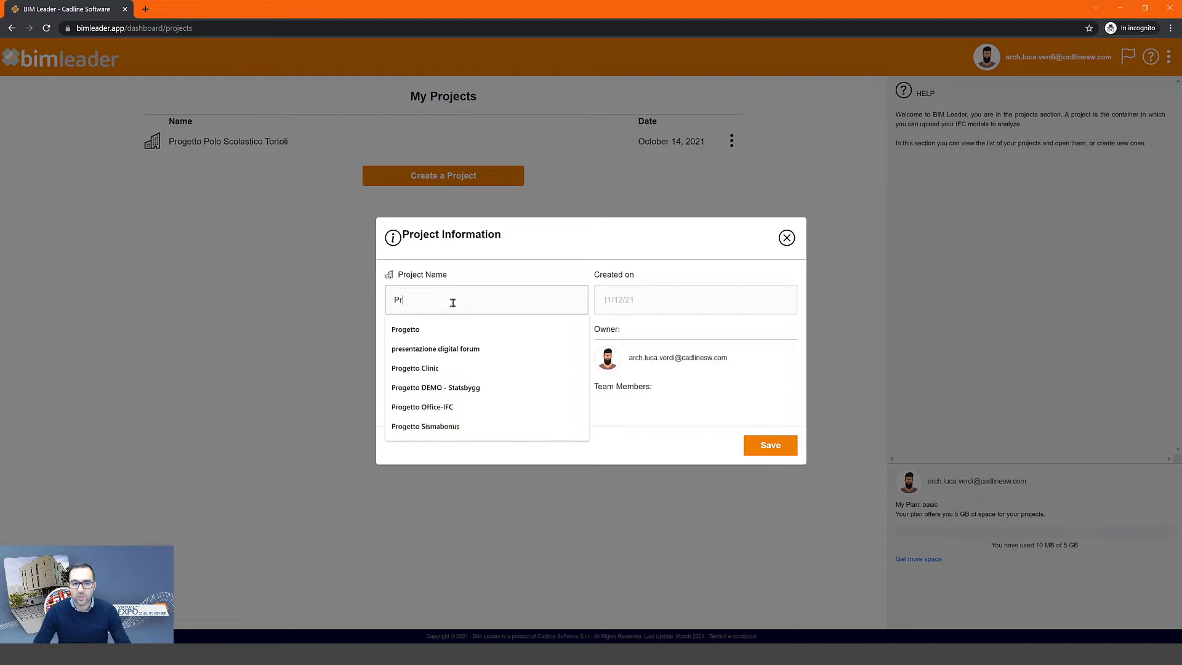
# - Create 'Project - School locker room' with a pasted description about extending the school complex, and save it
pyautogui.write('-')
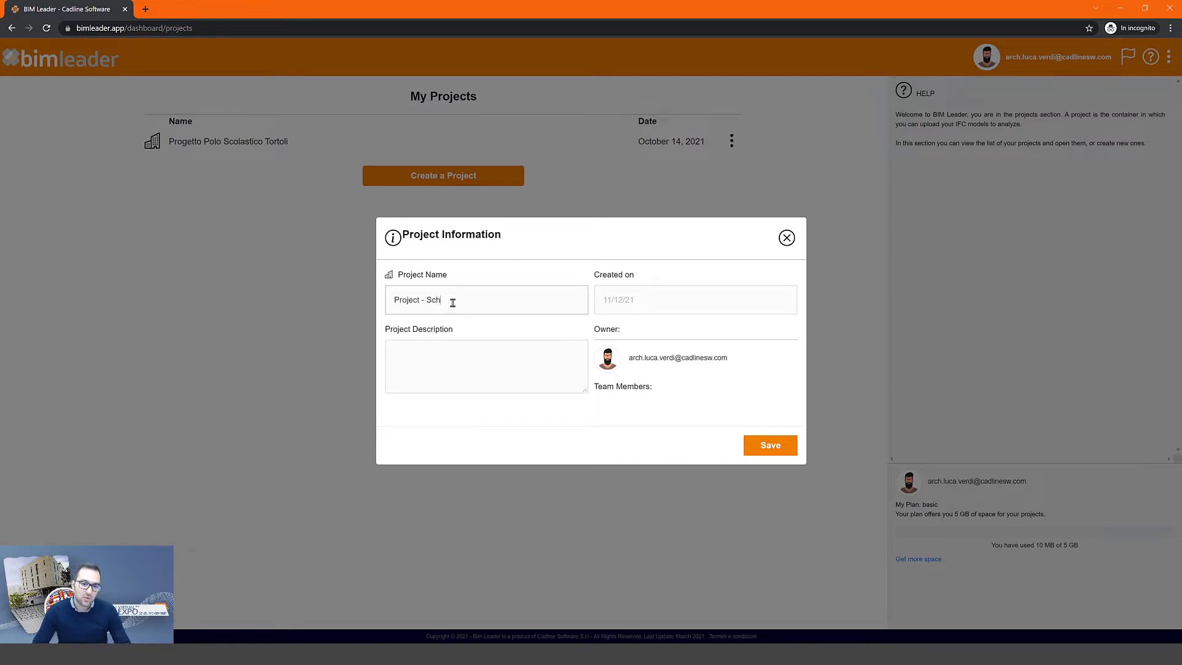
pyautogui.write(' Schoolocker room')
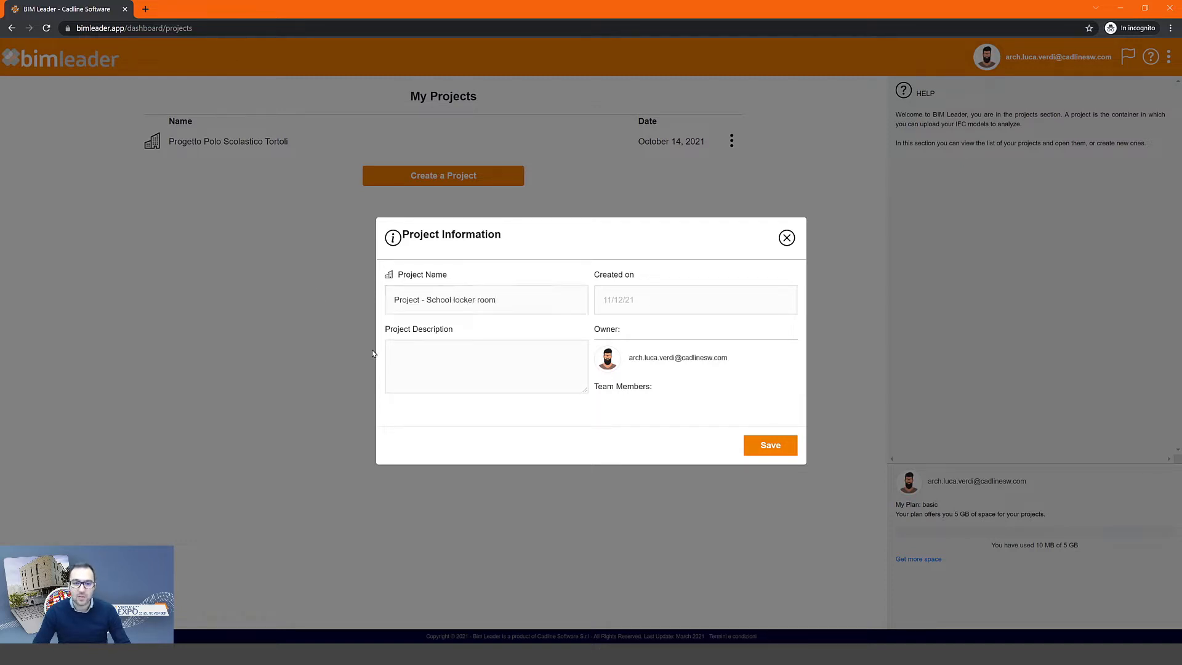
pyautogui.click(416, 358)
pyautogui.write('Project for a request for extension of the school complex')
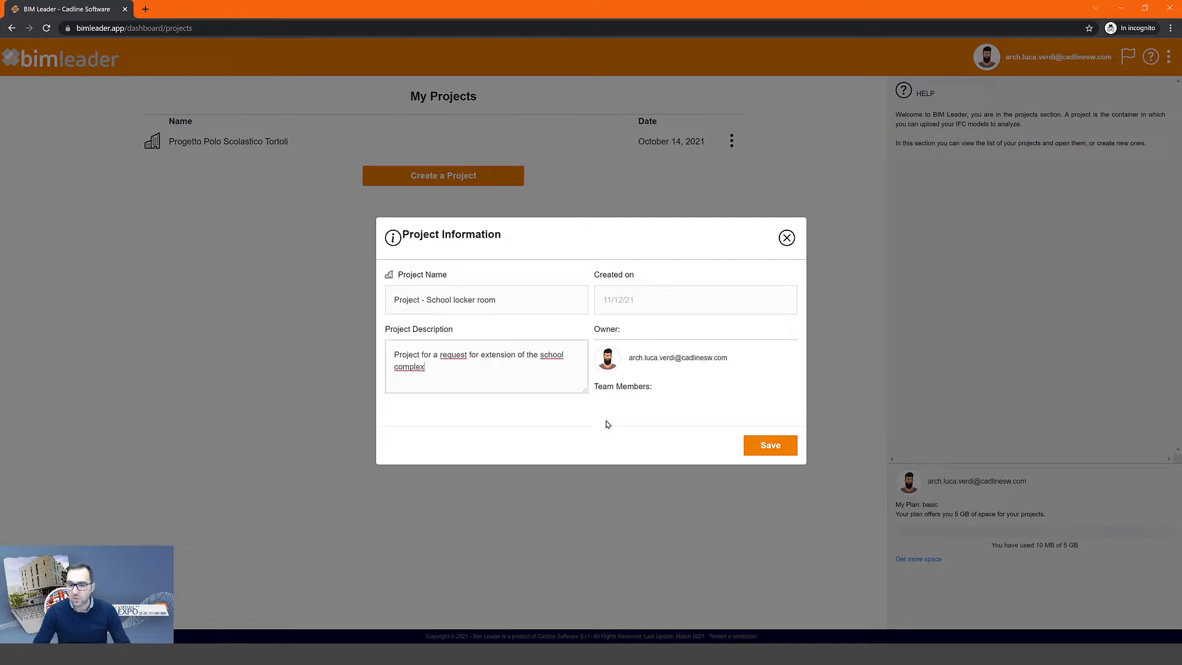
pyautogui.click(776, 443)
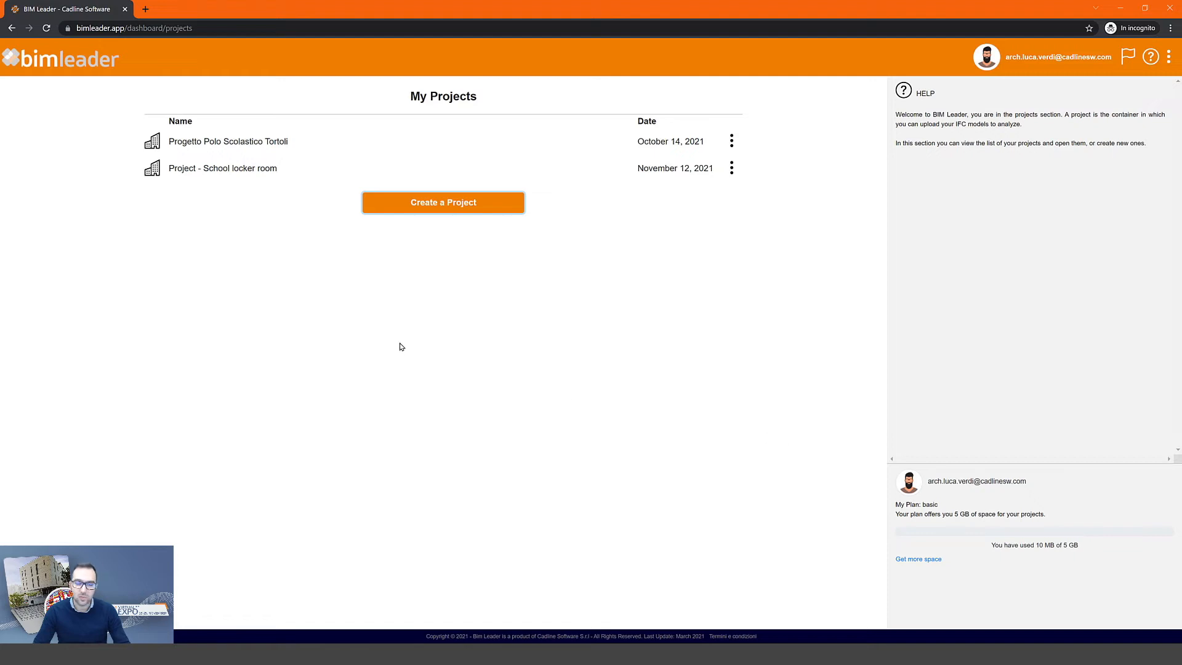
# - Inside School locker room, upload BIM_IPSAR_ARC_000_Rev01.ifc as a new model named 'Architectural model'
pyautogui.click(249, 175)
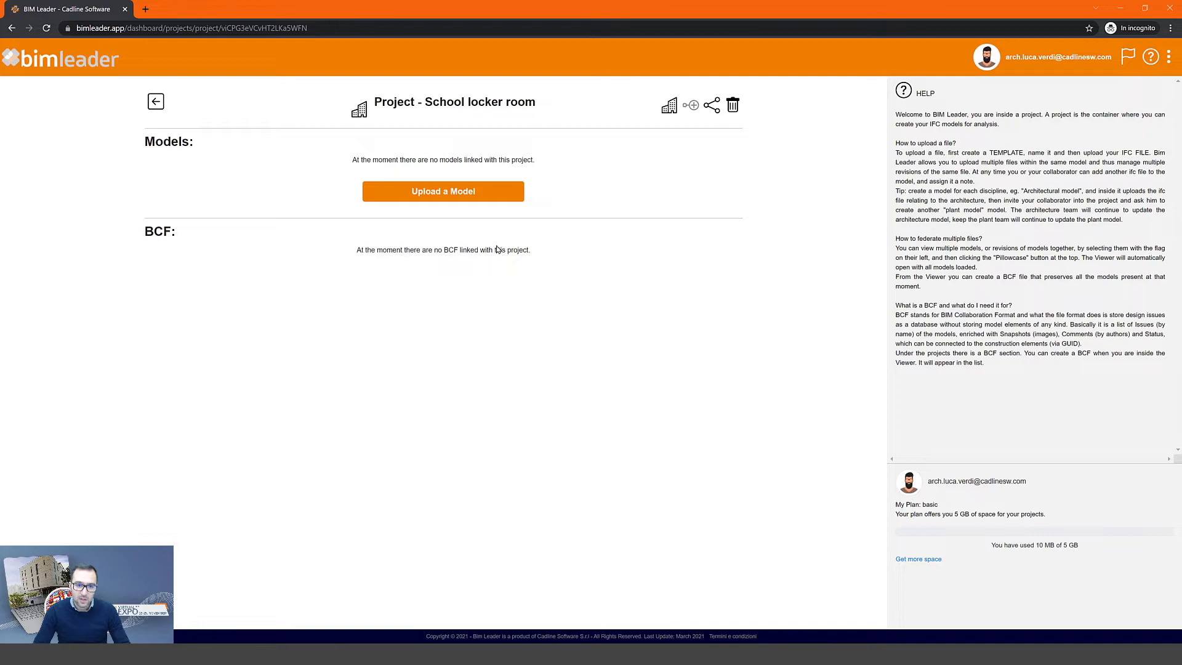
pyautogui.click(466, 193)
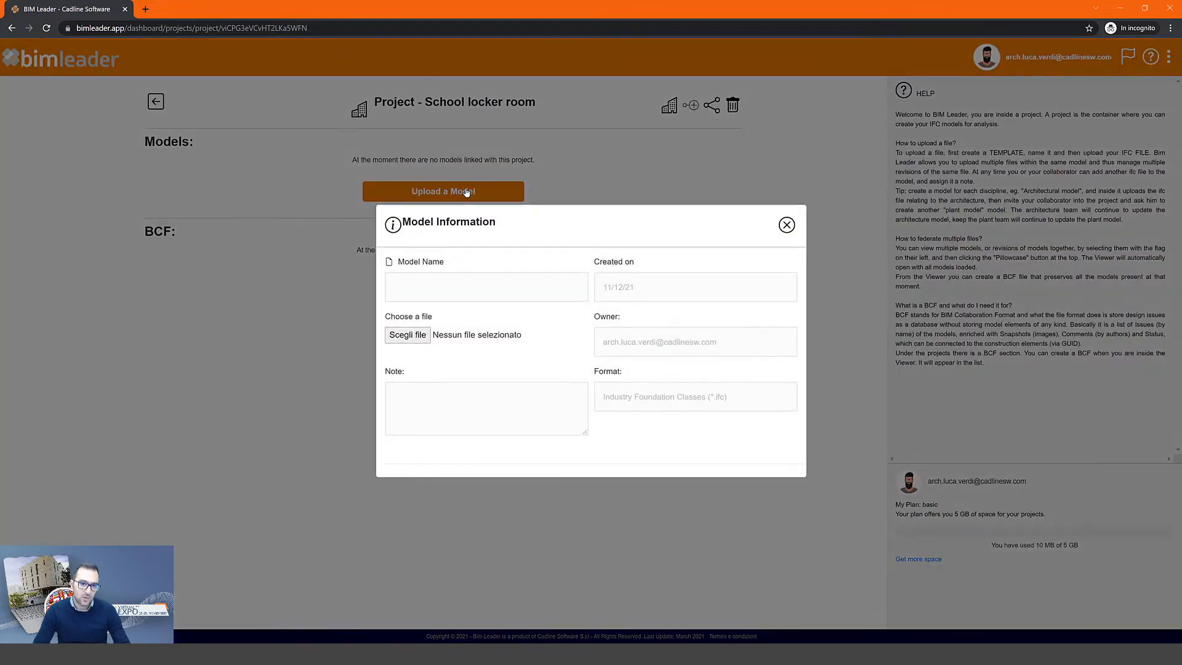
pyautogui.click(449, 282)
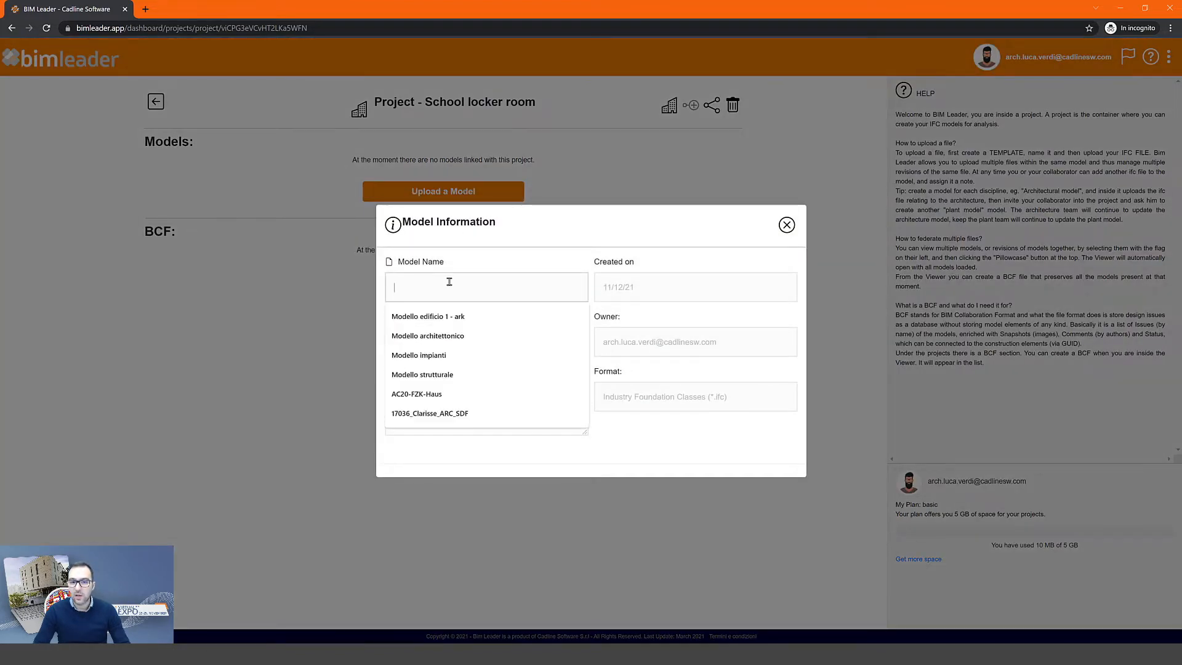
pyautogui.write('Archi')
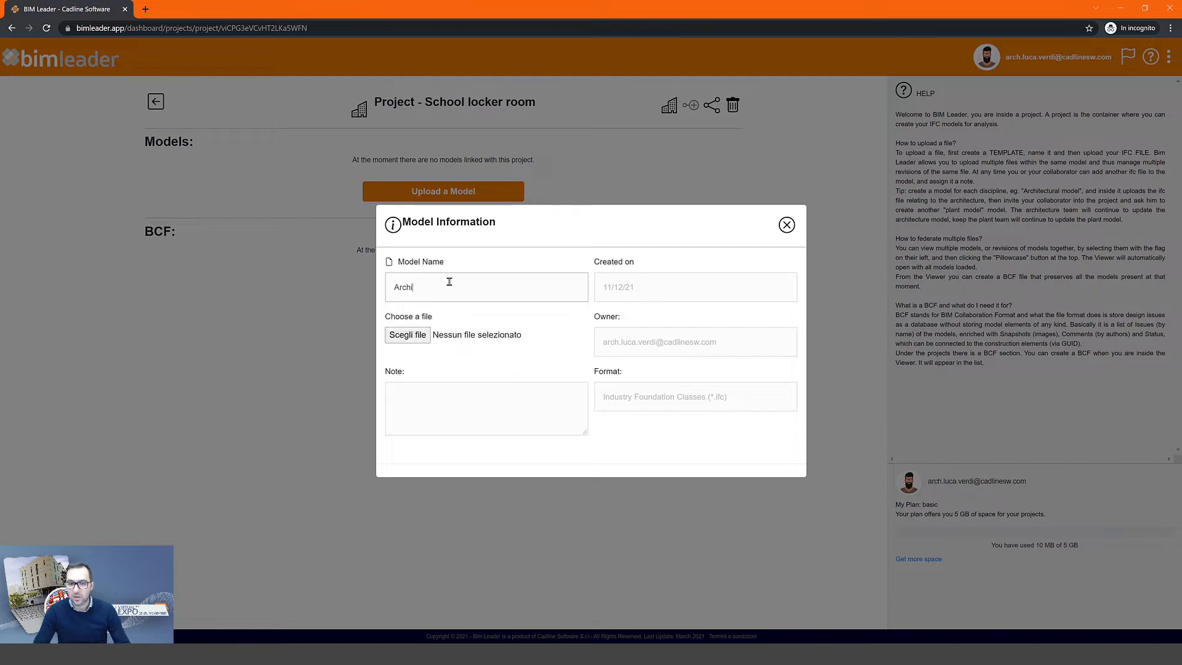
pyautogui.write('tectural model')
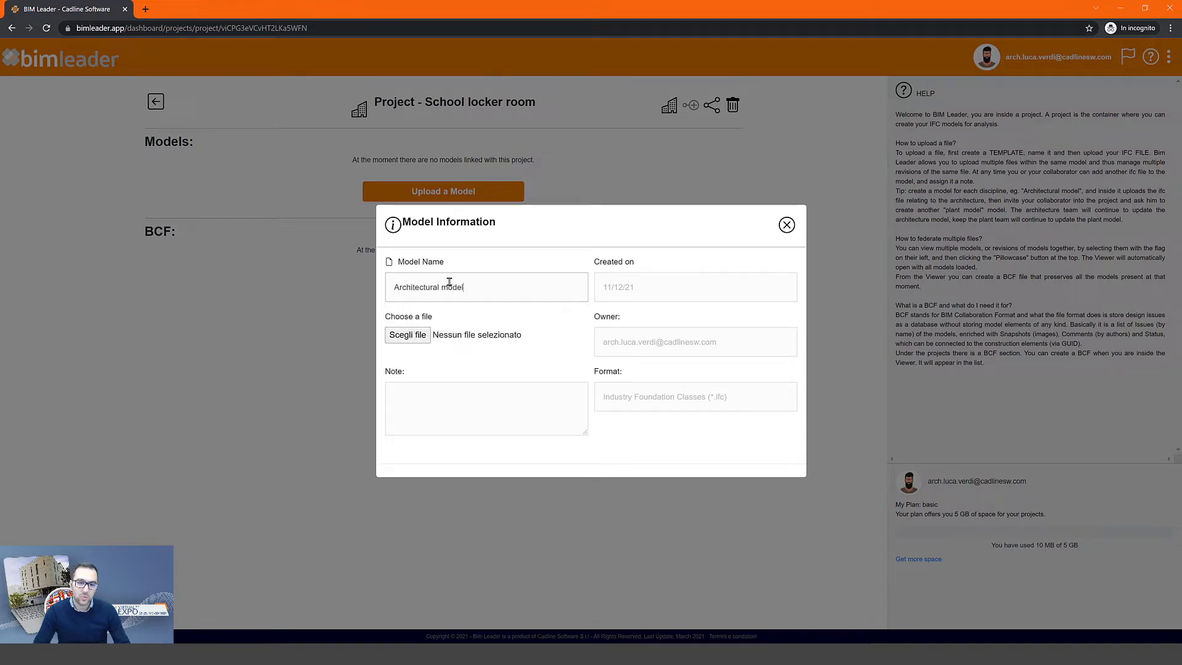
pyautogui.click(419, 336)
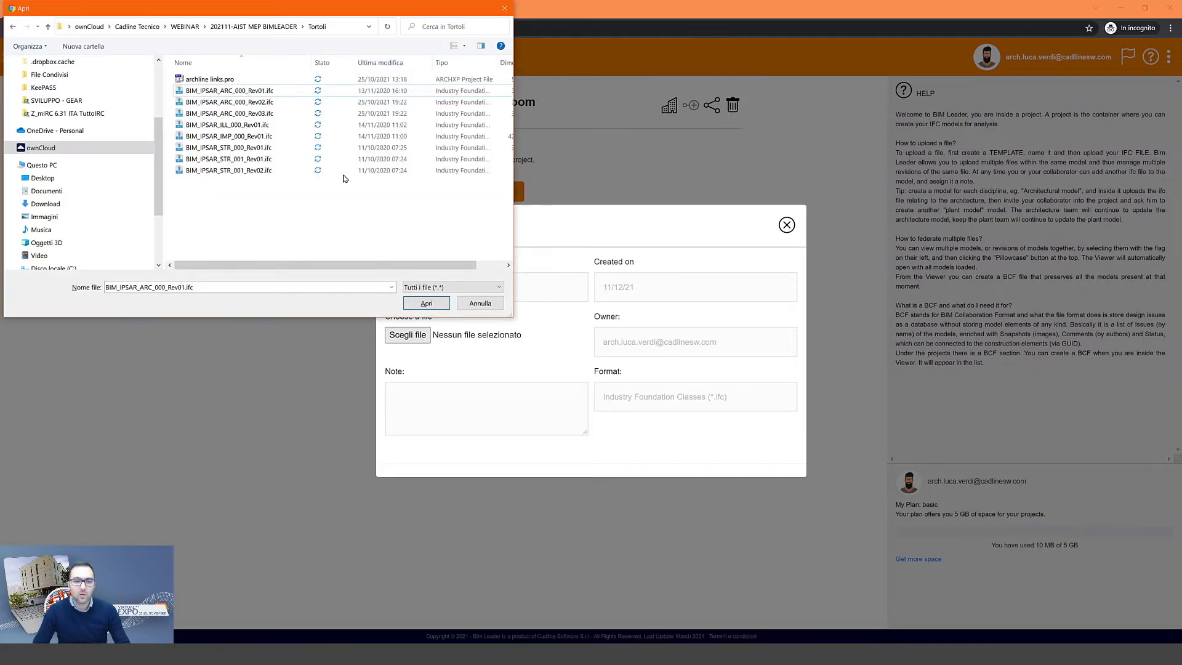
pyautogui.click(257, 95)
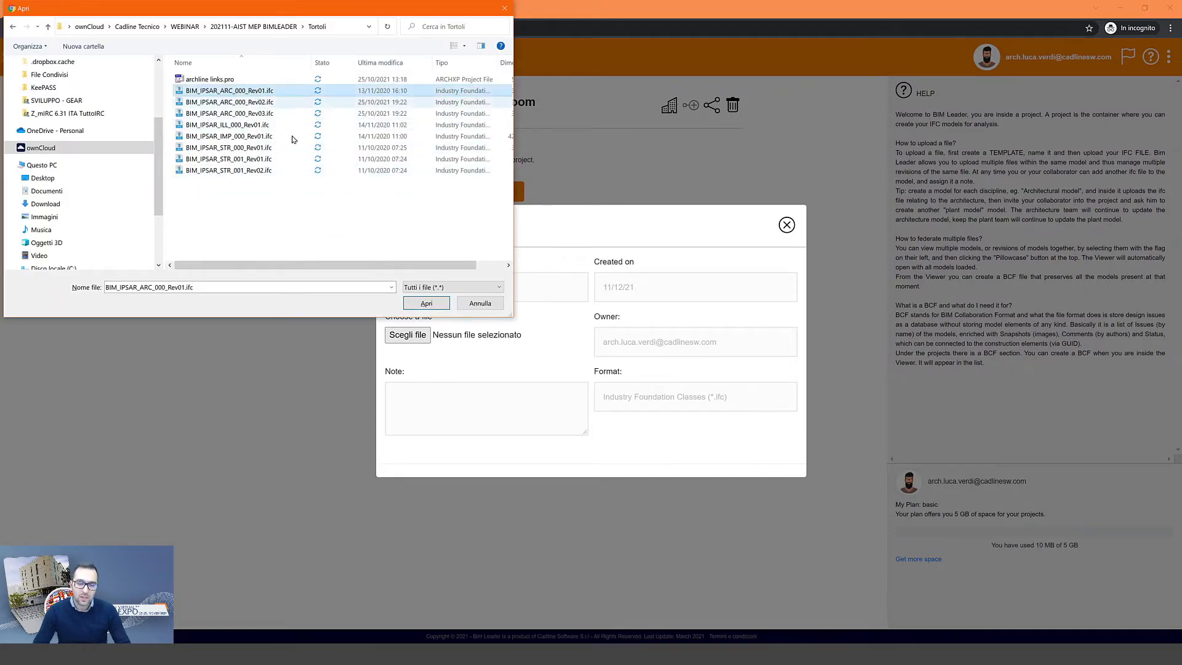
pyautogui.click(425, 304)
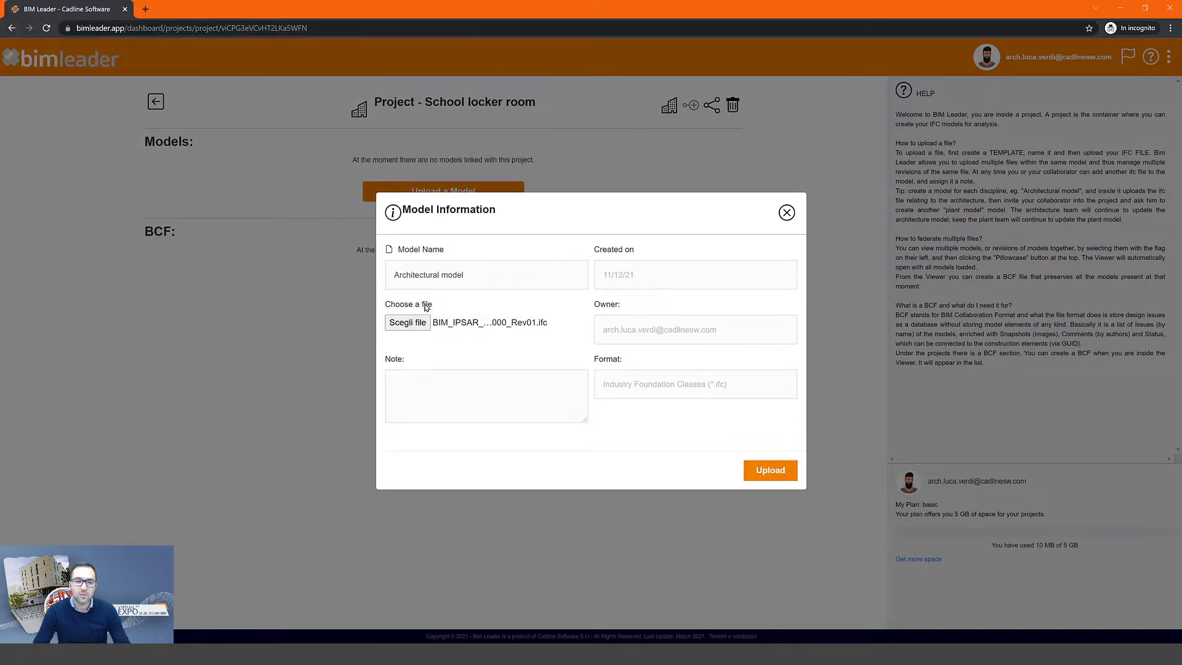
pyautogui.click(777, 471)
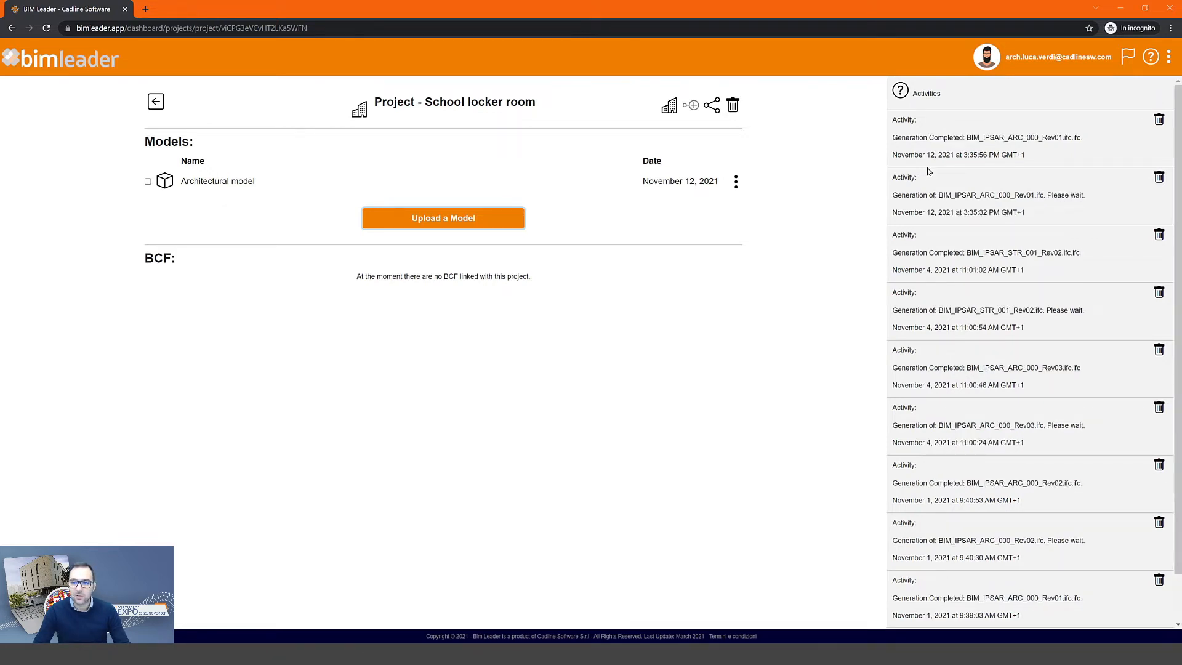
# - Check the generation-completed activity, then list the Architectural model's revisions, showing only Rev01
pyautogui.moveTo(897, 139); pyautogui.dragTo(982, 140)
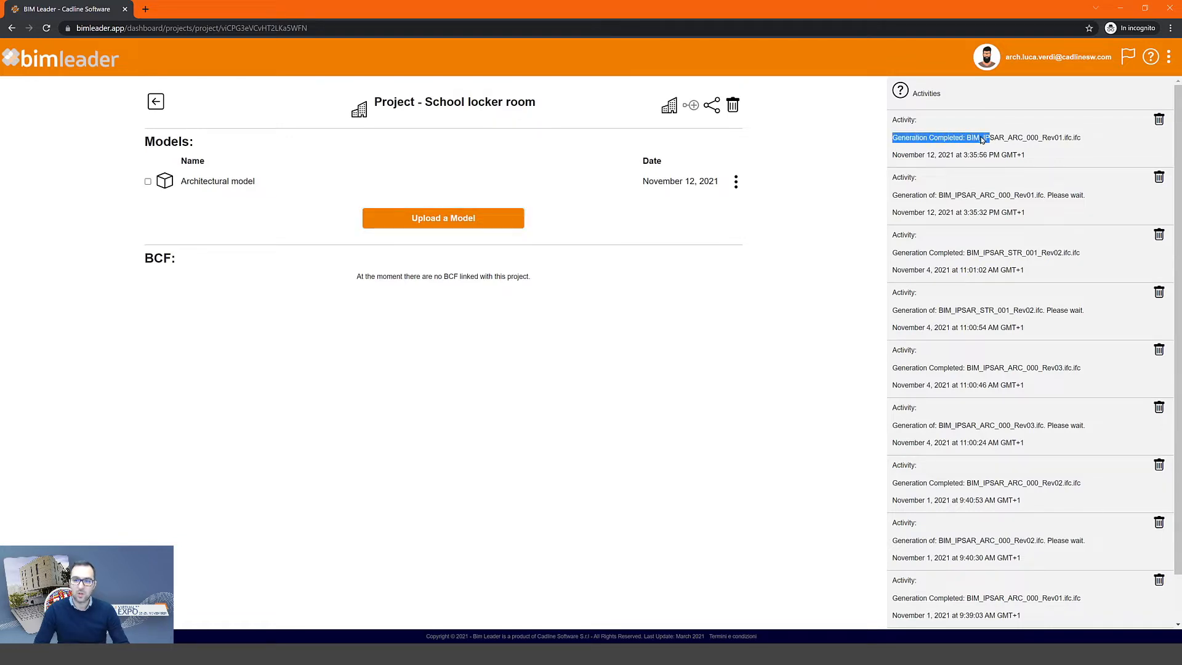
pyautogui.click(958, 144)
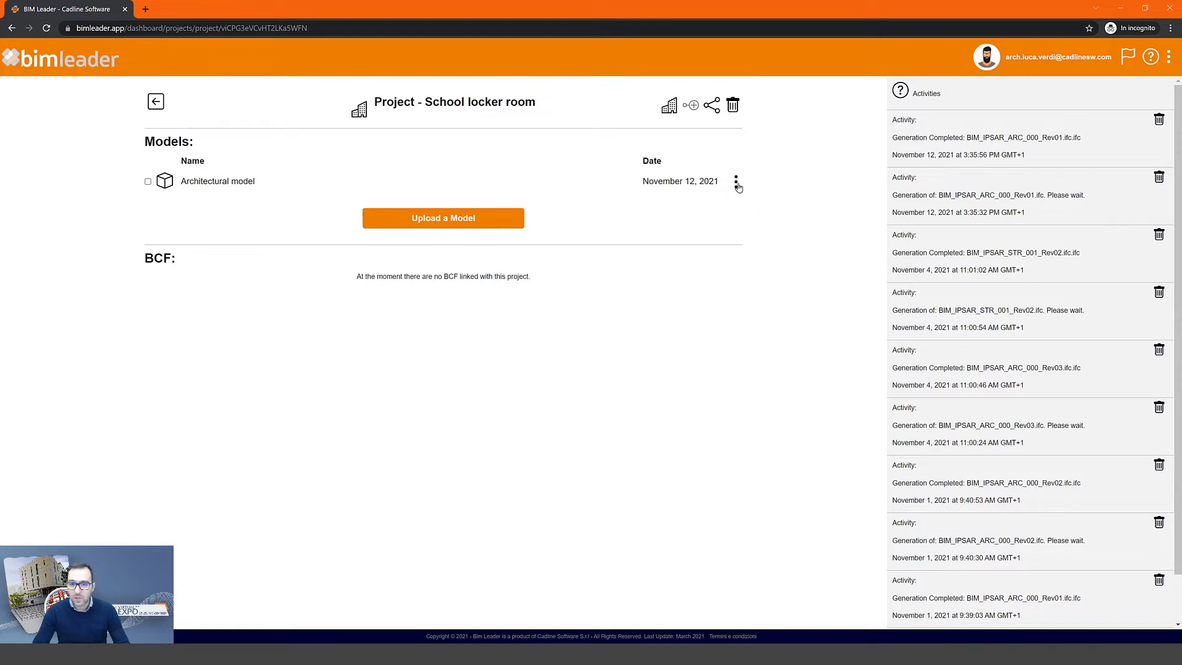
pyautogui.click(737, 184)
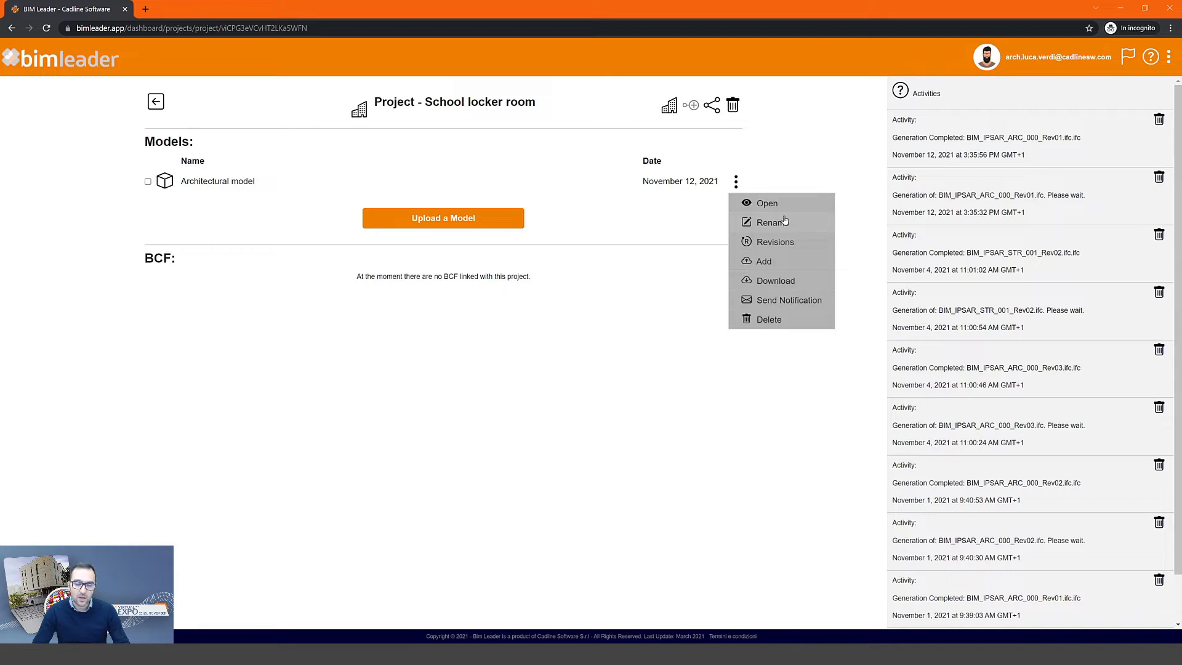
pyautogui.click(772, 246)
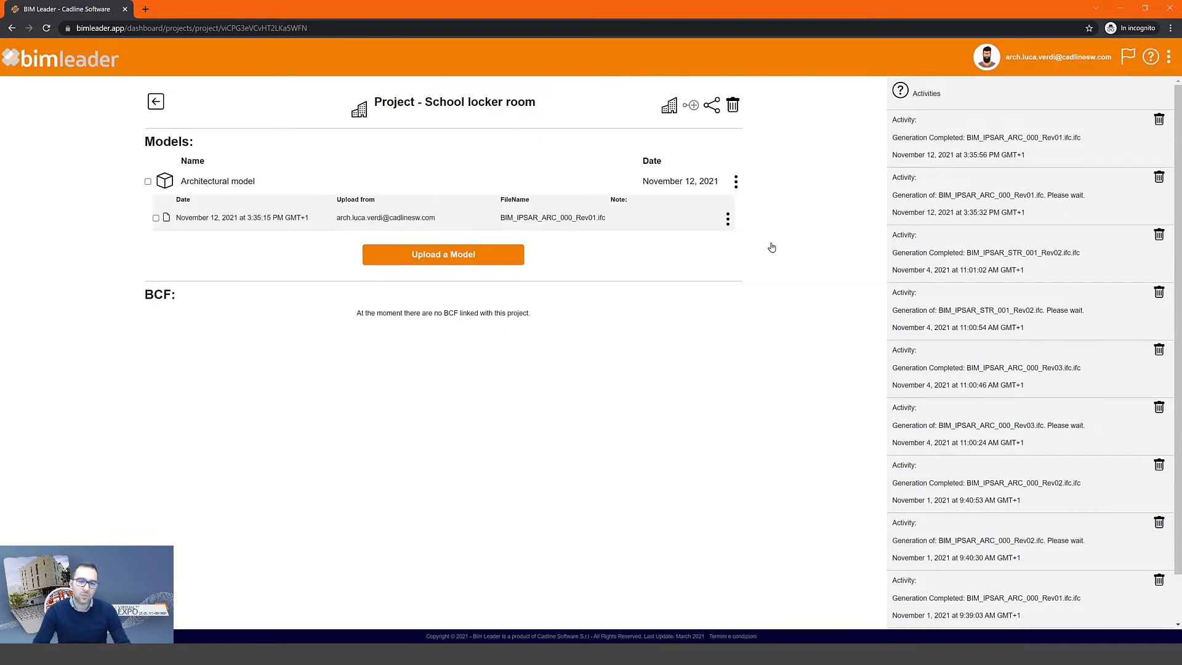
pyautogui.click(736, 184)
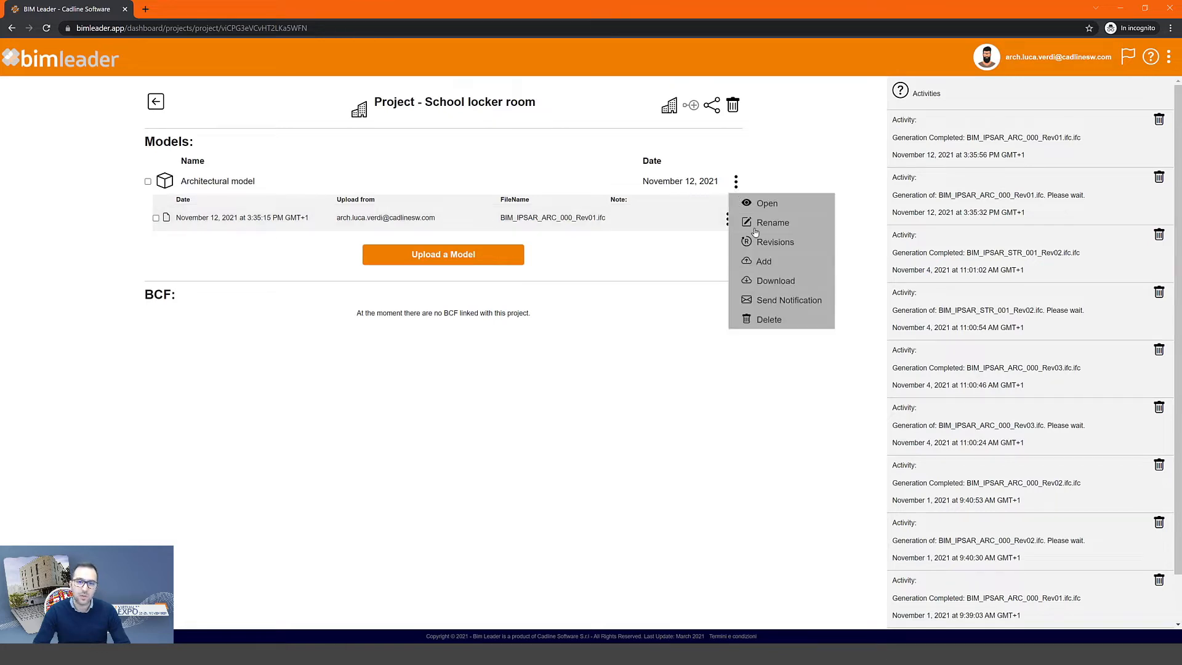
# - Add BIM_IPSAR_ARC_000_Rev02.ifc as a new Architectural model revision, then collapse the revision list
pyautogui.click(763, 263)
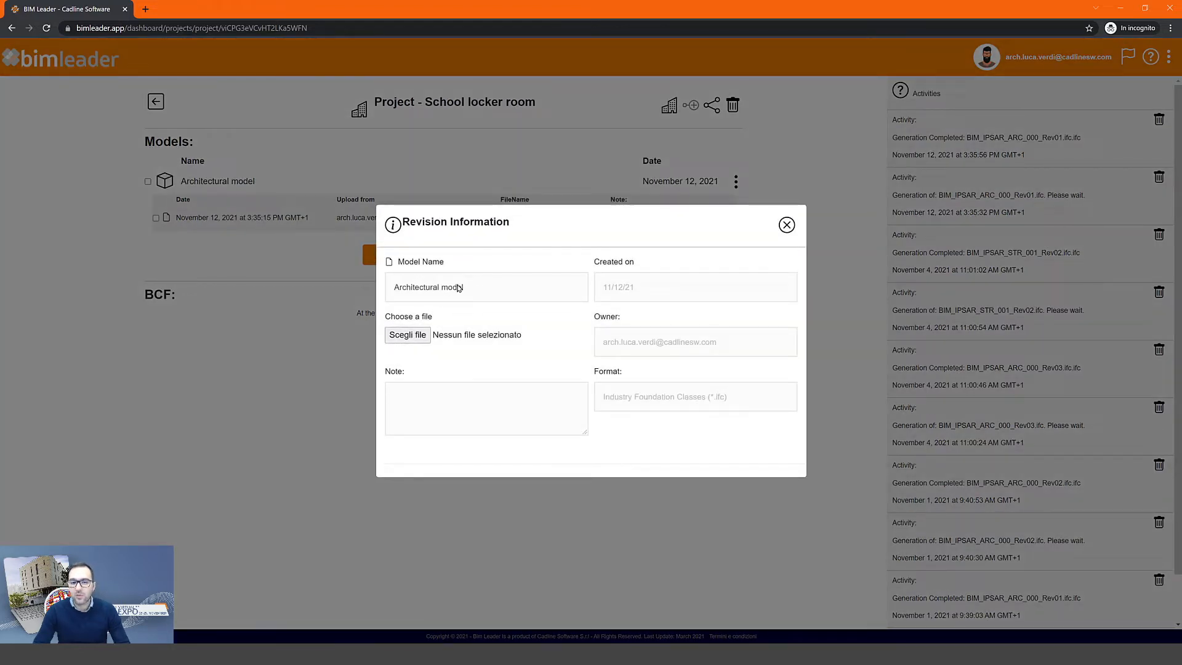
pyautogui.click(414, 337)
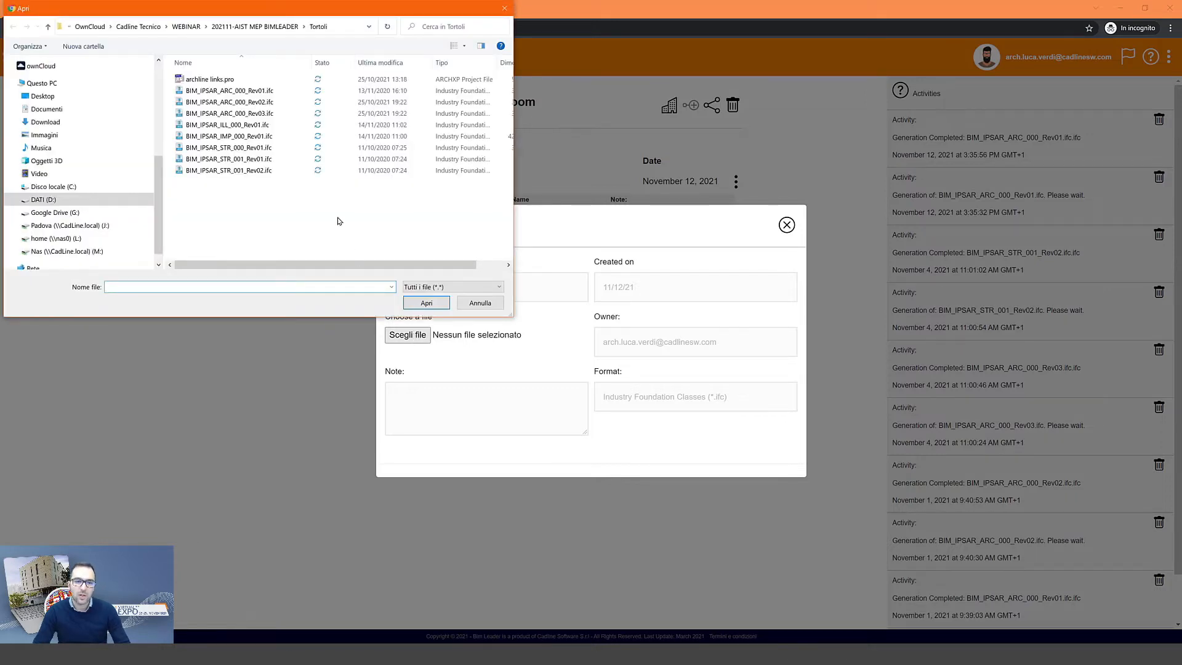
pyautogui.click(279, 106)
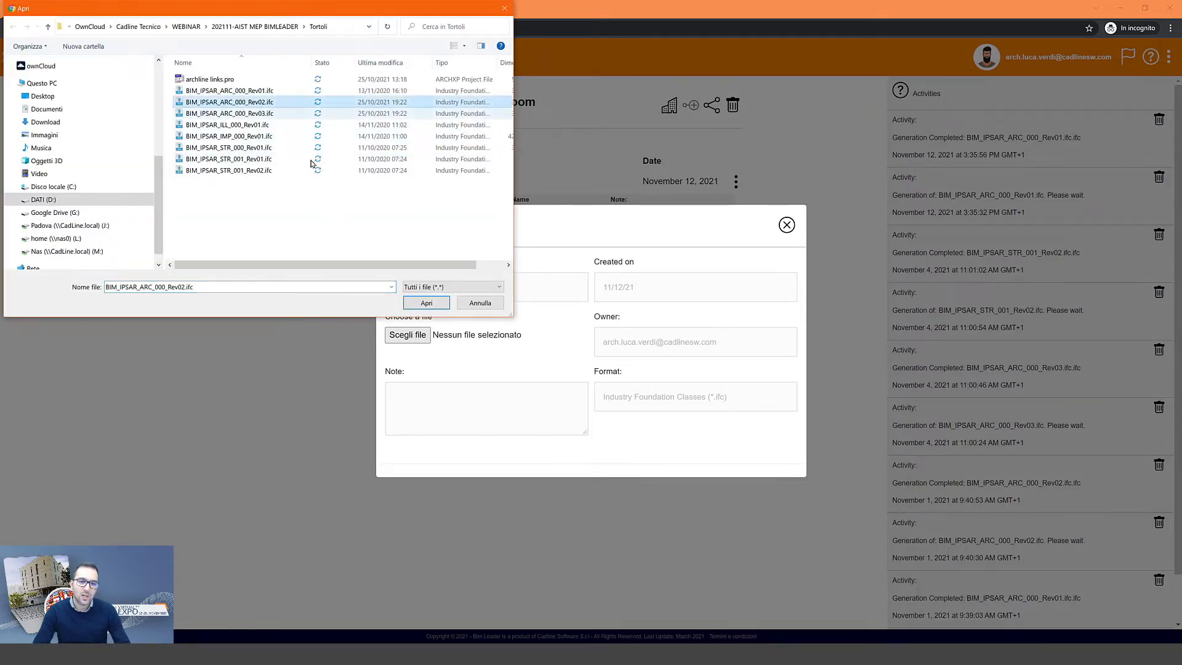
pyautogui.click(431, 304)
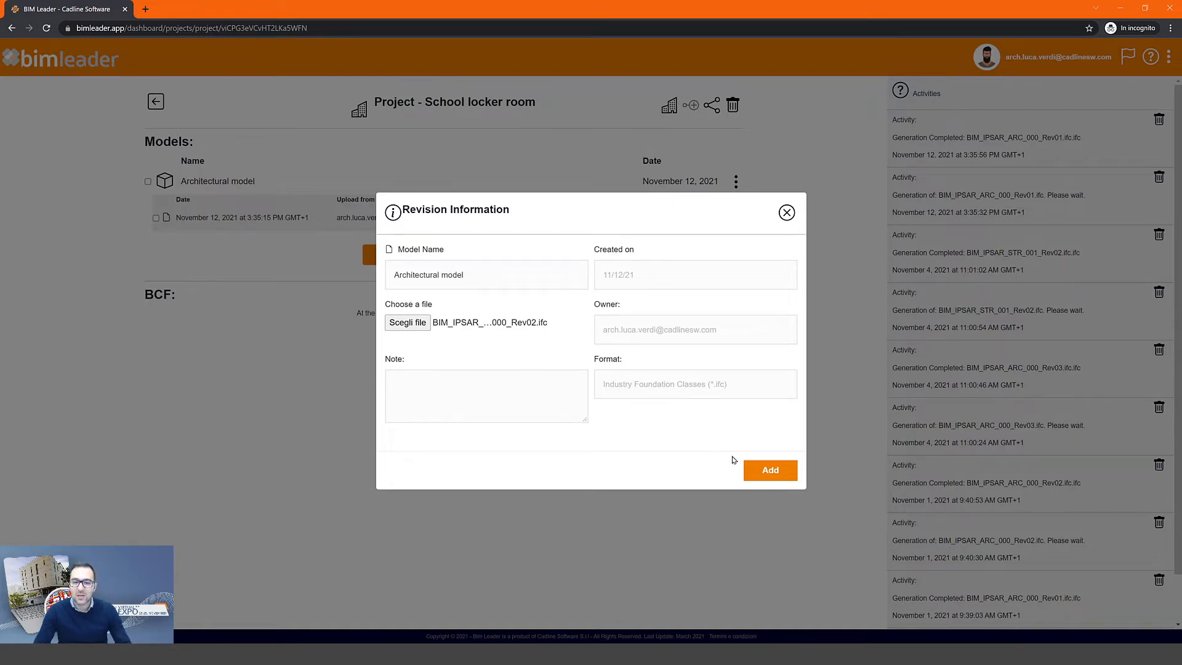
pyautogui.click(762, 471)
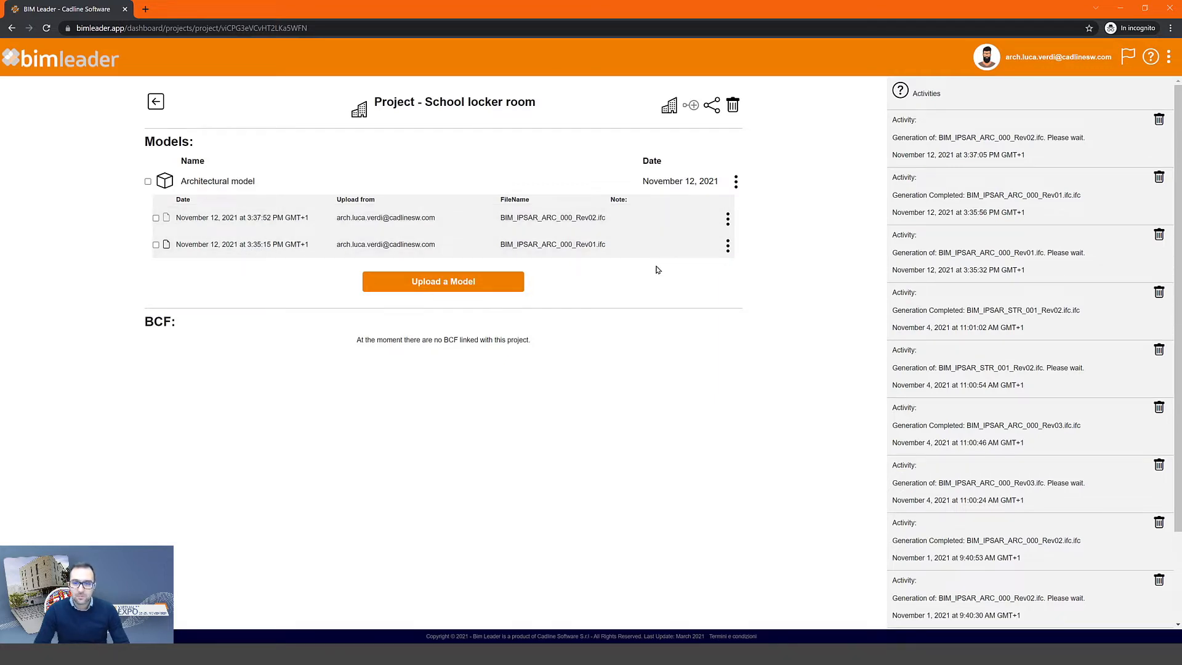
pyautogui.click(737, 182)
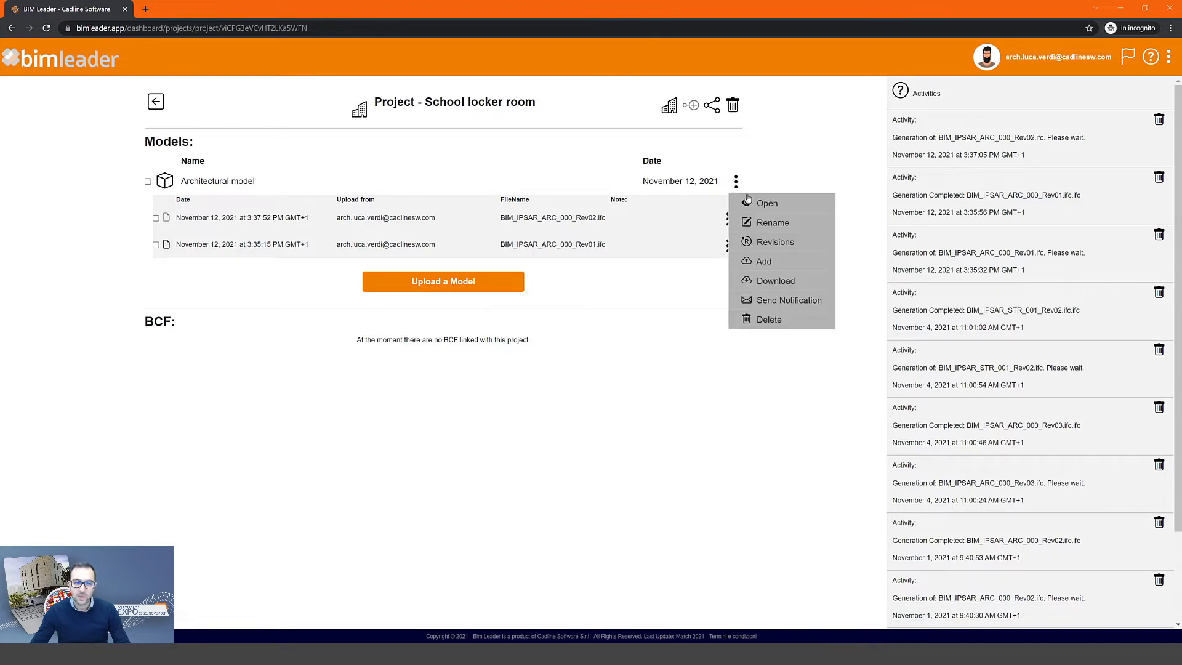
pyautogui.click(776, 242)
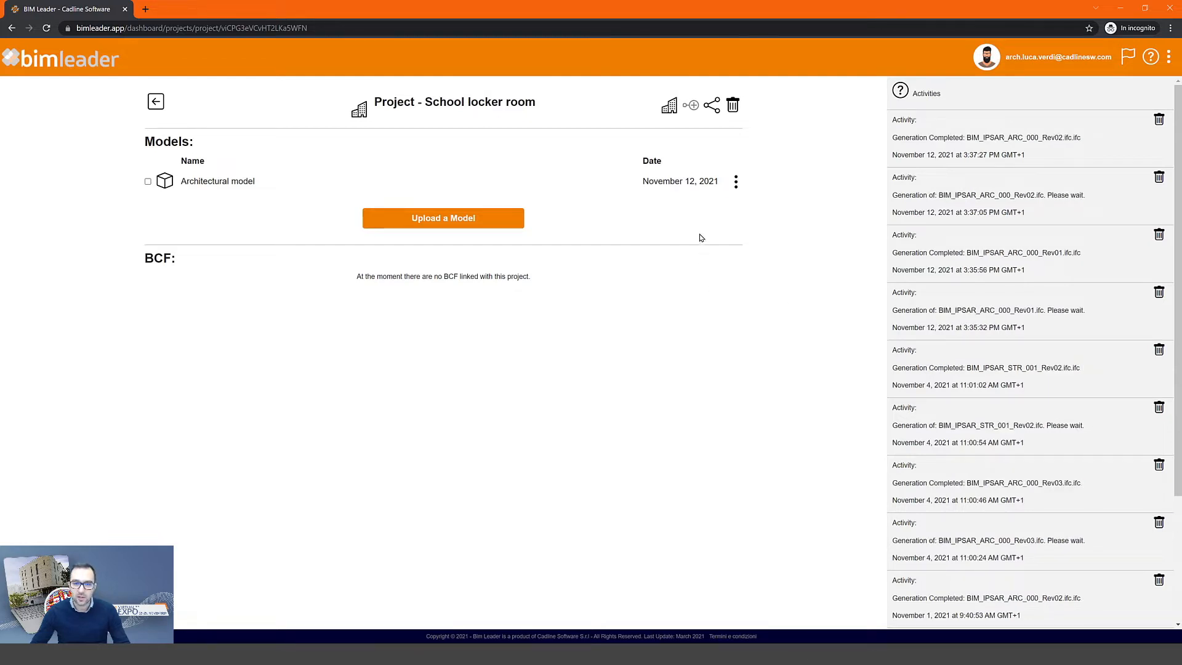
# - In the project sharing settings, add a colleague's e-mail address as a team member
pyautogui.click(711, 106)
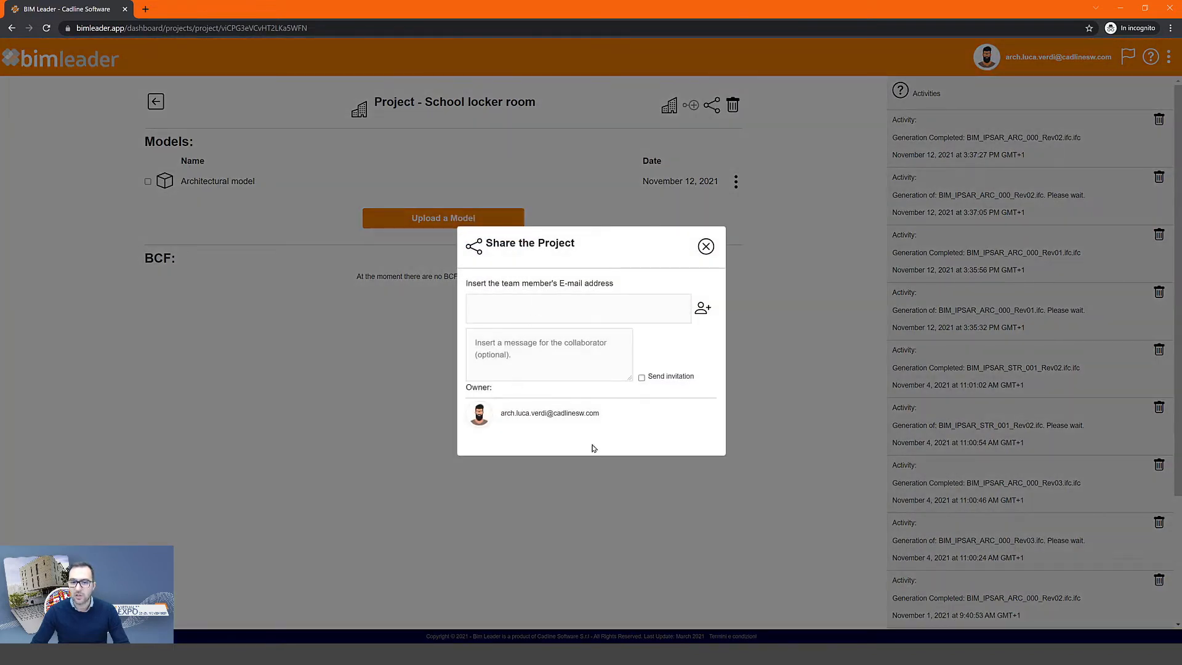
pyautogui.click(535, 310)
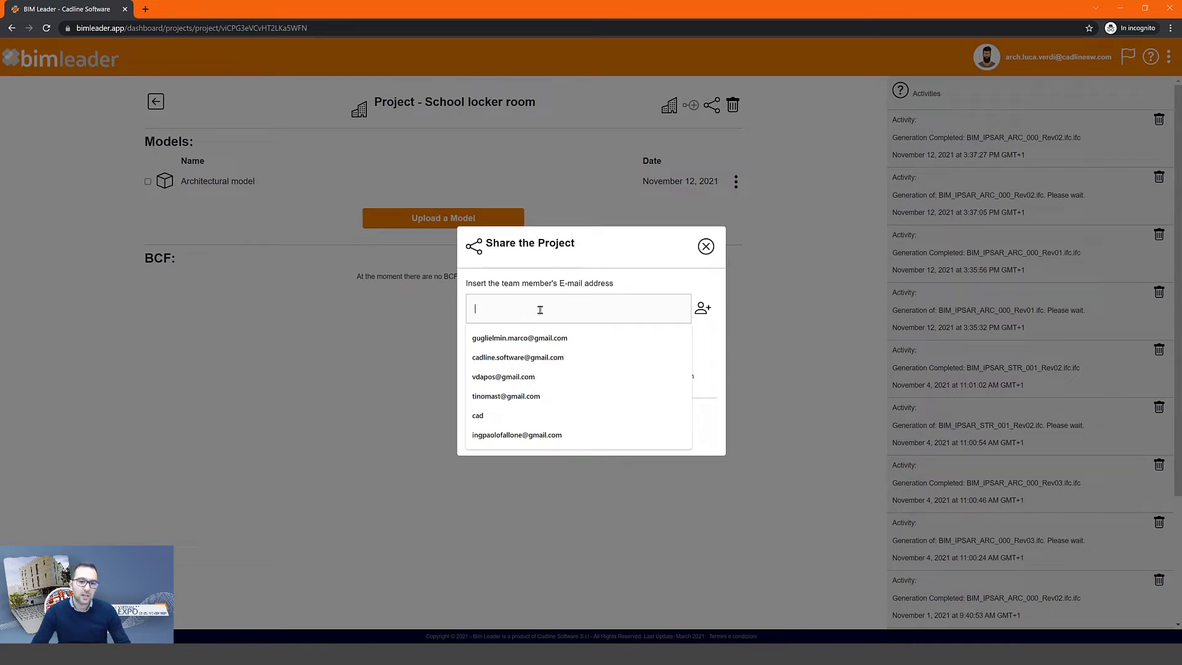
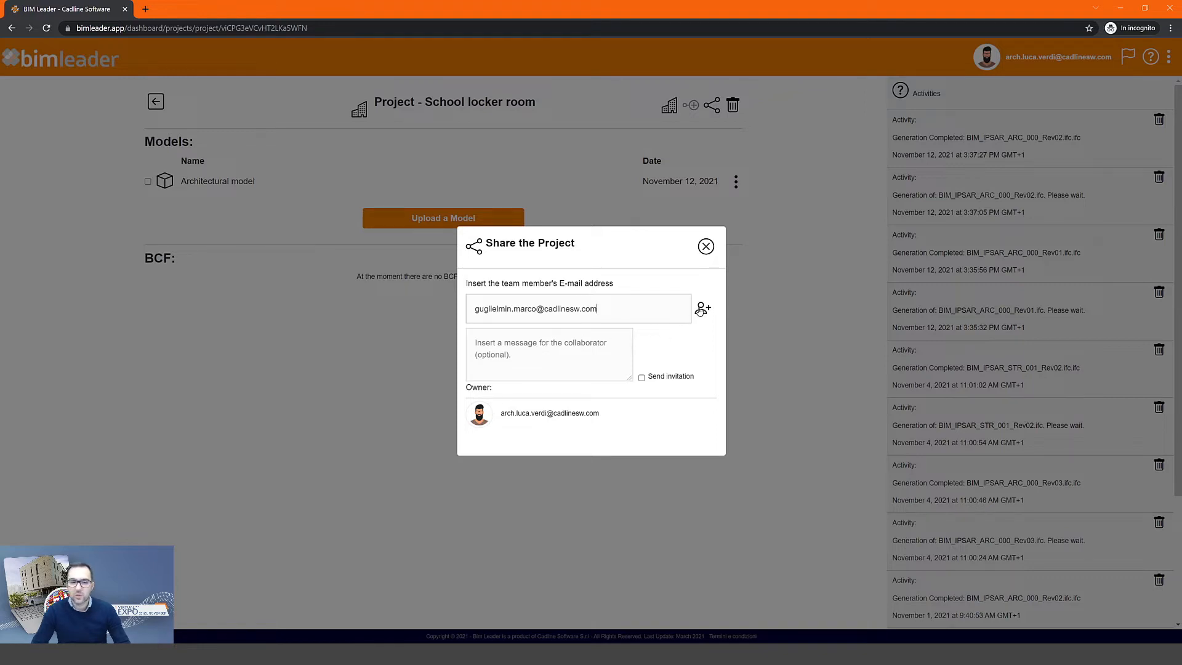
pyautogui.click(701, 310)
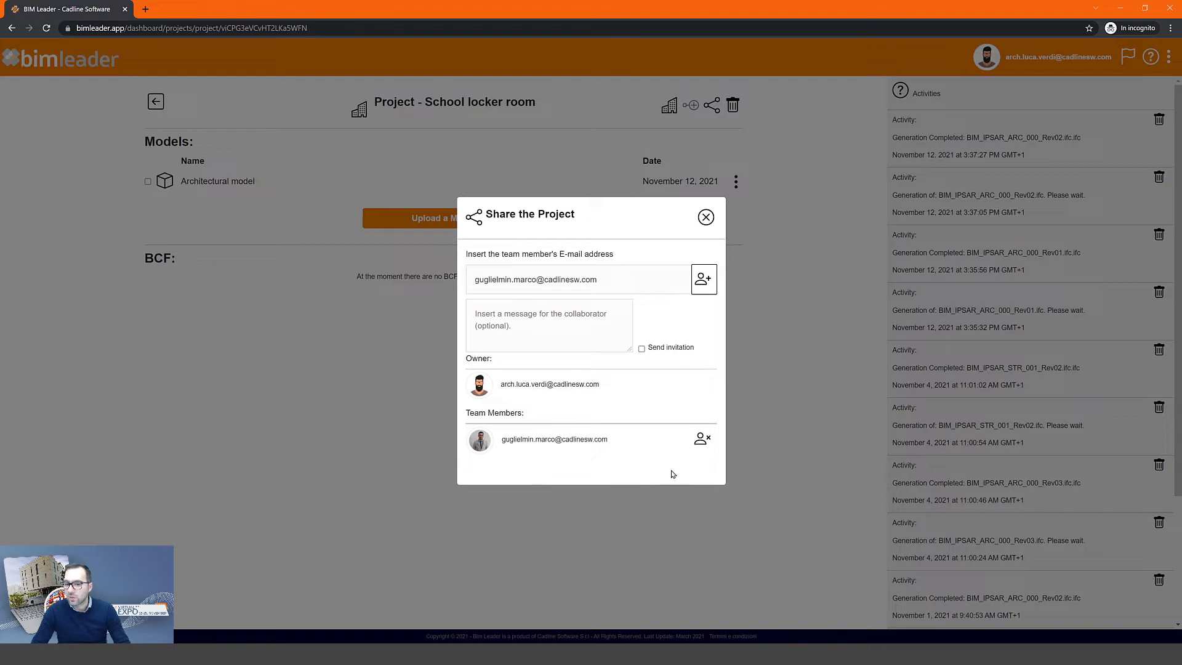
# - Invite a second collaborator by e-mail, with a message asking them to download the architectural BIM model
pyautogui.moveTo(612, 280); pyautogui.dragTo(464, 280)
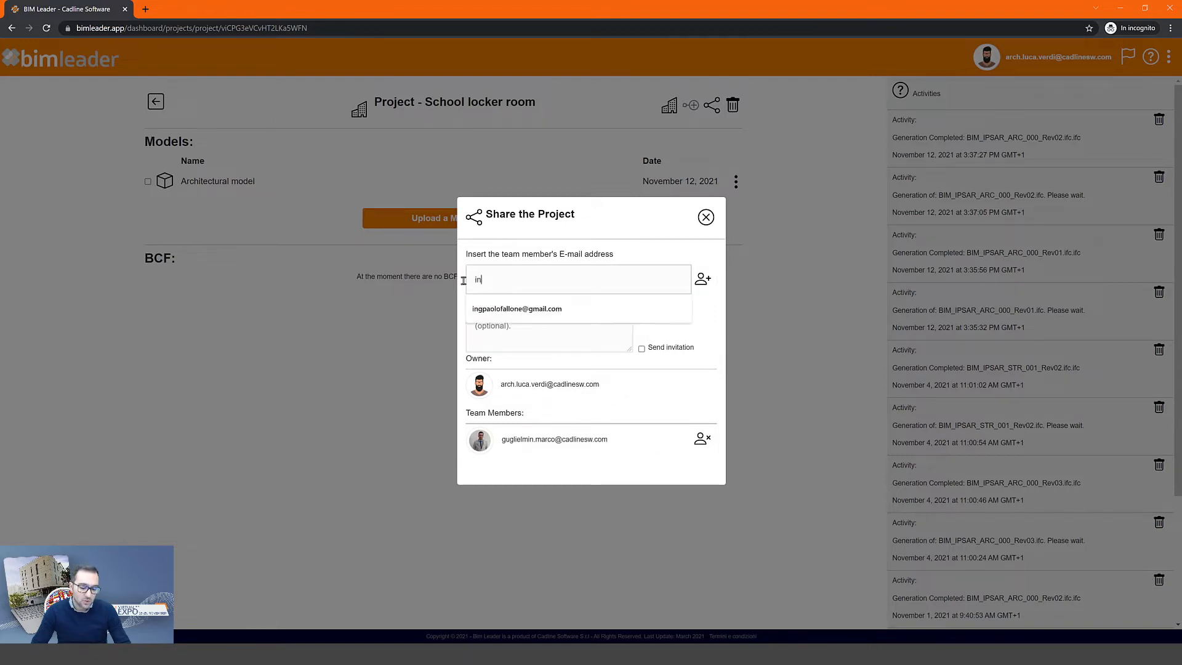
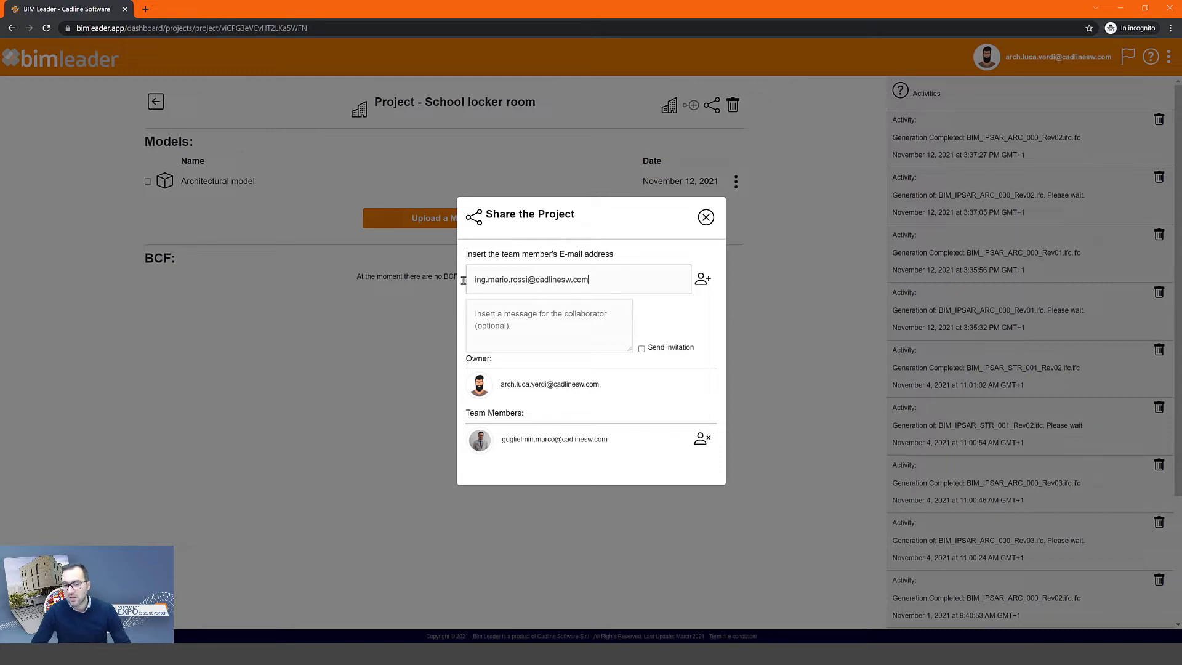
pyautogui.click(505, 320)
pyautogui.write('H')
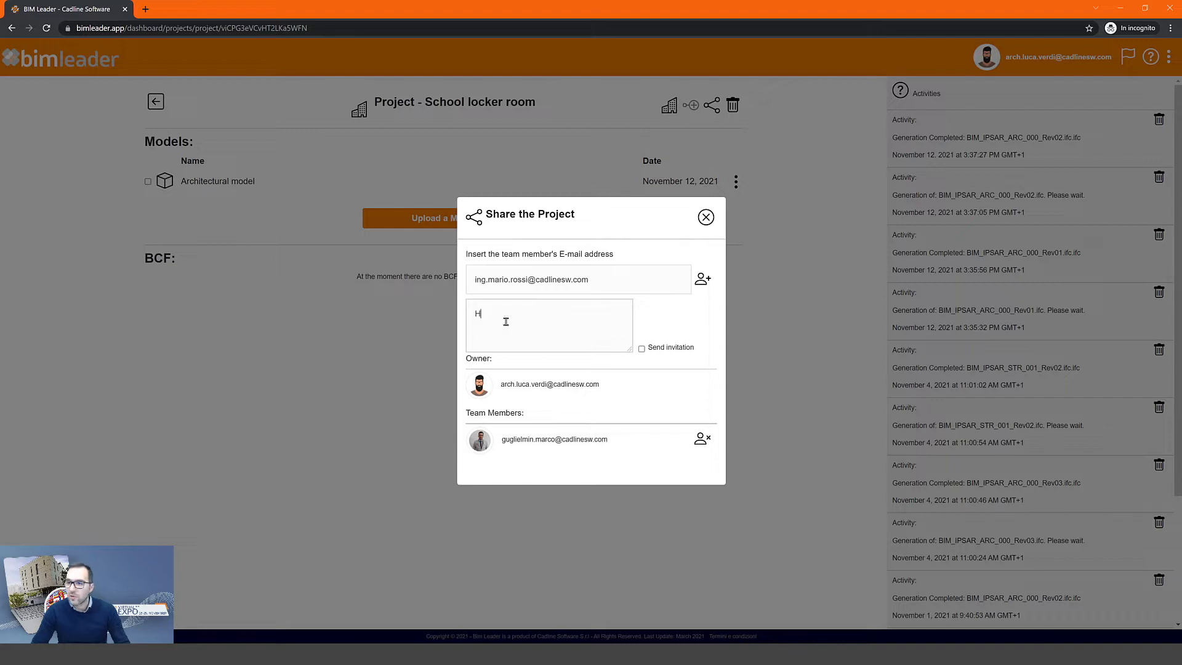
pyautogui.write('ey Mario, log in to this platform to download the architectural BIM model!')
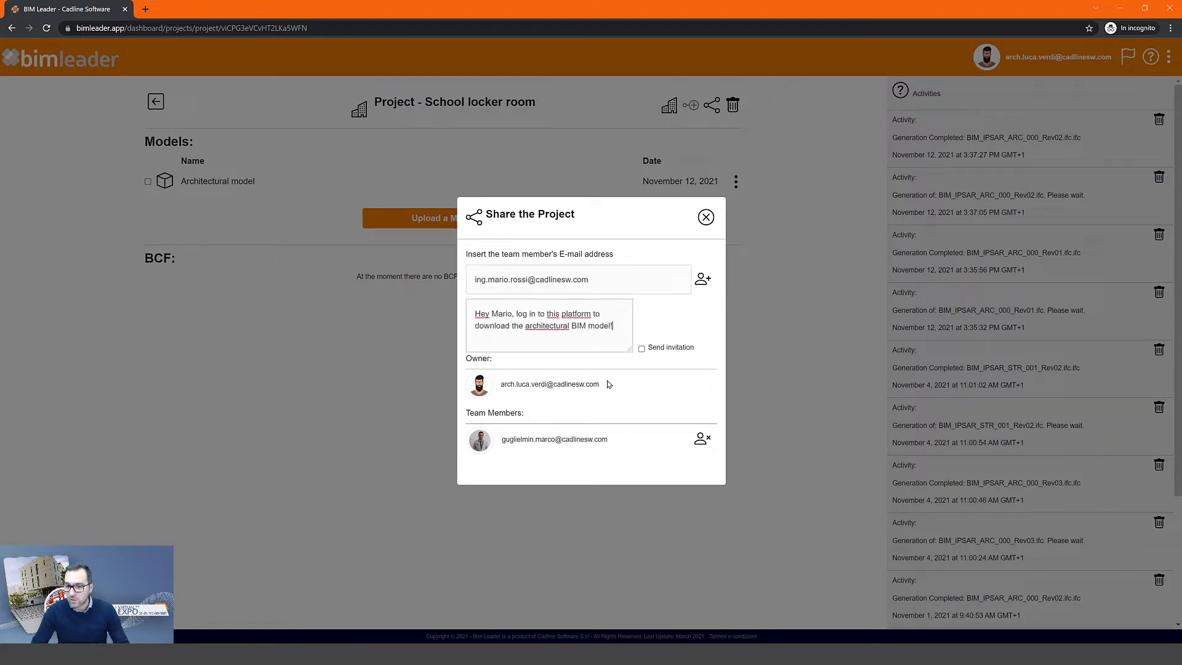
pyautogui.click(642, 349)
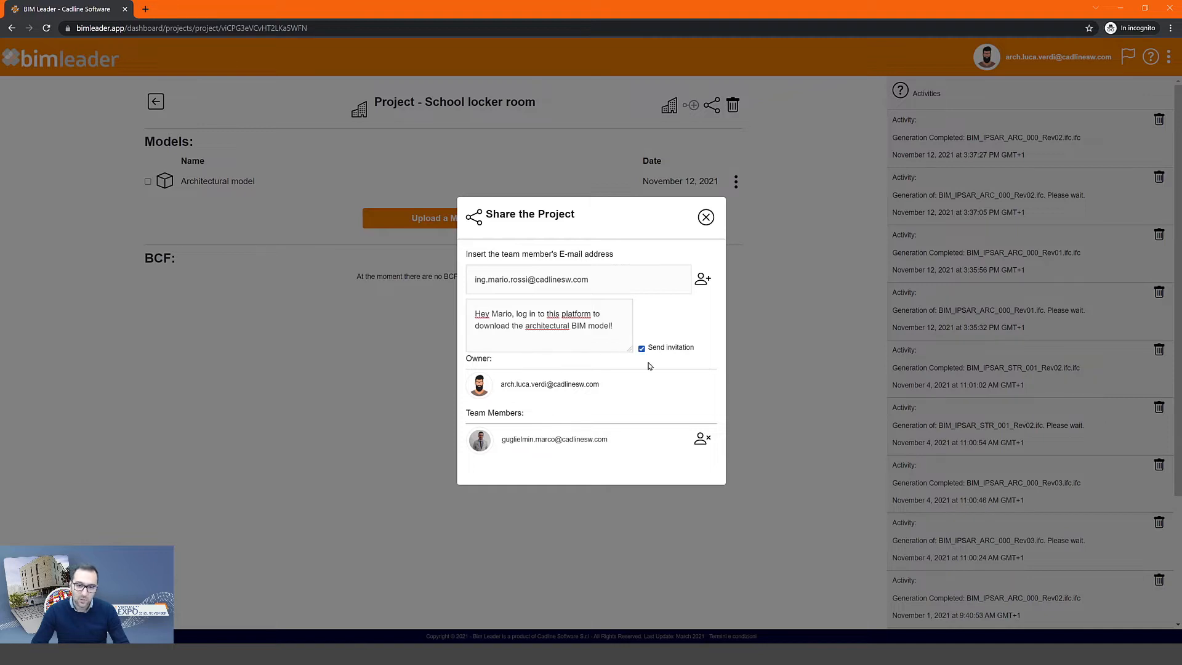
pyautogui.click(703, 280)
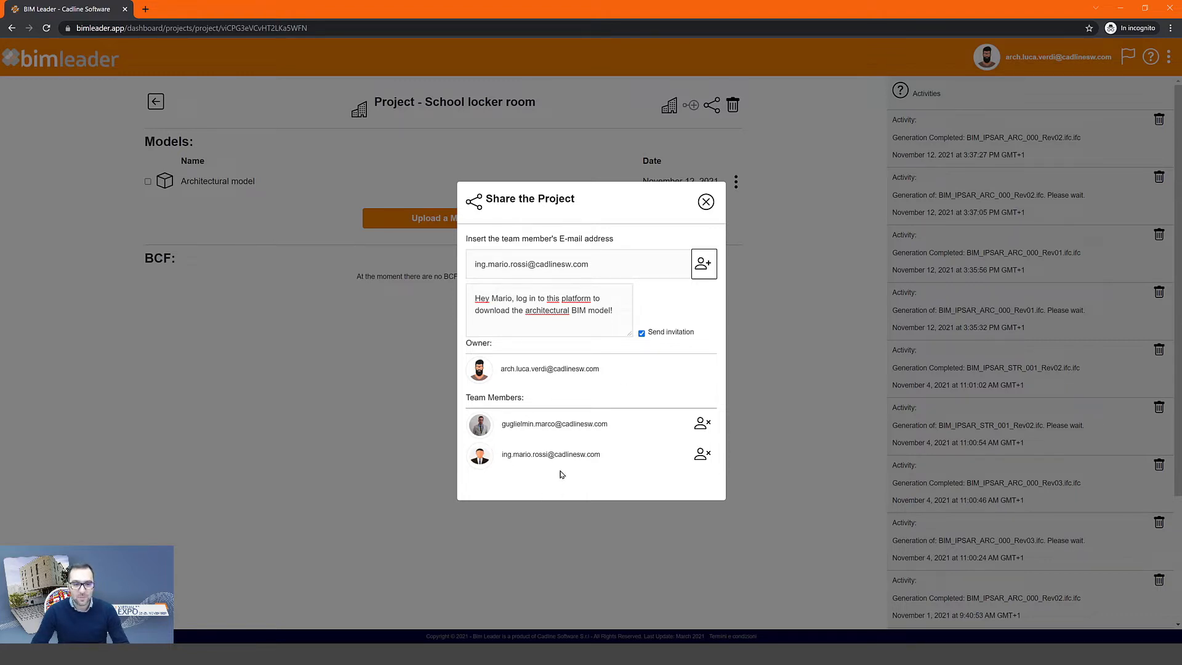
pyautogui.click(705, 202)
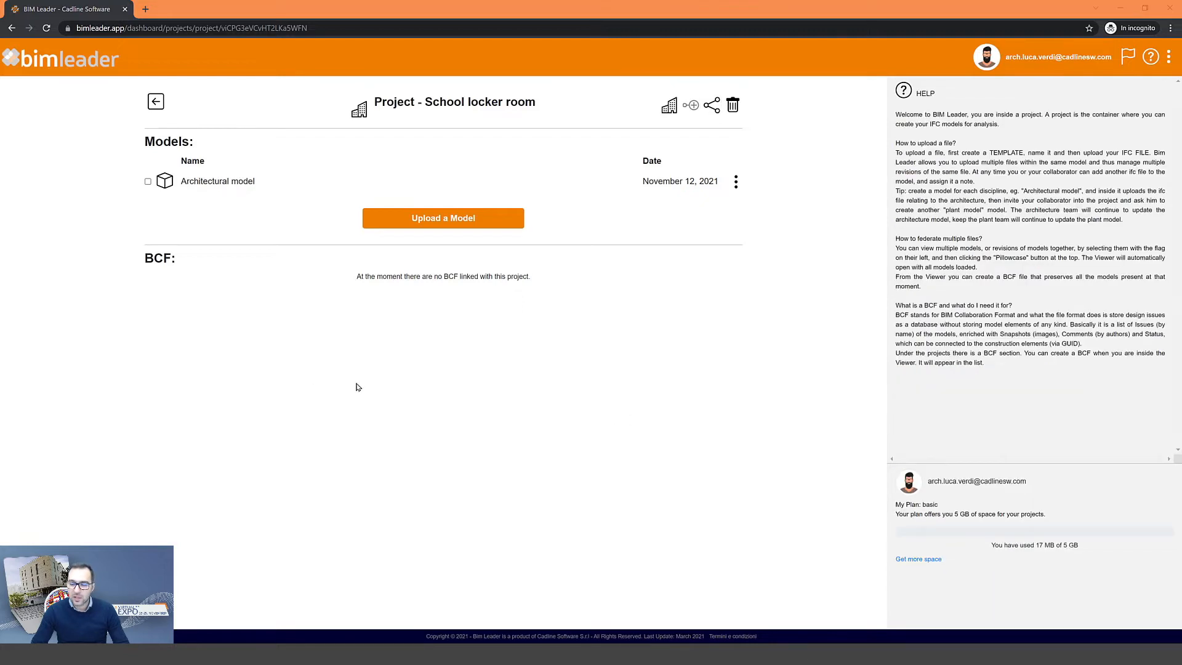
# - Open the Architectural model in the Viewer and orbit the building to face its entrance
pyautogui.click(204, 182)
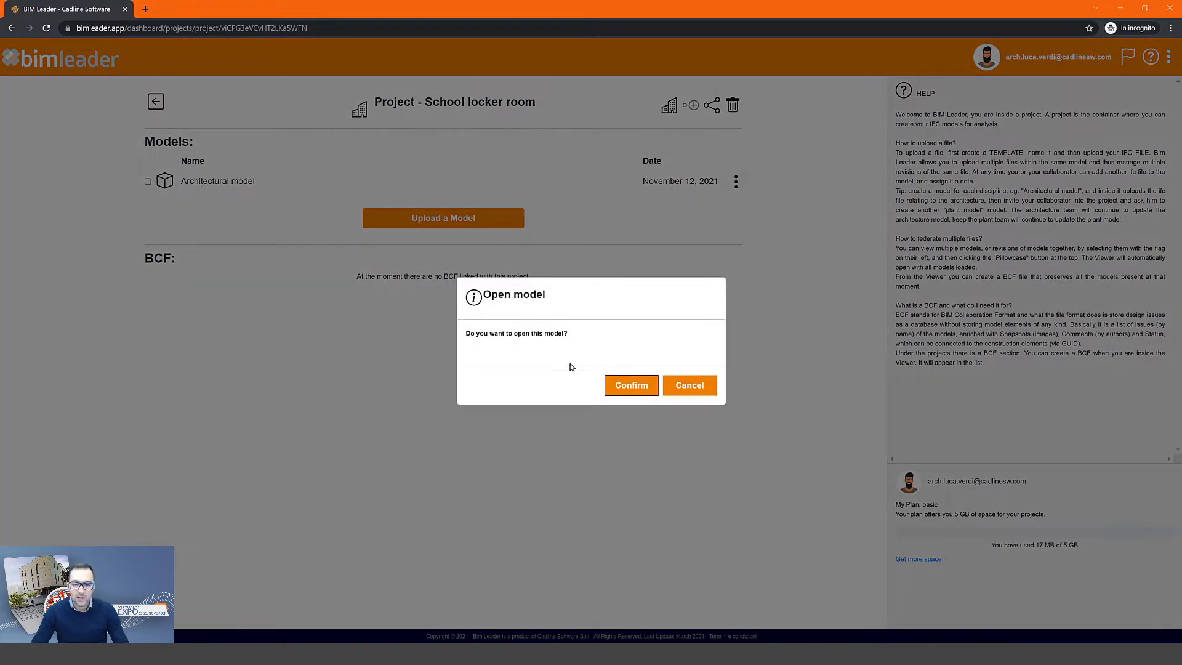
pyautogui.click(631, 386)
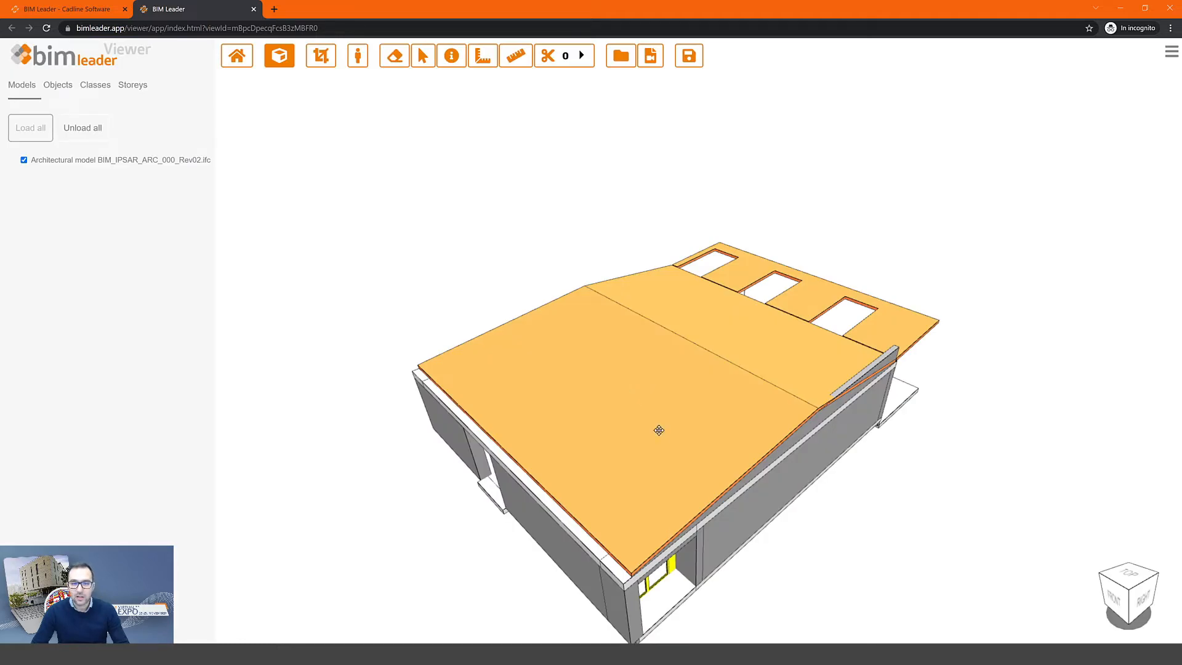
pyautogui.moveTo(659, 429); pyautogui.dragTo(595, 280)
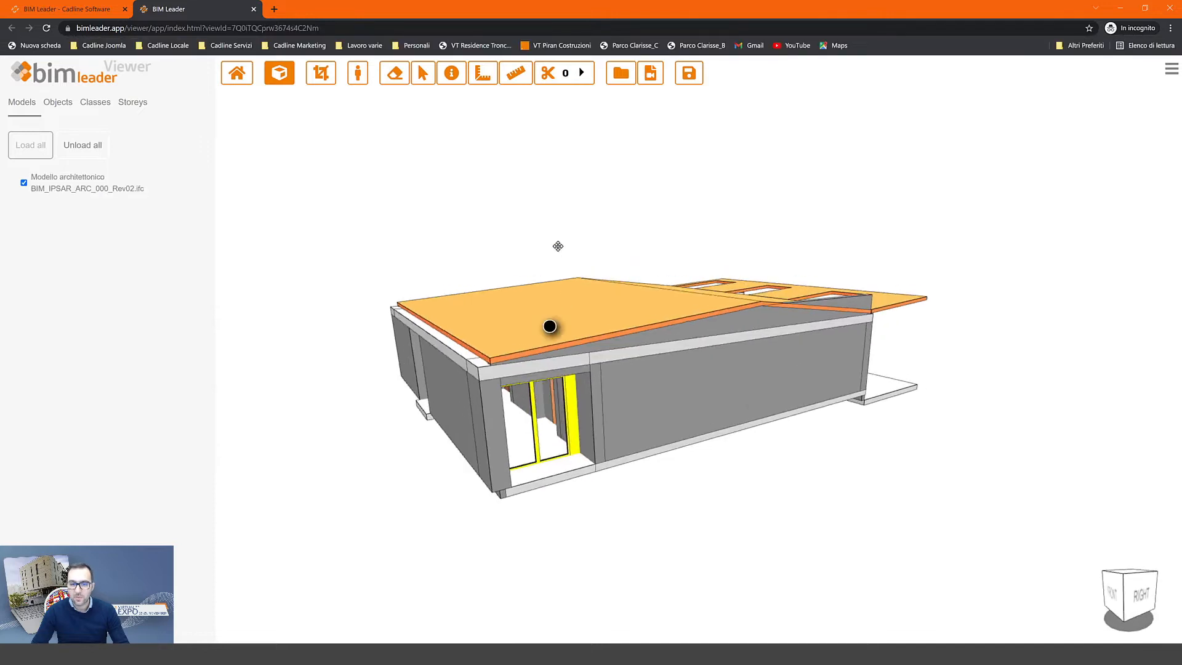
pyautogui.moveTo(556, 246); pyautogui.dragTo(569, 329)
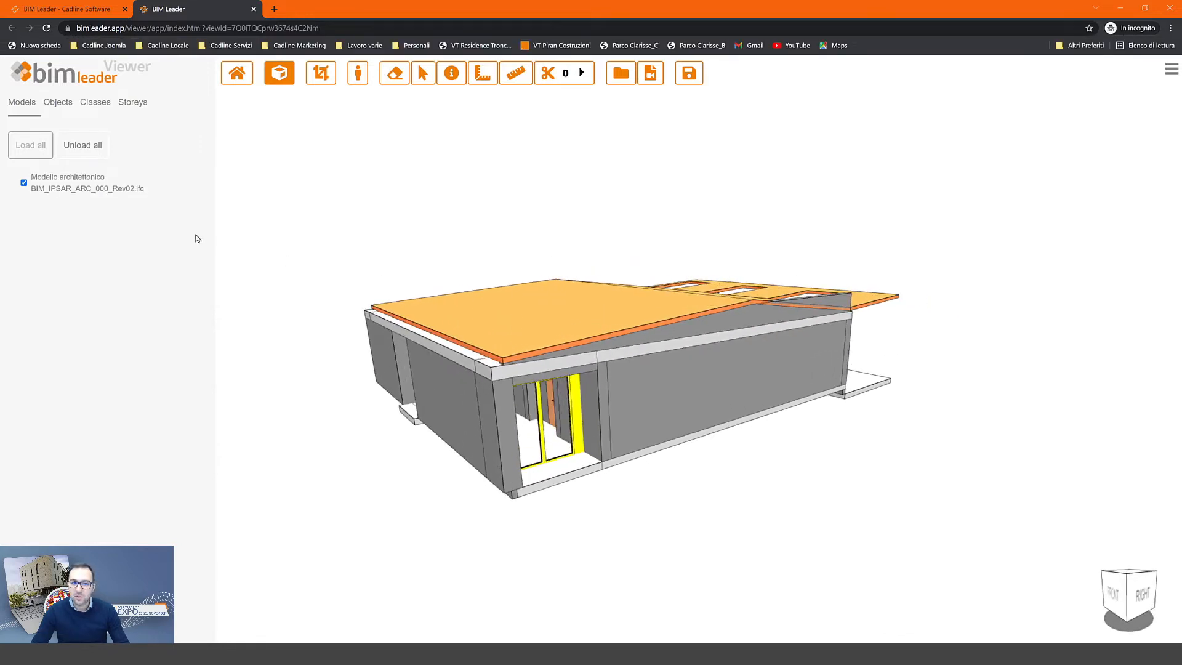
# - Expand the Objects tree through IfcSite and IfcBuilding to list the PC, PT and S1 storeys
pyautogui.click(51, 104)
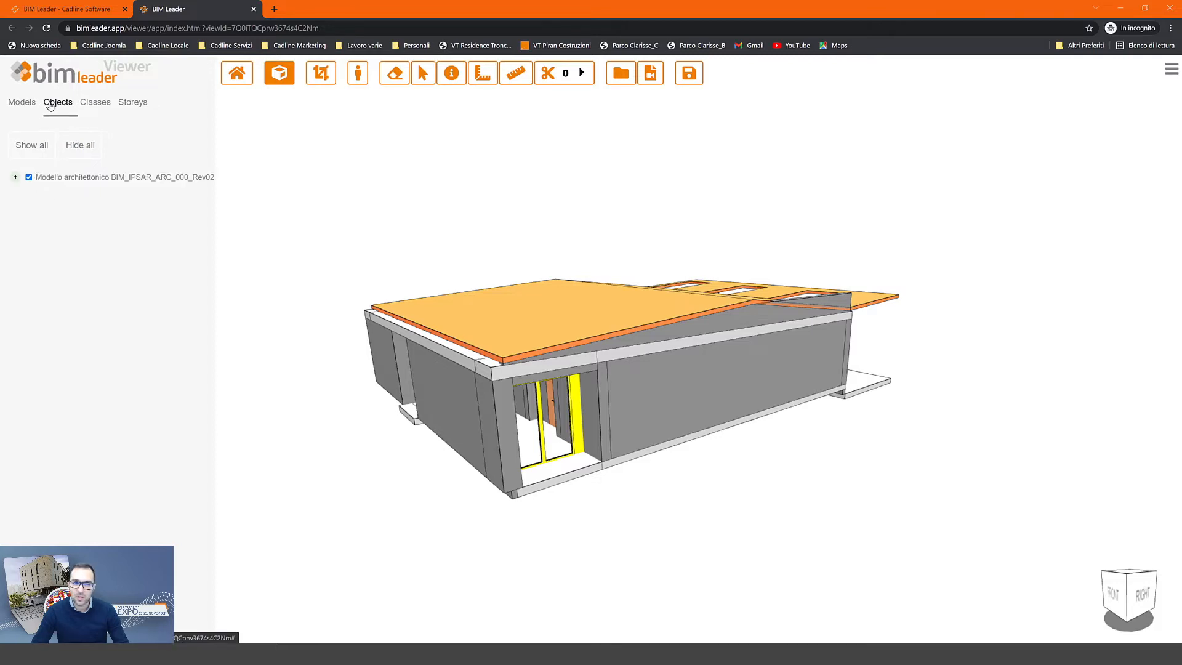
pyautogui.click(15, 177)
pyautogui.click(29, 190)
pyautogui.click(42, 203)
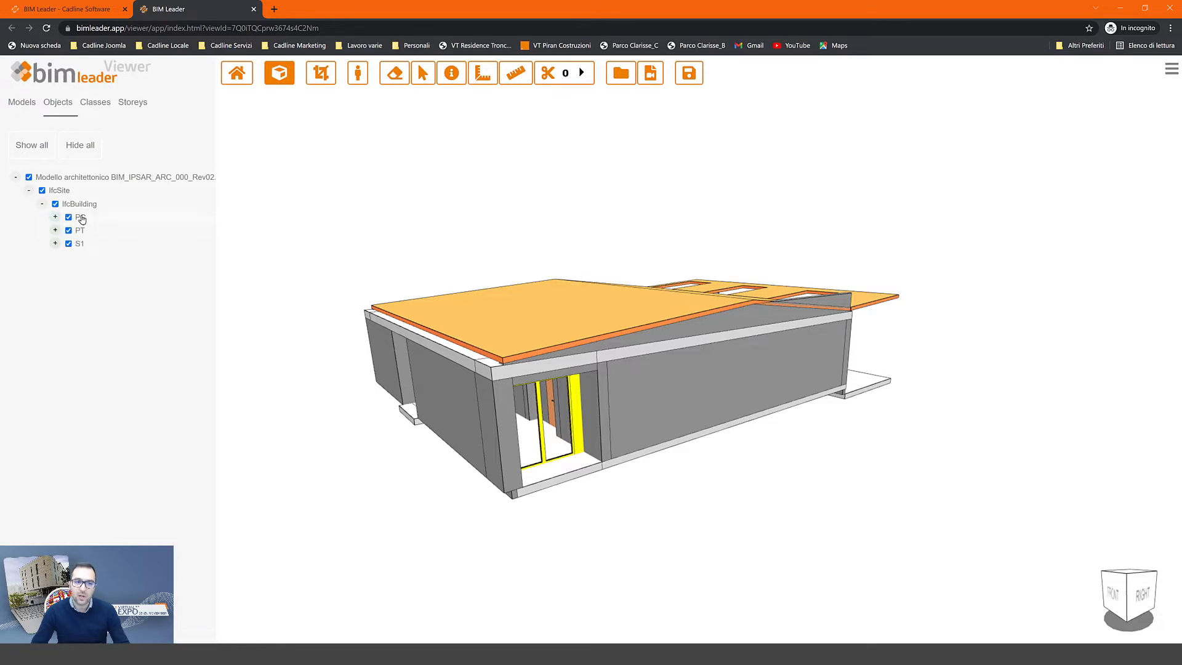
pyautogui.click(82, 219)
pyautogui.click(68, 217)
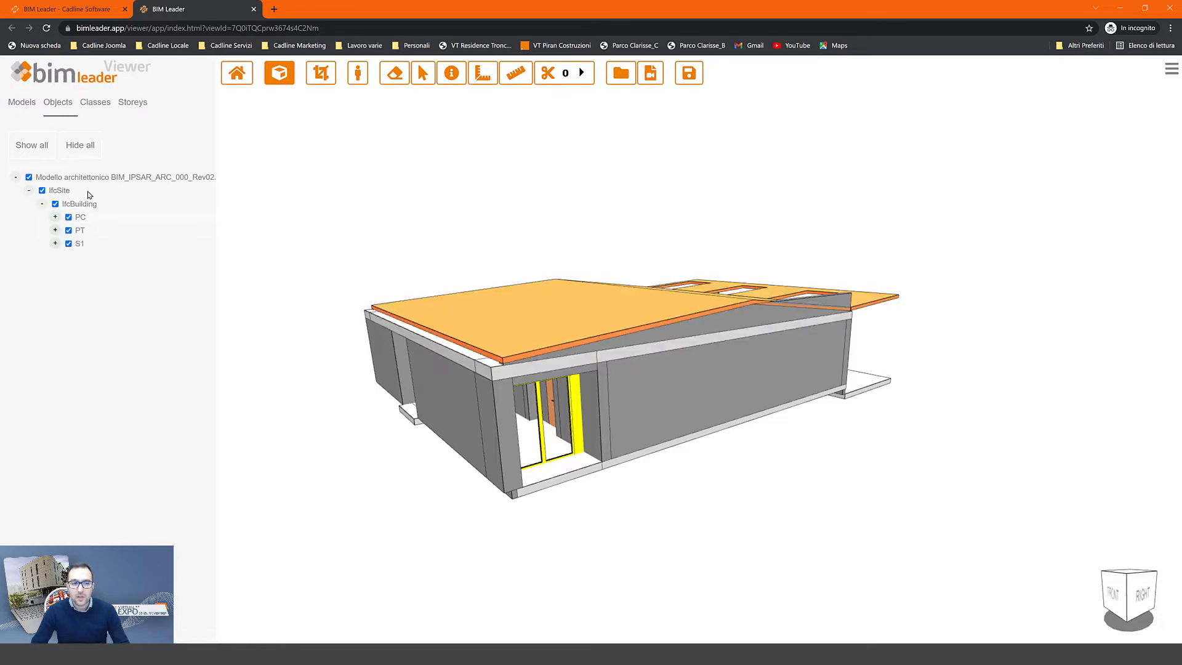
# - Browse the model by class, listing the IfcDoor objects, then by storey
pyautogui.click(100, 103)
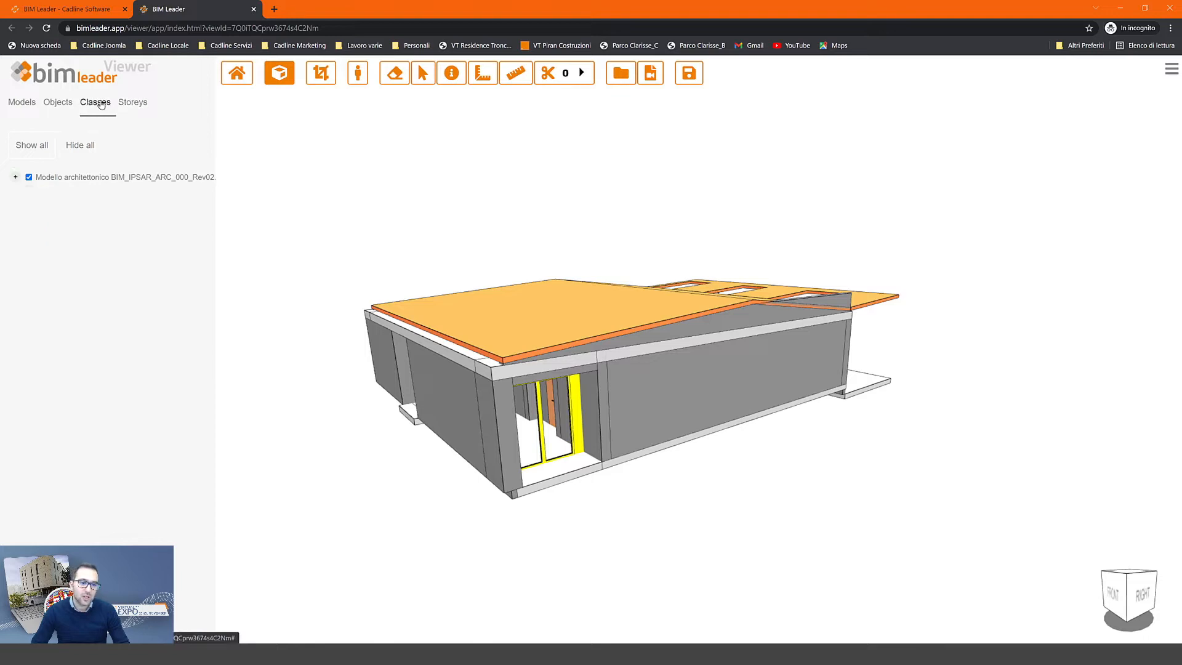
pyautogui.click(15, 176)
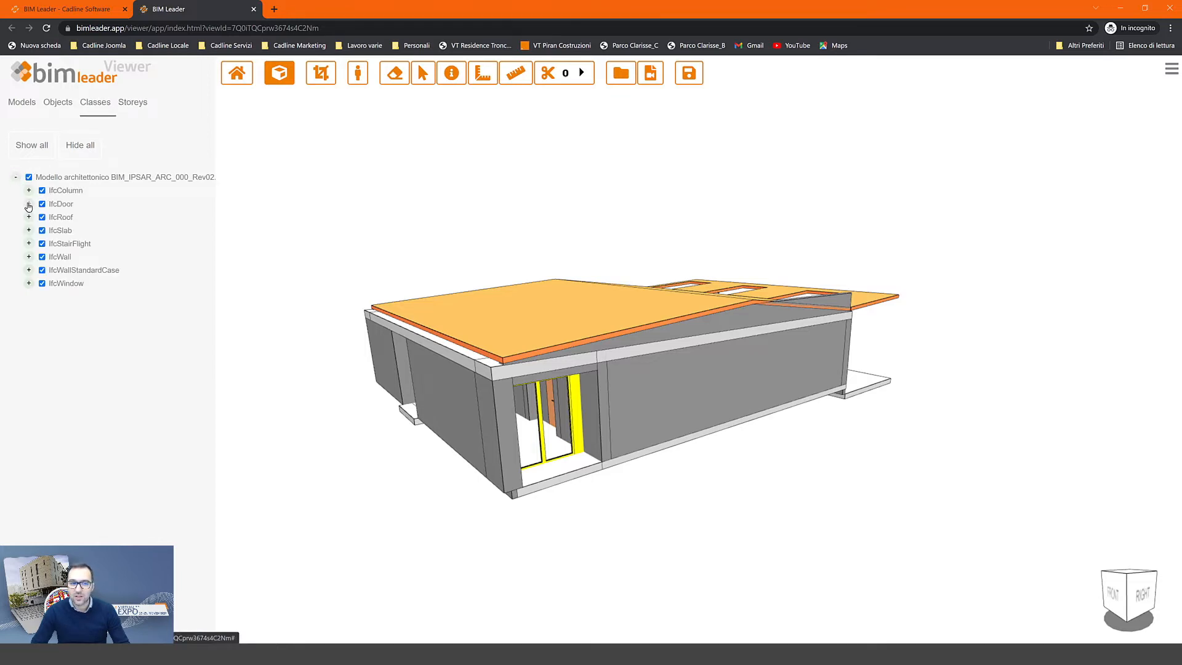
pyautogui.click(28, 205)
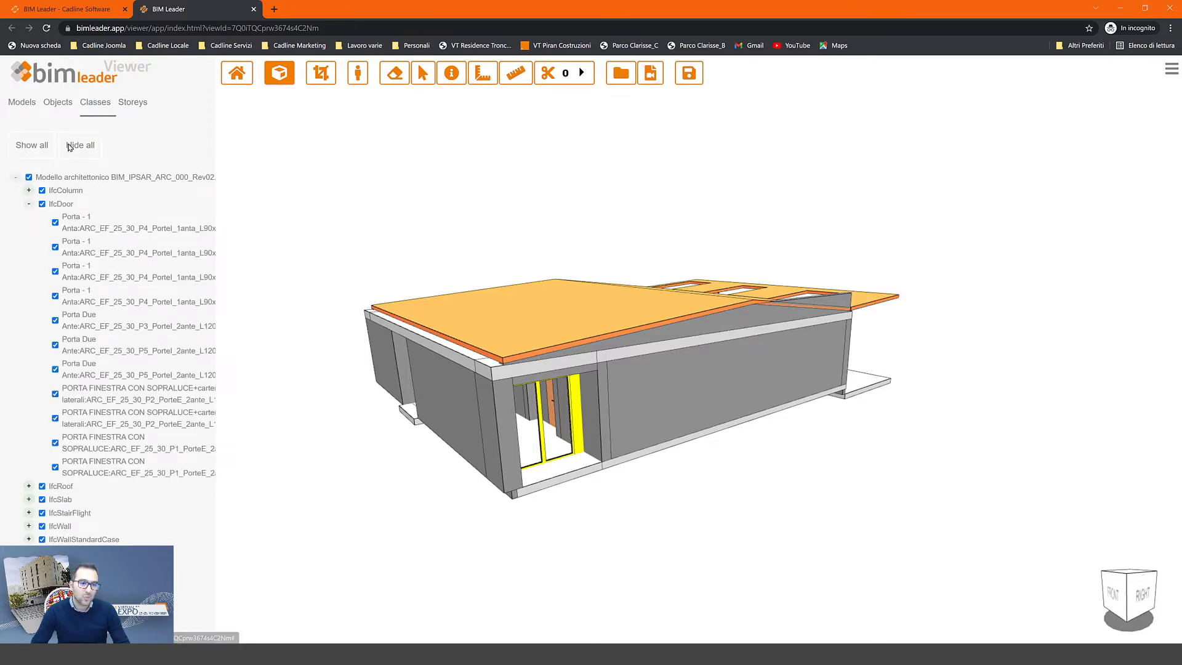
pyautogui.click(132, 102)
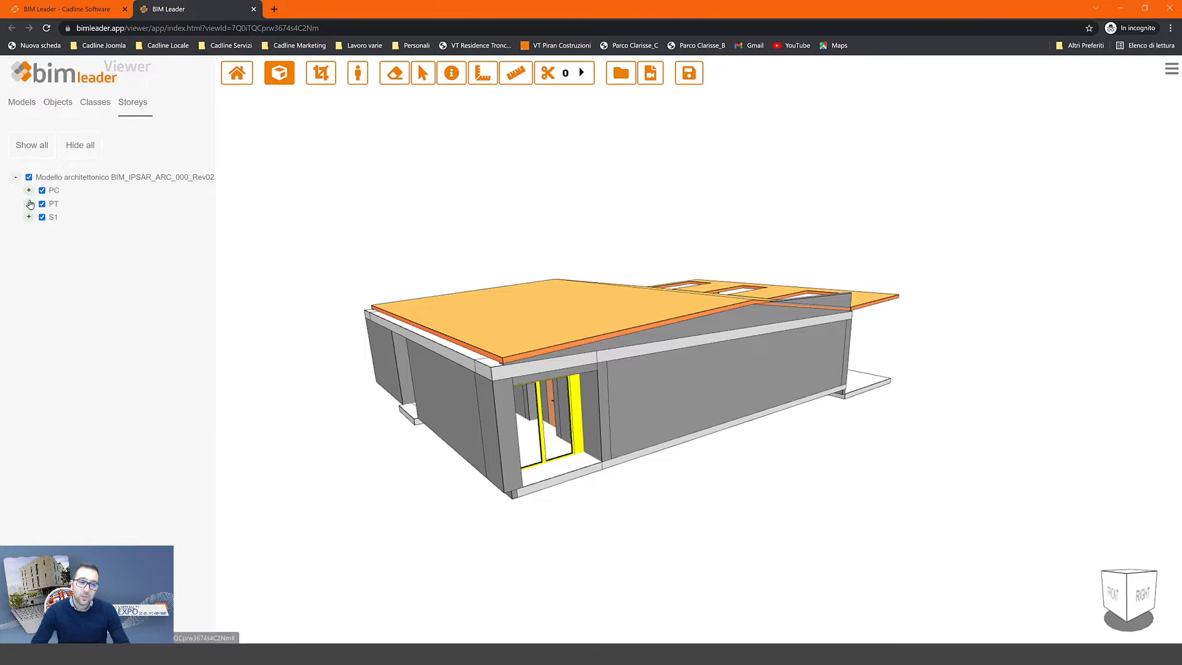
pyautogui.click(29, 203)
pyautogui.click(29, 204)
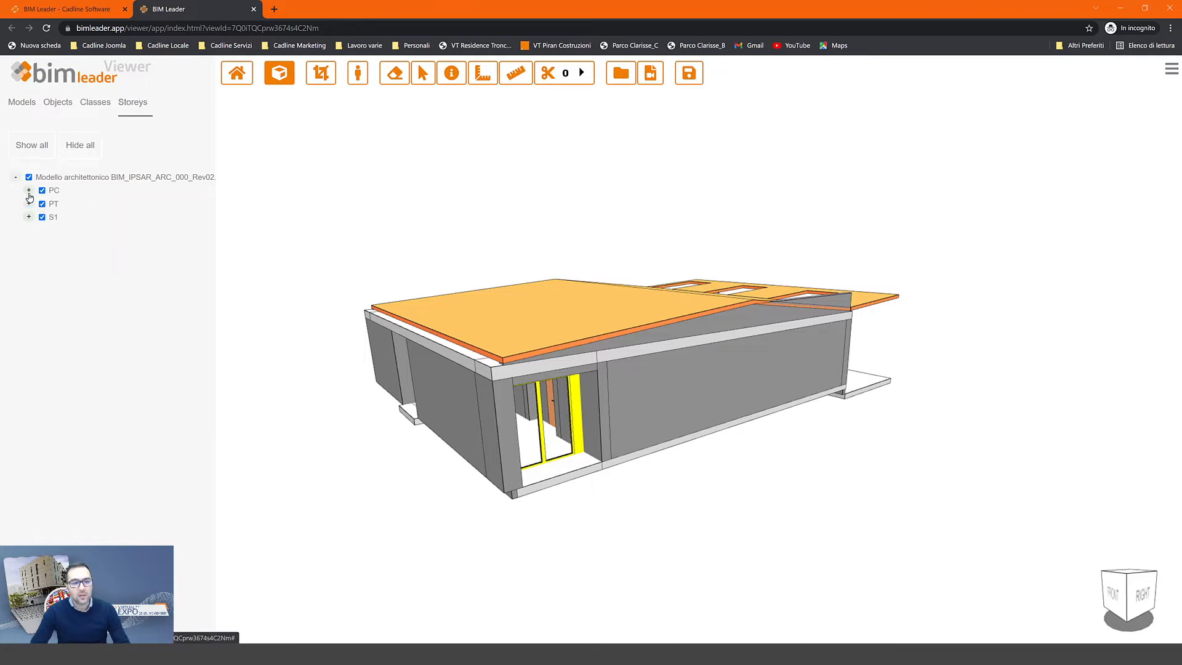
# - Hide IfcRoof and then the whole PC storey, and show the model as a top plan view
pyautogui.click(29, 190)
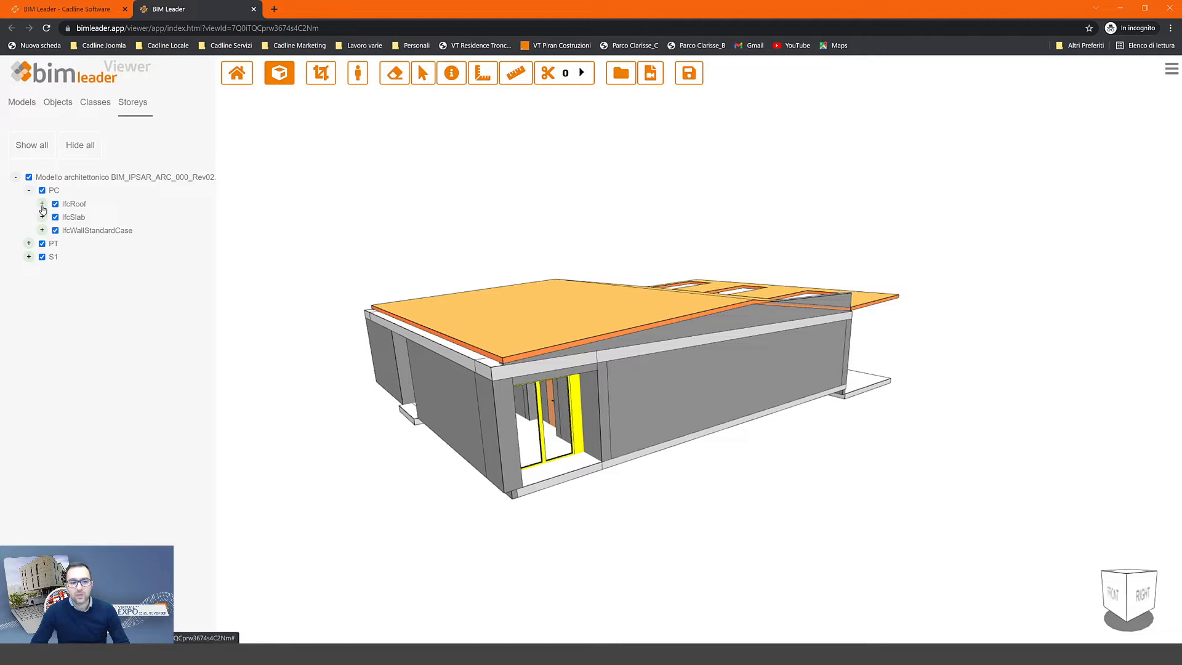
pyautogui.click(56, 204)
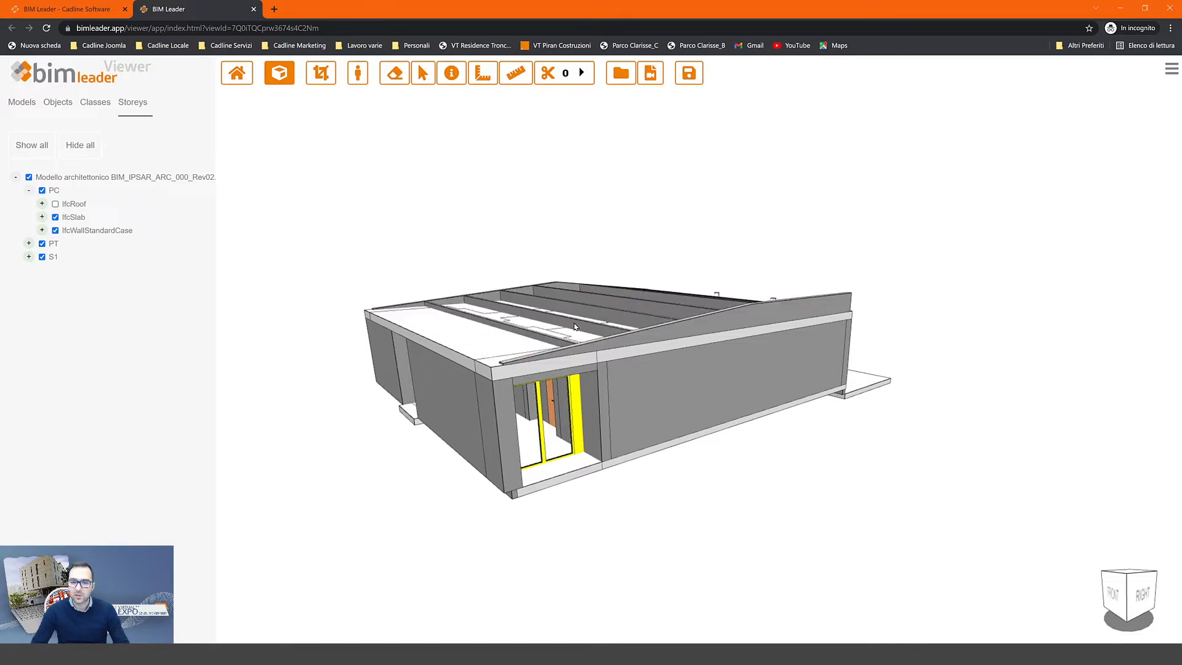
pyautogui.moveTo(574, 326); pyautogui.dragTo(646, 500)
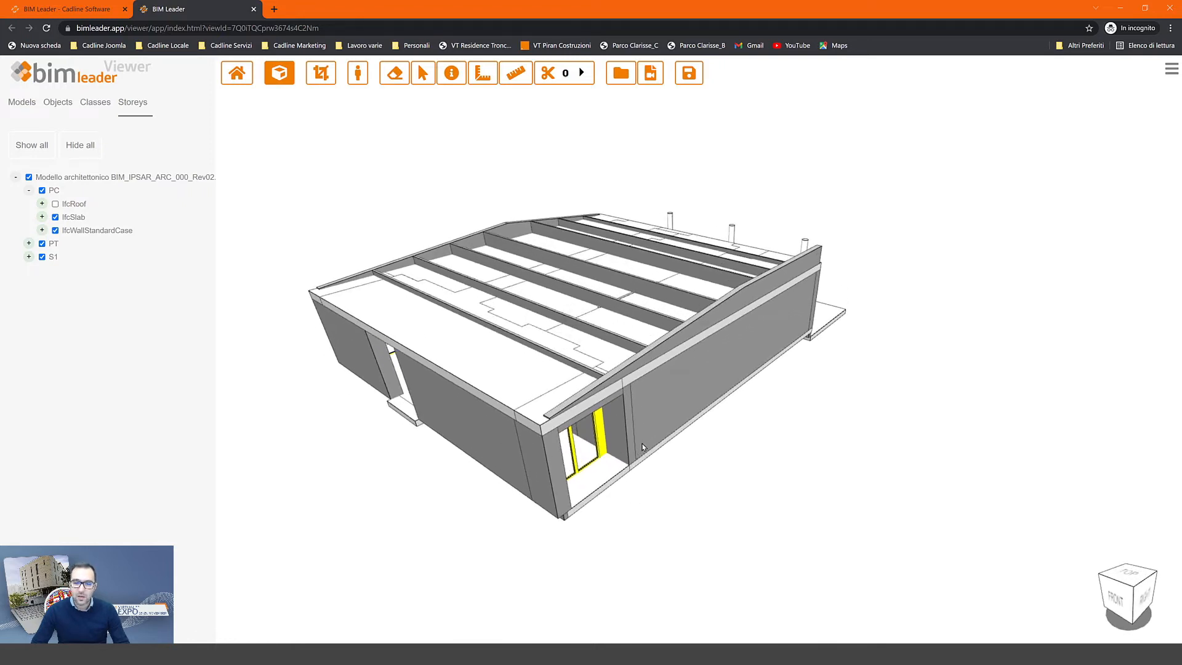
pyautogui.click(42, 191)
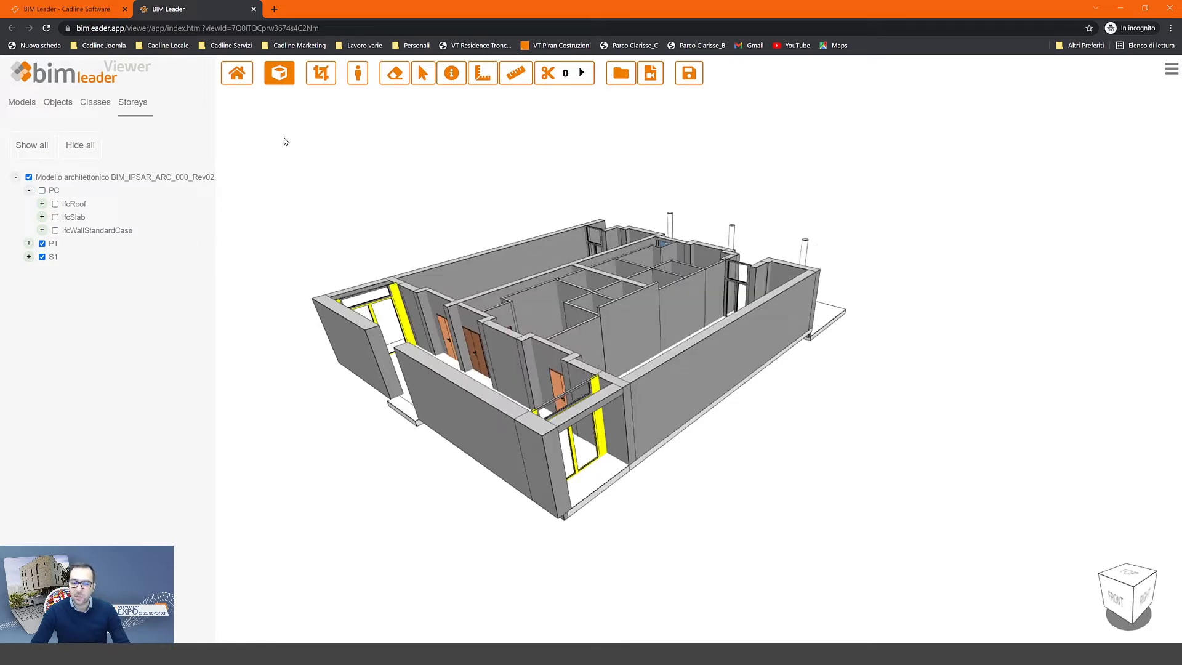
pyautogui.click(279, 73)
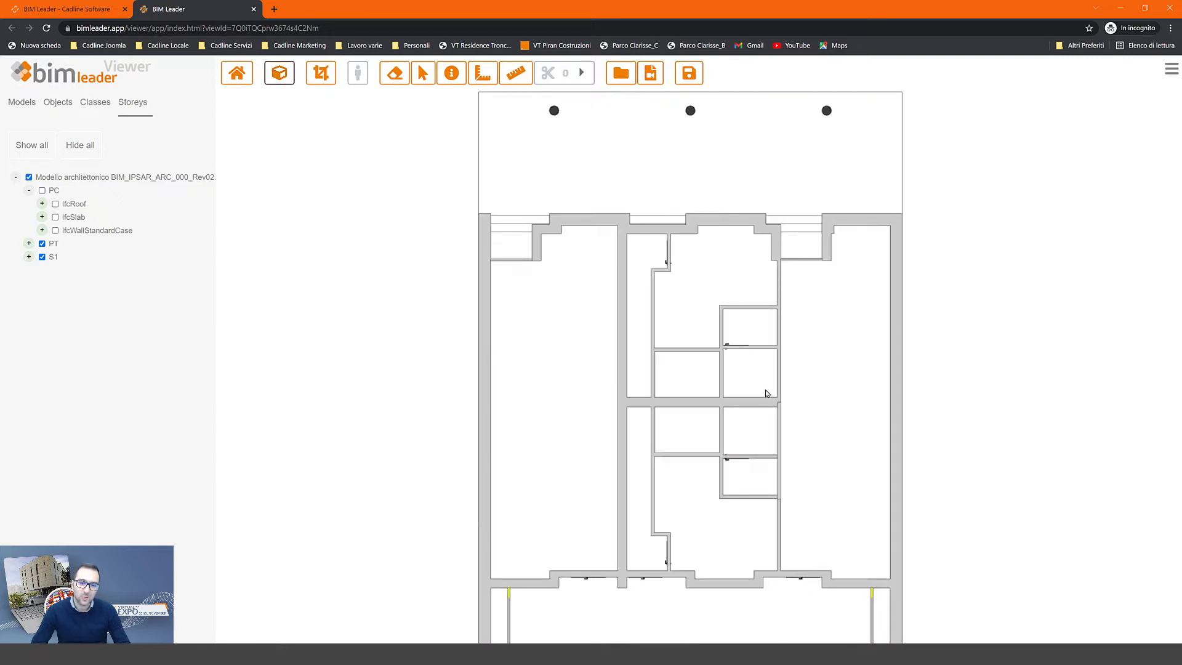
pyautogui.moveTo(766, 392); pyautogui.dragTo(724, 358)
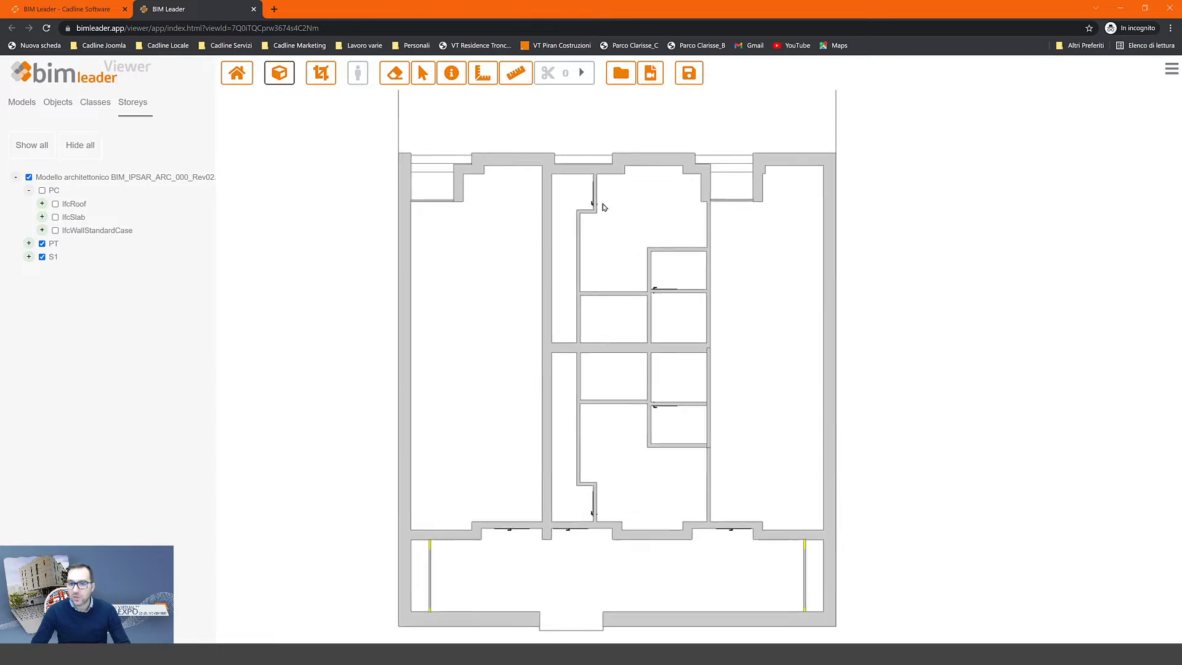
pyautogui.scroll(3, 604, 203)
pyautogui.scroll(2, 604, 203)
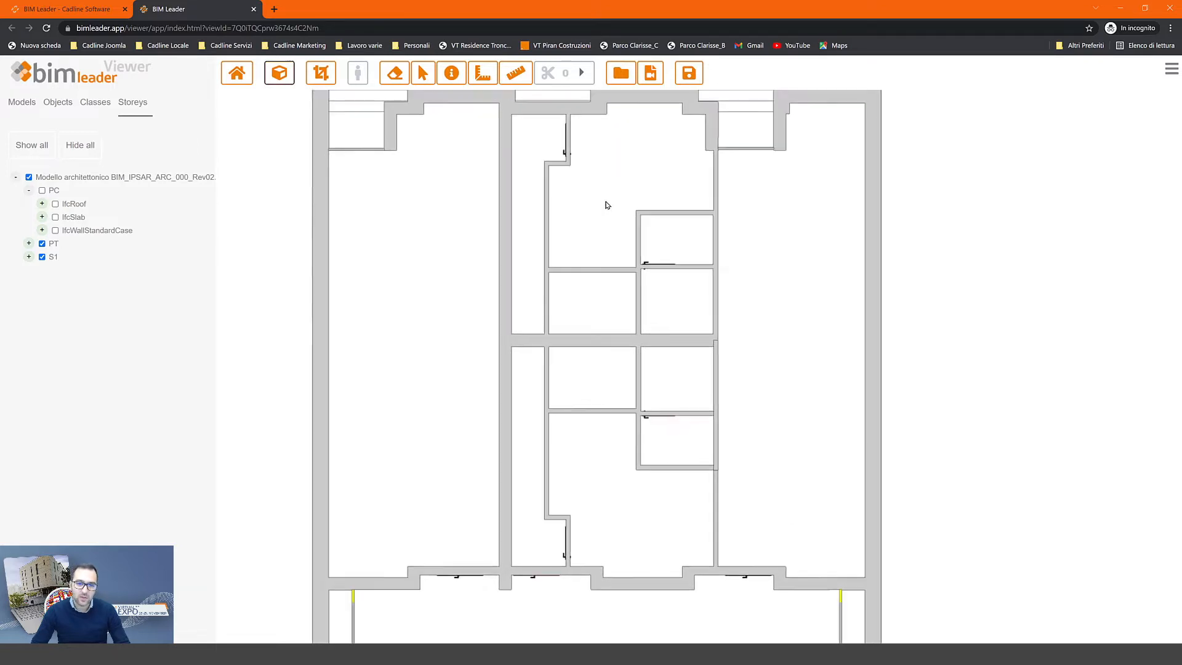
pyautogui.moveTo(599, 198); pyautogui.dragTo(648, 342)
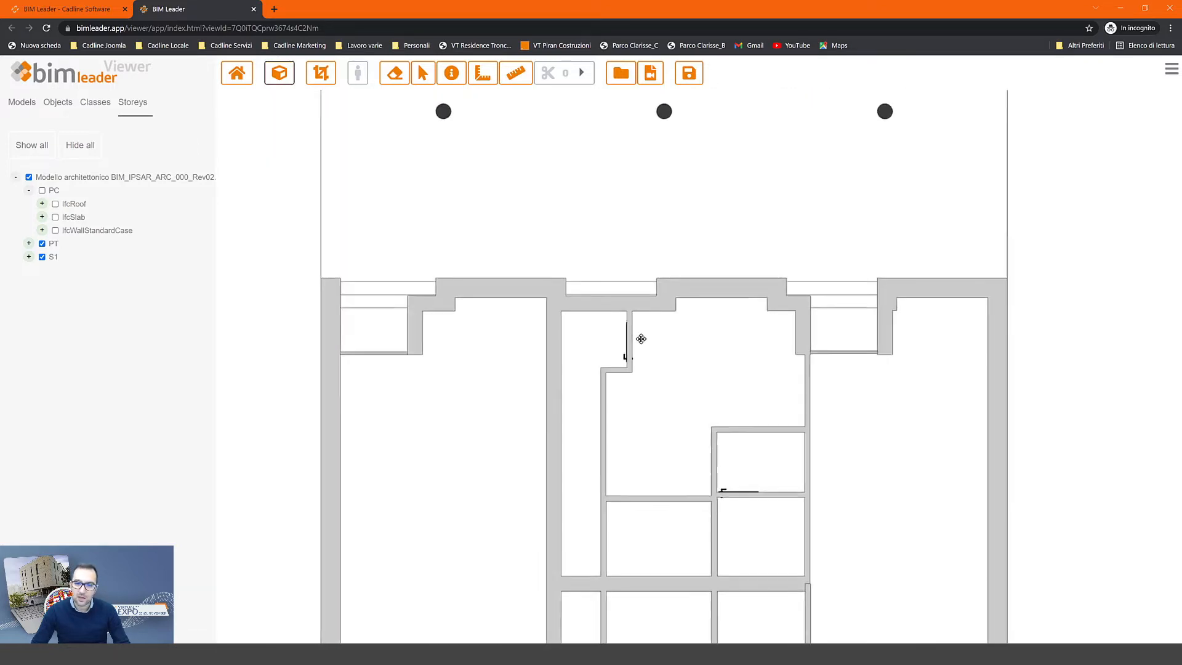
pyautogui.scroll(2, 617, 322)
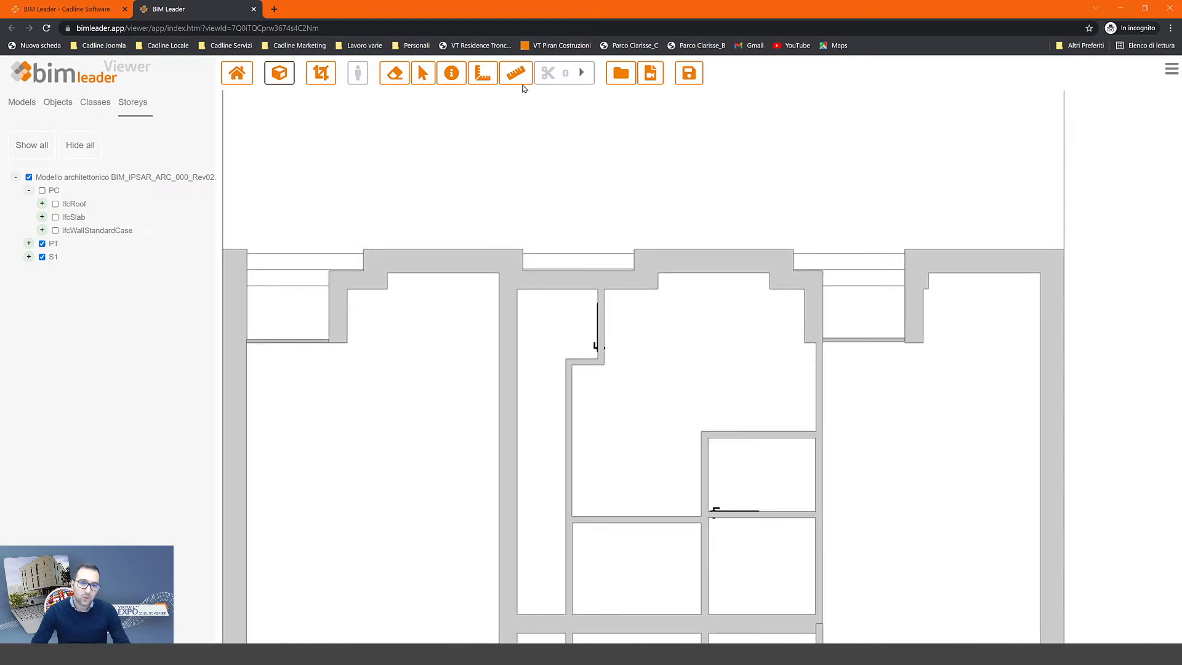
pyautogui.click(518, 79)
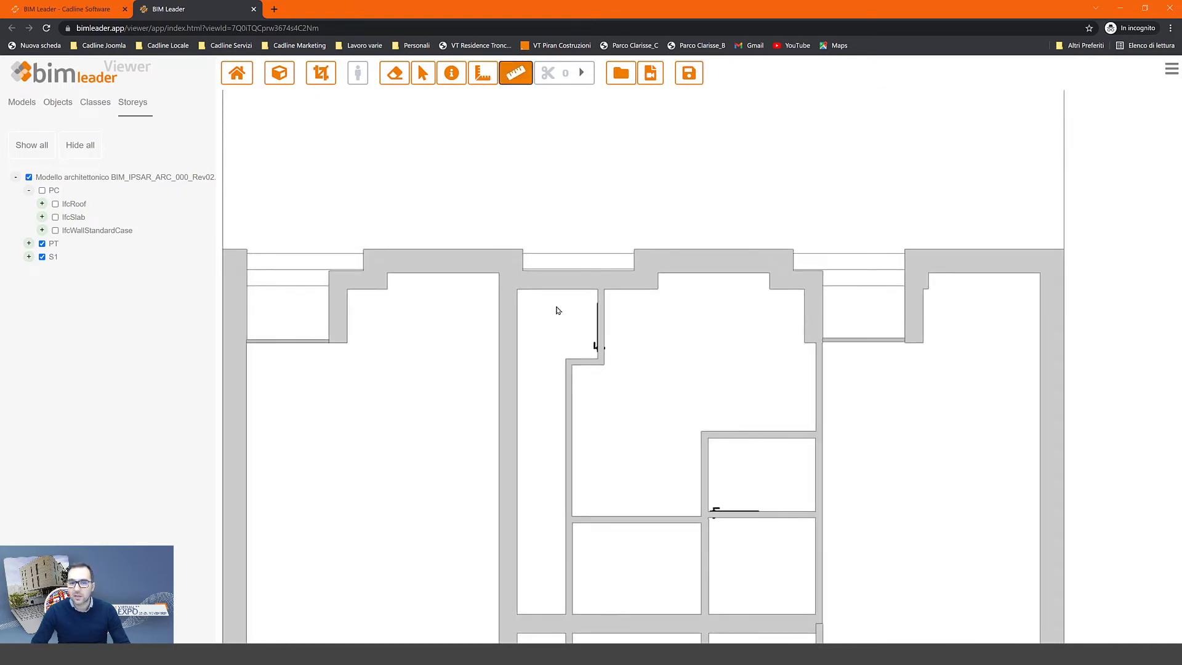
pyautogui.scroll(4, 554, 311)
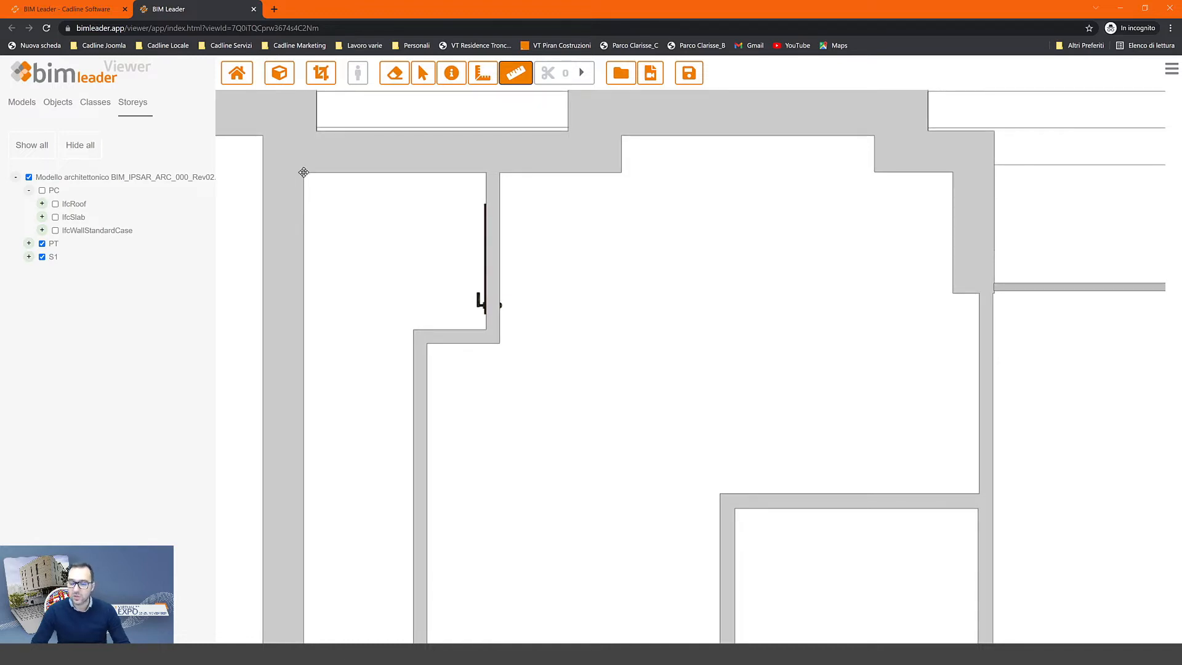
pyautogui.click(303, 172)
pyautogui.click(477, 175)
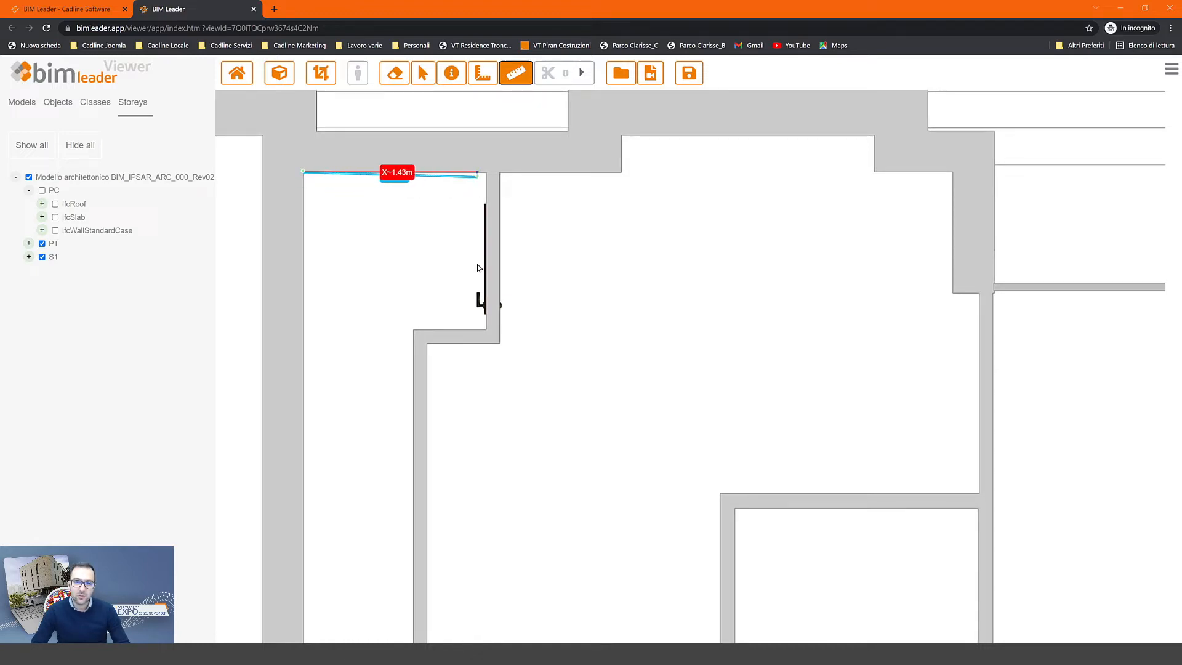
pyautogui.click(487, 329)
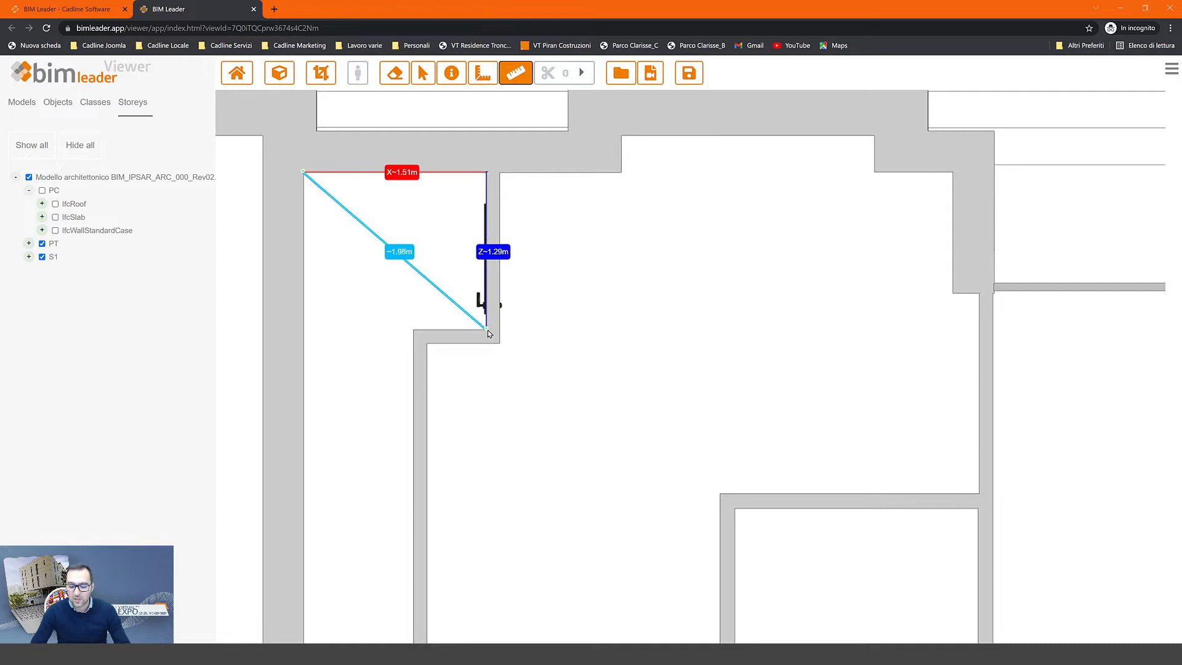
pyautogui.click(412, 330)
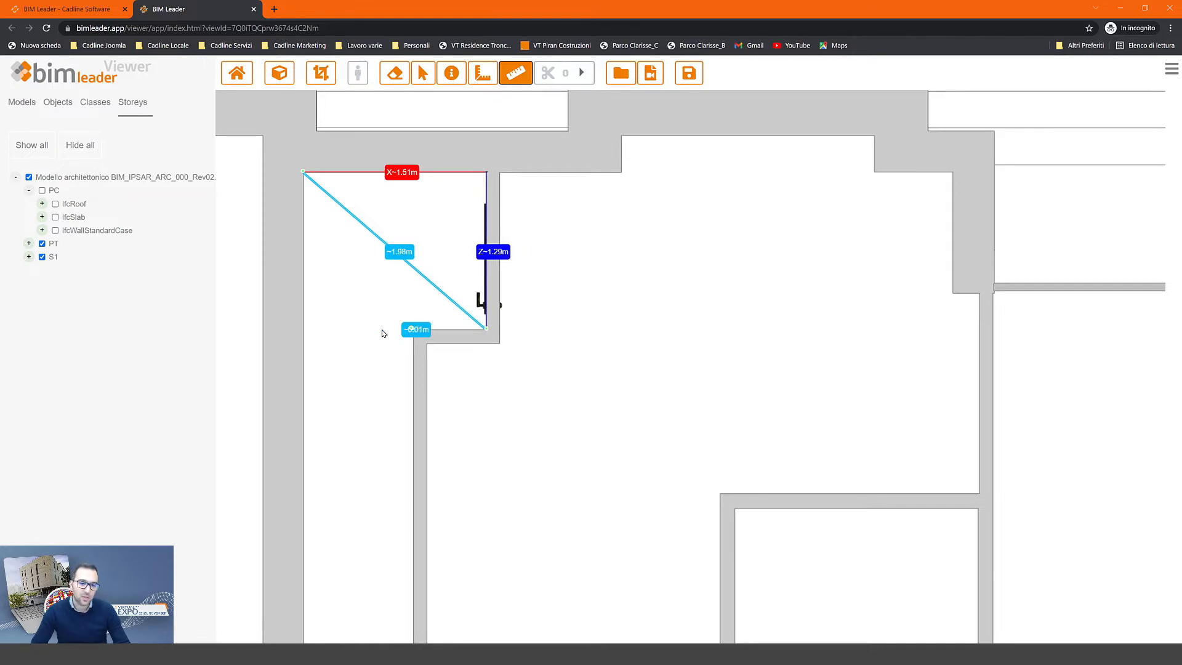
pyautogui.click(343, 466)
pyautogui.scroll(-5, 344, 485)
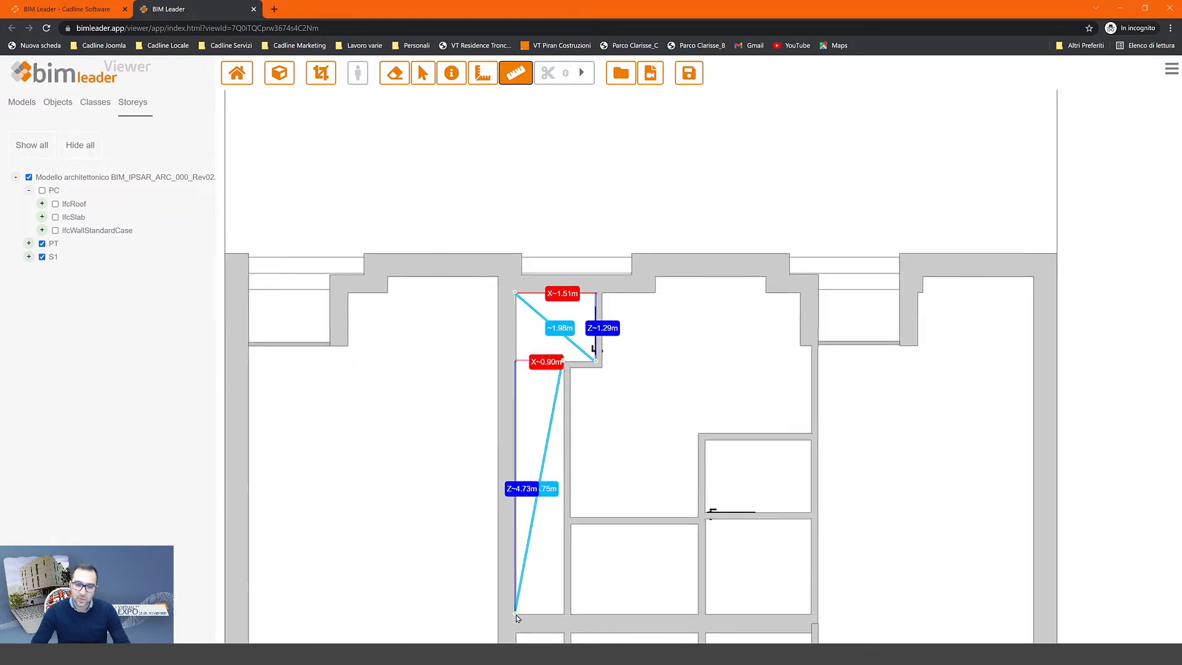
pyautogui.click(515, 613)
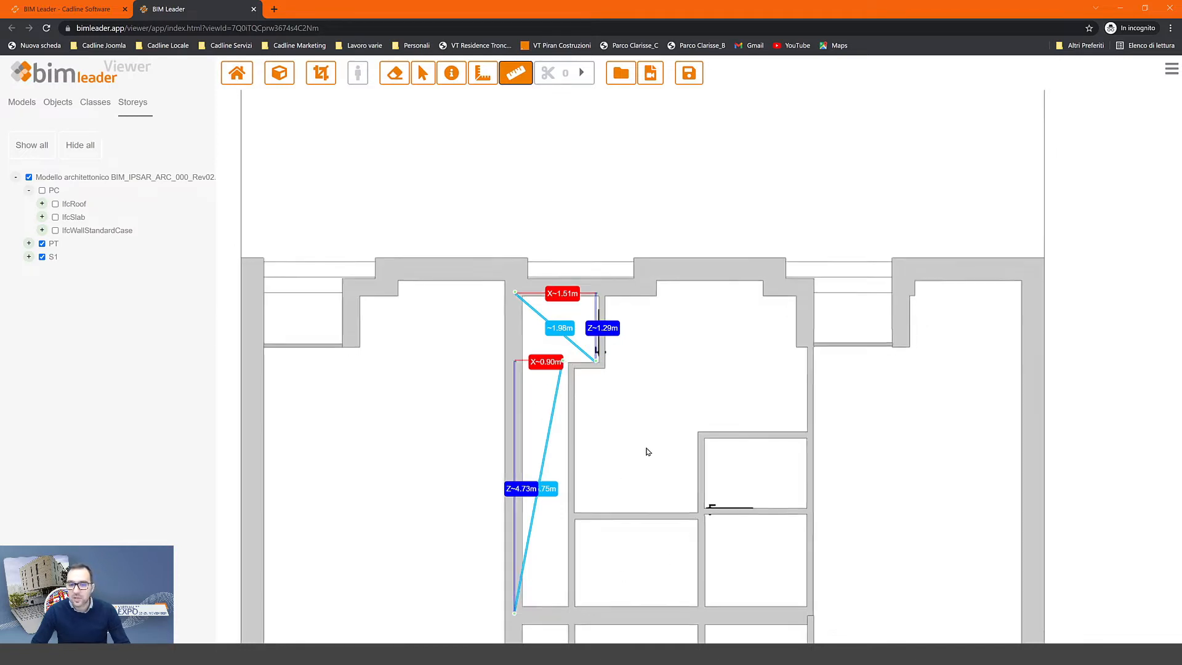
pyautogui.scroll(-3, 646, 451)
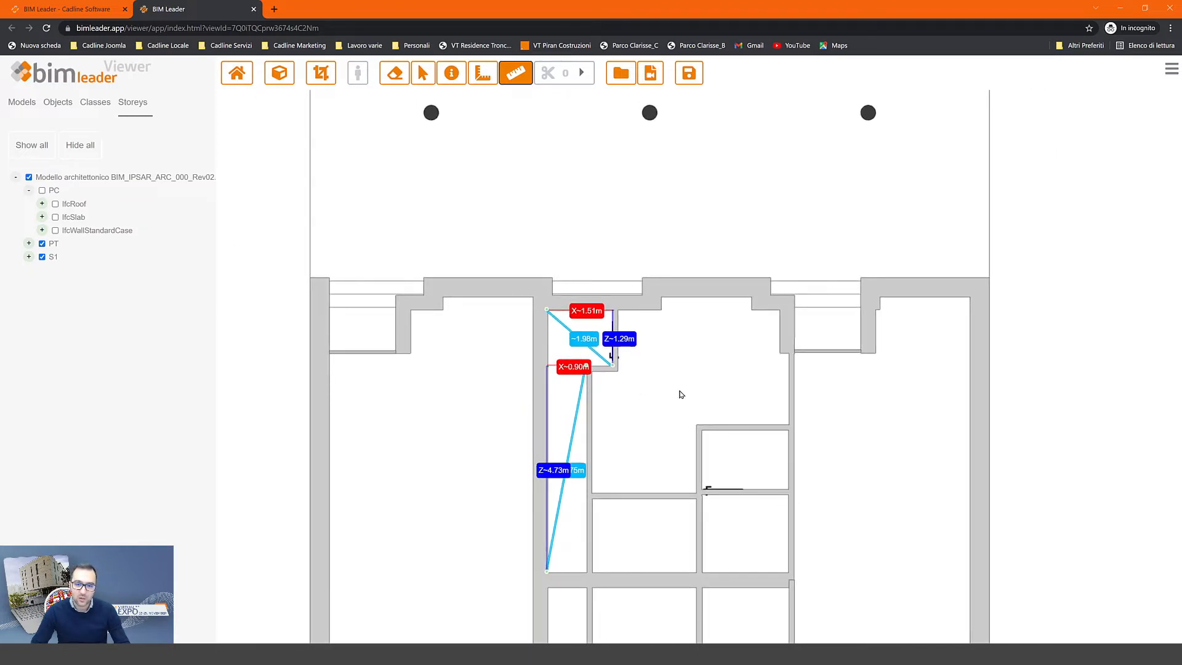
pyautogui.click(515, 73)
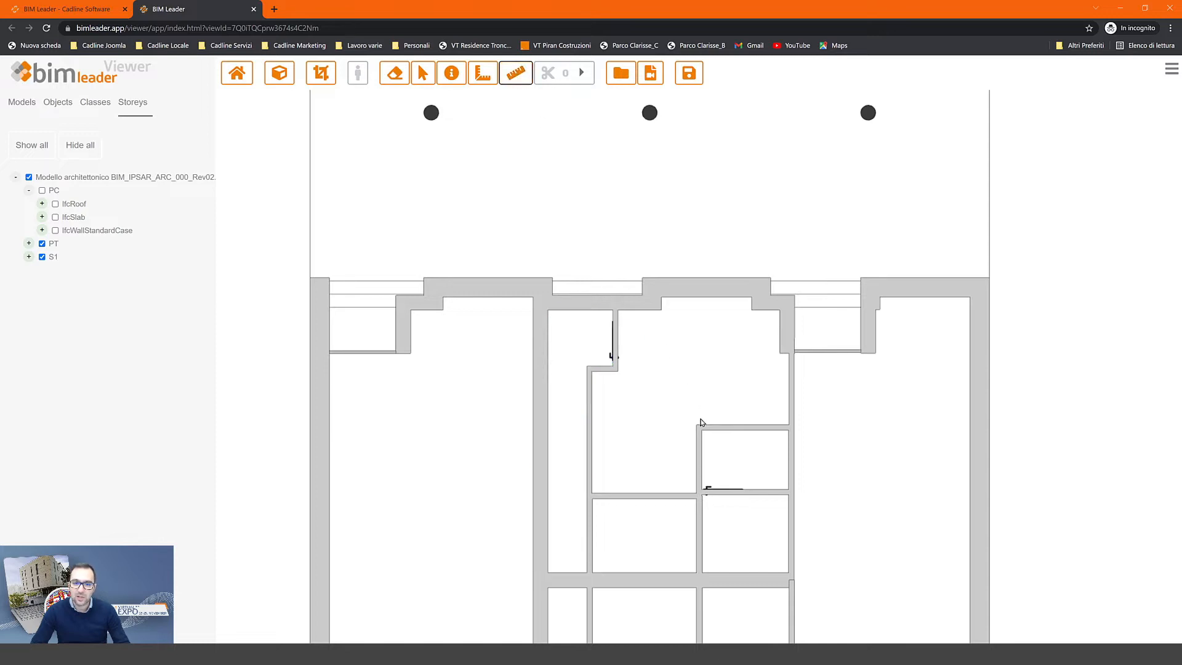
pyautogui.moveTo(669, 365); pyautogui.dragTo(614, 275)
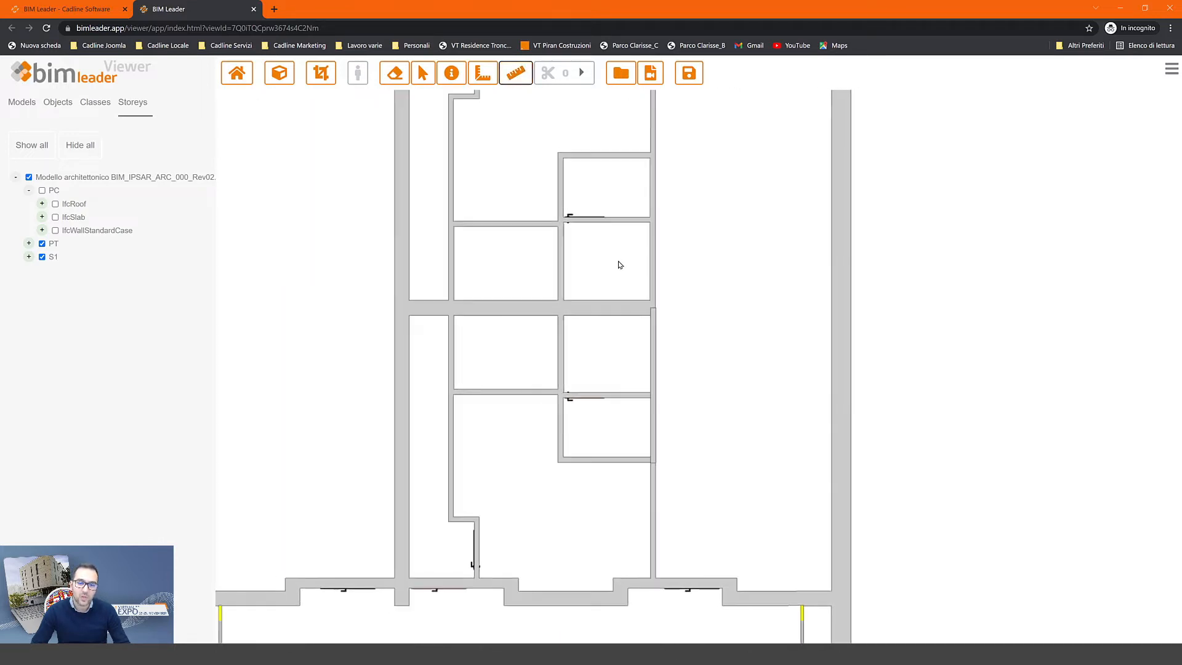
pyautogui.scroll(-2, 614, 264)
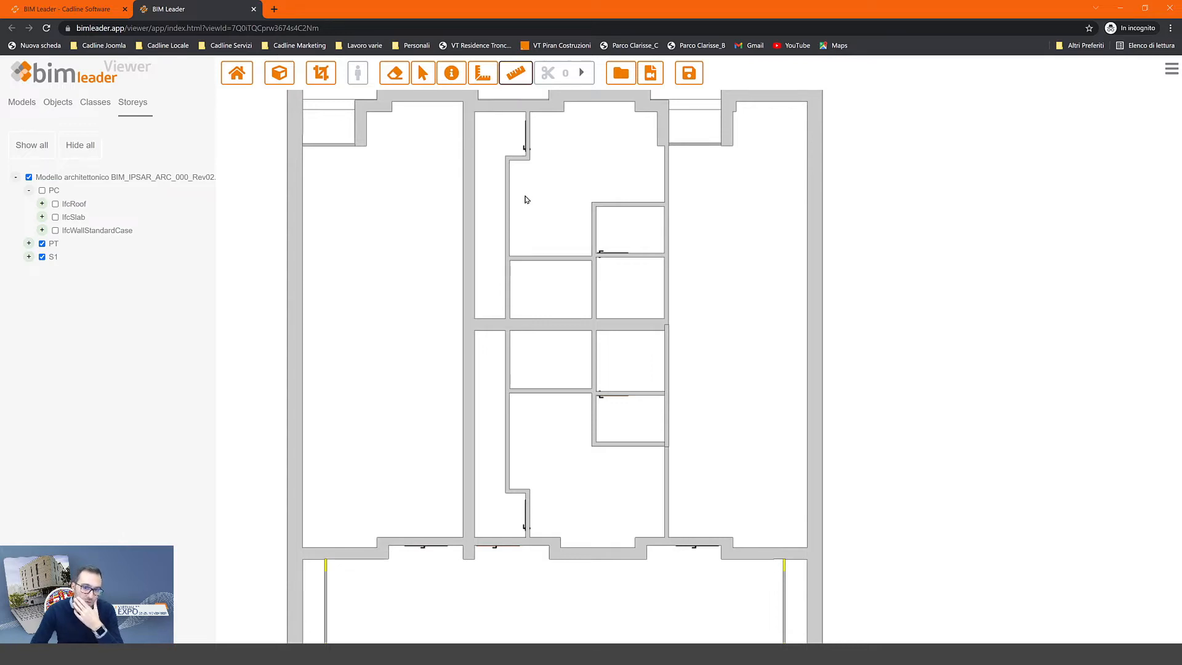
pyautogui.moveTo(567, 197); pyautogui.dragTo(570, 243)
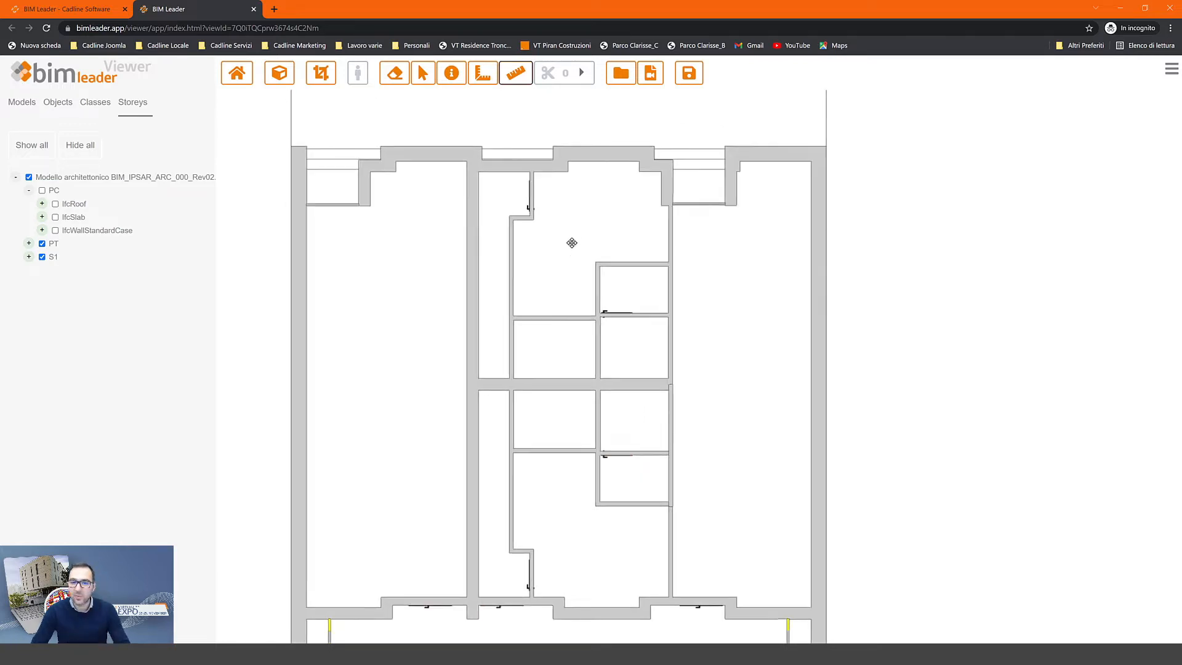
pyautogui.click(451, 73)
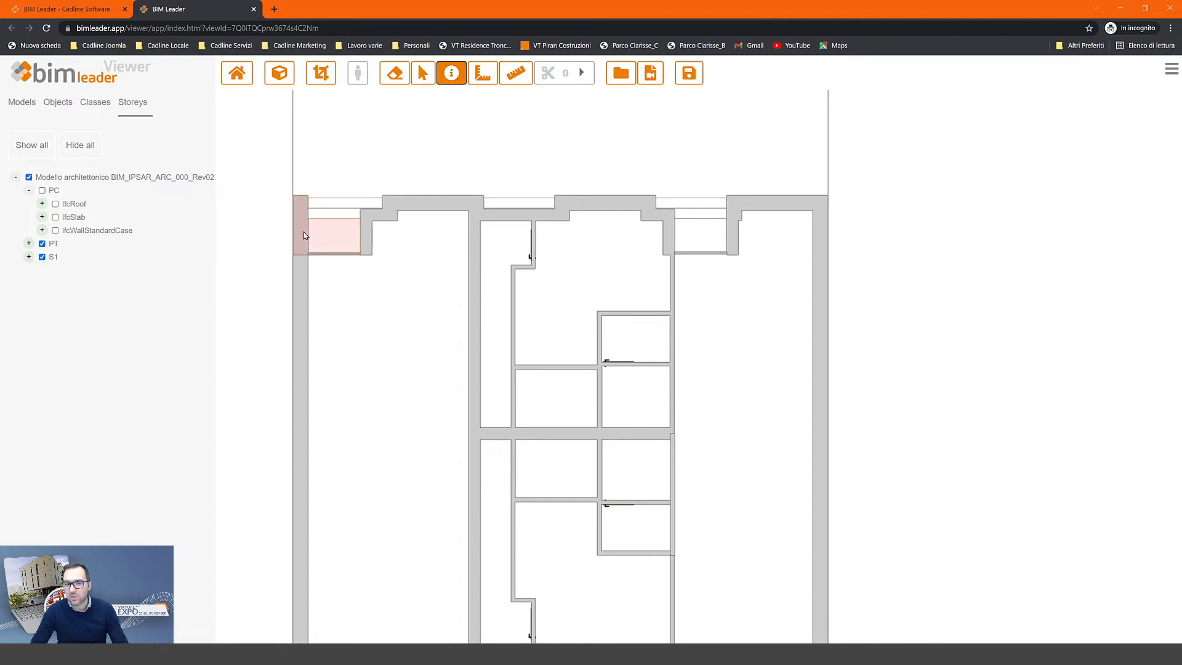
pyautogui.click(298, 290)
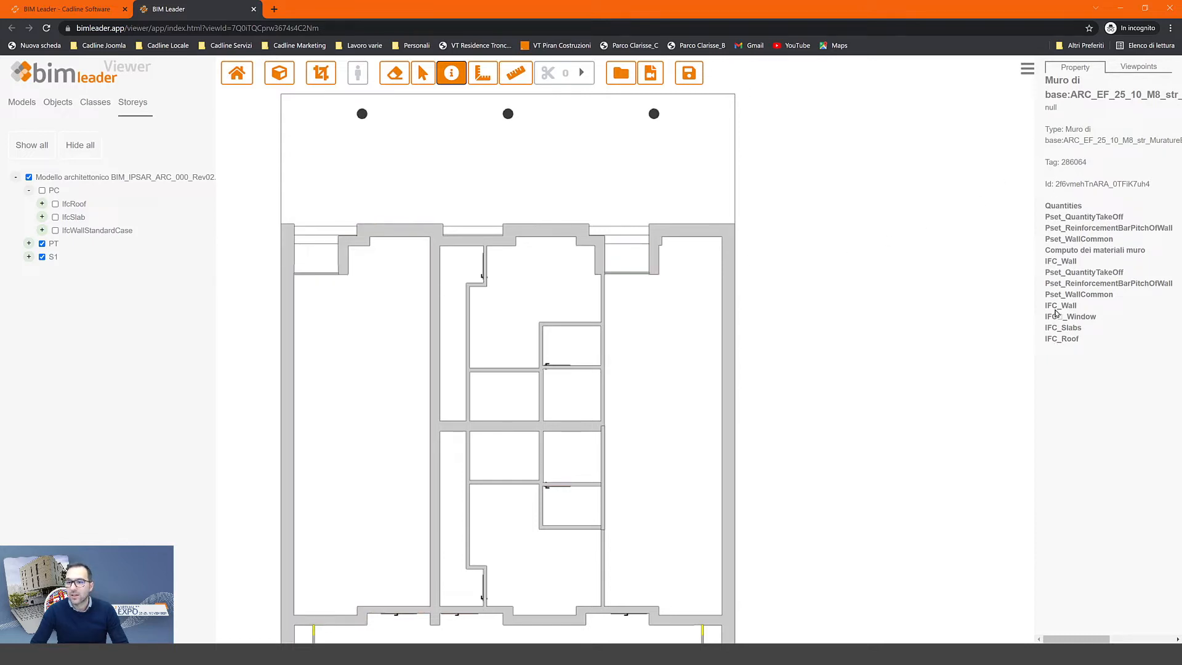
pyautogui.click(1068, 250)
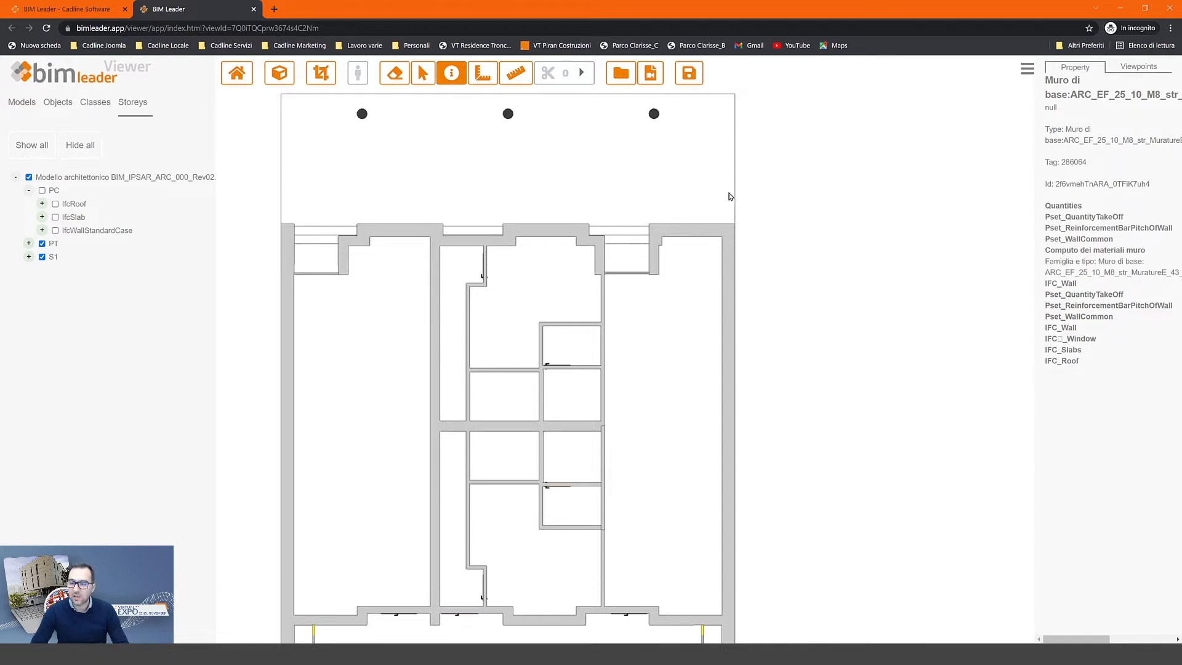
pyautogui.click(675, 180)
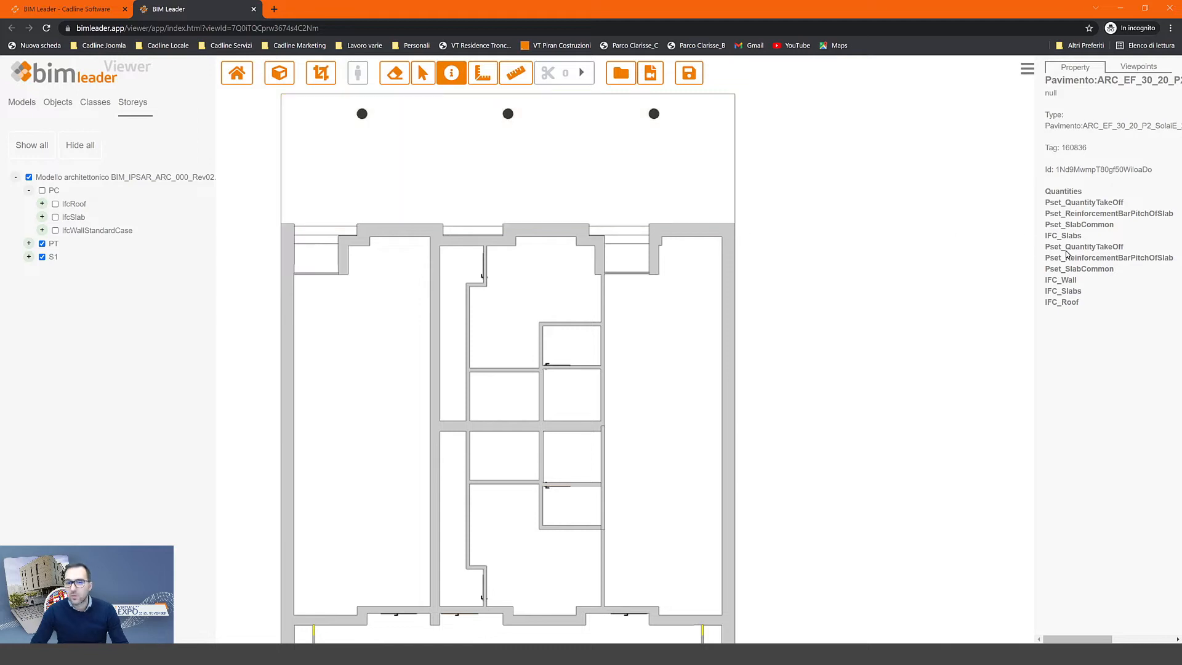
pyautogui.click(1074, 214)
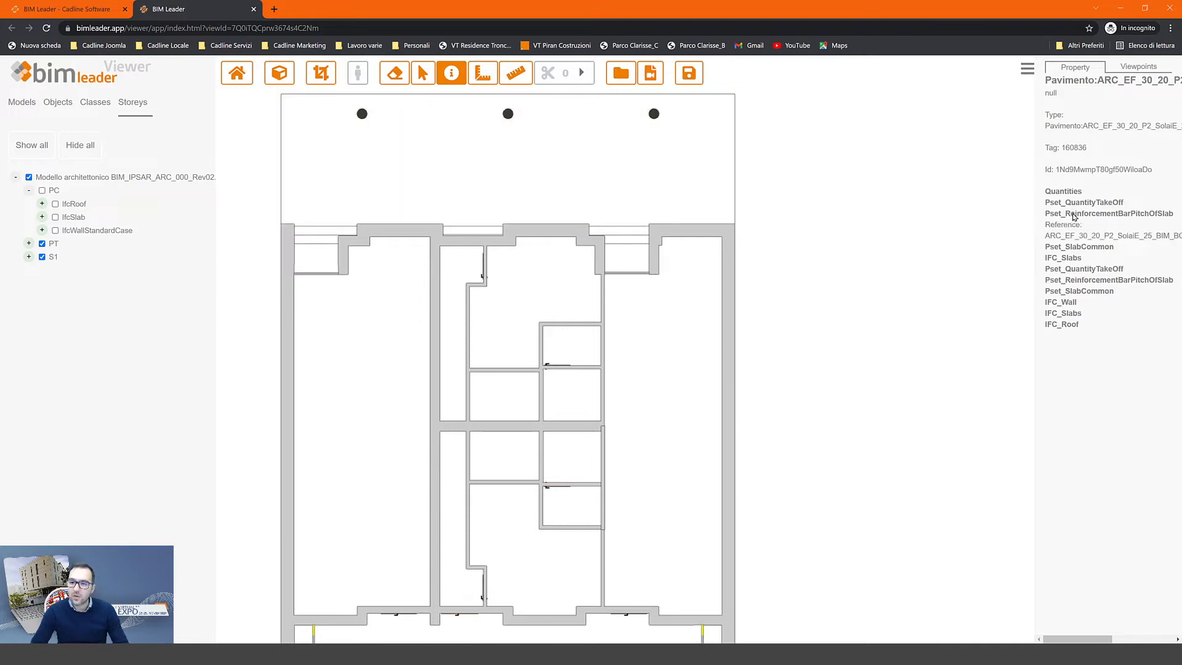
pyautogui.click(1072, 248)
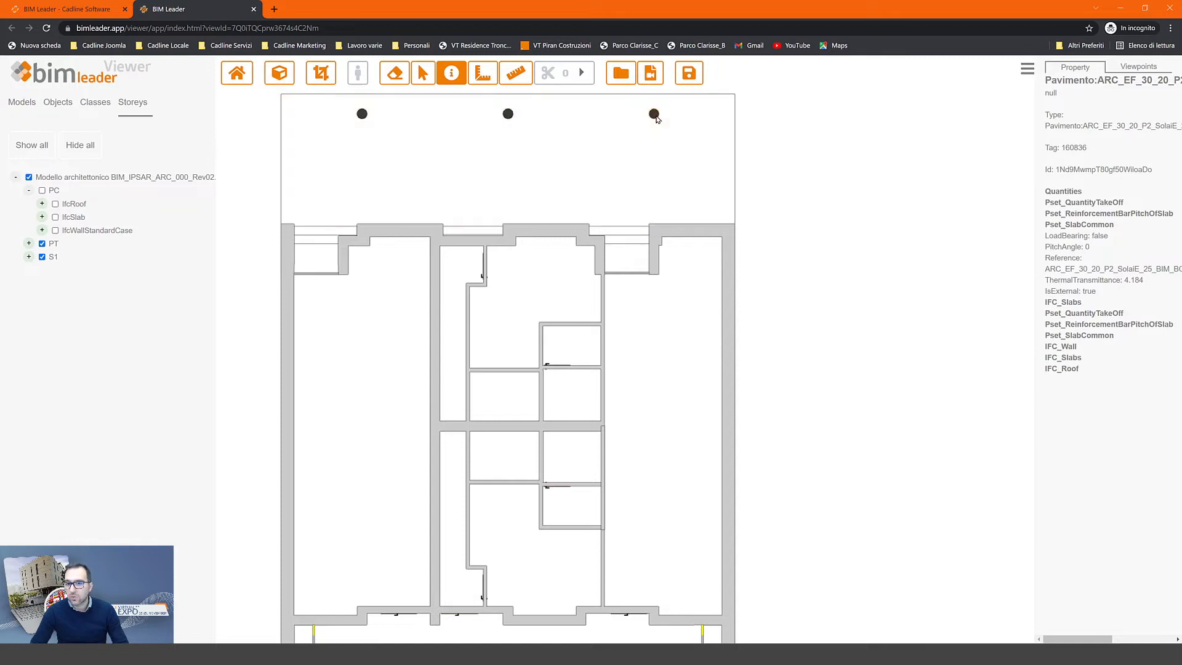
pyautogui.click(654, 115)
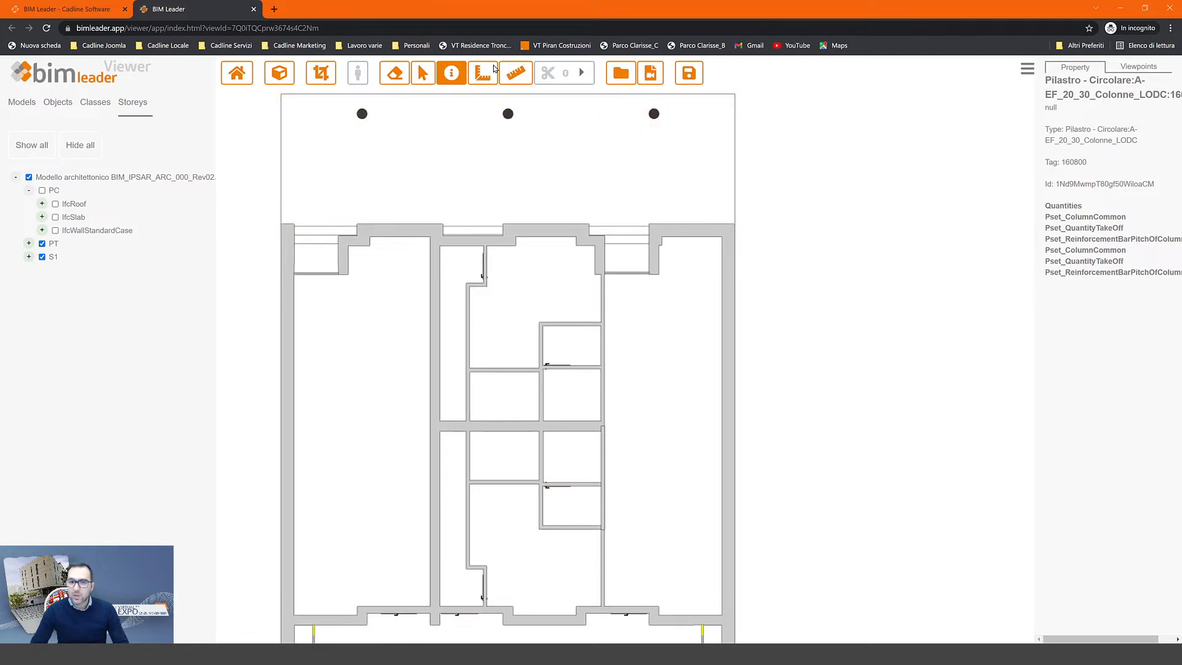
pyautogui.click(1026, 72)
pyautogui.click(451, 74)
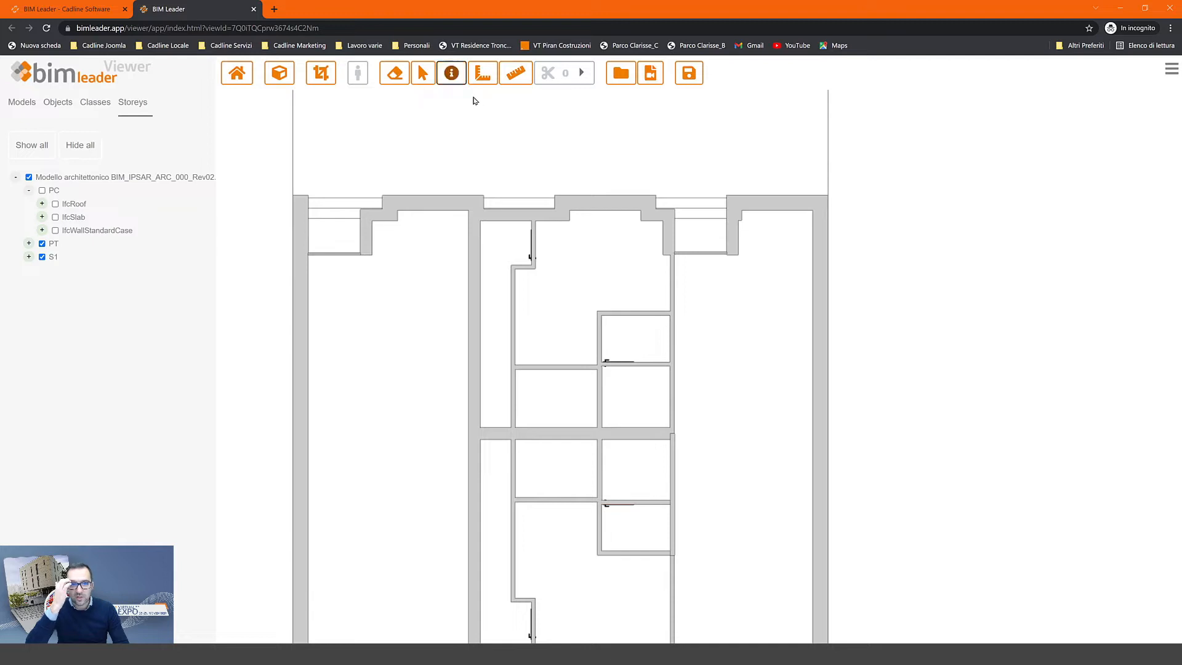
# - Return to 3D and cut the building with a section plane on the long exterior wall, pushed back to the ground-floor rooms
pyautogui.click(278, 74)
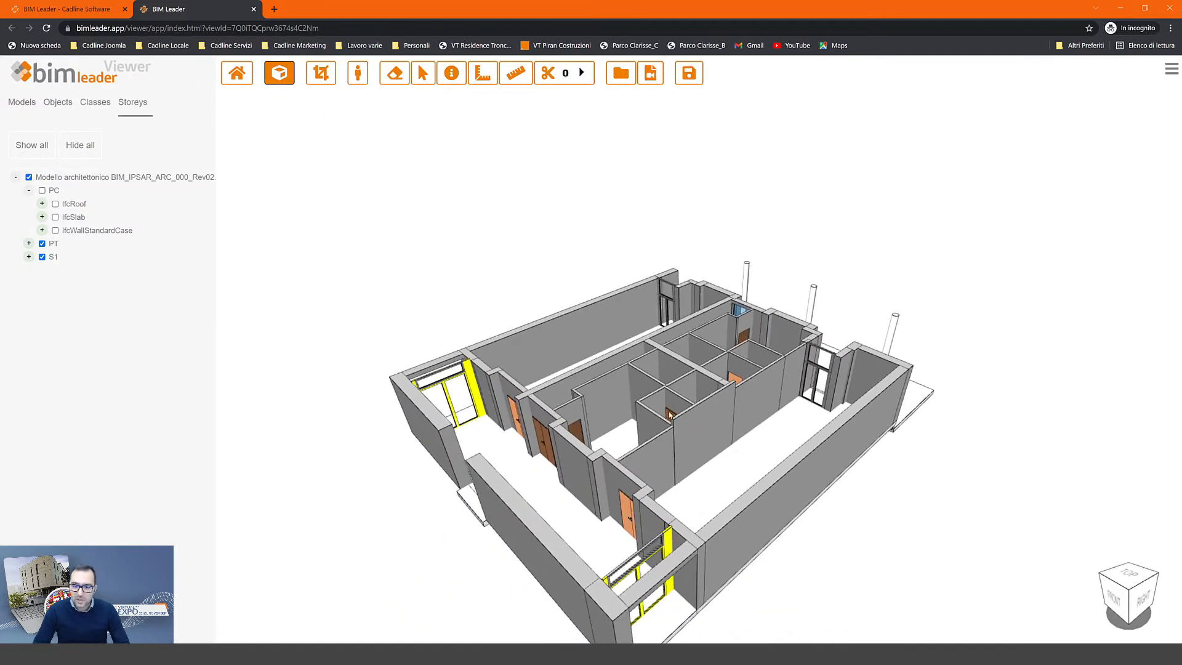
pyautogui.moveTo(671, 407)
pyautogui.mouseDown()
pyautogui.moveTo(625, 377)
pyautogui.moveTo(625, 296)
pyautogui.mouseUp()
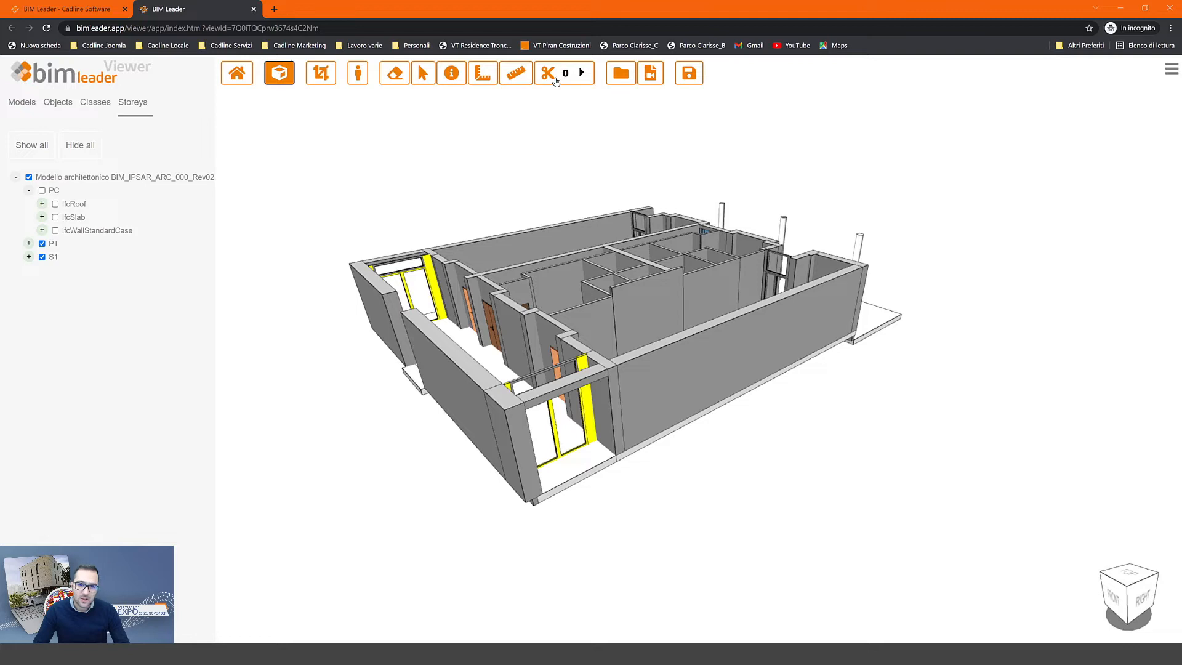
pyautogui.click(555, 81)
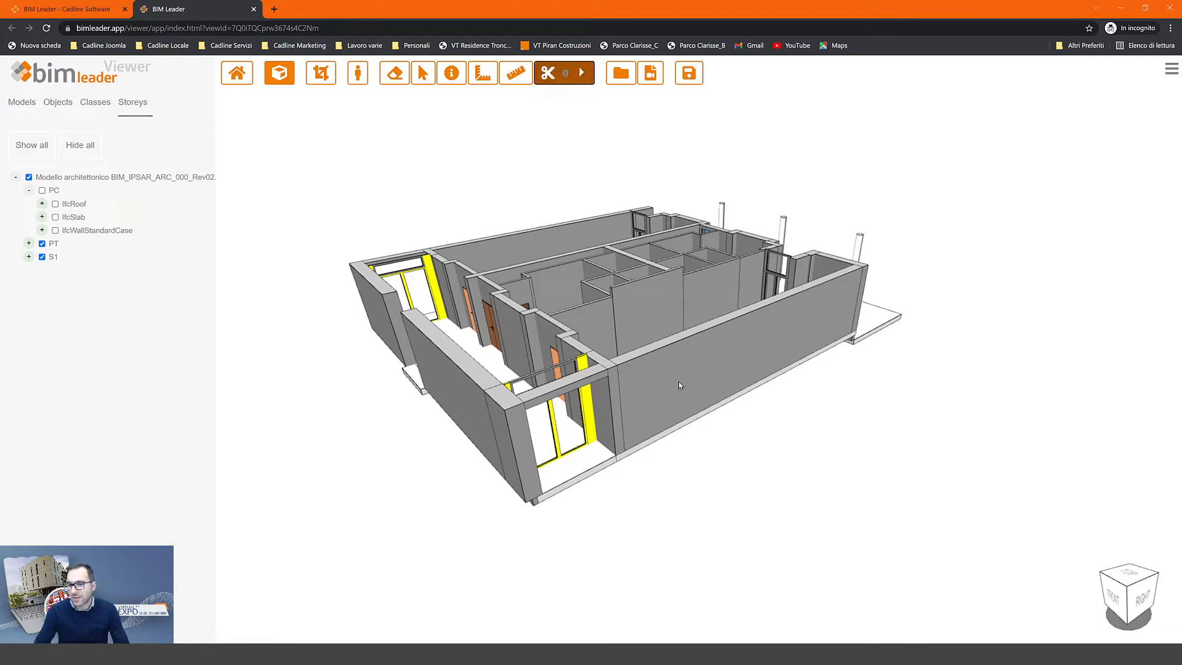
pyautogui.click(724, 371)
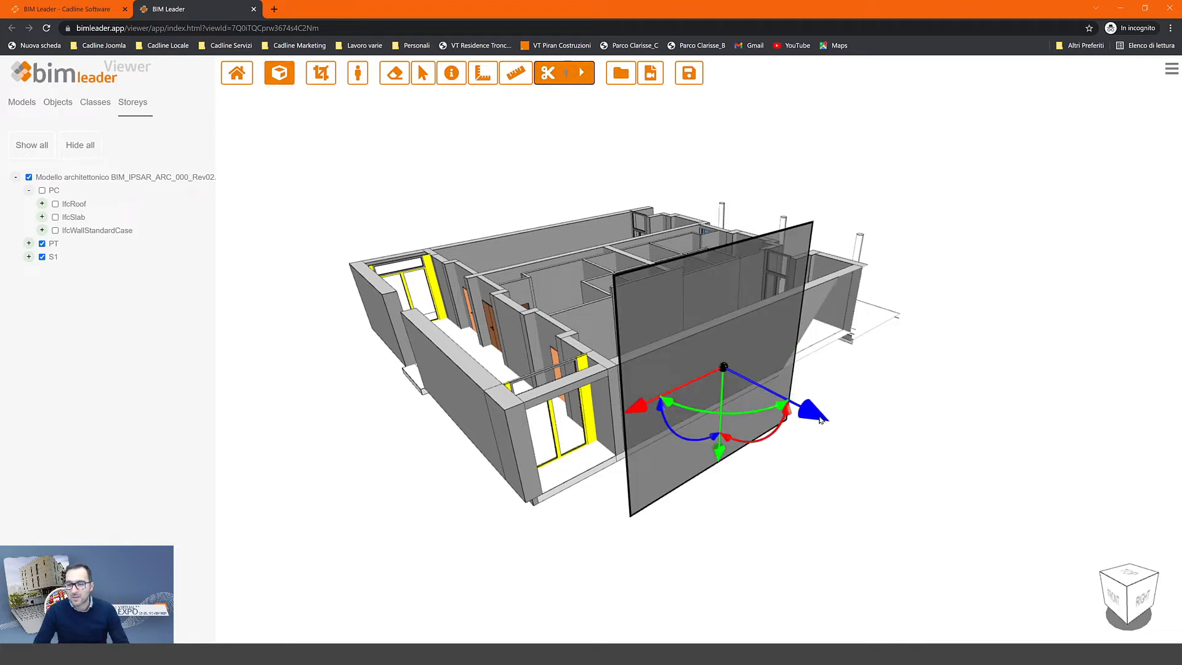
pyautogui.moveTo(801, 404); pyautogui.dragTo(632, 315)
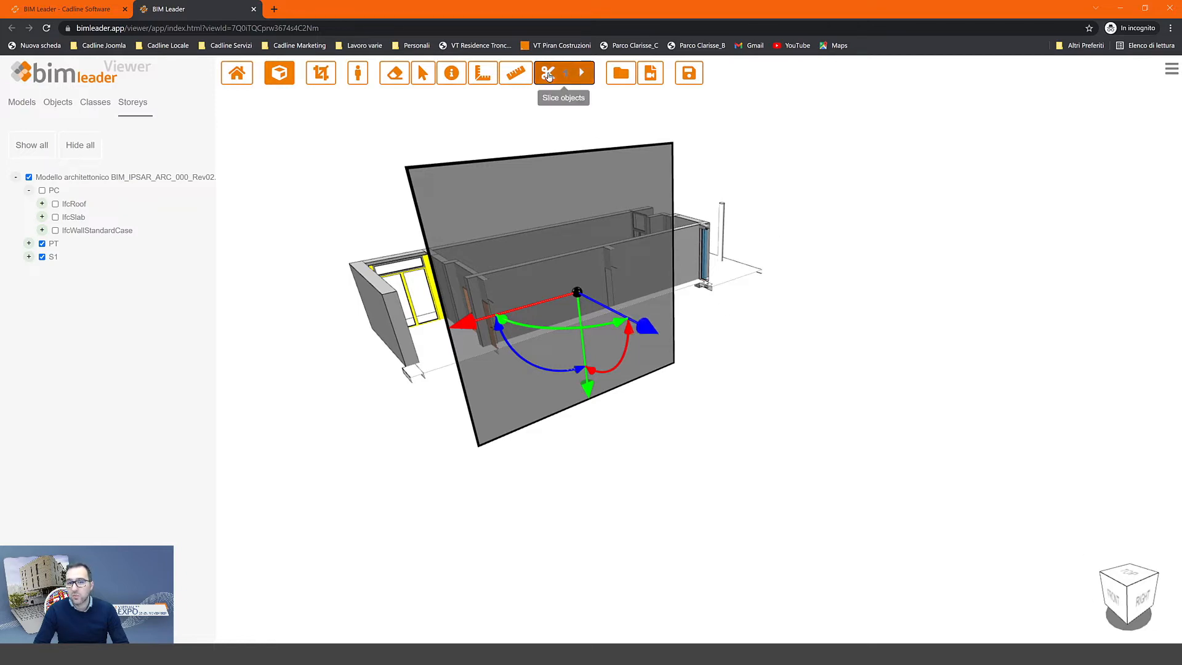
pyautogui.click(548, 74)
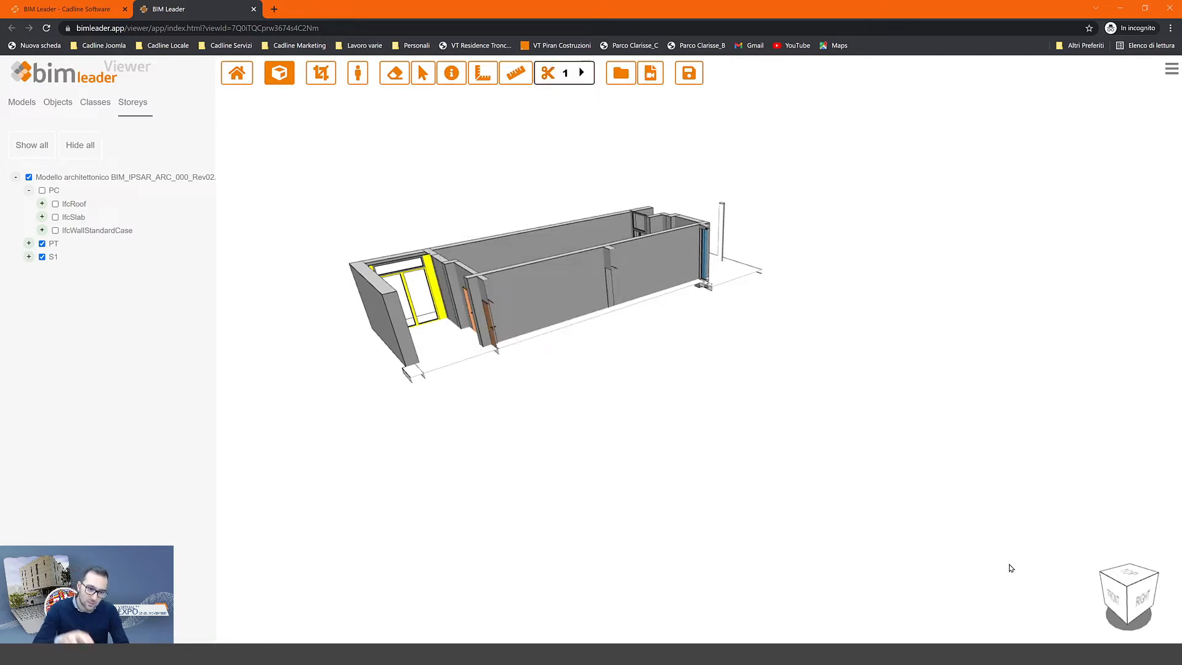
# - From the right-side elevation, show the PC storey's slabs, walls and roof again
pyautogui.click(1149, 606)
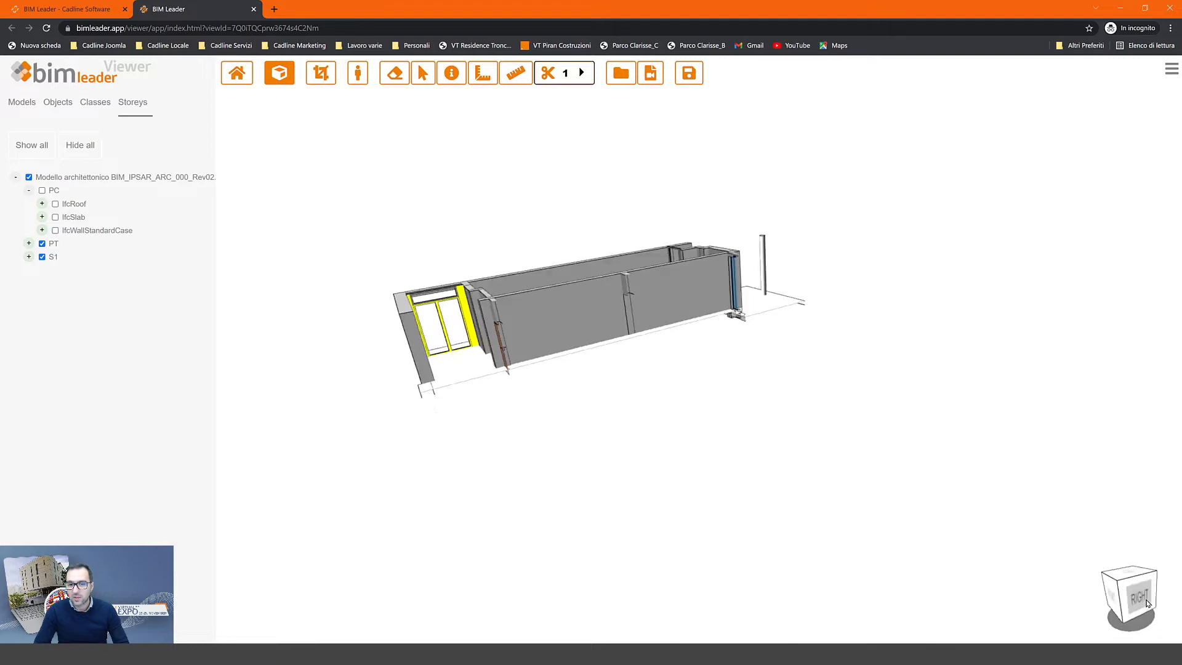
pyautogui.click(56, 218)
pyautogui.click(55, 232)
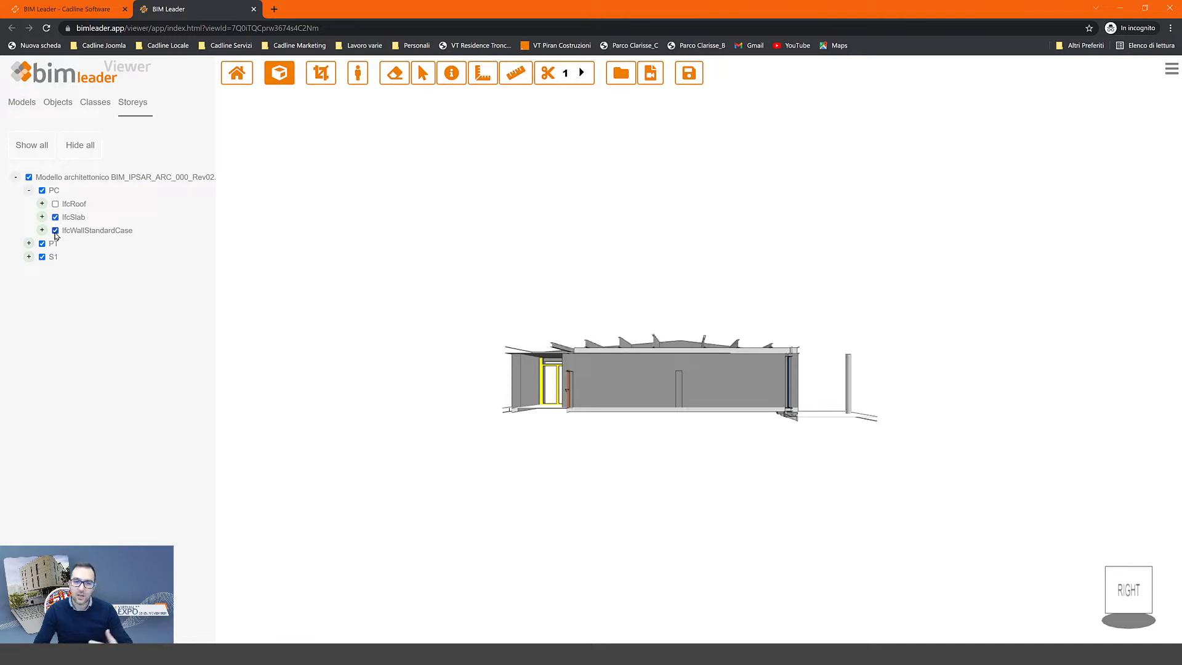
pyautogui.click(56, 205)
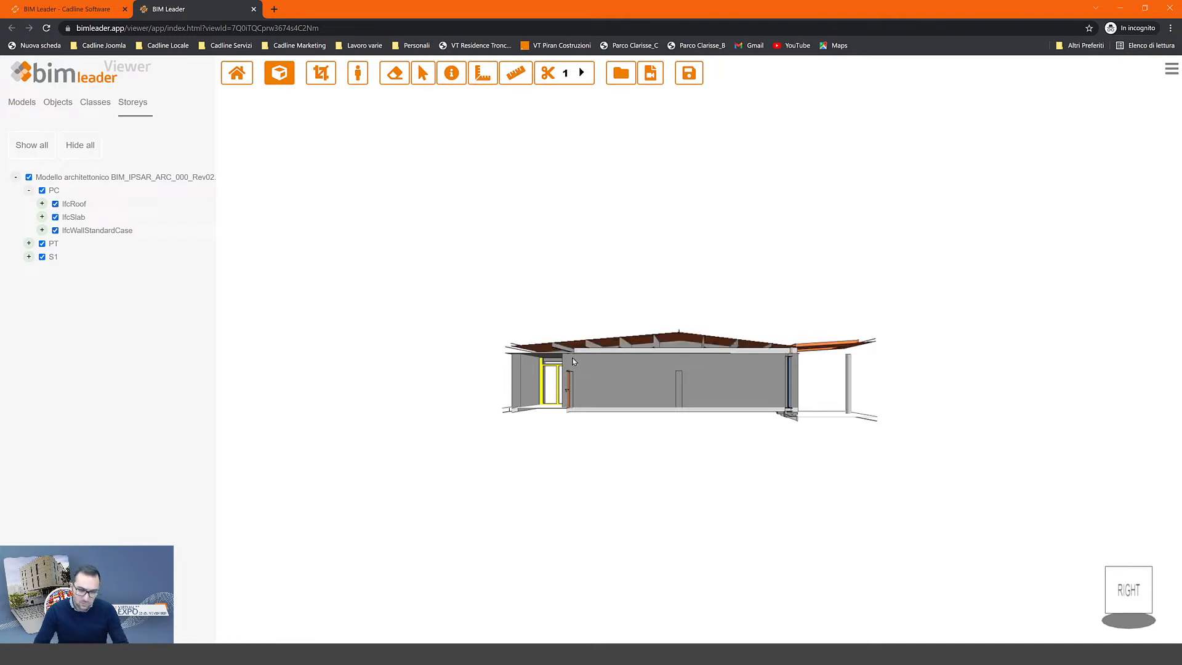
pyautogui.scroll(6, 680, 355)
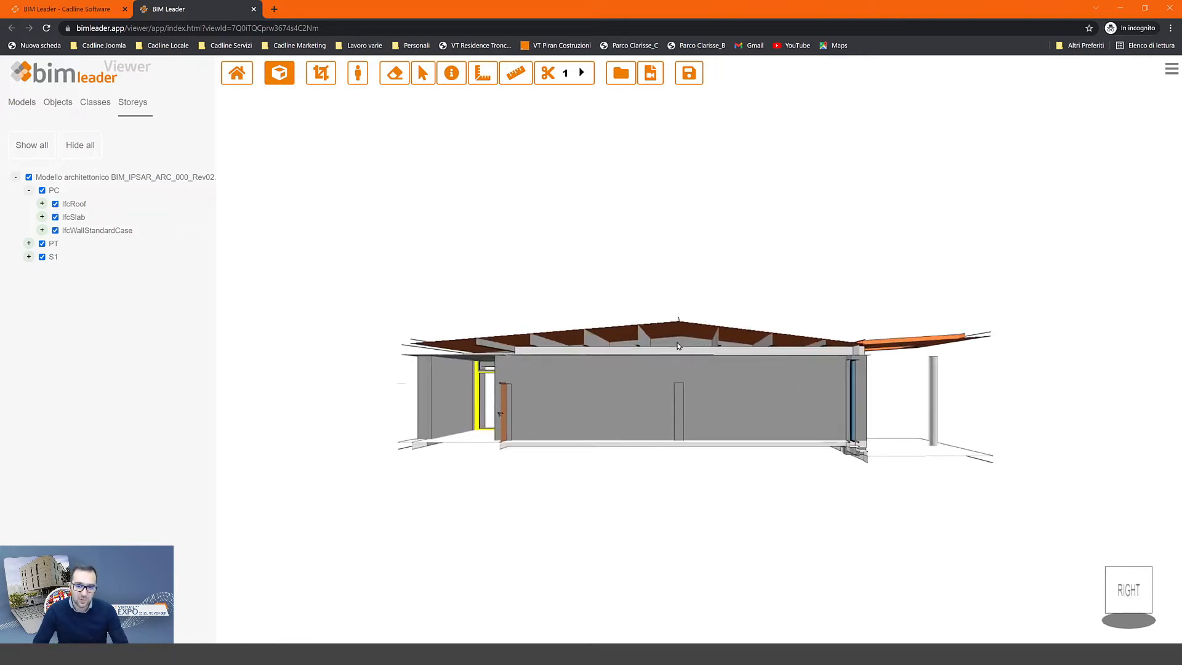
pyautogui.scroll(3, 676, 347)
pyautogui.moveTo(673, 354); pyautogui.dragTo(669, 405)
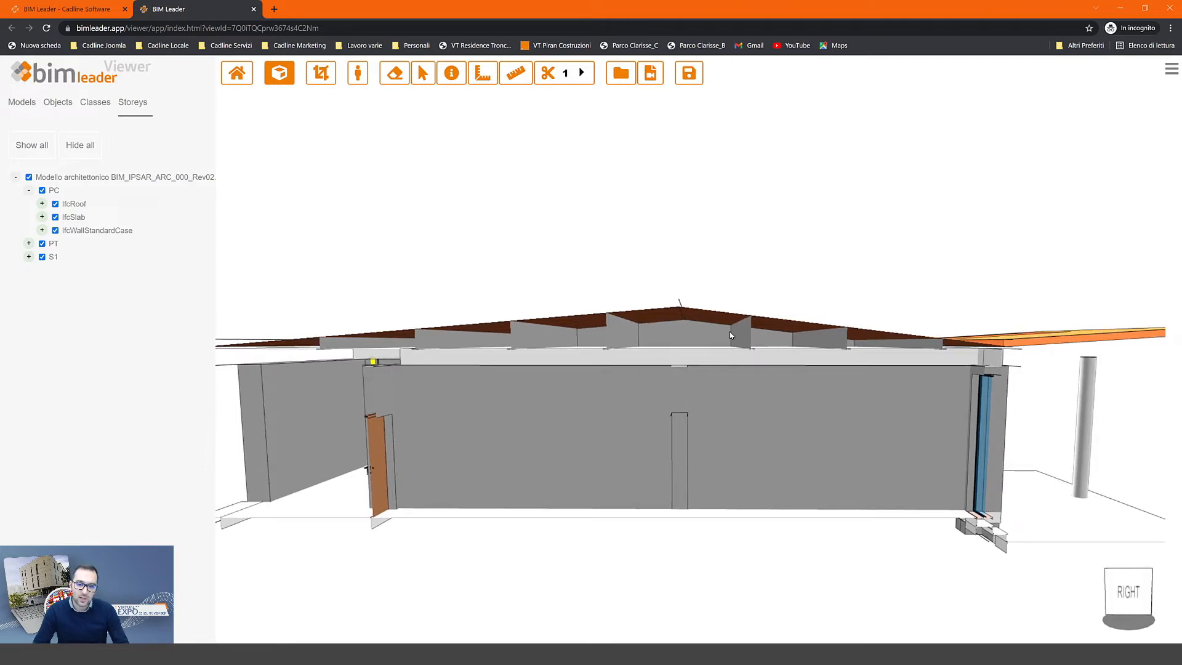
# - Reset to the home view and set the roof to X-Ray to reveal the beams beneath
pyautogui.click(236, 75)
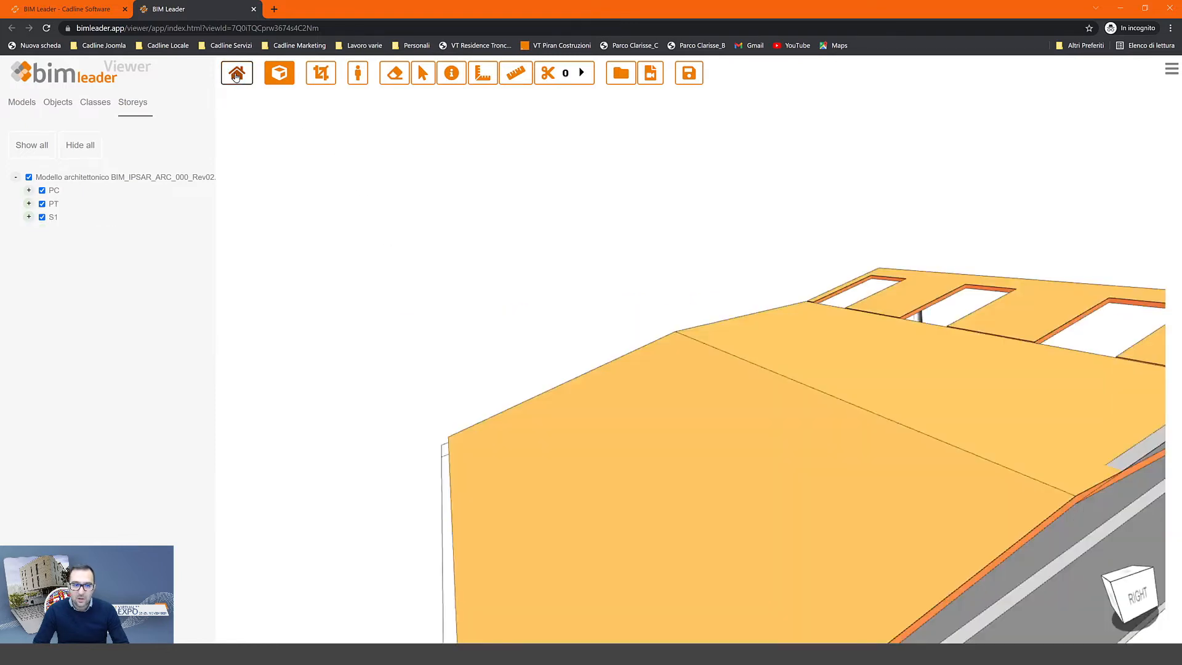
pyautogui.moveTo(642, 377)
pyautogui.mouseDown()
pyautogui.moveTo(641, 390)
pyautogui.moveTo(685, 394)
pyautogui.mouseUp()
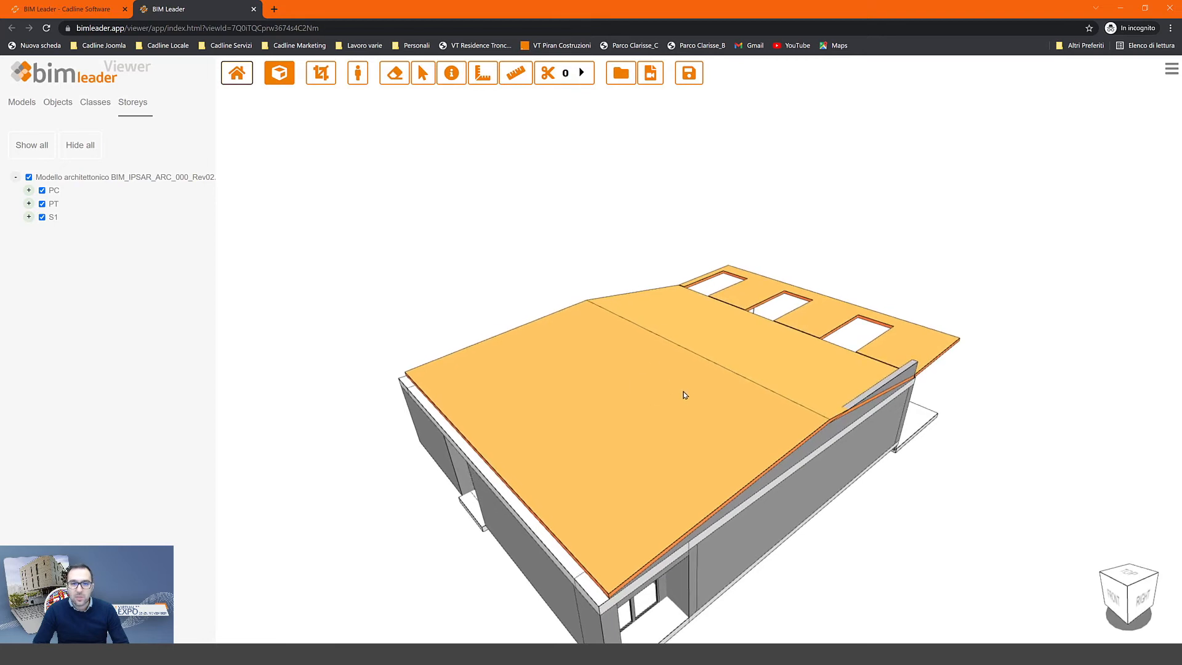
pyautogui.rightClick(654, 359)
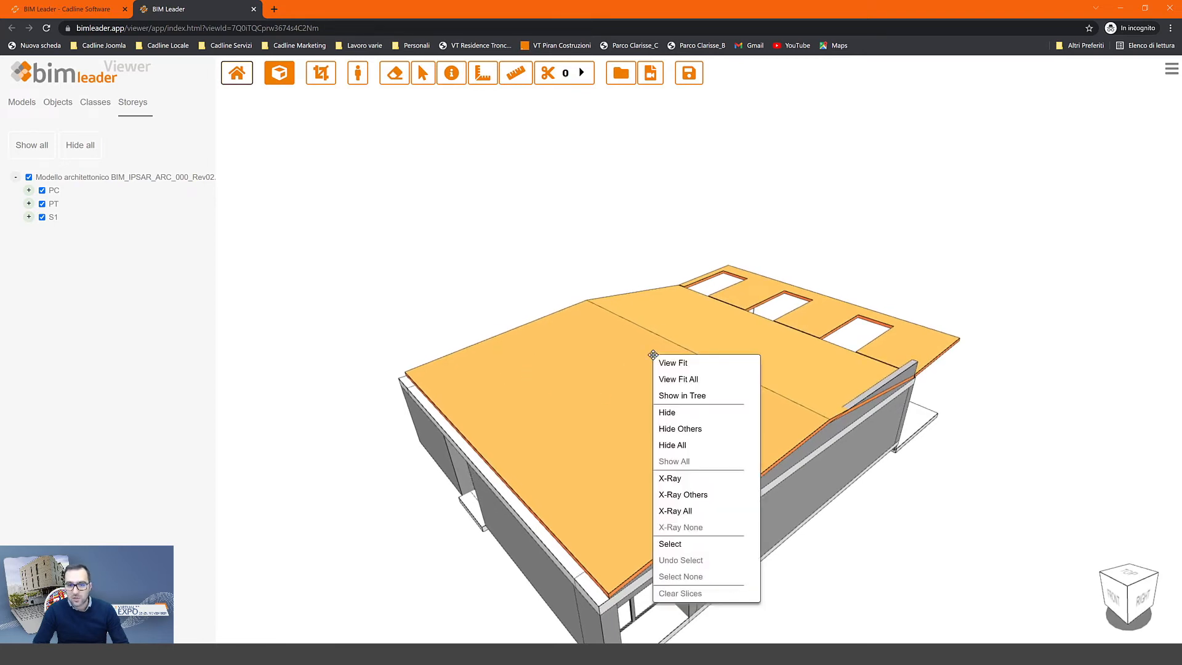
pyautogui.click(687, 478)
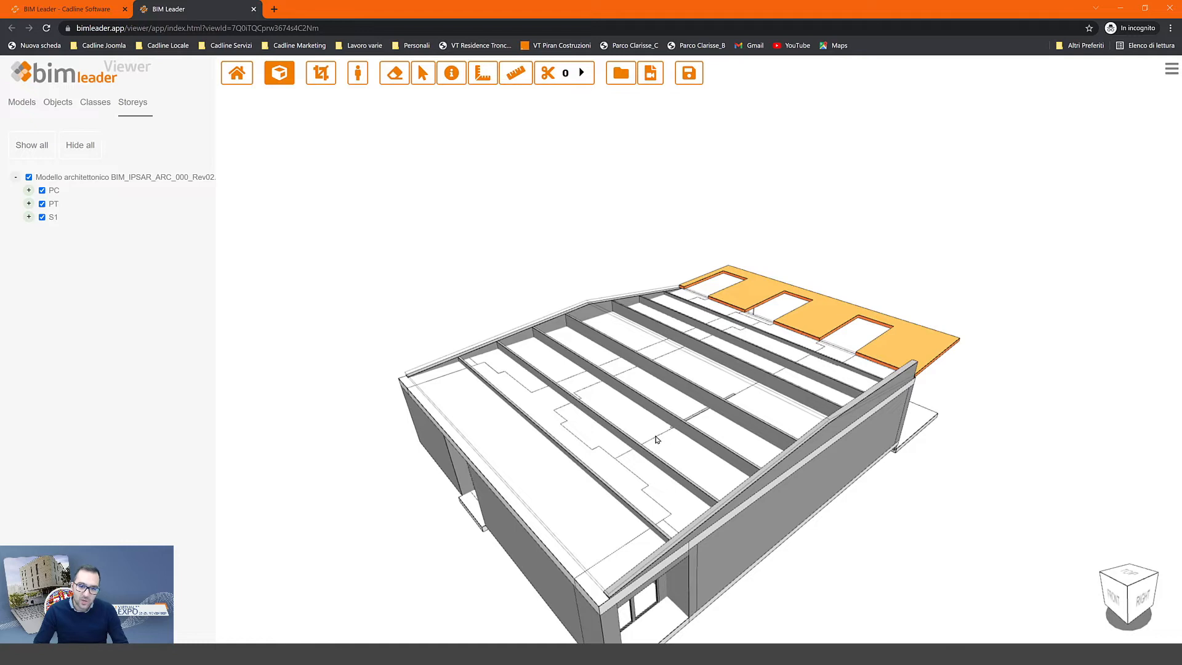
pyautogui.moveTo(640, 420); pyautogui.dragTo(621, 253, button='middle')
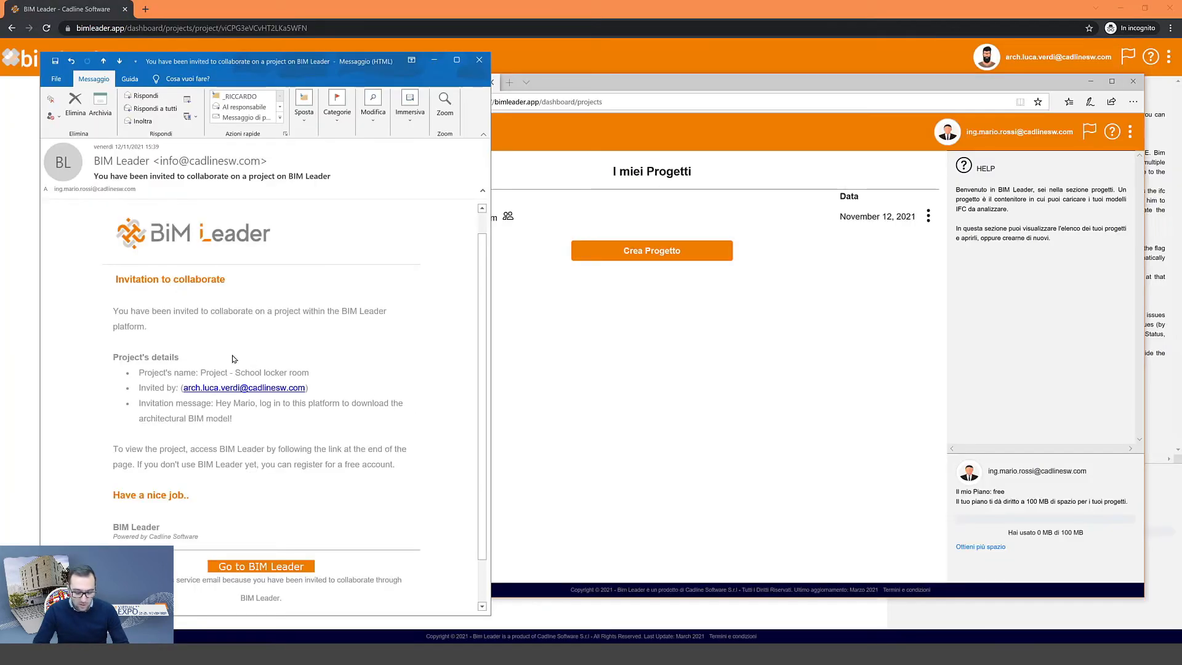
# - Highlight the 'Invitation to collaborate' heading and the invitation message in the Outlook e-mail, then deselect
pyautogui.moveTo(131, 281); pyautogui.dragTo(207, 278)
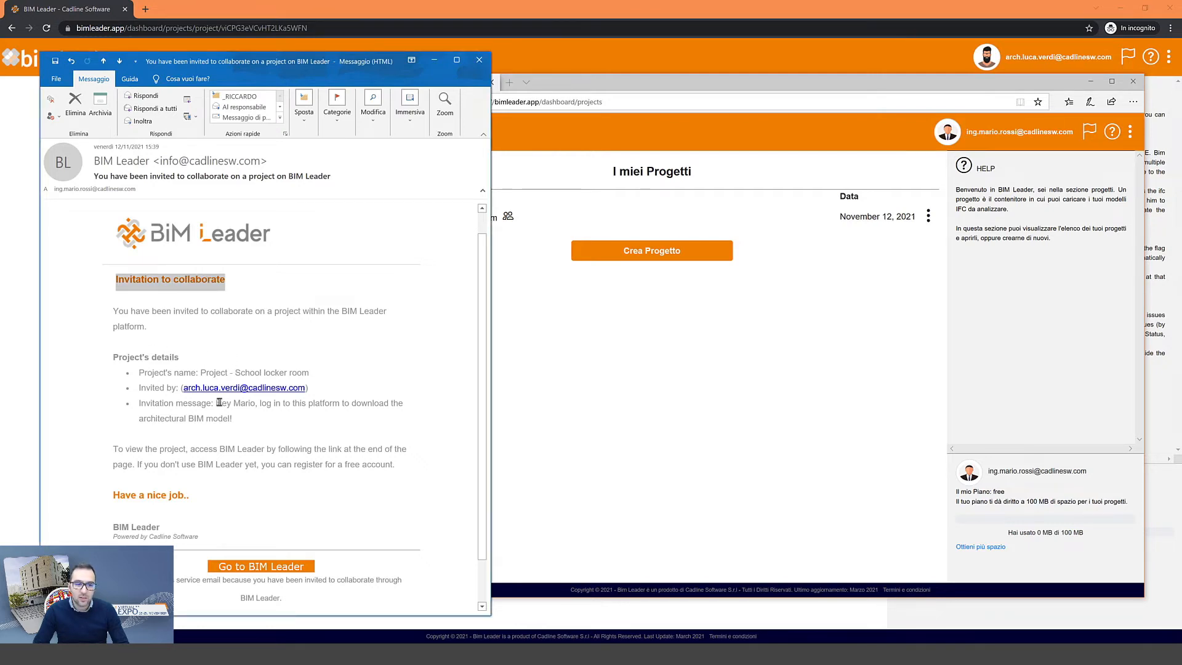
pyautogui.moveTo(215, 403); pyautogui.dragTo(267, 408)
pyautogui.click(273, 415)
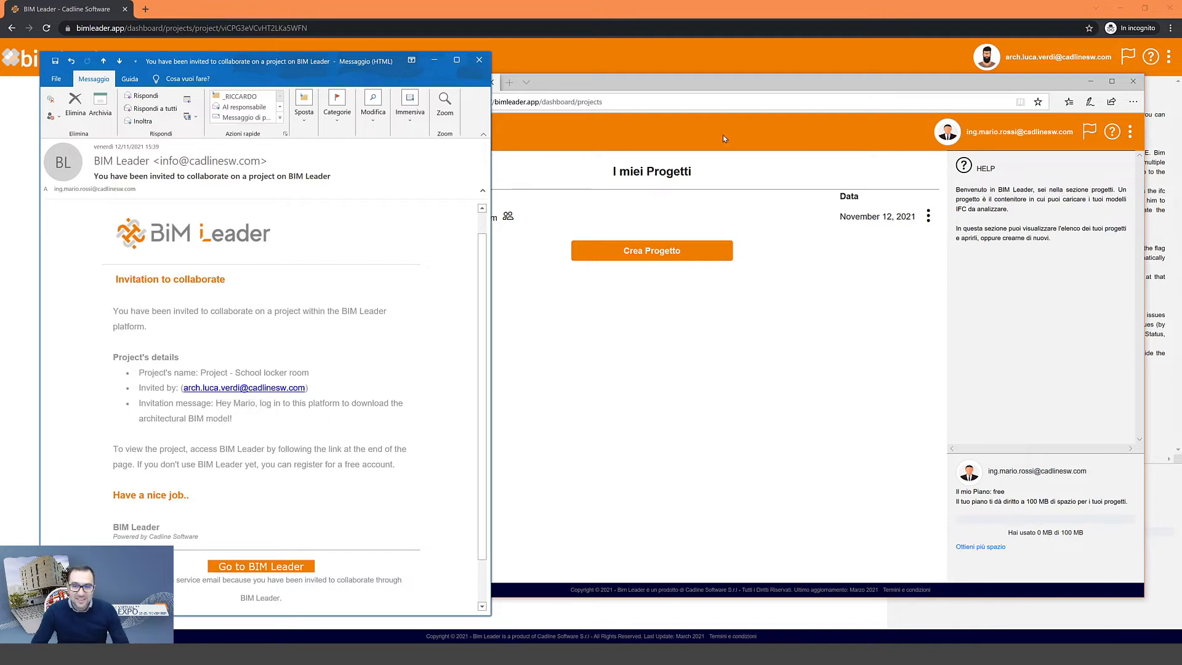
# - Switch the collaborator's BIM Leader dashboard language from Italian to English
pyautogui.click(436, 62)
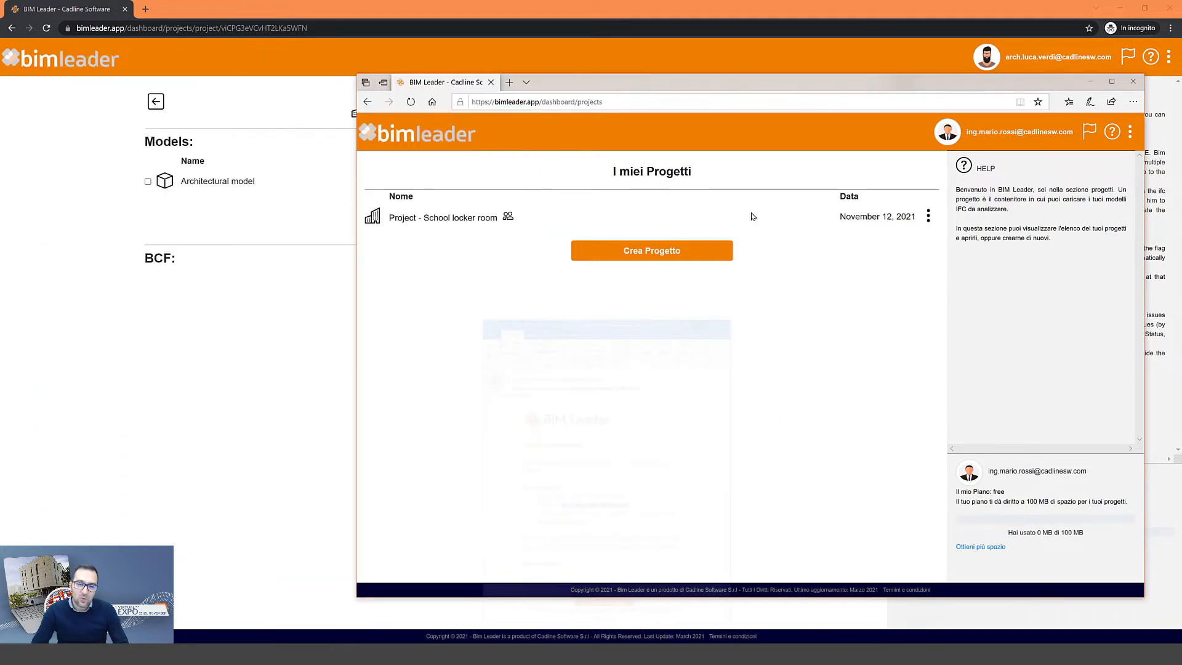
pyautogui.moveTo(726, 81); pyautogui.dragTo(646, 75)
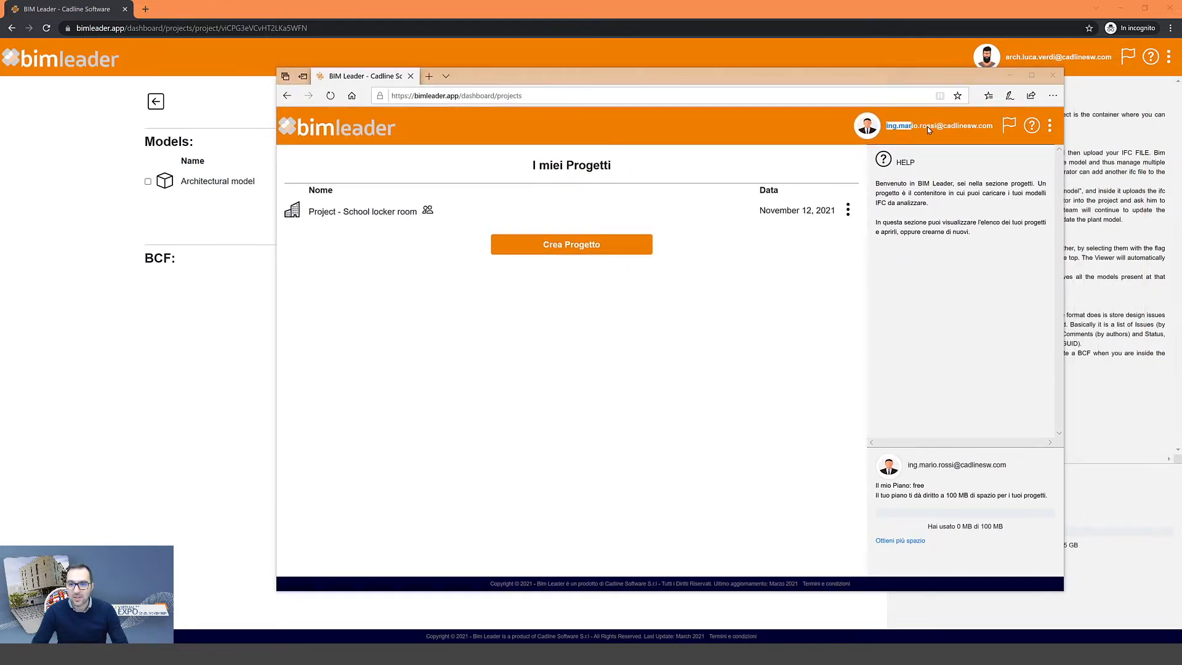
pyautogui.moveTo(927, 127); pyautogui.dragTo(990, 127)
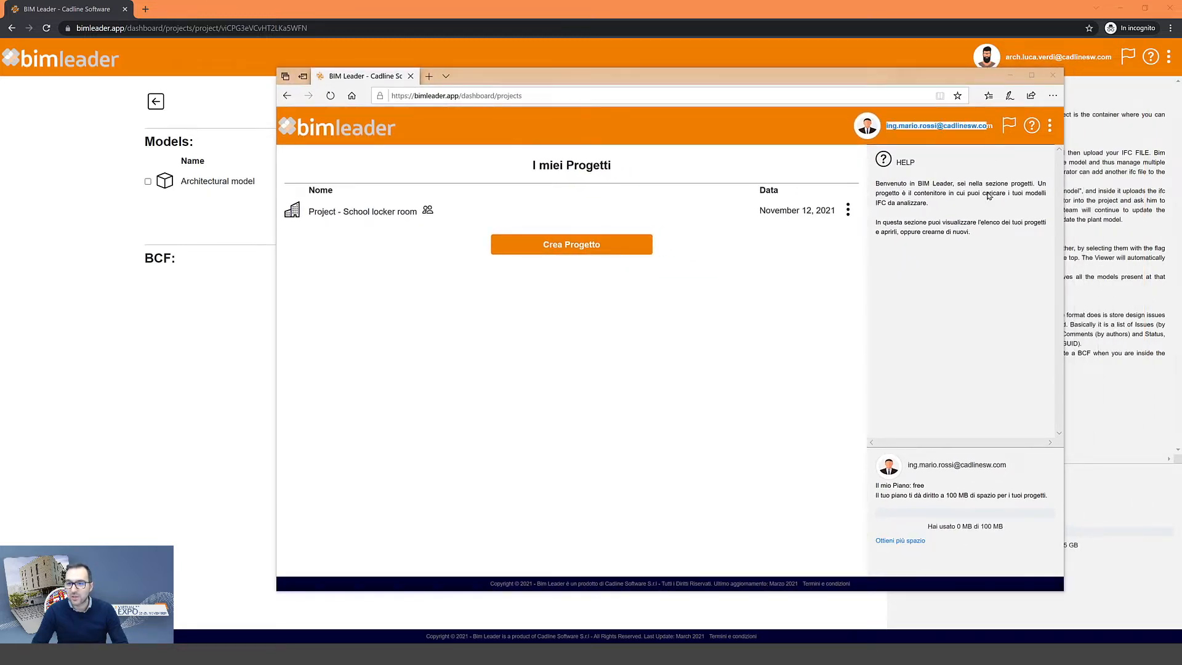
pyautogui.click(909, 486)
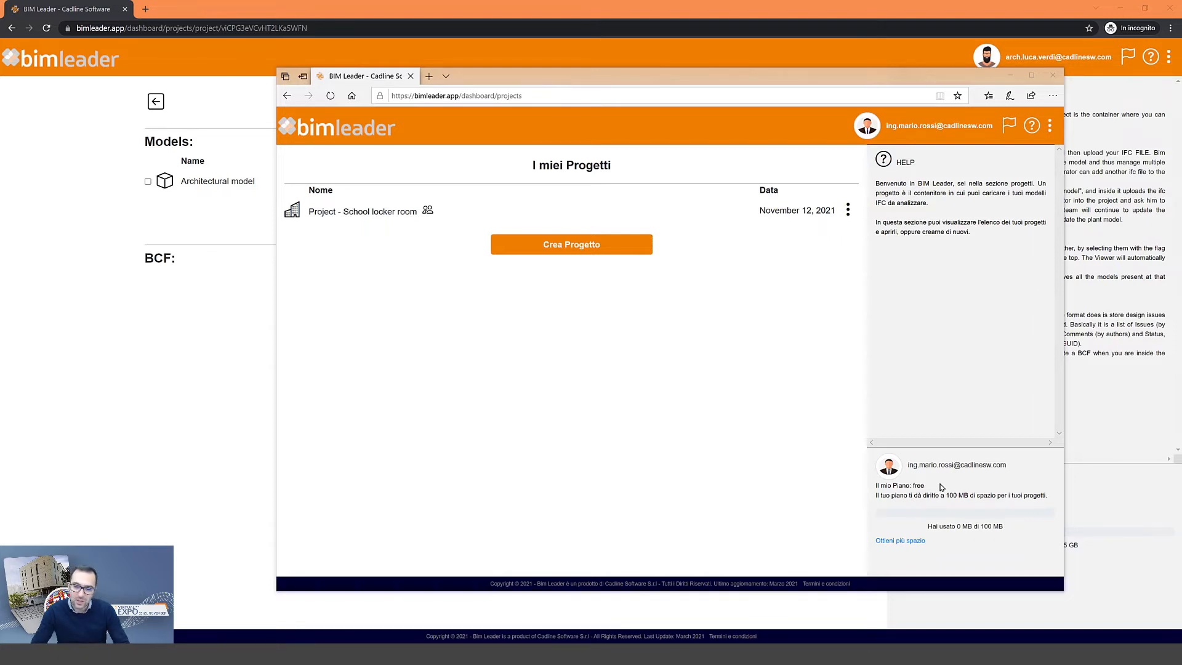
pyautogui.click(1006, 130)
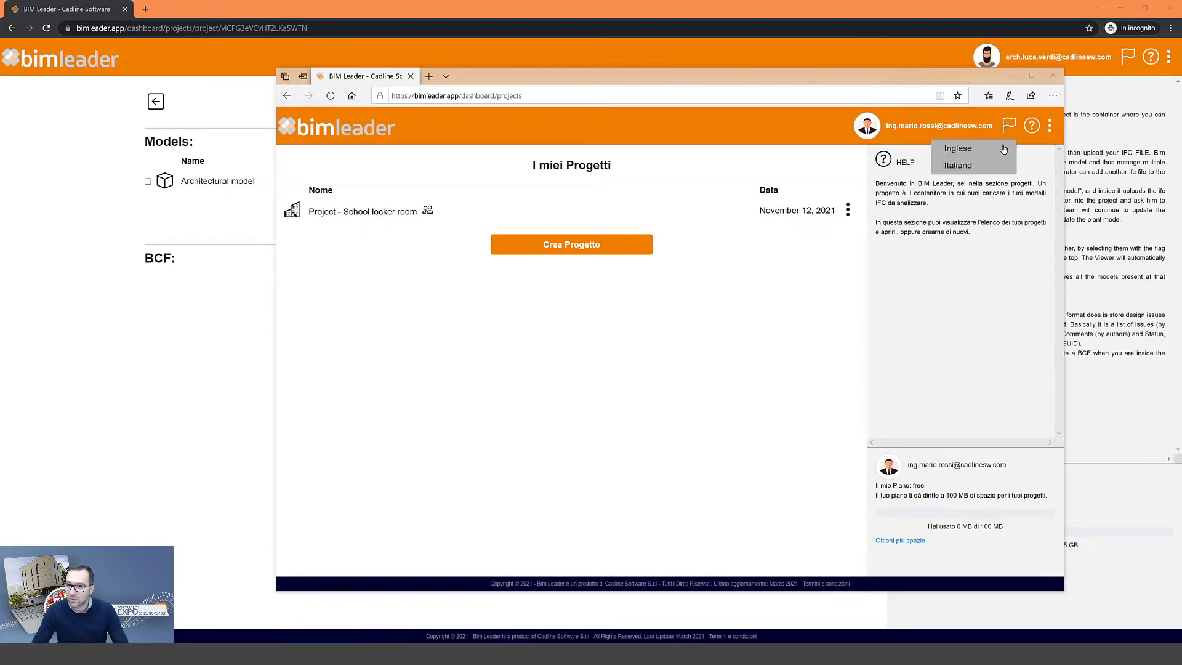
pyautogui.click(1000, 162)
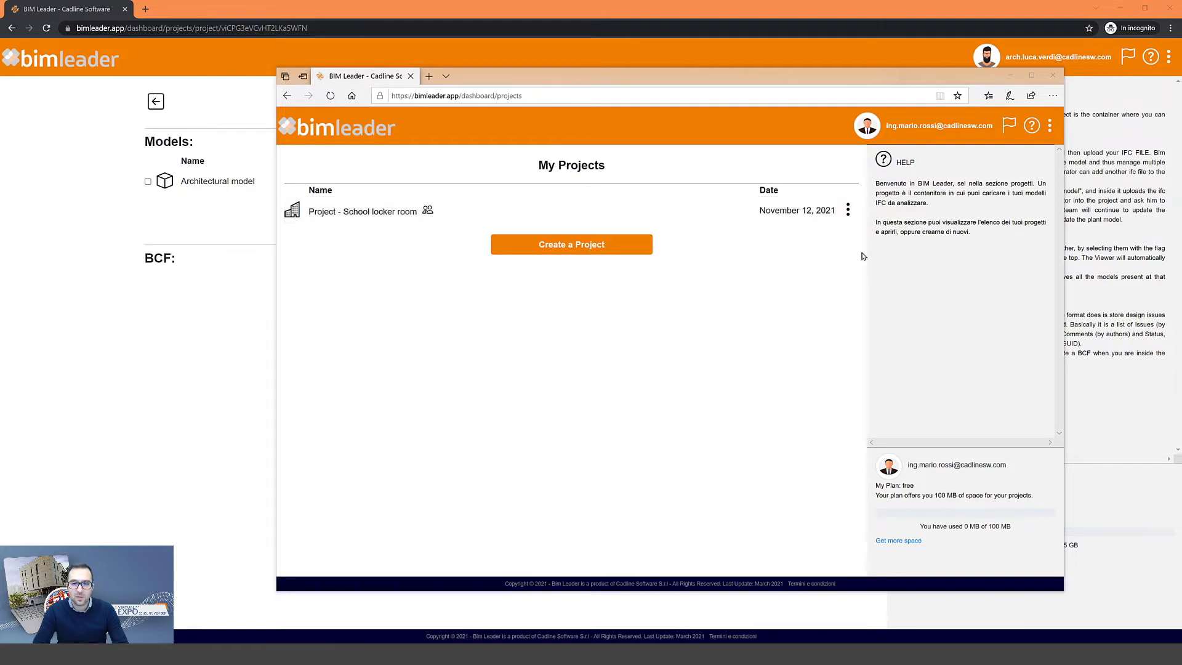
# - Open Project - School locker room and bring up the Architectural model's options menu
pyautogui.click(847, 212)
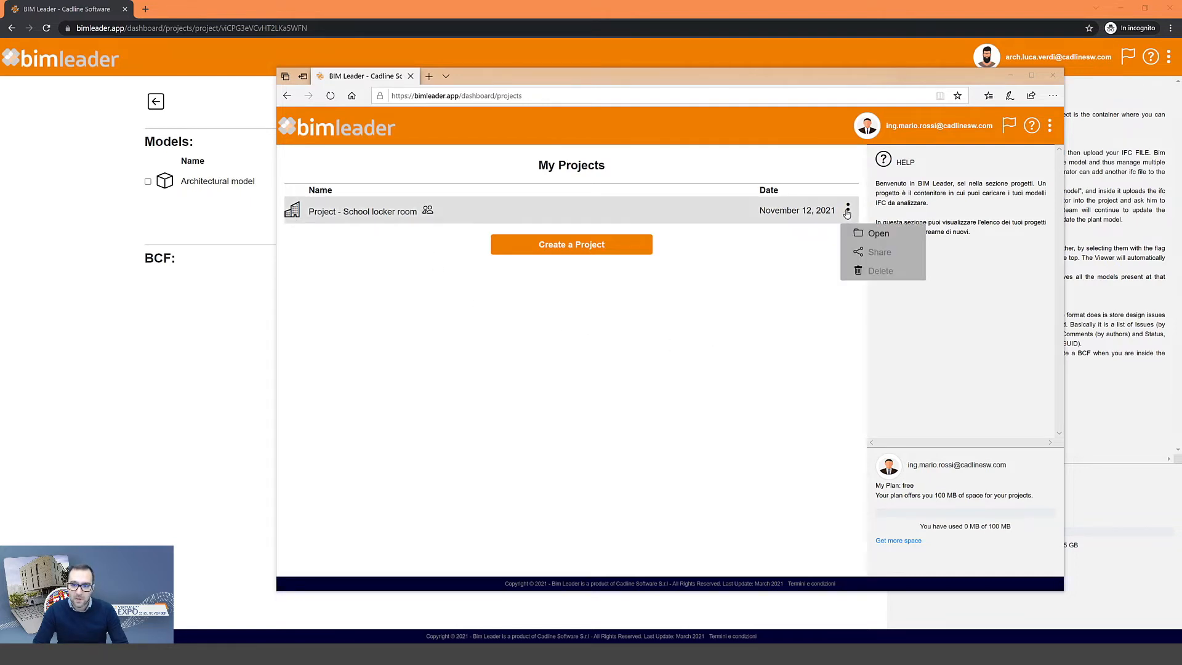
pyautogui.click(873, 233)
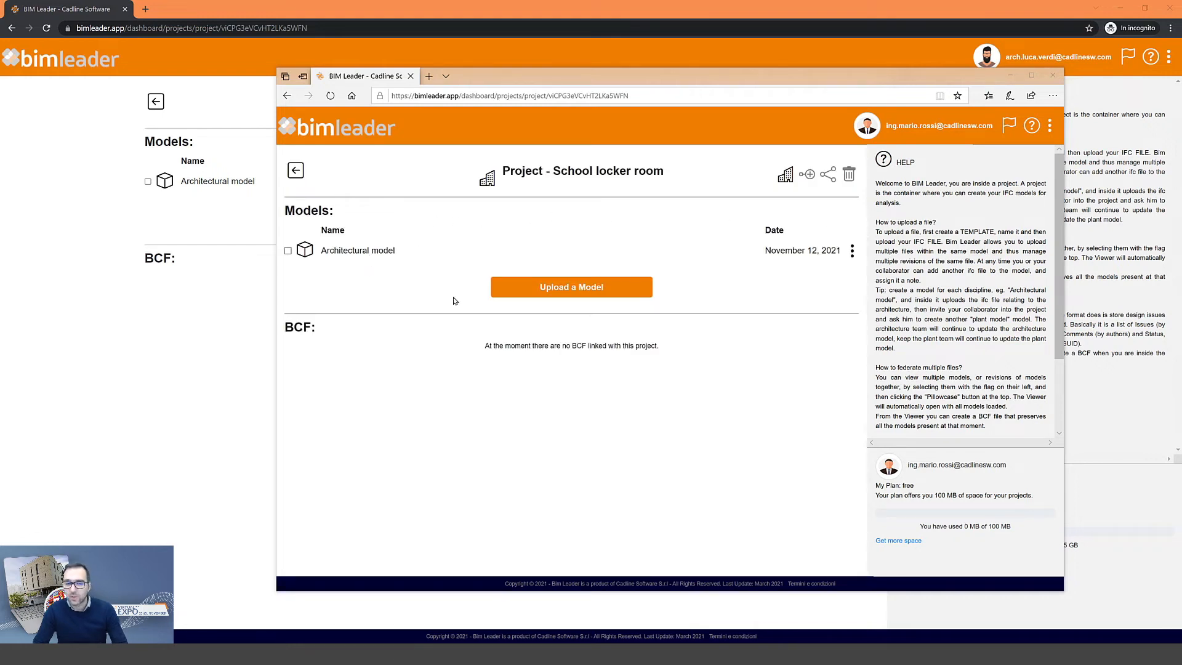
pyautogui.click(852, 250)
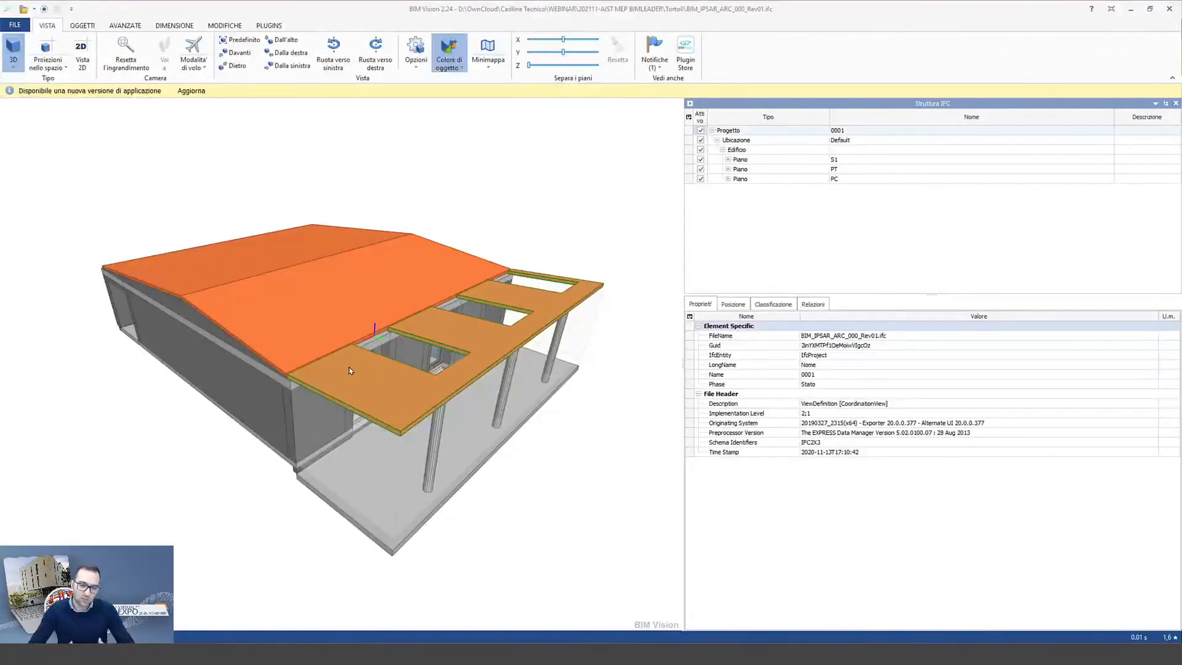
# - Orbit the architectural model, then the structural model BIM_IPSAR_STR_001_Rev01.ifc, in BIM Vision
pyautogui.moveTo(329, 349); pyautogui.dragTo(302, 351)
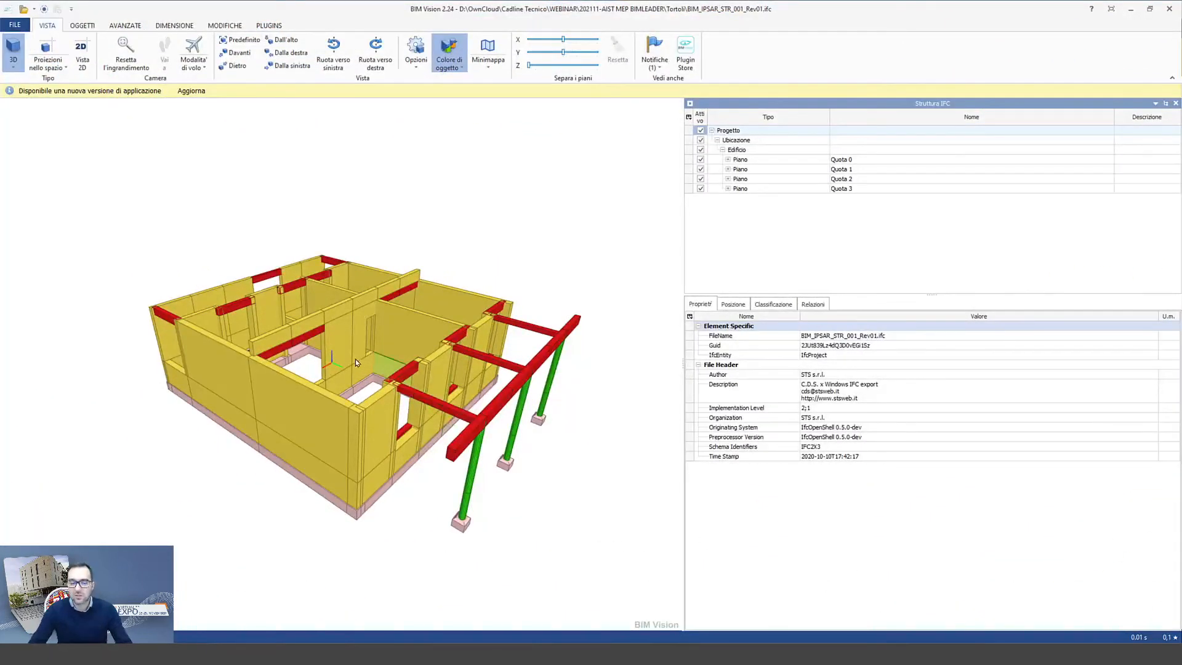
pyautogui.moveTo(355, 361)
pyautogui.mouseDown()
pyautogui.moveTo(329, 325)
pyautogui.moveTo(339, 354)
pyautogui.mouseUp()
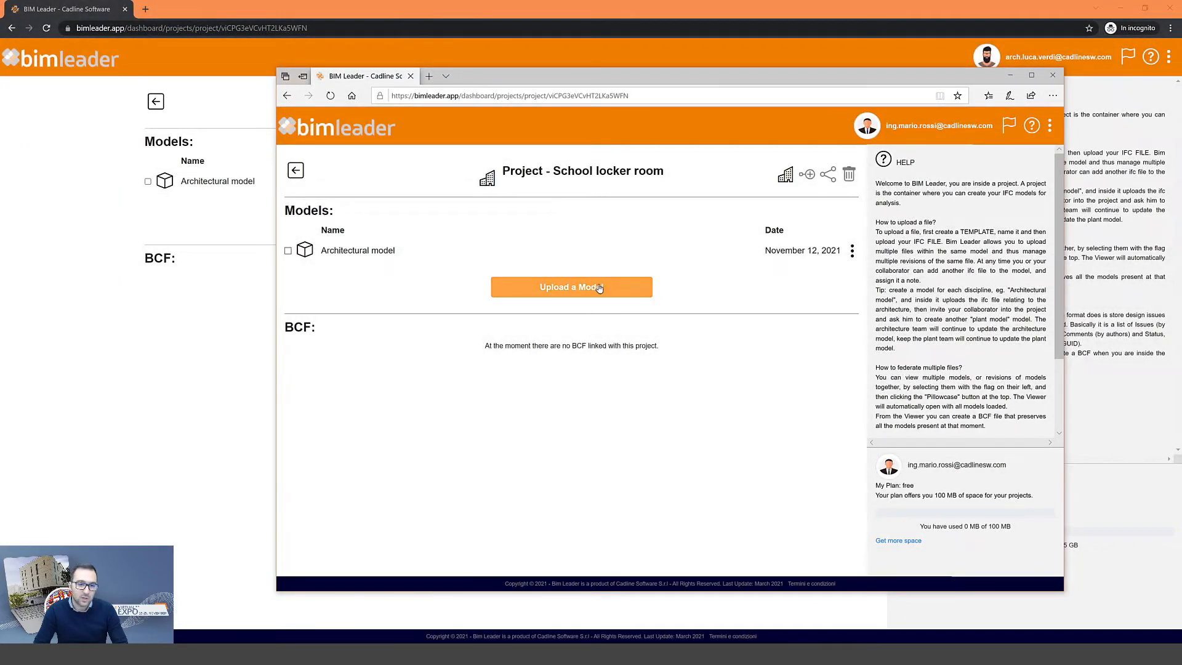
# - Upload BIM_IPSAR_STR_001_Rev01.ifc to the project as a new model named 'Structural Model'
pyautogui.click(554, 293)
pyautogui.click(529, 300)
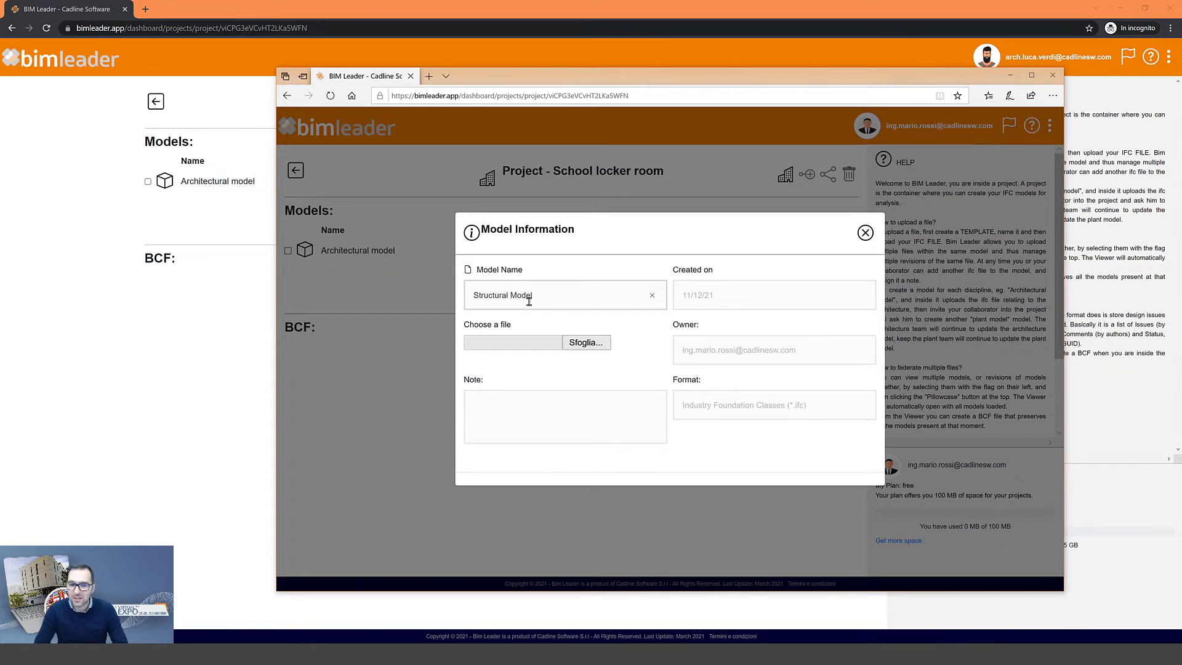
pyautogui.click(584, 342)
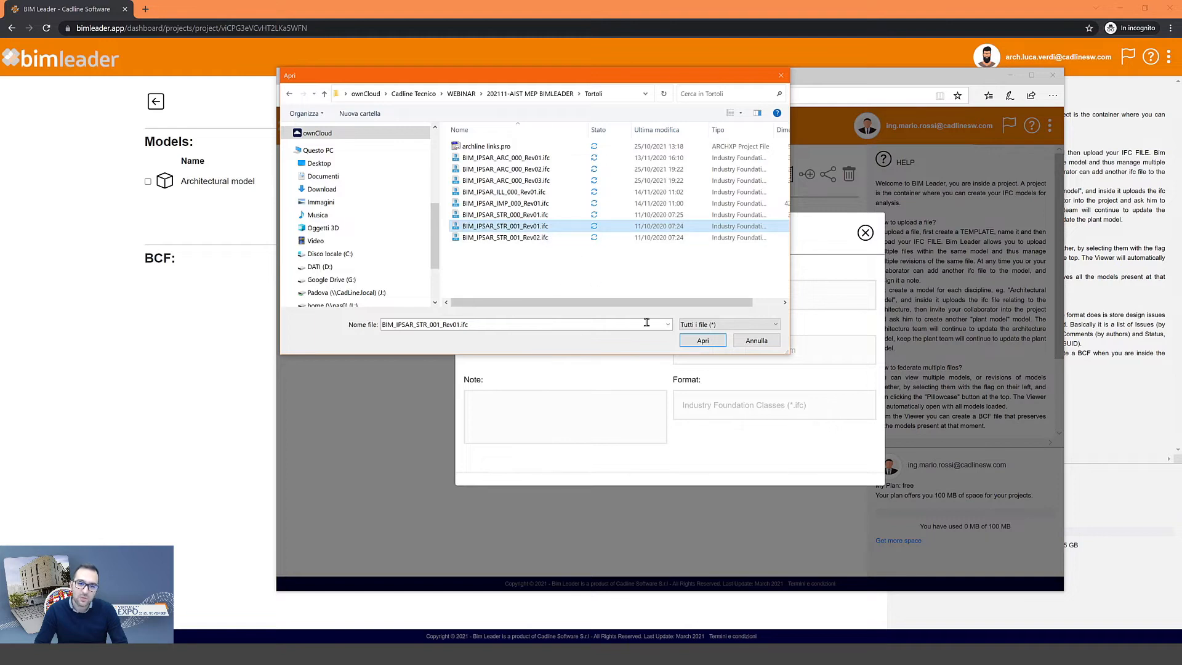
pyautogui.click(702, 340)
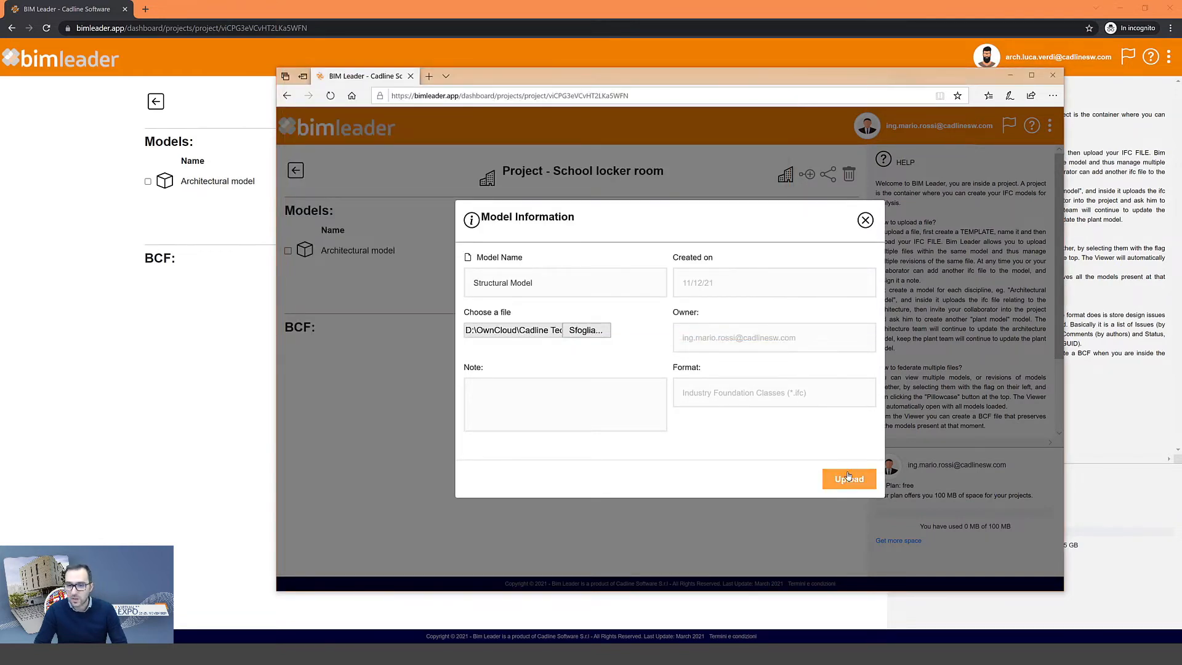
pyautogui.click(849, 480)
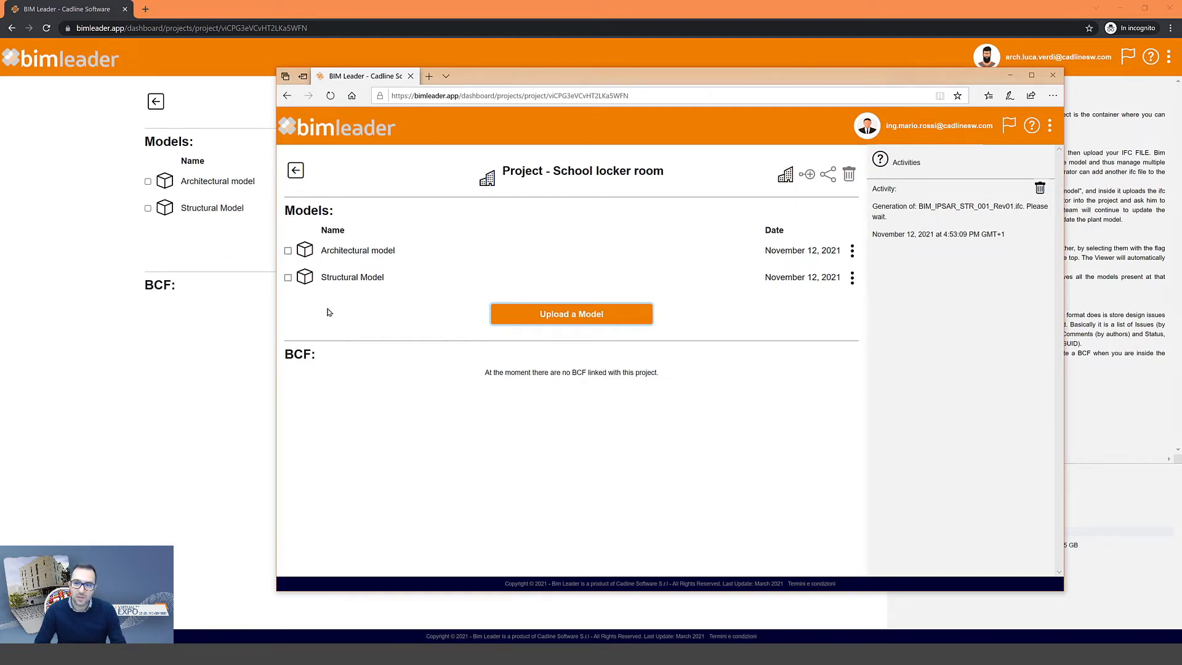
pyautogui.click(852, 278)
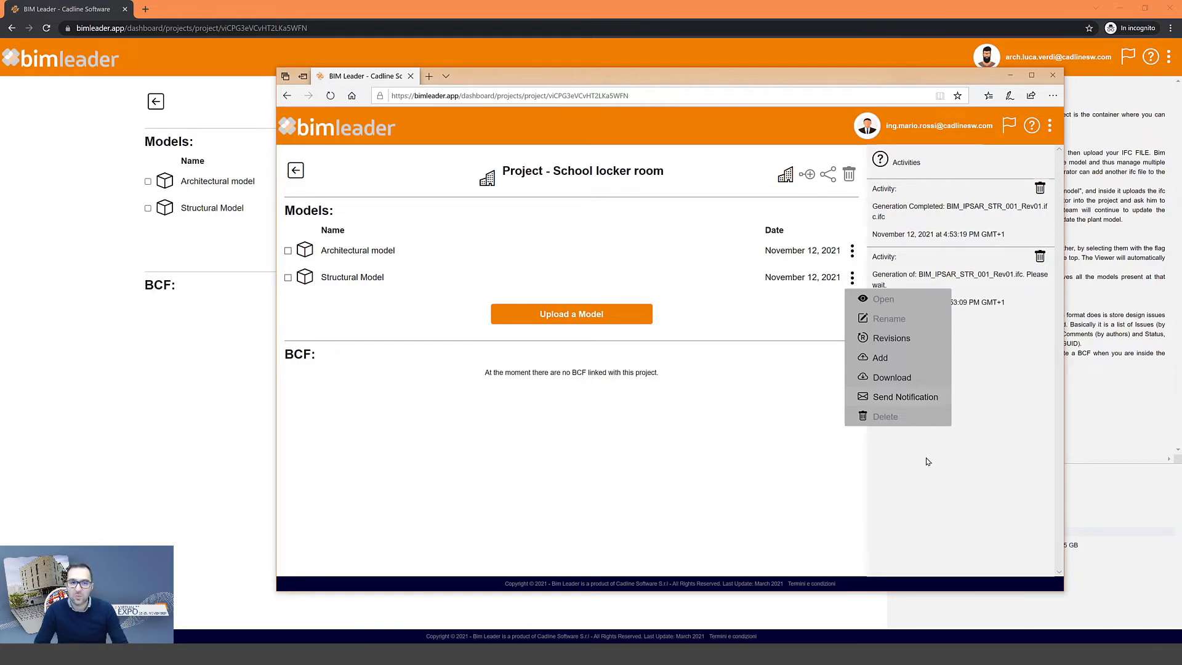
pyautogui.click(865, 492)
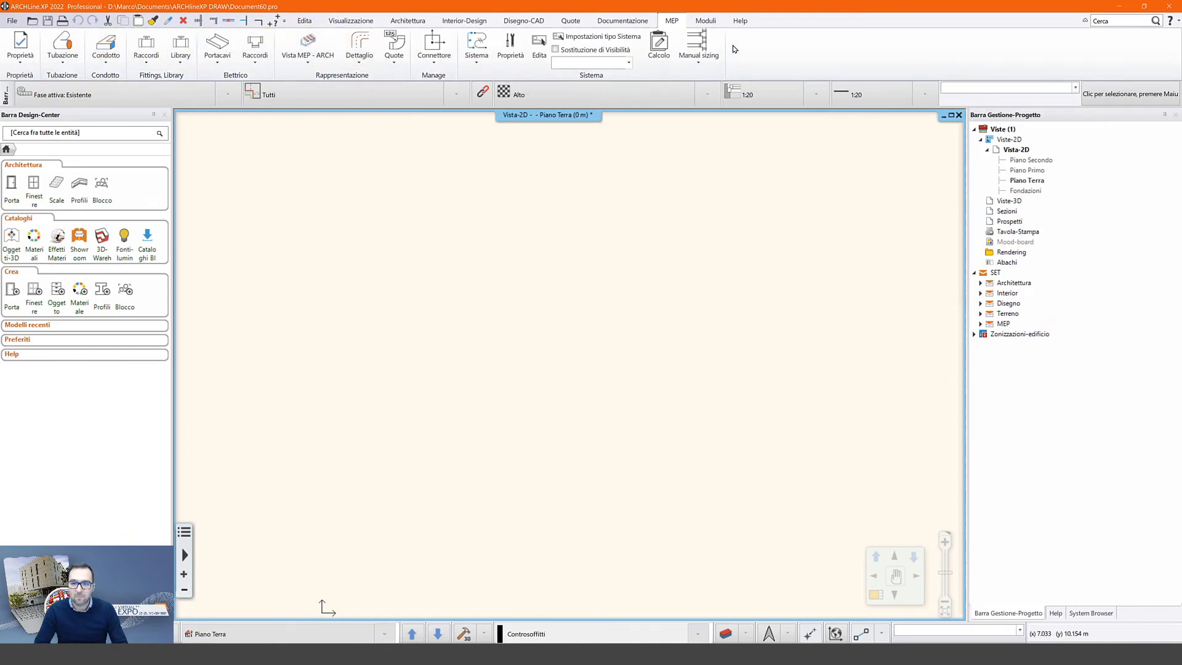
# - Launch BIM Leader Sync from Moduli and log in with the account username and password
pyautogui.click(706, 21)
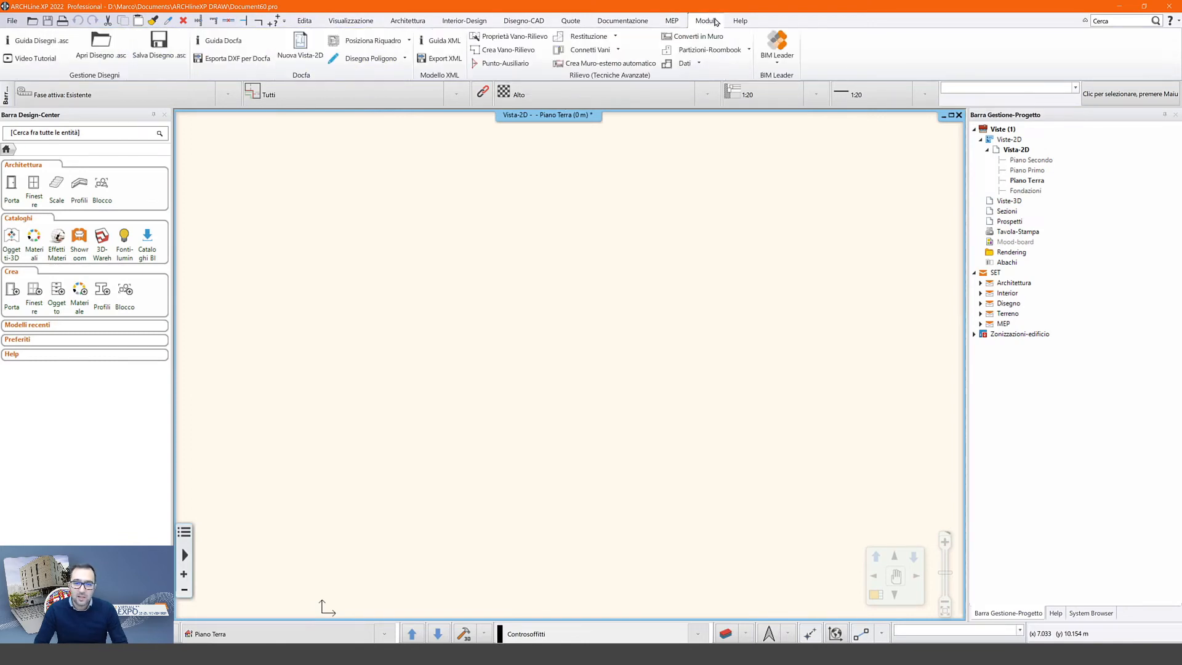
pyautogui.click(779, 45)
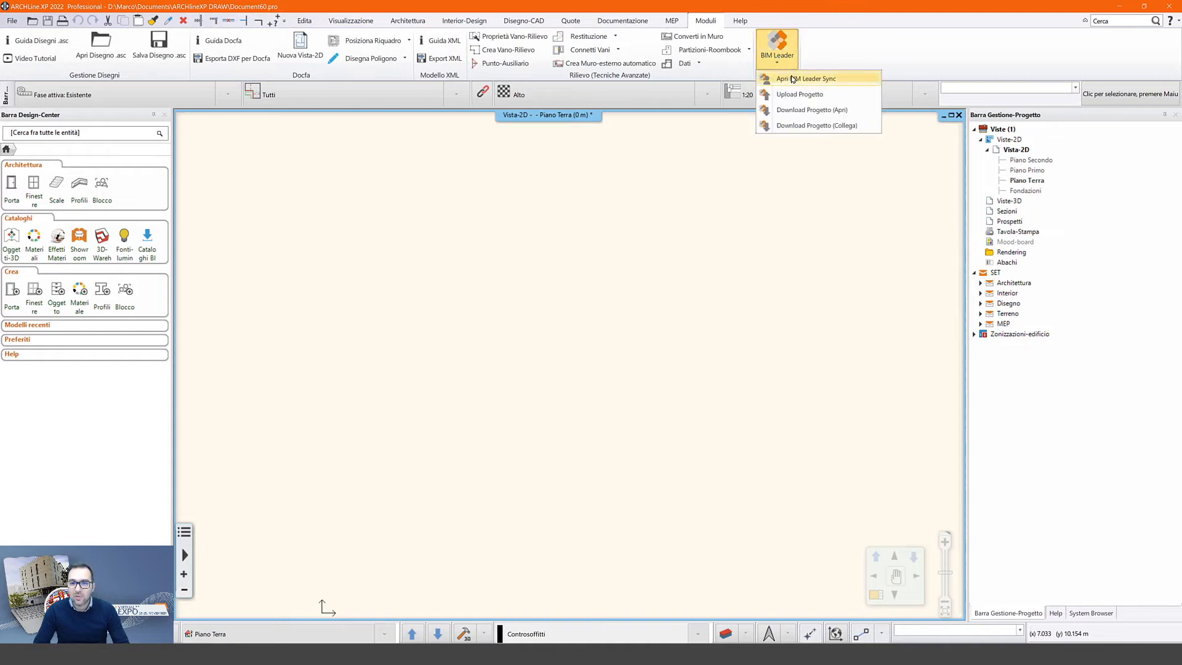
pyautogui.click(807, 79)
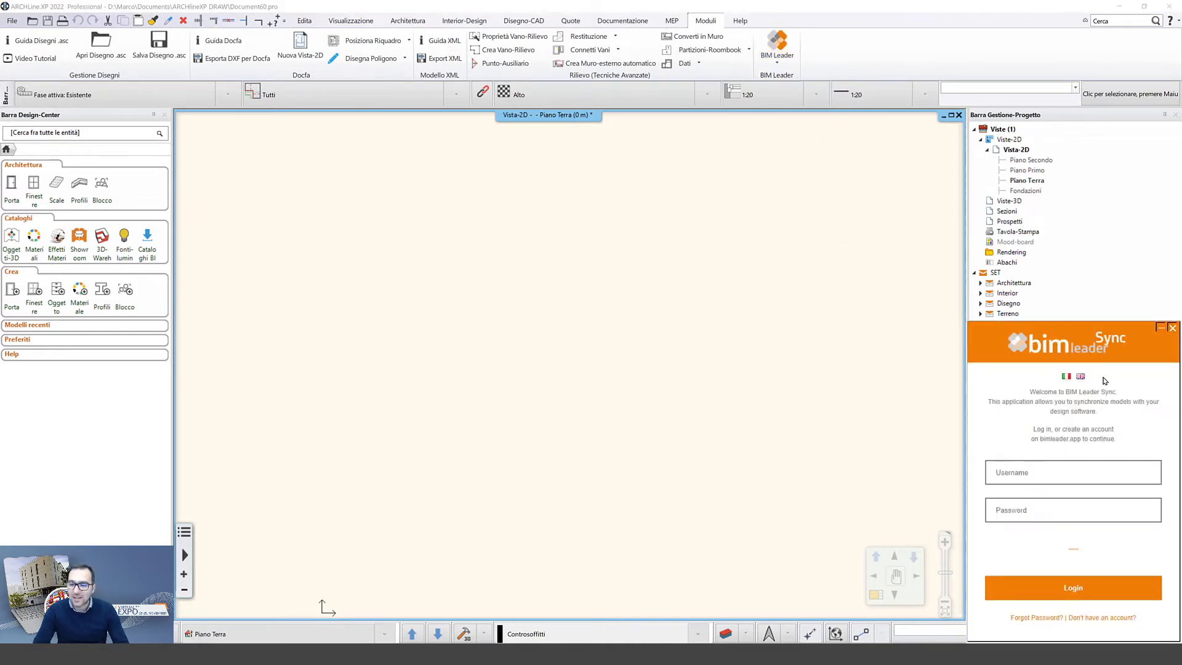
pyautogui.click(1024, 476)
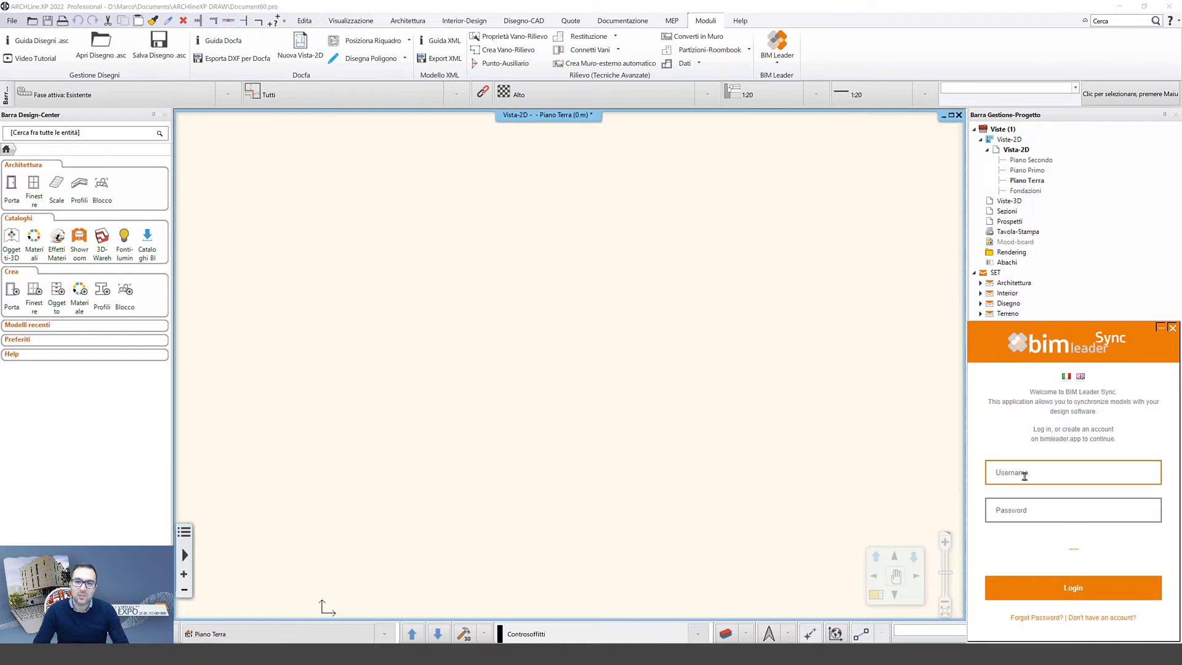
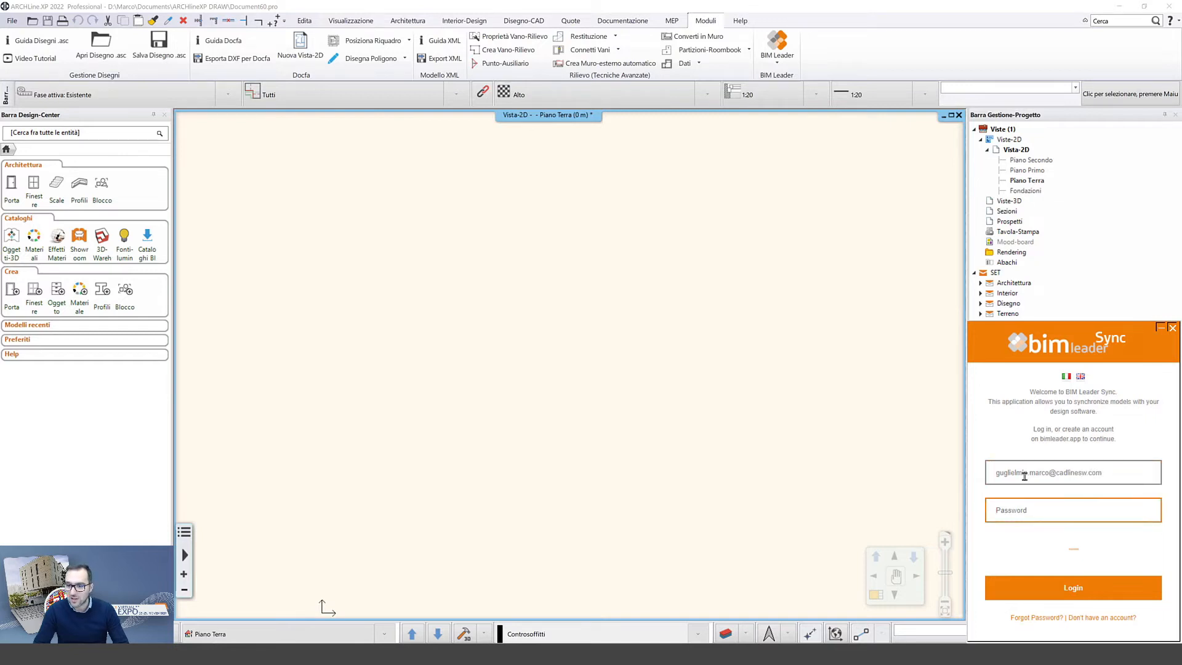
pyautogui.write('•••')
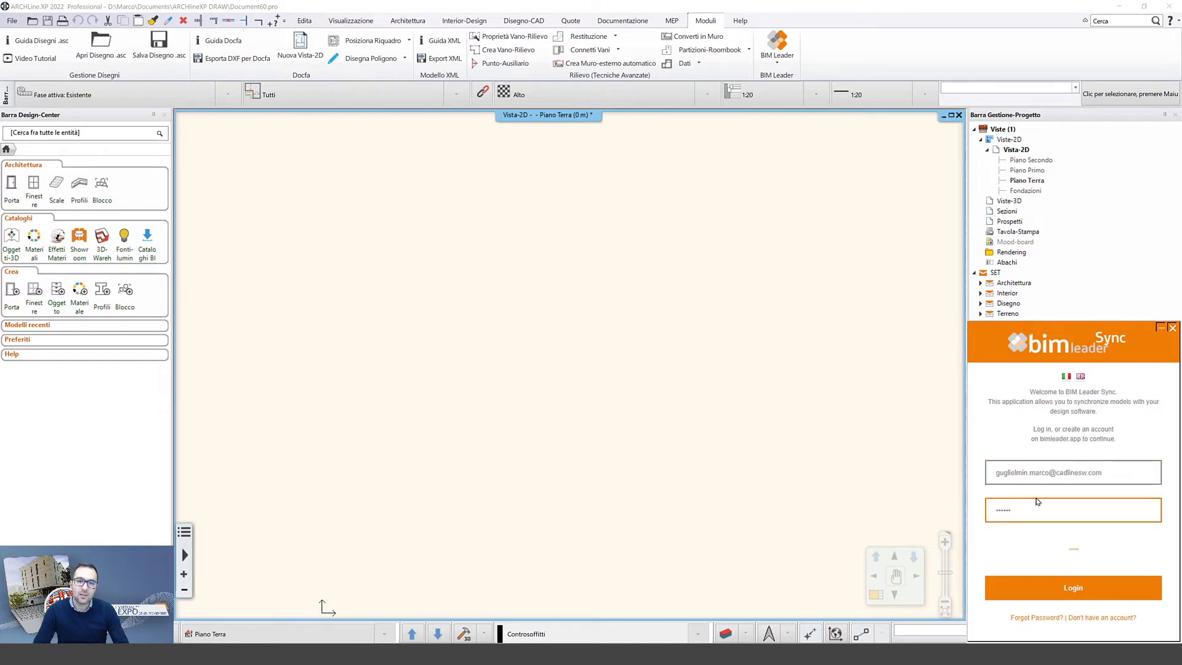
pyautogui.click(1095, 588)
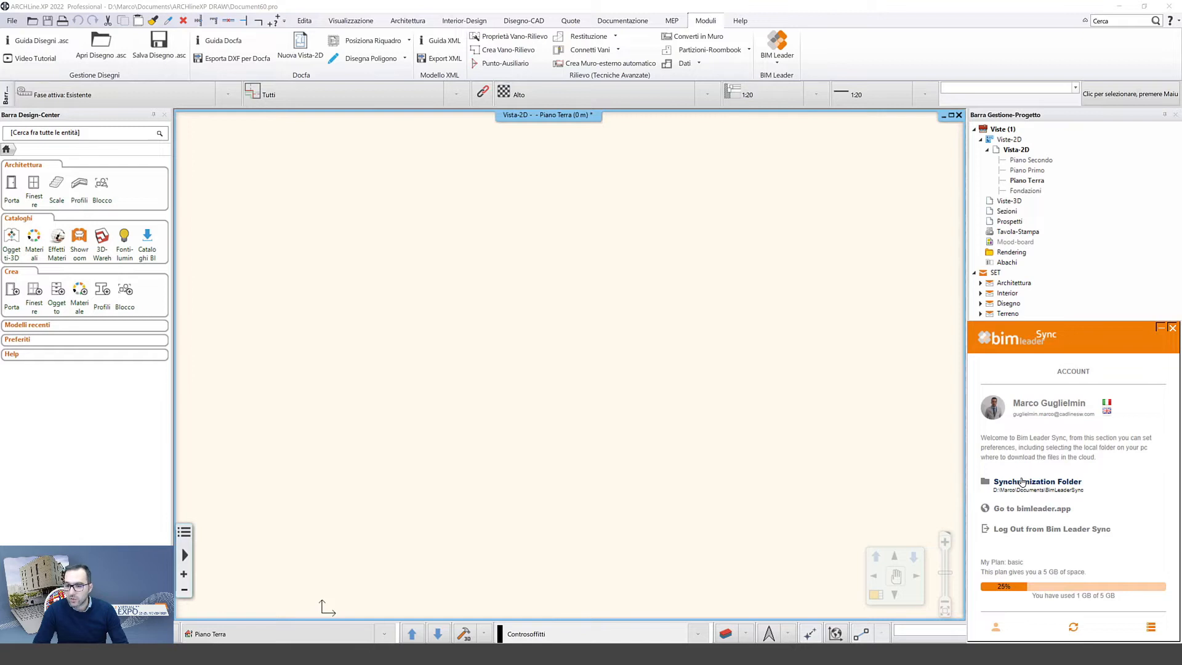
# - Review the synchronization folder and the Sync page of the BIM Leader Sync panel
pyautogui.click(1021, 482)
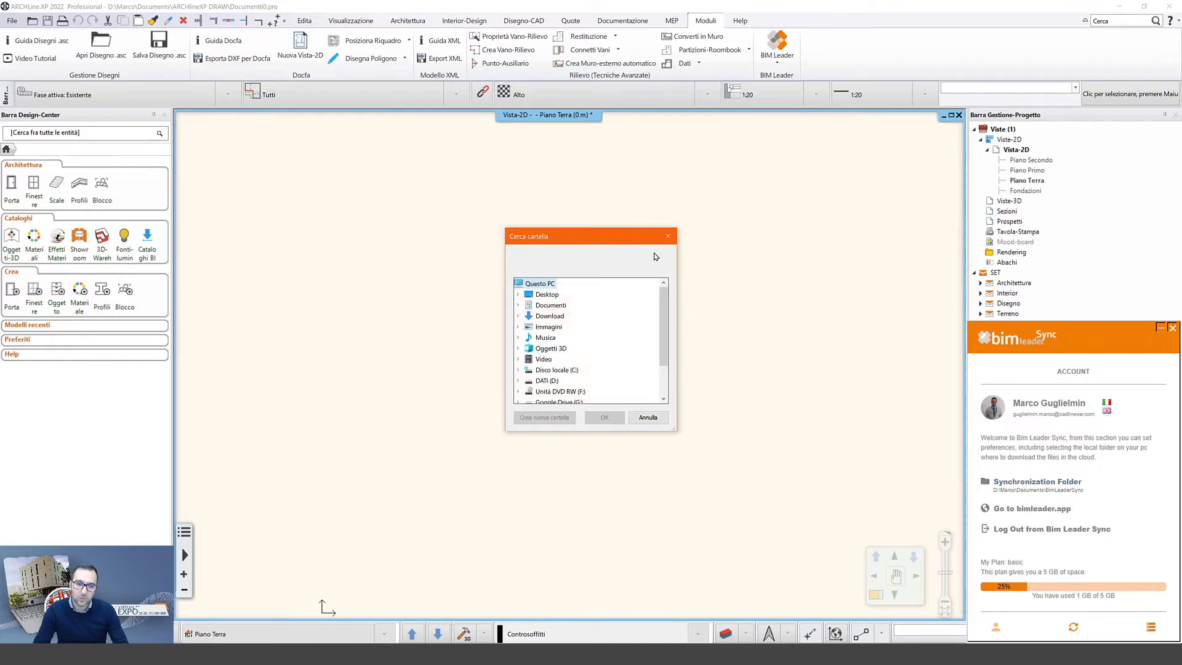
pyautogui.click(669, 238)
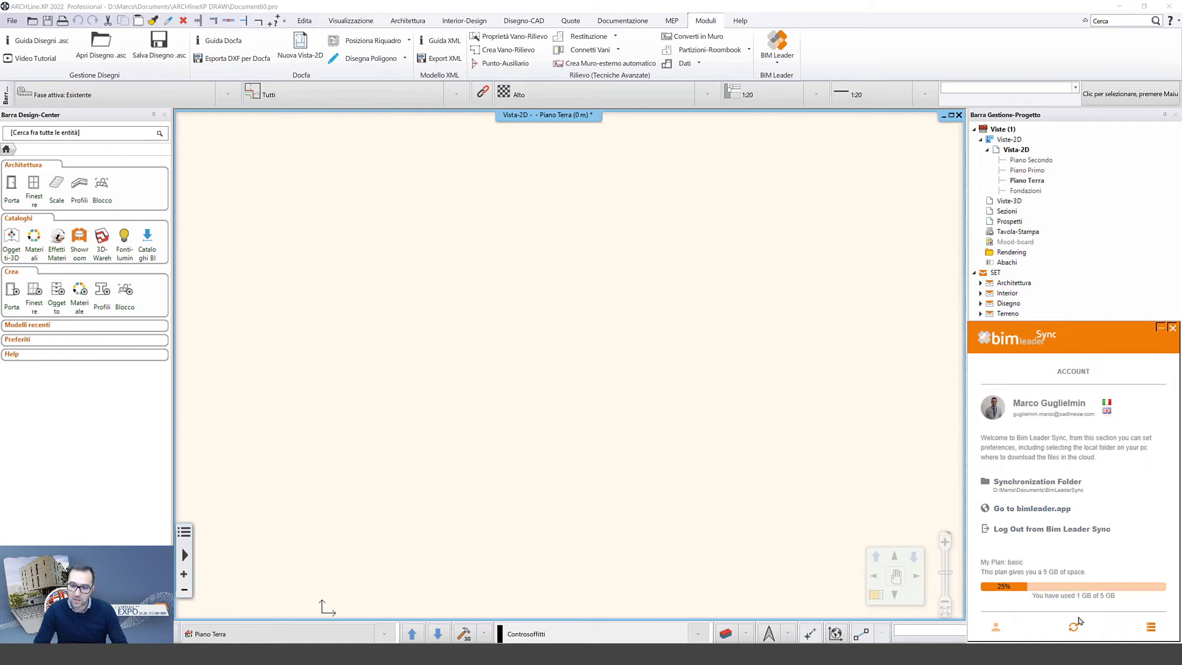
pyautogui.click(1074, 625)
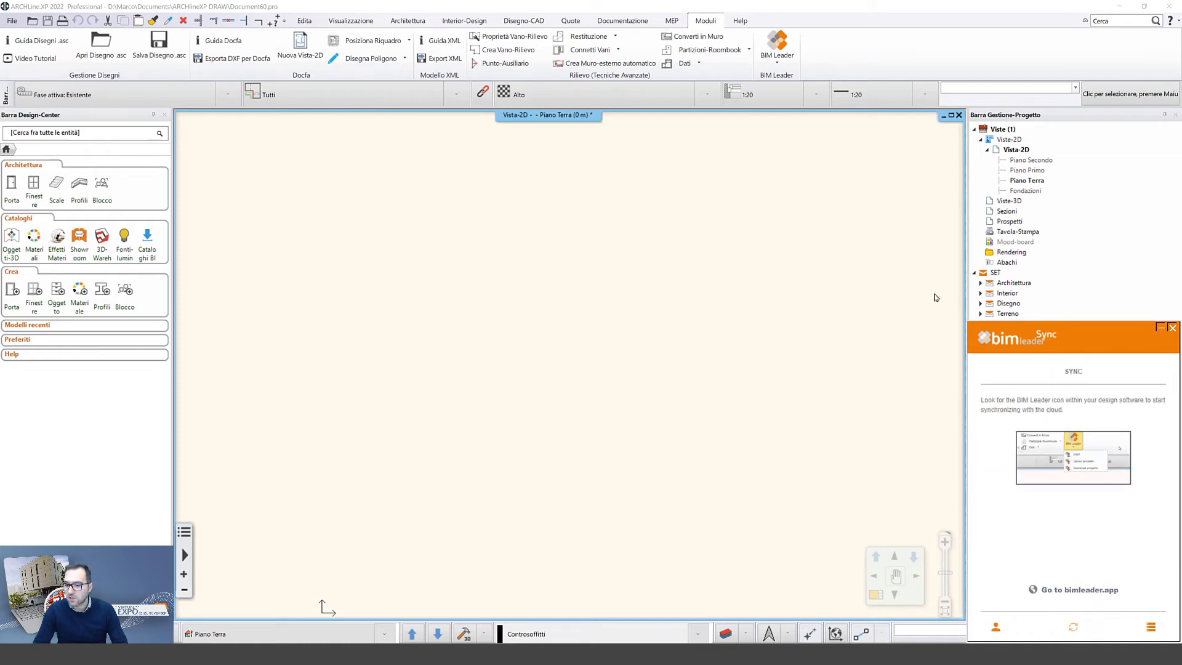
pyautogui.click(778, 61)
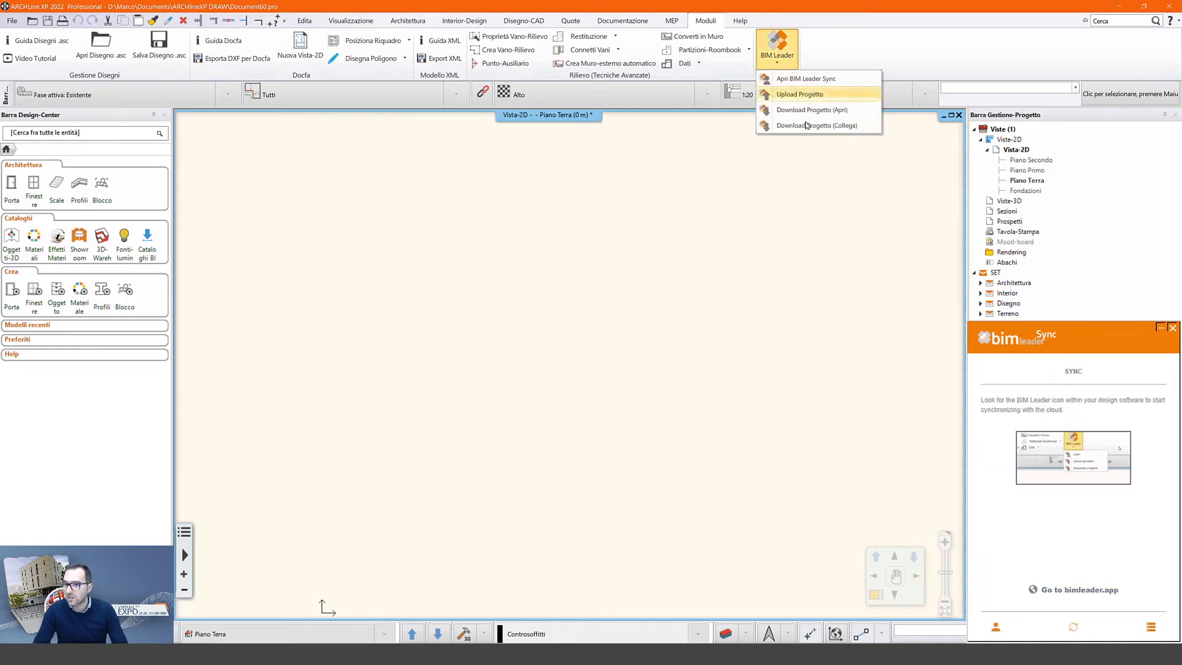
pyautogui.click(836, 39)
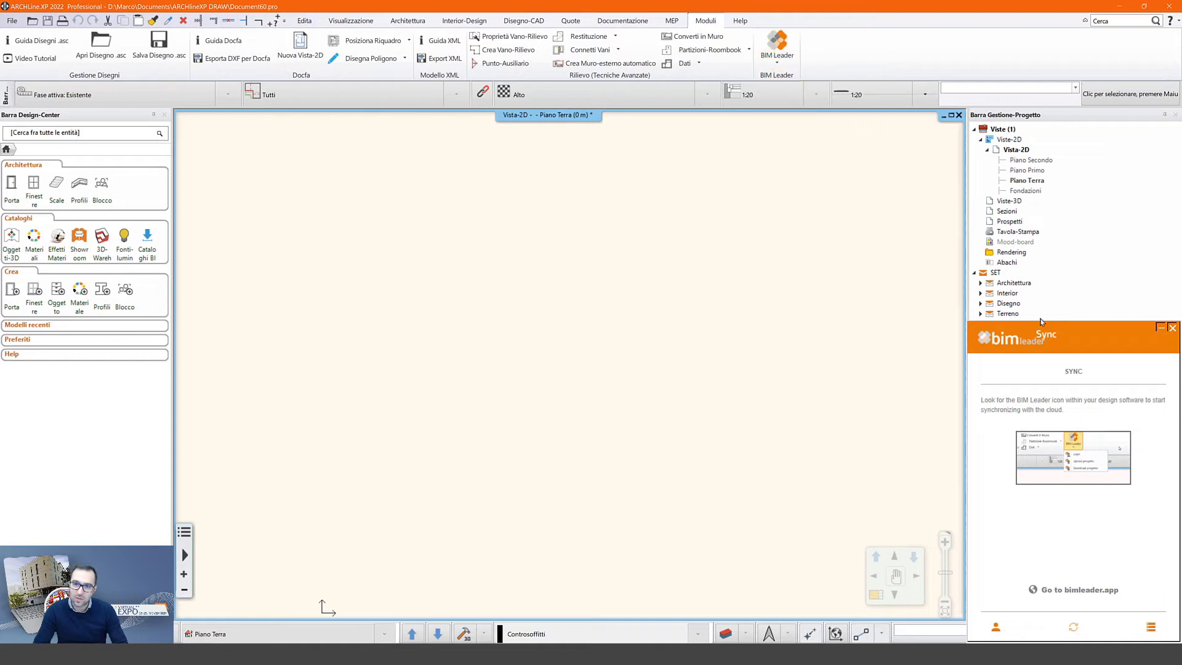
# - Check recent account activities, return to Account, and open the BIM Leader menu
pyautogui.click(1150, 626)
pyautogui.scroll(-5, 1119, 516)
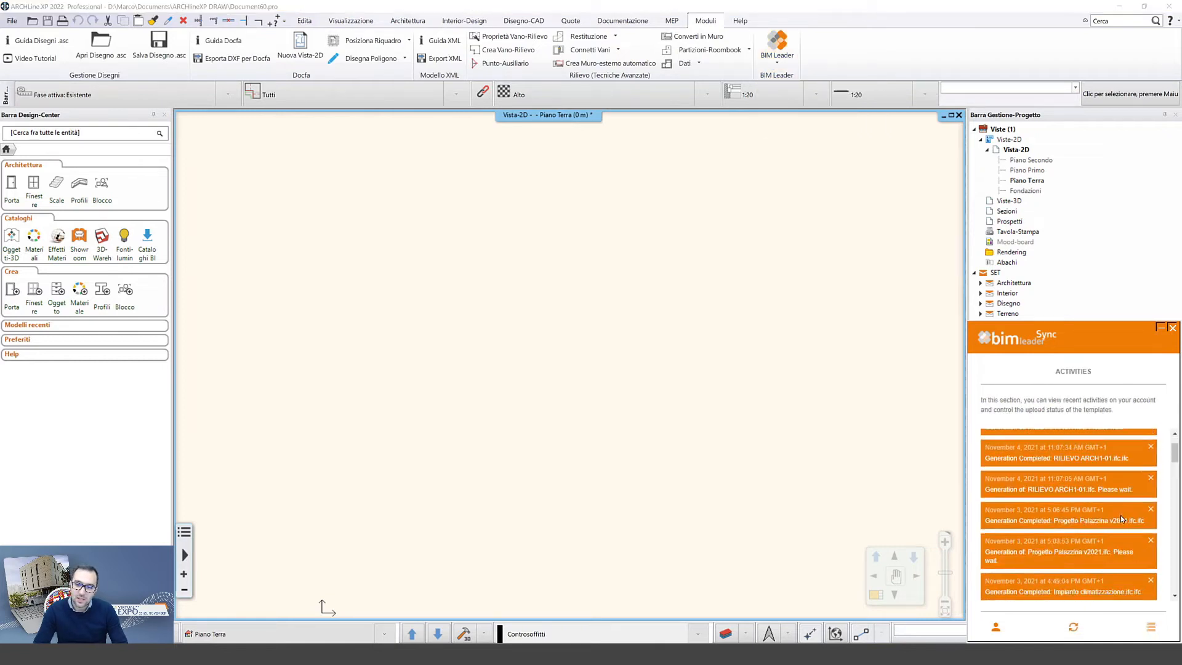
pyautogui.scroll(5, 1118, 517)
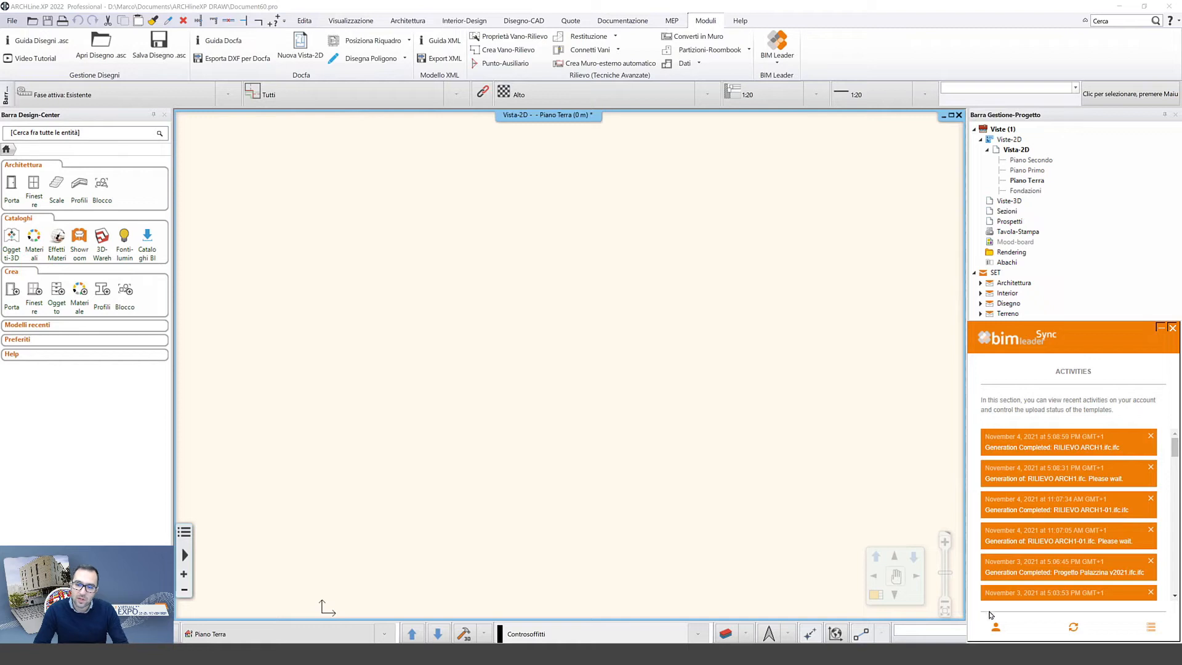
pyautogui.click(995, 627)
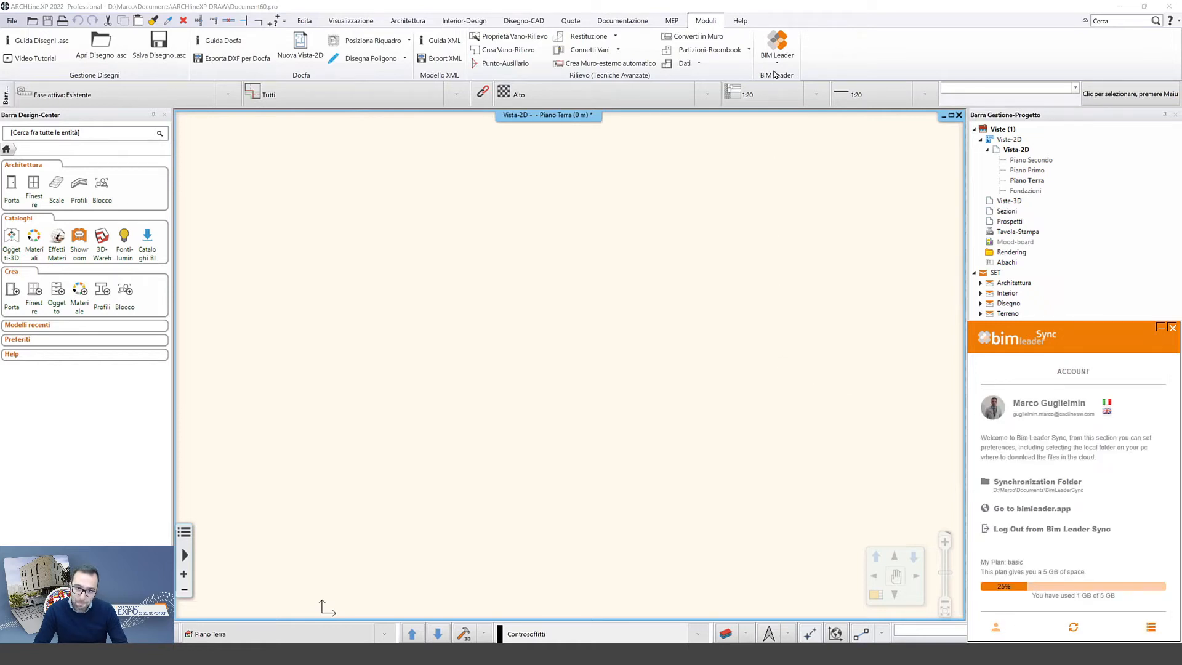
pyautogui.click(775, 67)
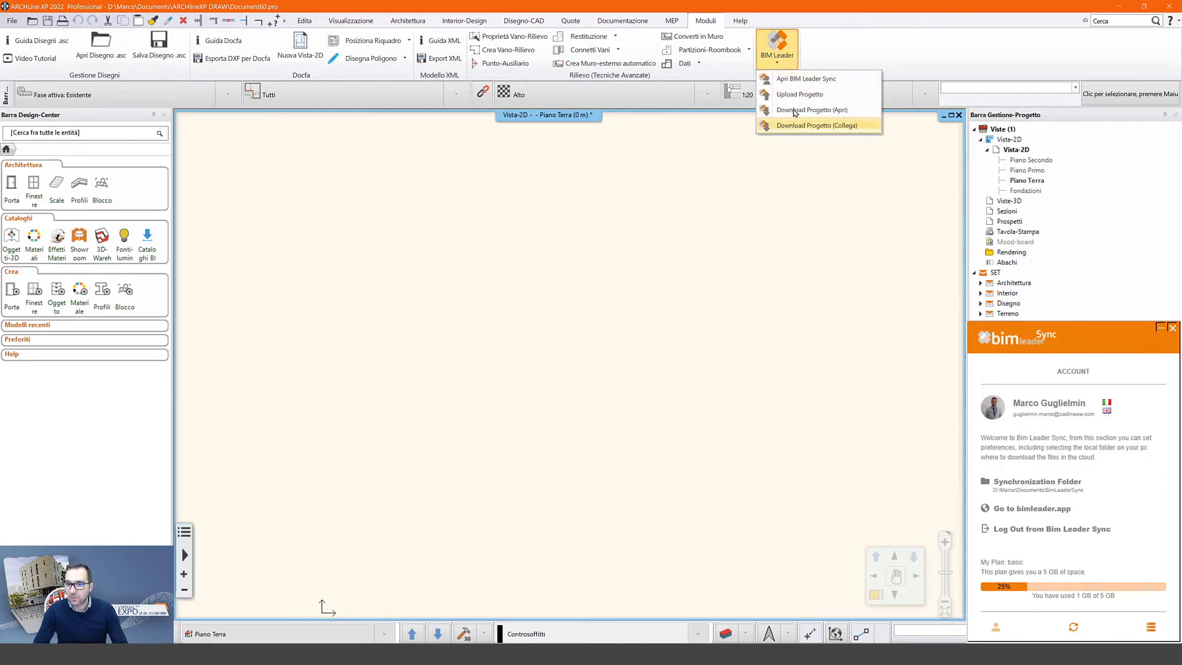
# - Download the Modello Architettonico IFC file through Download Progetto (Collega)
pyautogui.click(844, 126)
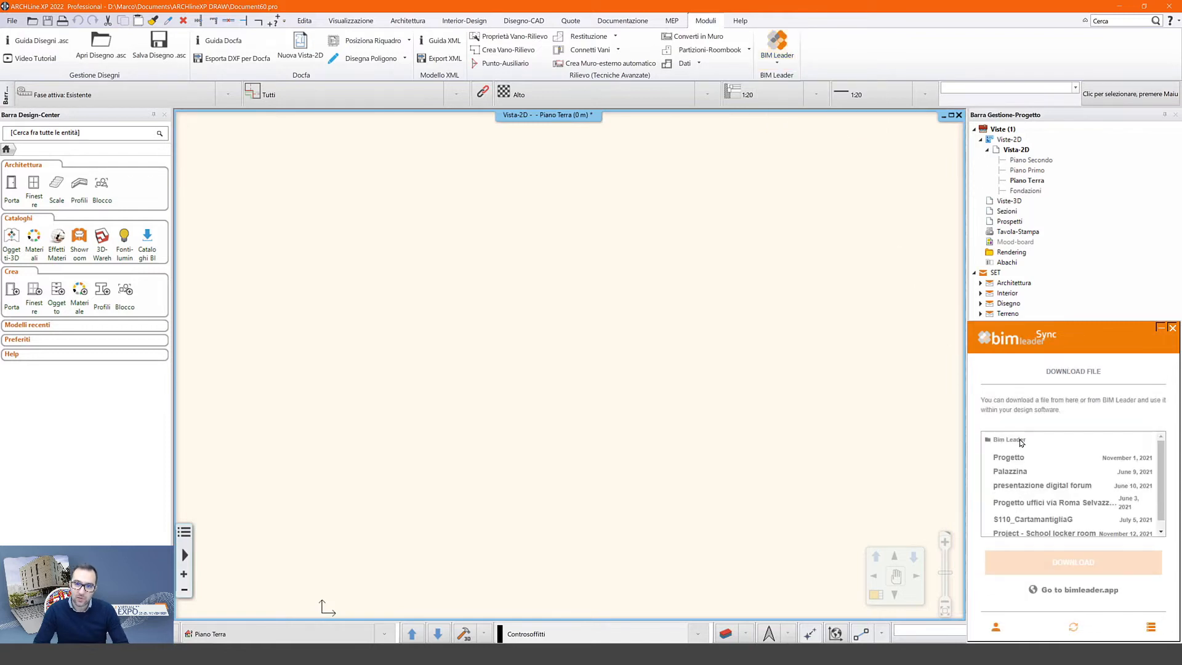
pyautogui.scroll(-1, 1160, 486)
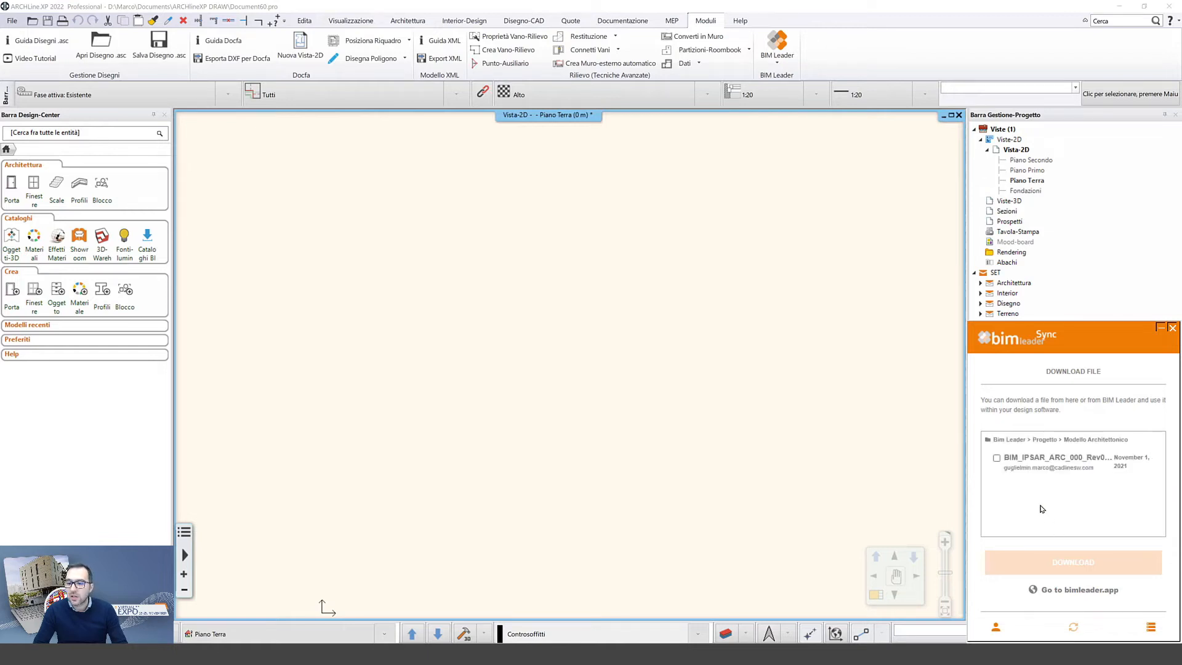
pyautogui.click(997, 459)
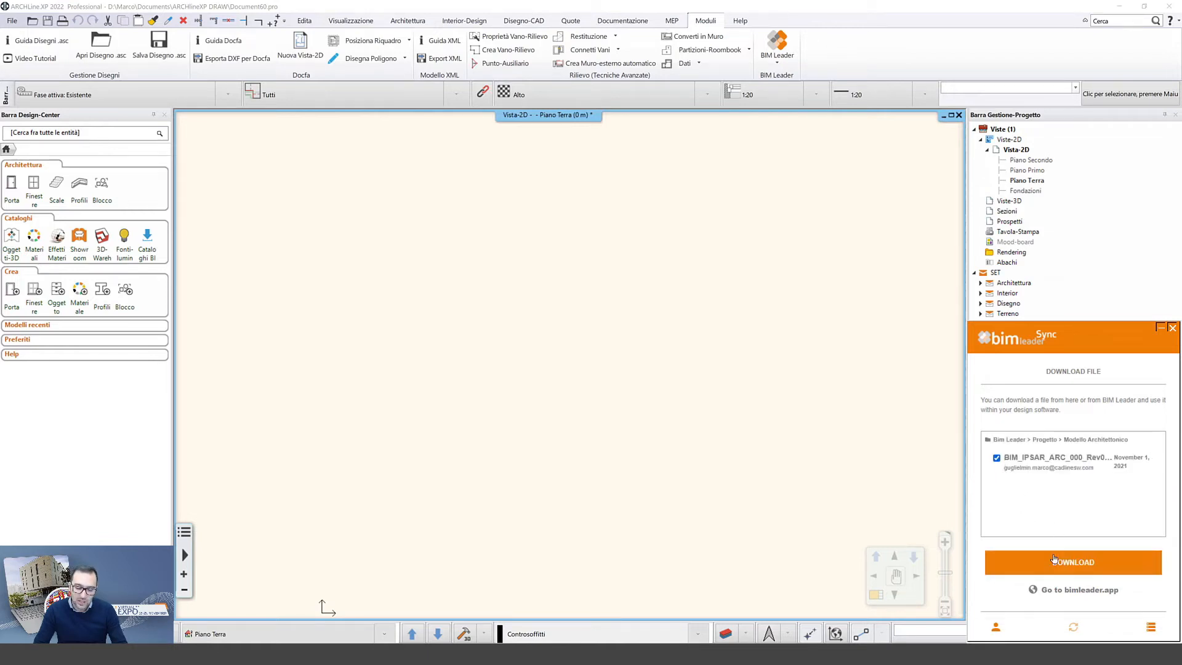
pyautogui.click(1069, 566)
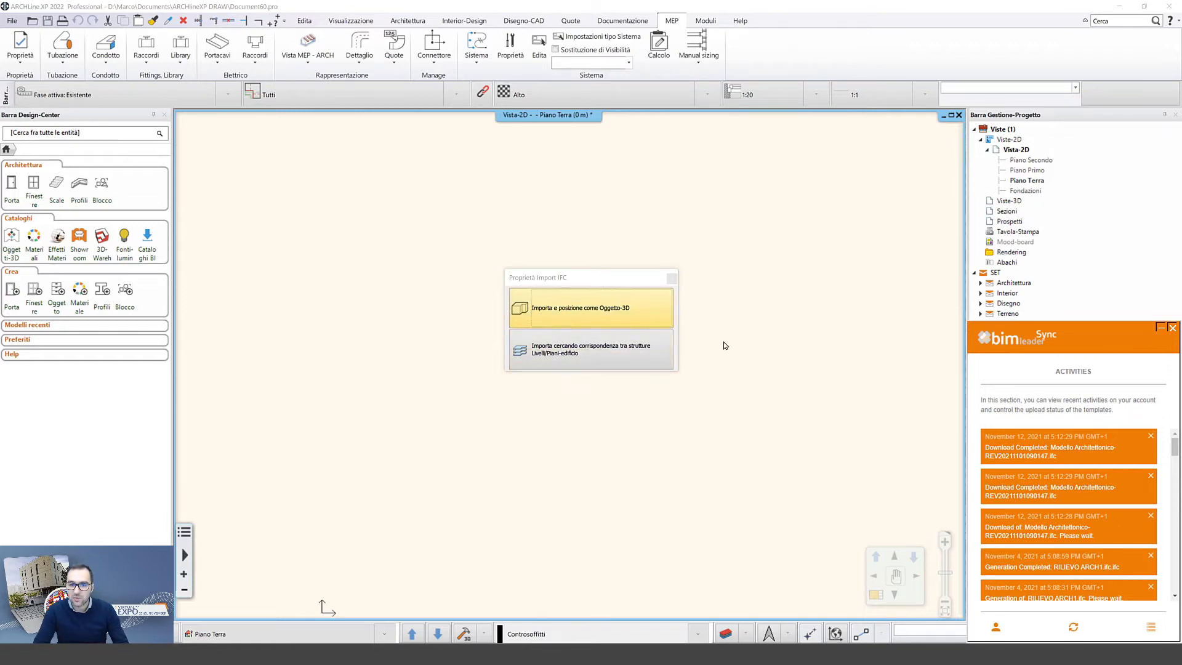
# - Import the IFC with Importa cercando corrispondenza, accepting the storeys and Automatico origin
pyautogui.click(1161, 327)
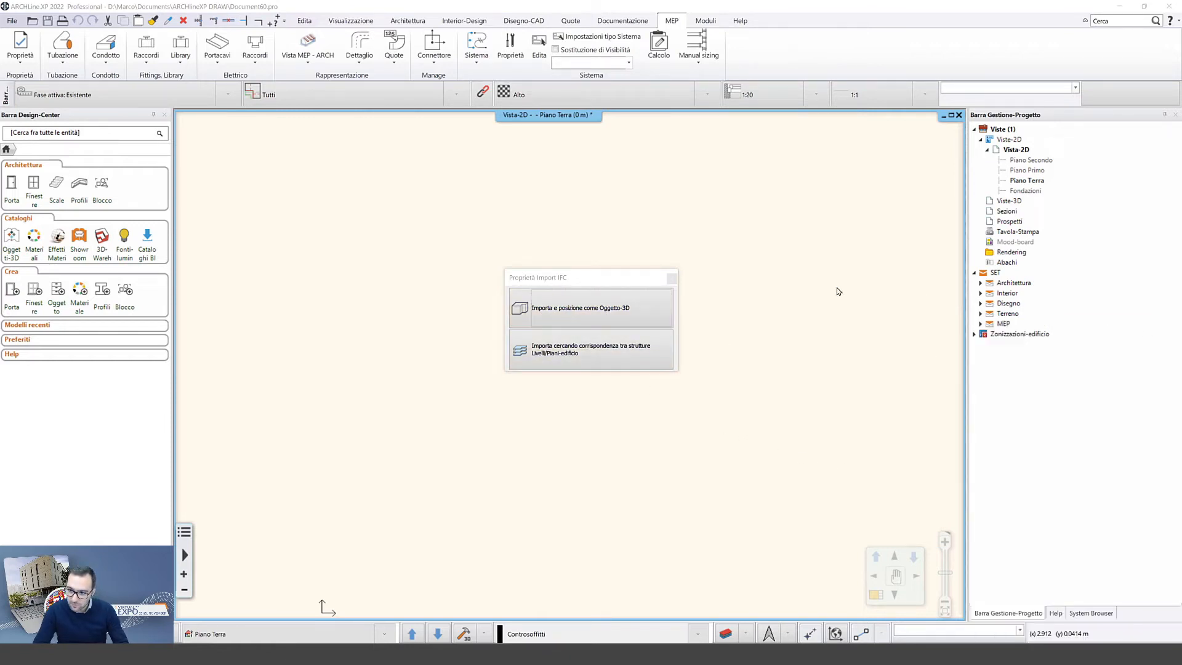
pyautogui.click(567, 355)
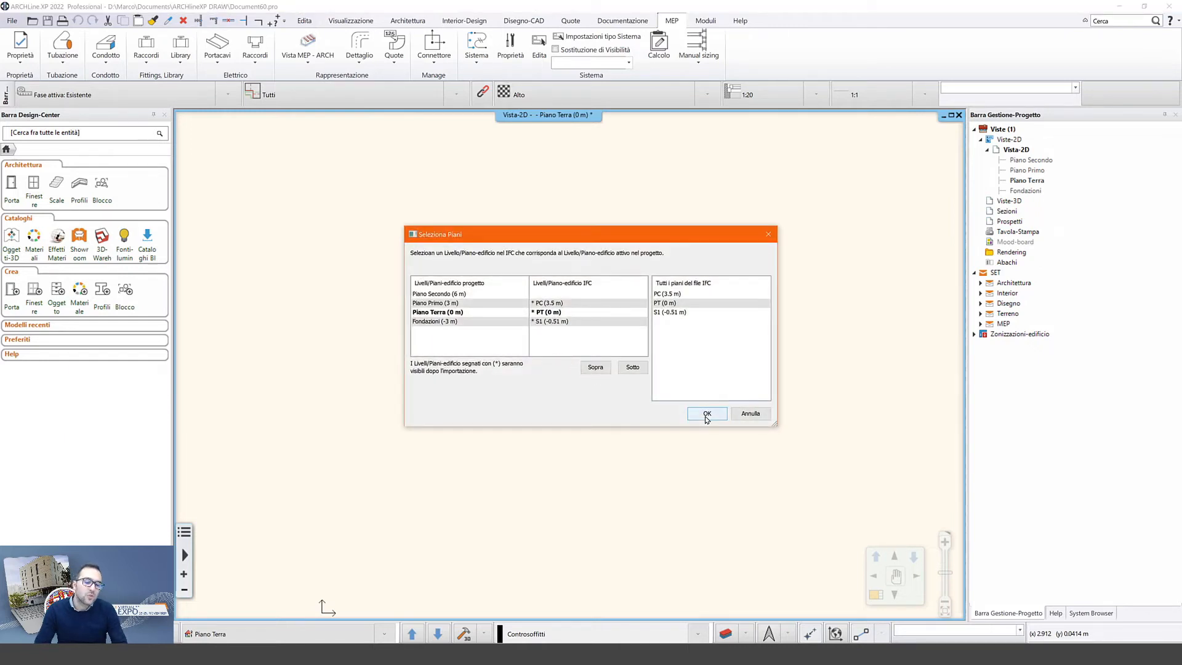
pyautogui.click(707, 414)
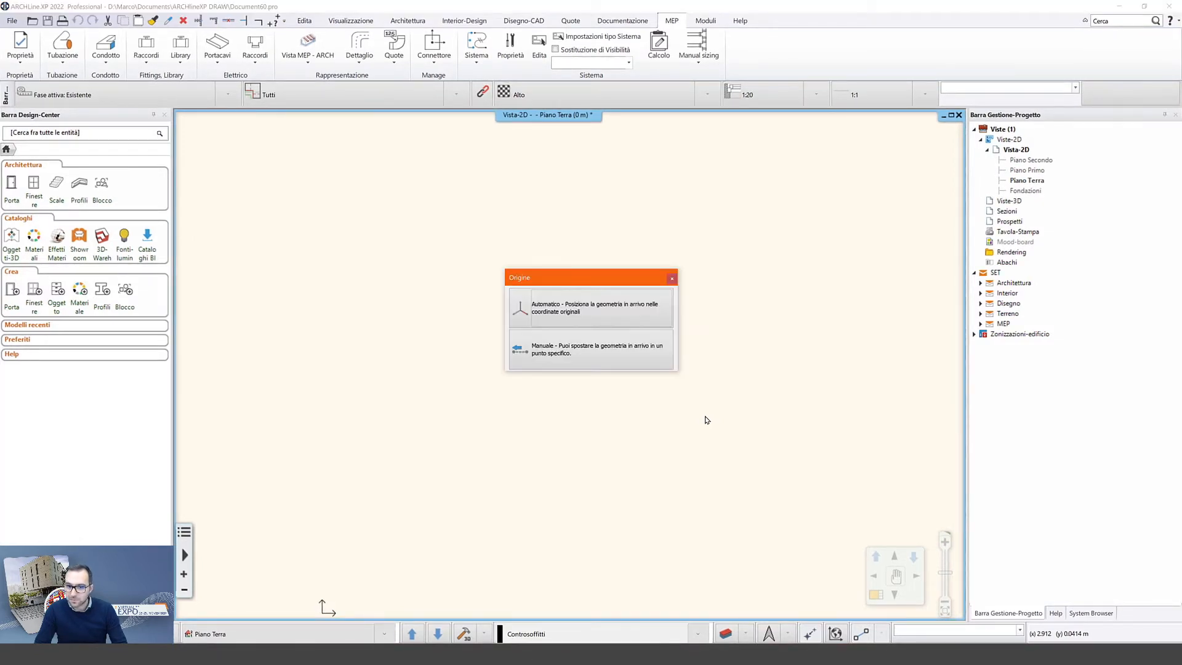
pyautogui.click(596, 315)
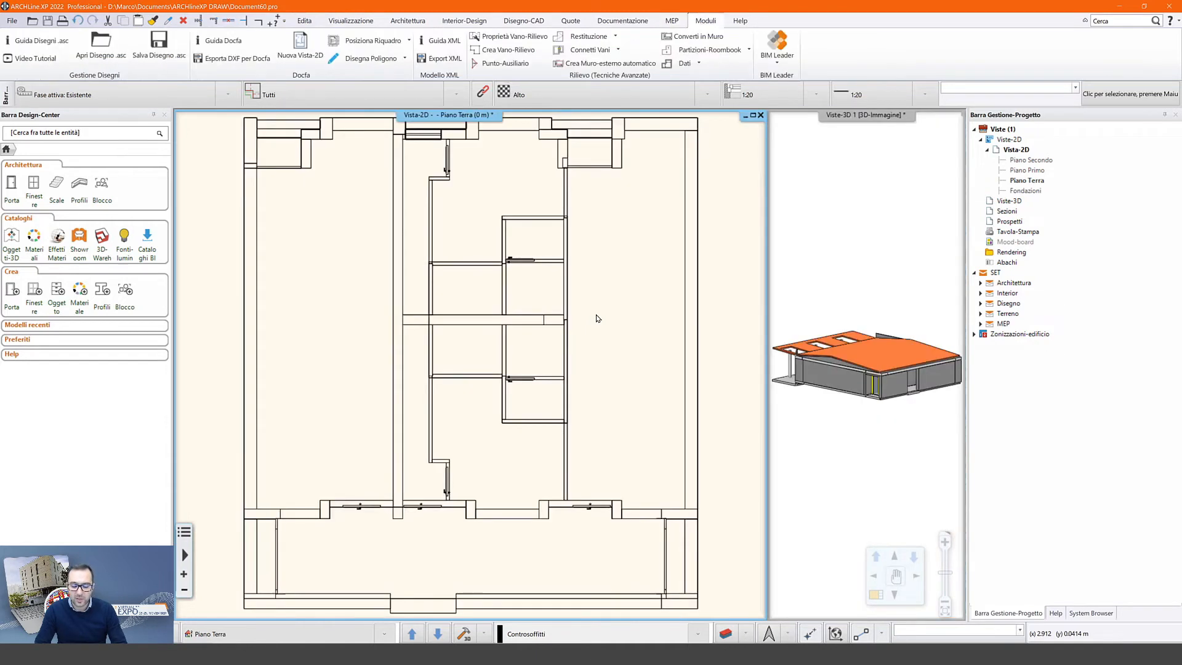
pyautogui.scroll(-2, 596, 318)
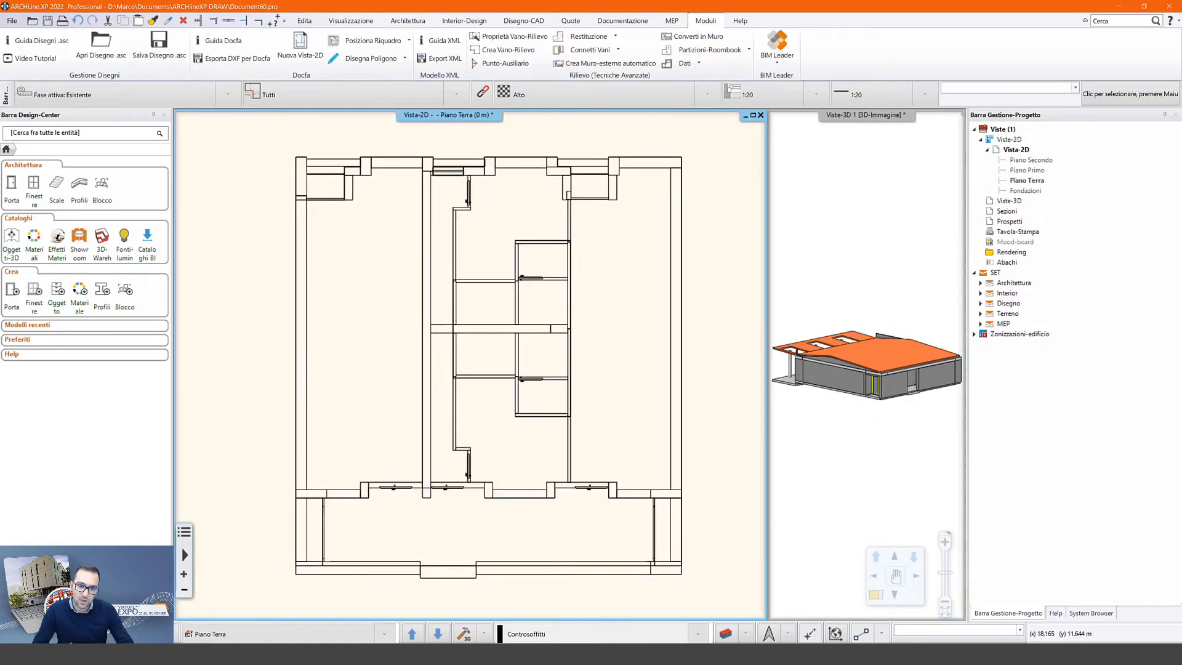
pyautogui.click(9, 633)
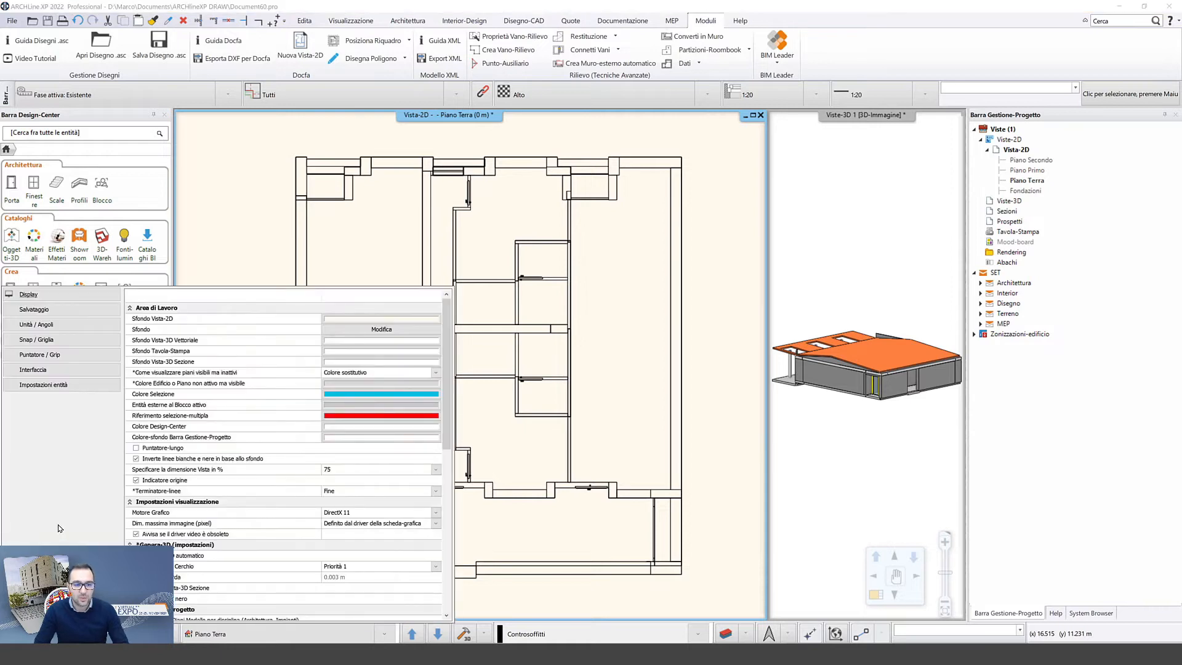
pyautogui.scroll(-1, 182, 550)
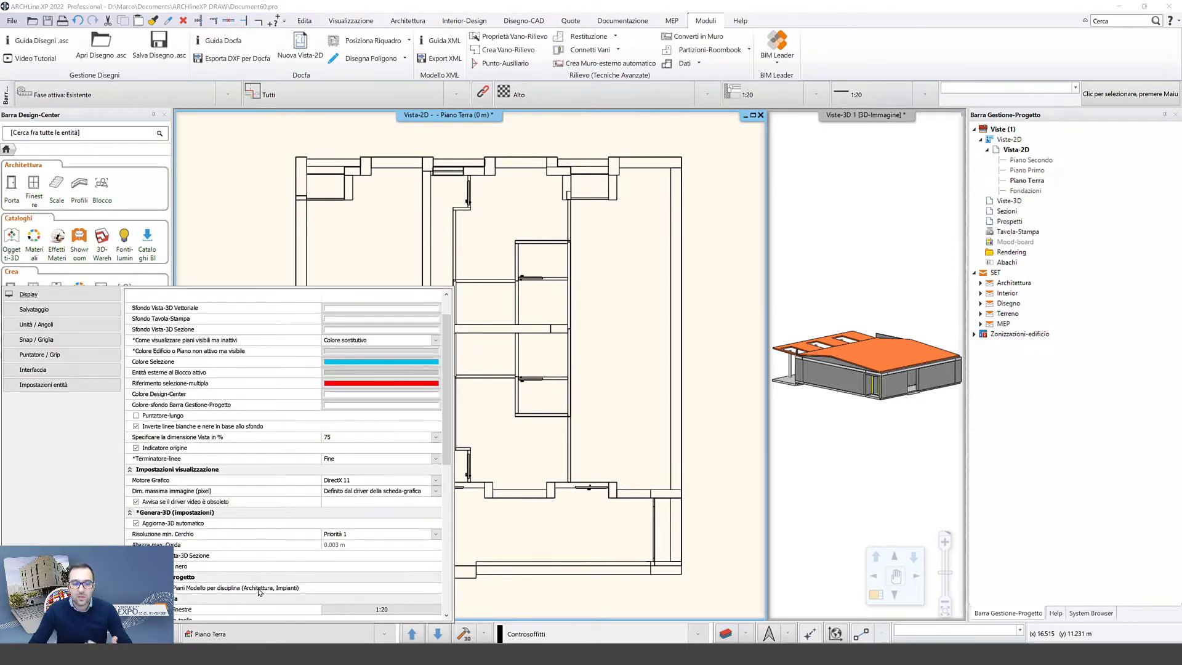
pyautogui.click(427, 345)
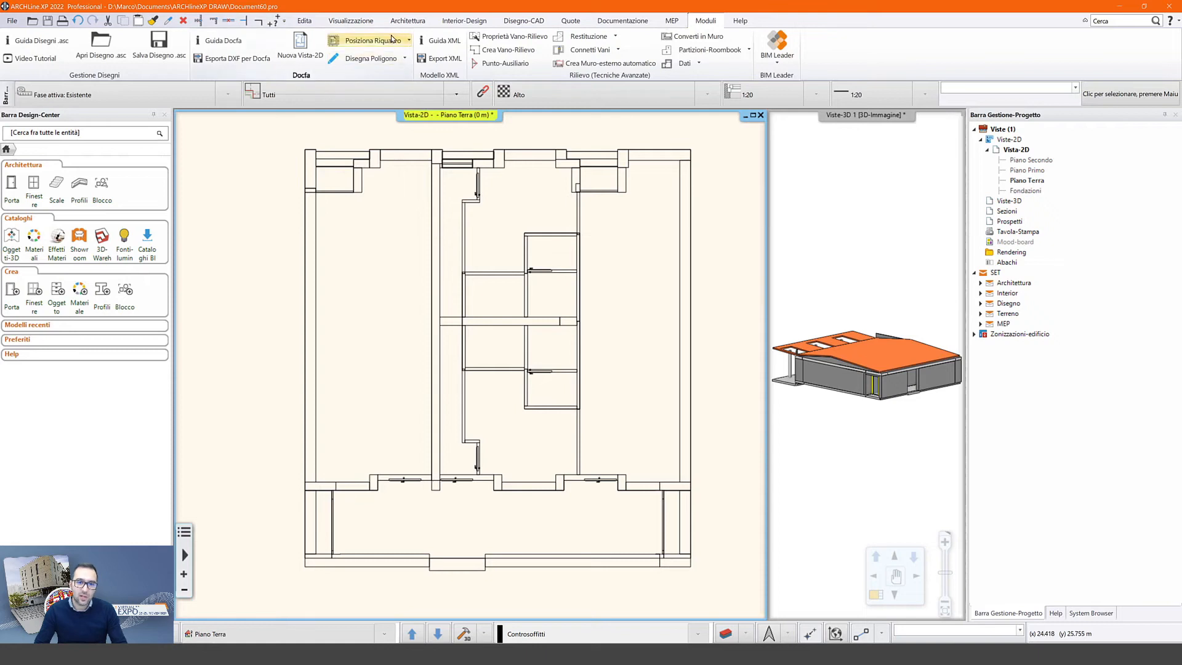
# - Place an air-handling unit from the Climatizzazione category on the ground-floor plan
pyautogui.click(671, 20)
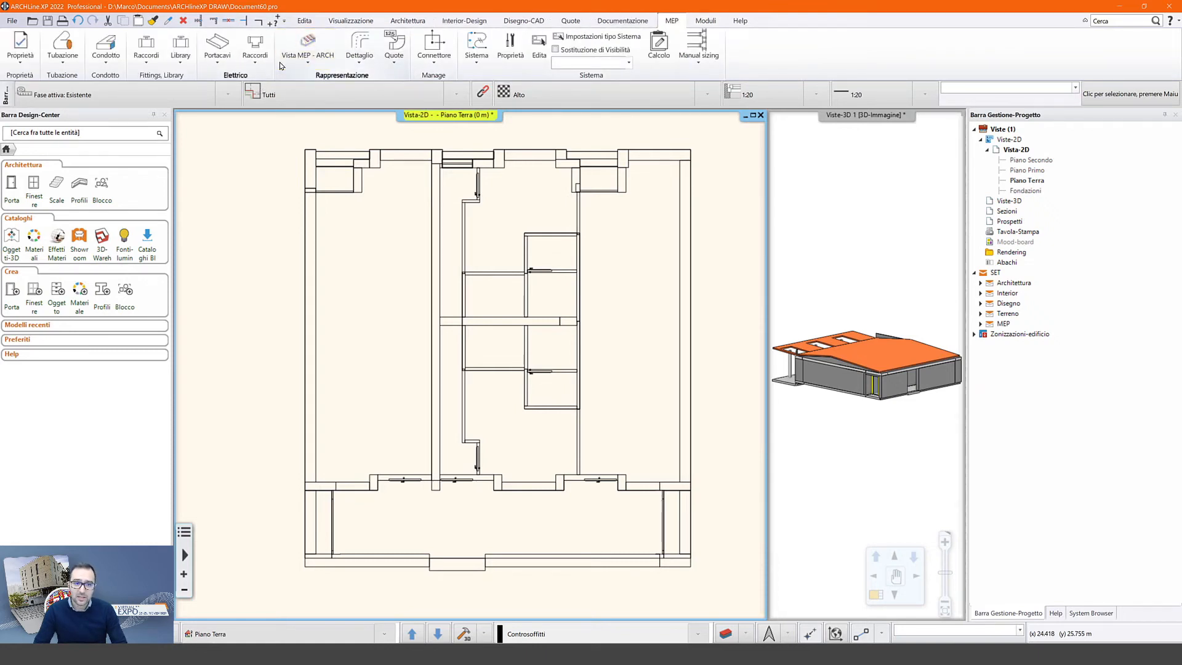
pyautogui.click(180, 54)
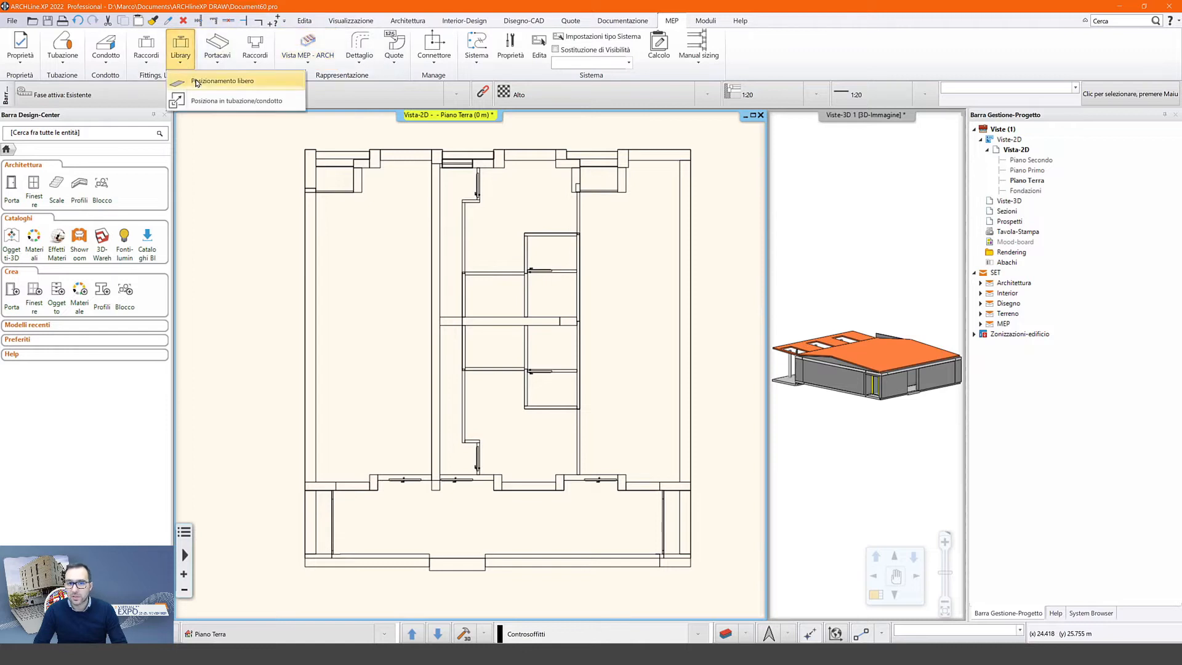
pyautogui.click(196, 83)
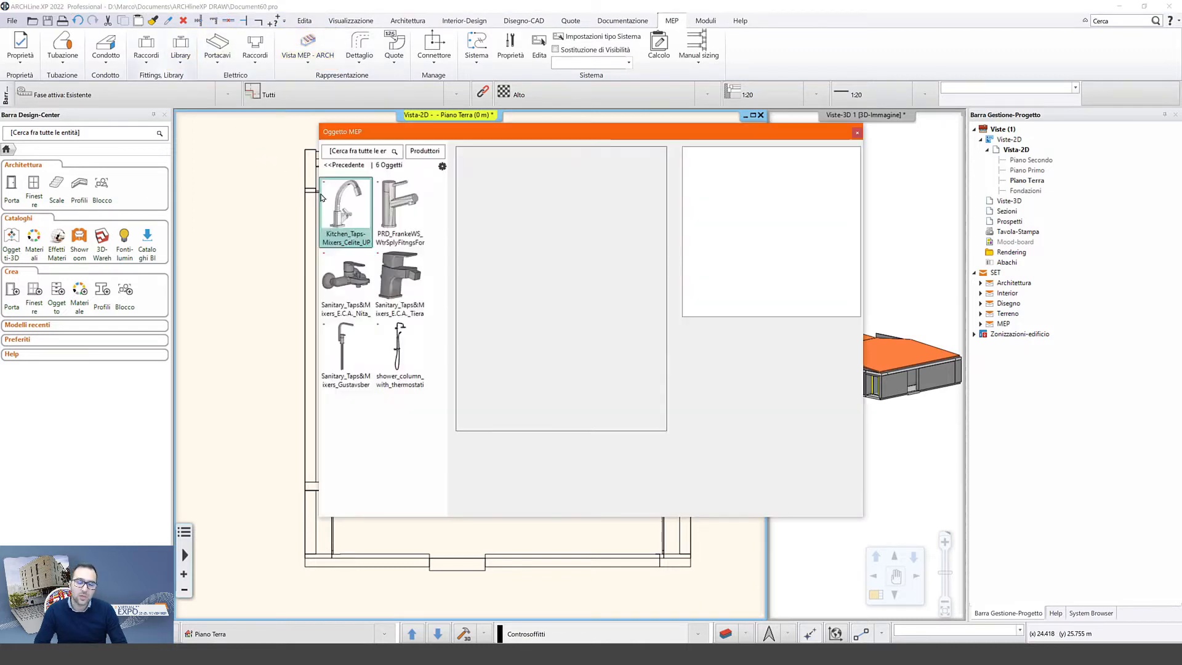
pyautogui.click(344, 165)
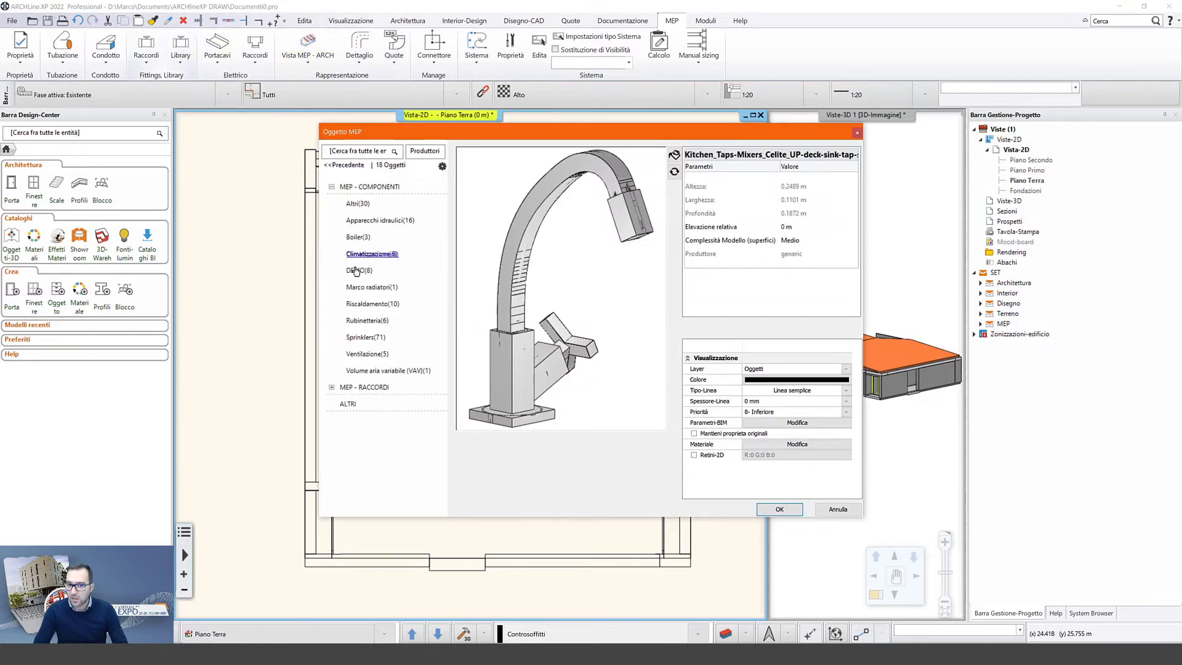
pyautogui.click(363, 271)
pyautogui.click(416, 352)
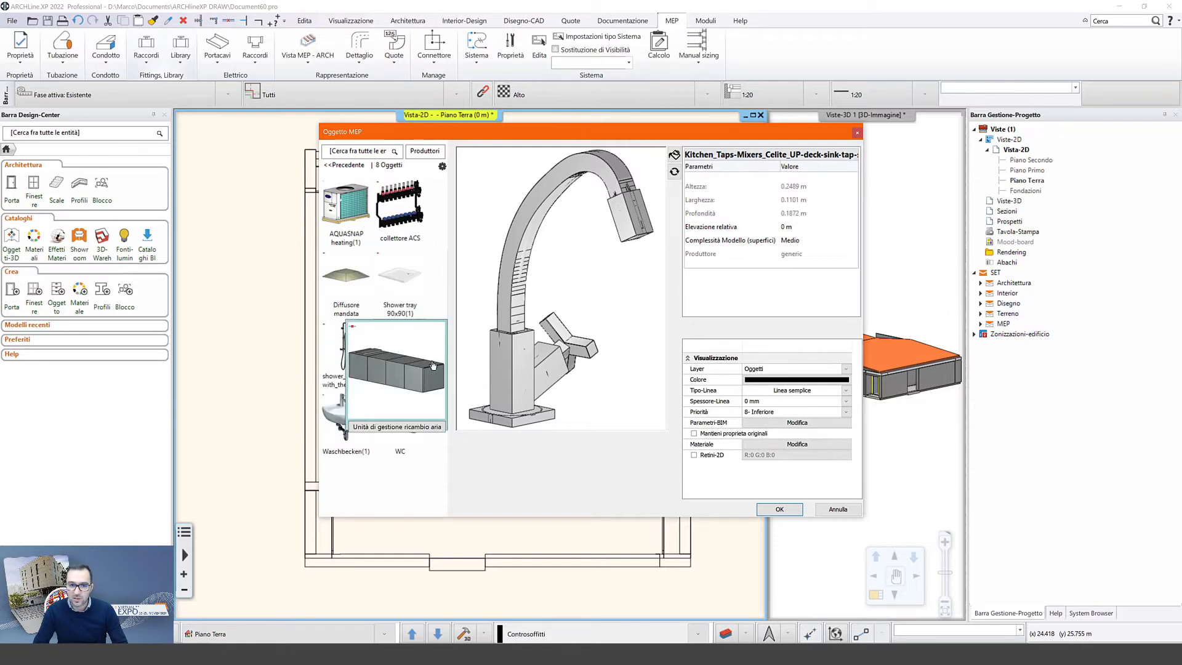
pyautogui.click(778, 509)
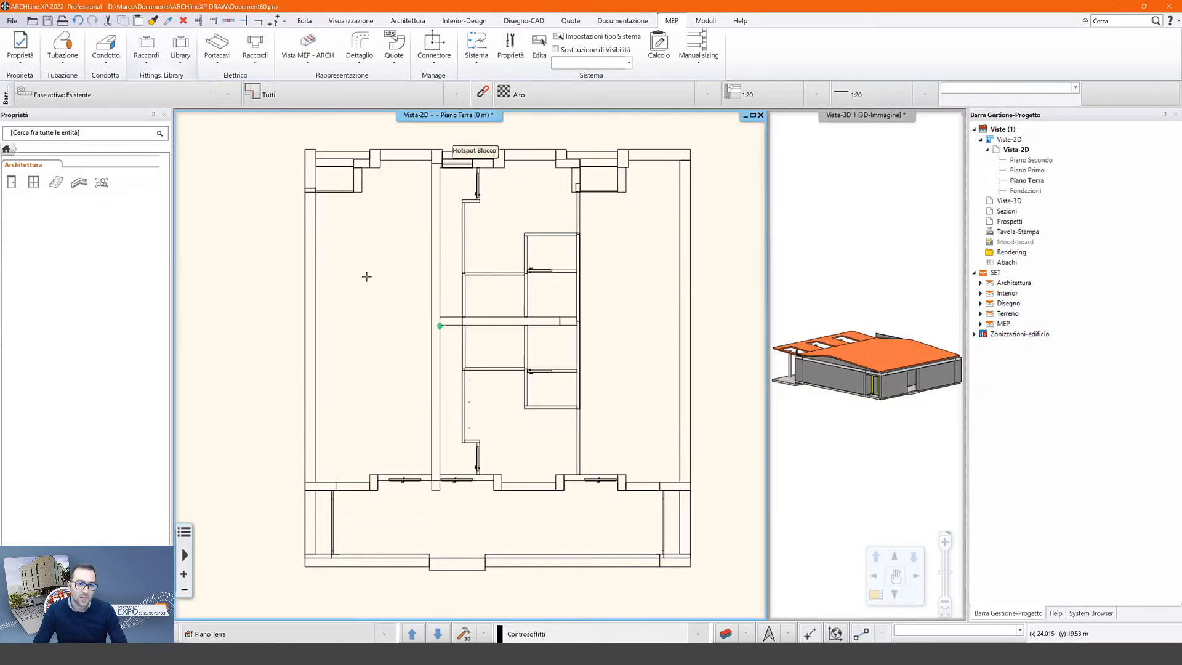
pyautogui.scroll(2, 387, 218)
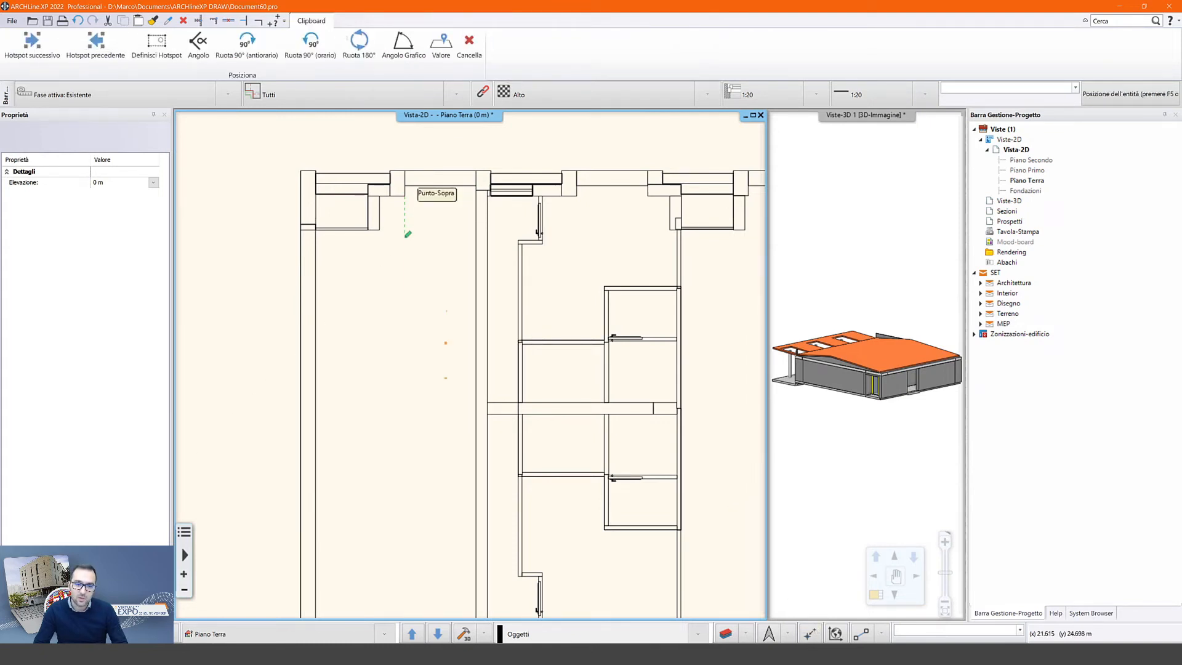
pyautogui.click(408, 234)
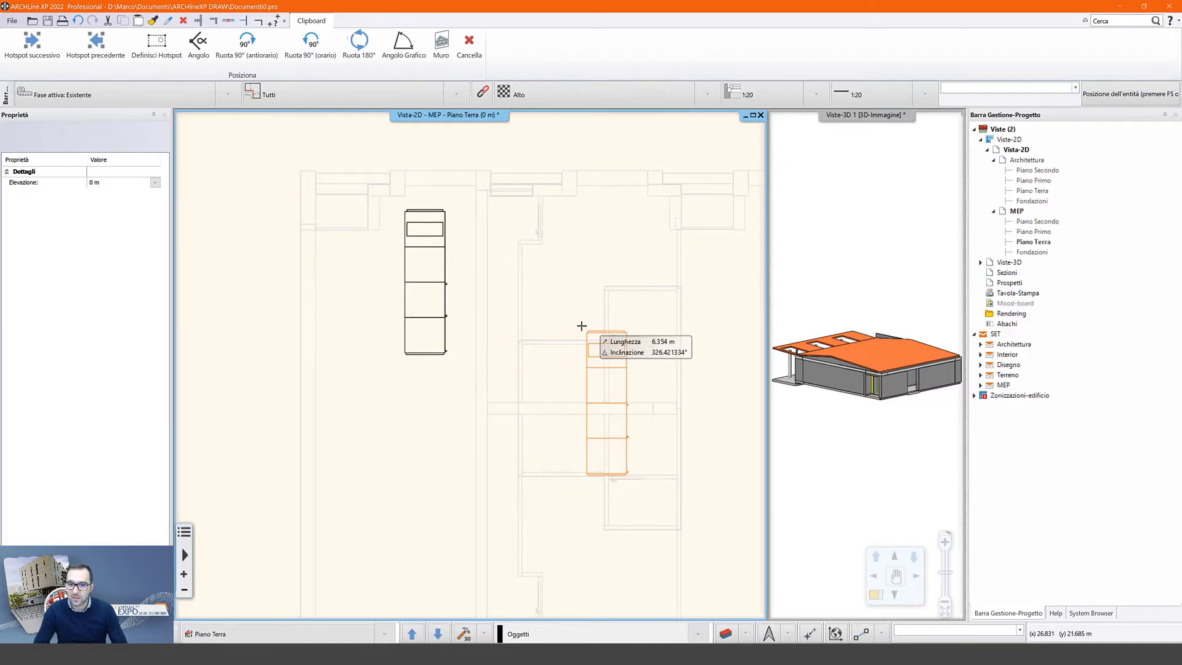
pyautogui.press('Escape')
# - Set Vista MEP - ARCH to MEP primario so MEP objects show in front in 3D
pyautogui.scroll(-2, 576, 322)
pyautogui.moveTo(576, 322); pyautogui.dragTo(533, 274, button='middle')
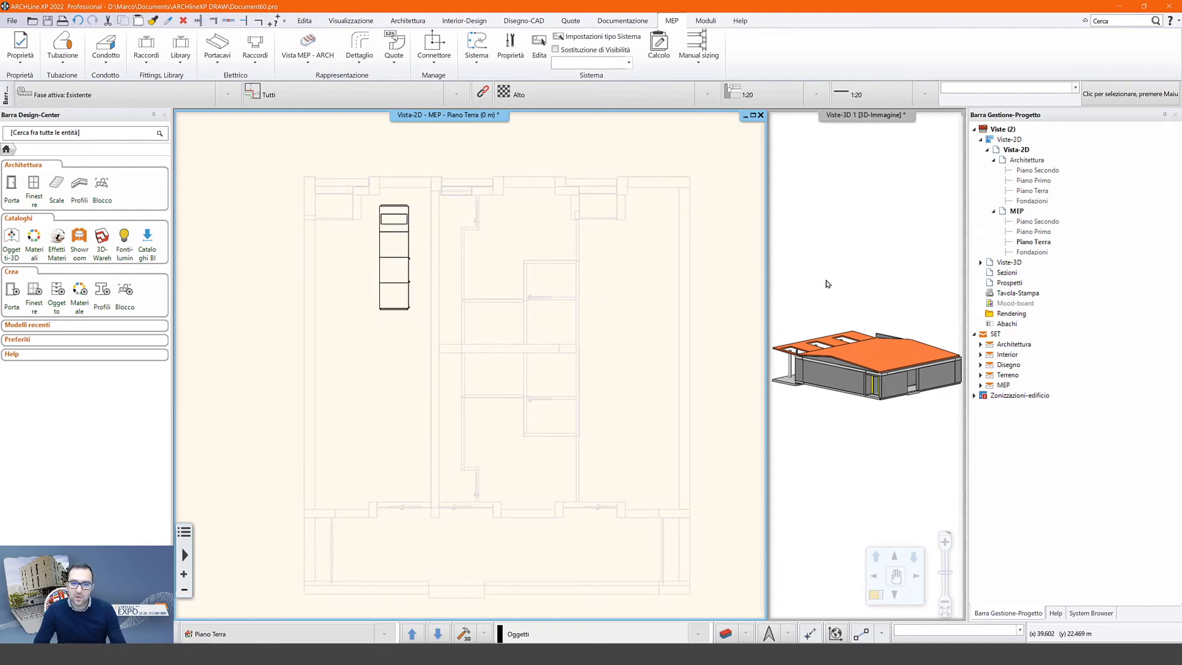
pyautogui.click(828, 285)
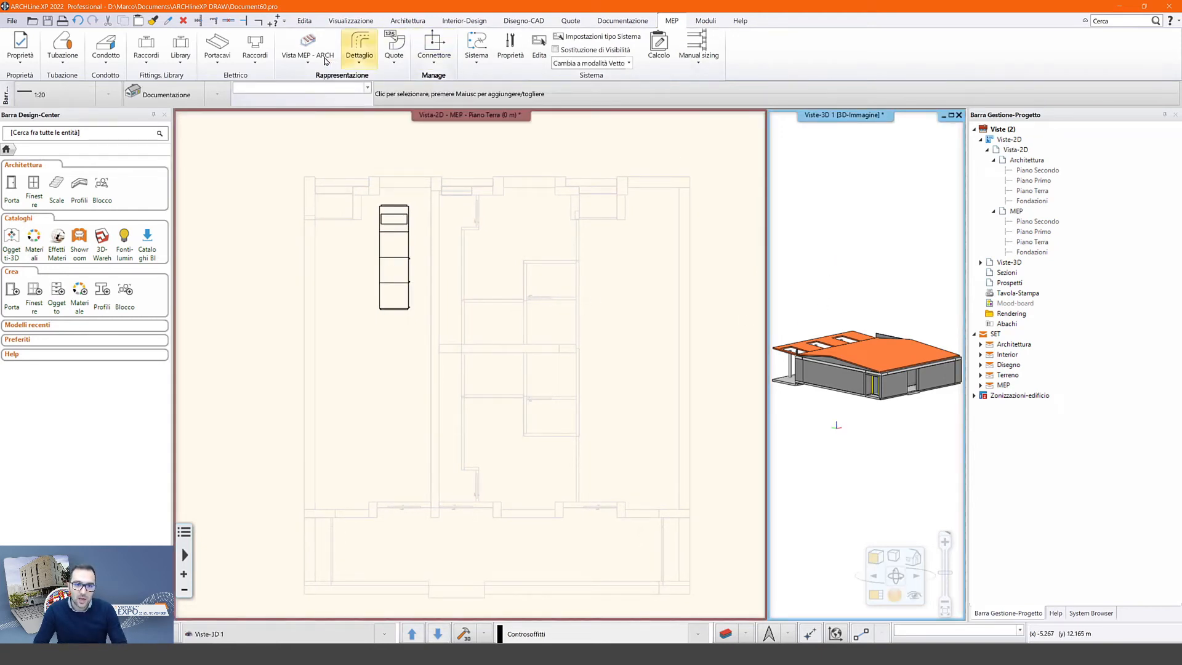
pyautogui.click(325, 61)
pyautogui.click(315, 101)
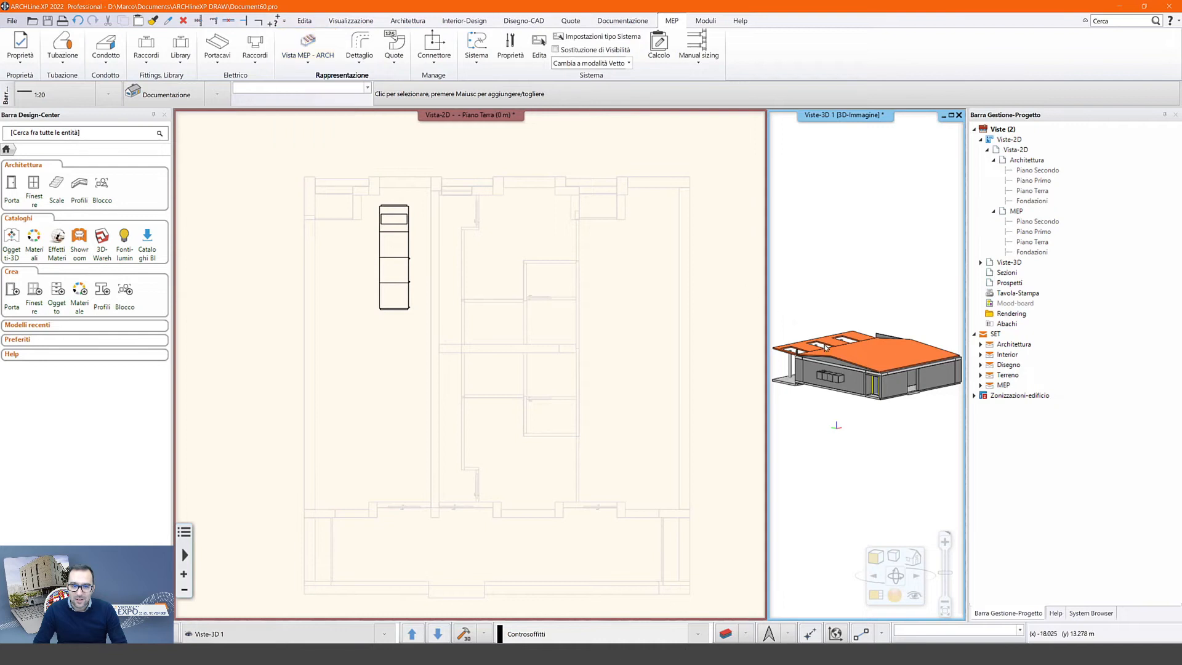
pyautogui.moveTo(791, 364)
pyautogui.mouseDown(button='middle')
pyautogui.moveTo(730, 365)
pyautogui.moveTo(789, 365)
pyautogui.mouseUp(button='middle')
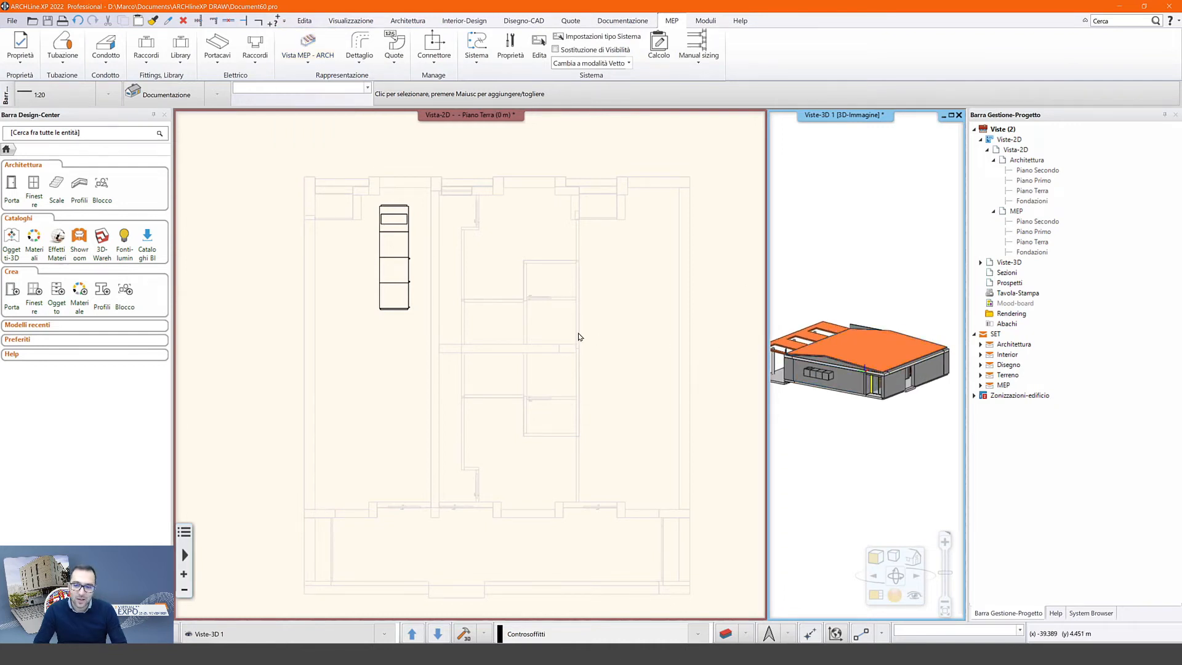
pyautogui.click(468, 370)
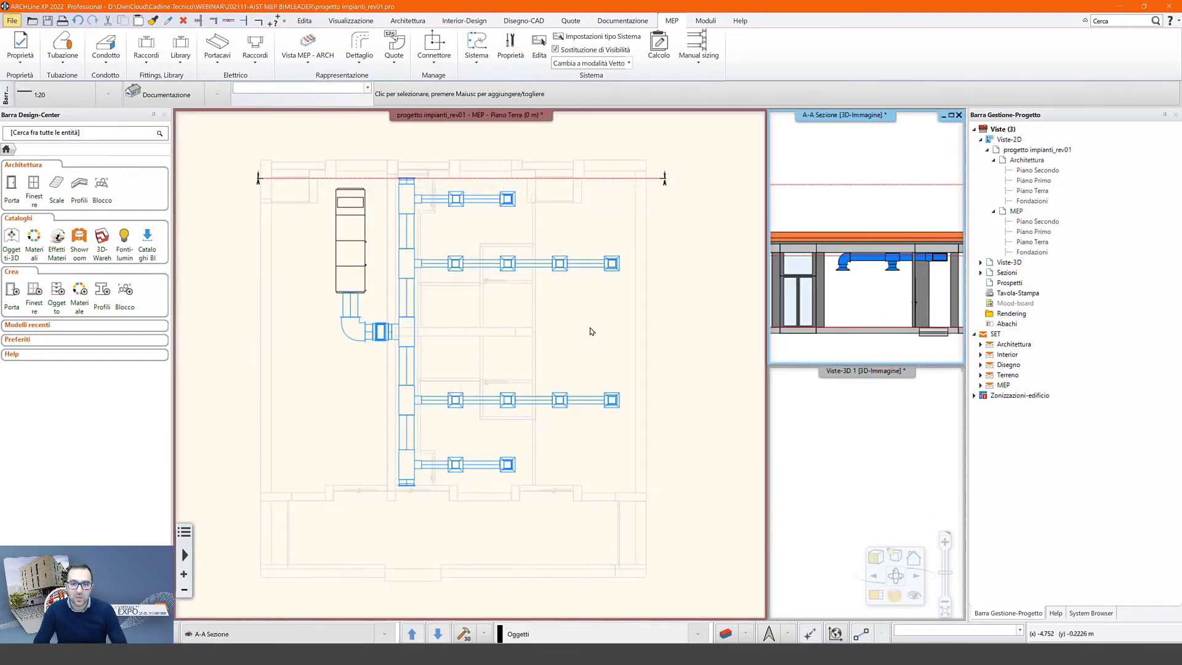
# - Upload the project to Project - School locker room as new model 'MEP model HVAC'
pyautogui.click(708, 20)
pyautogui.click(783, 64)
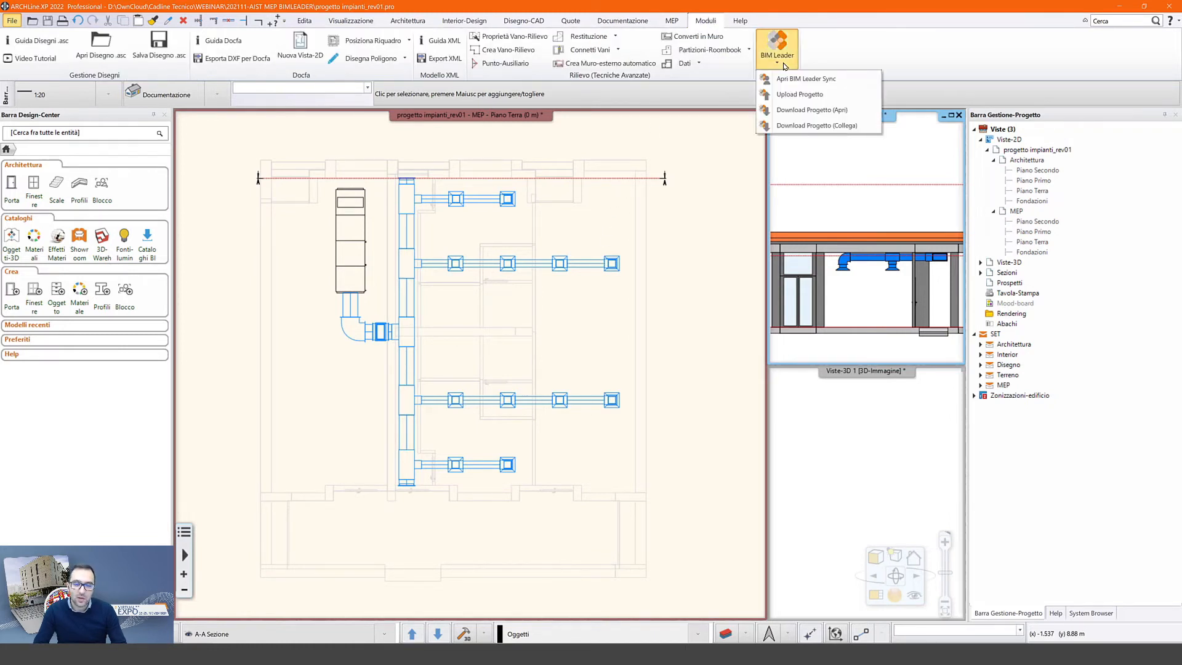
pyautogui.click(802, 96)
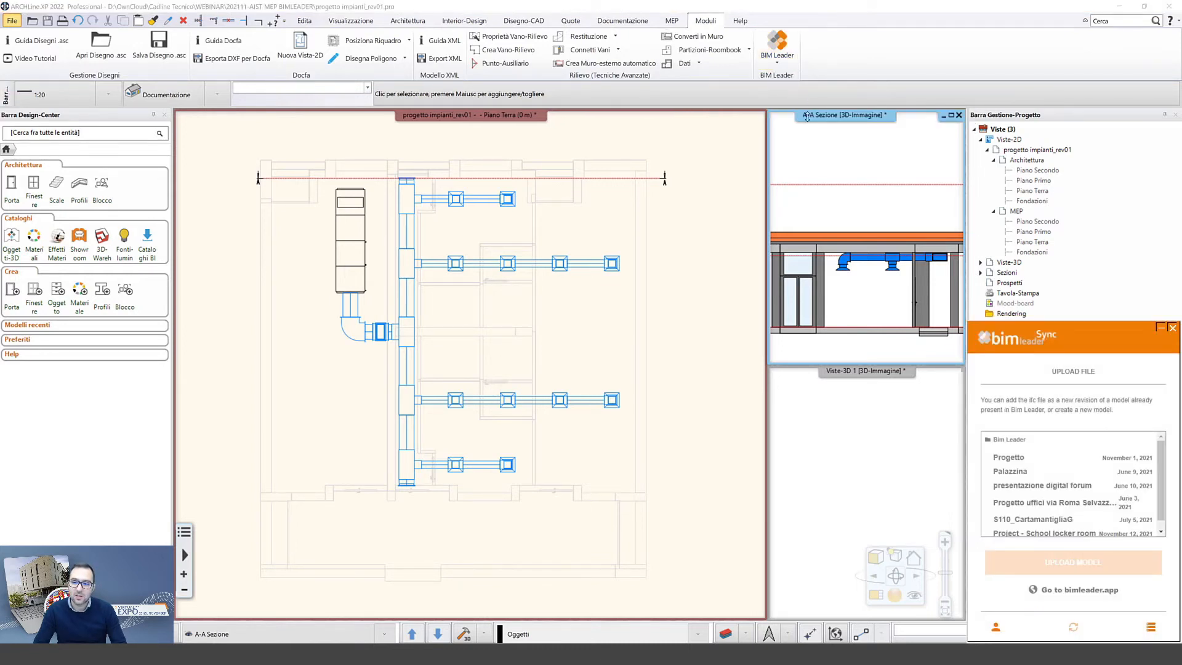
pyautogui.scroll(-1, 1049, 511)
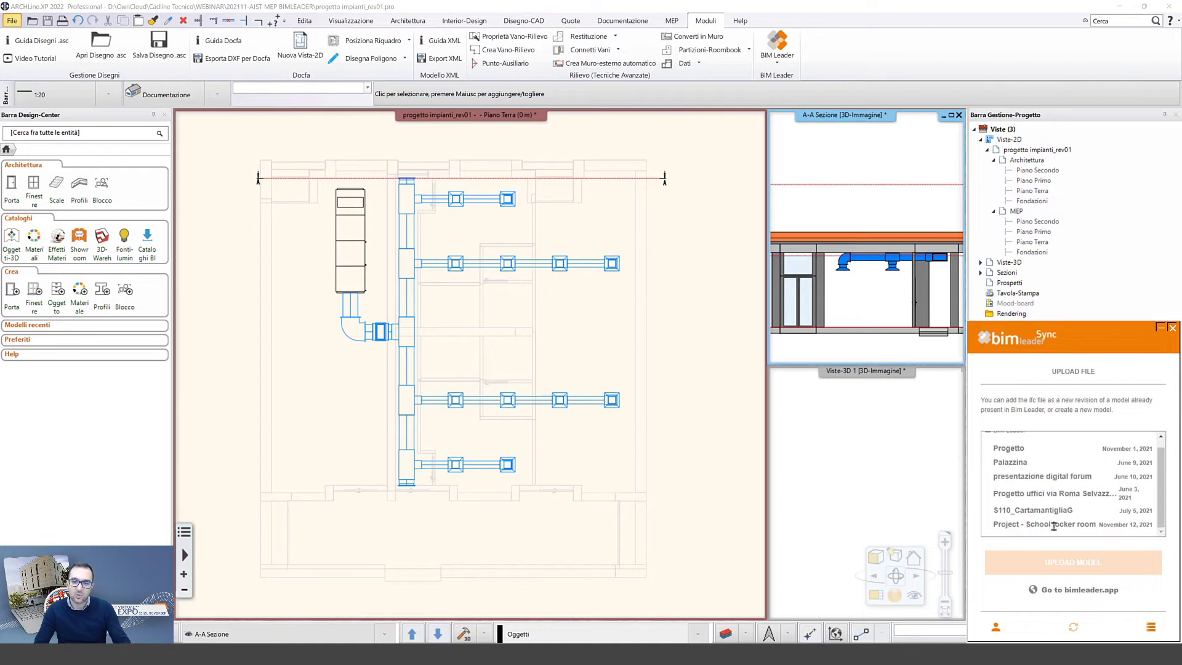
pyautogui.click(1054, 525)
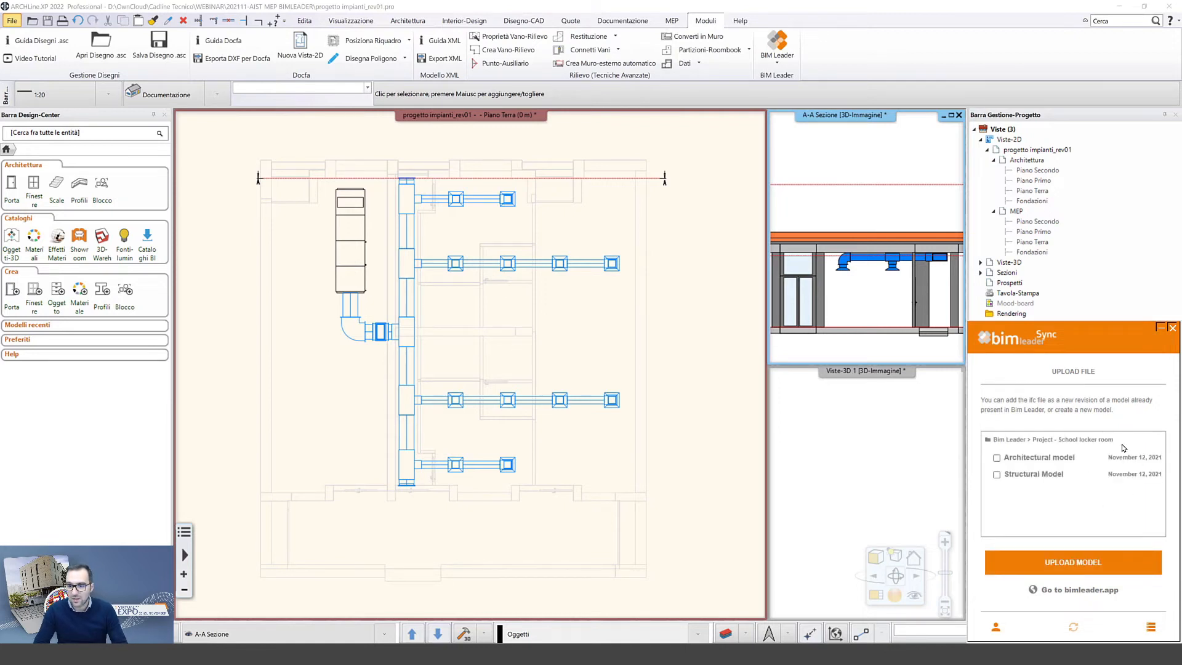
pyautogui.click(1057, 563)
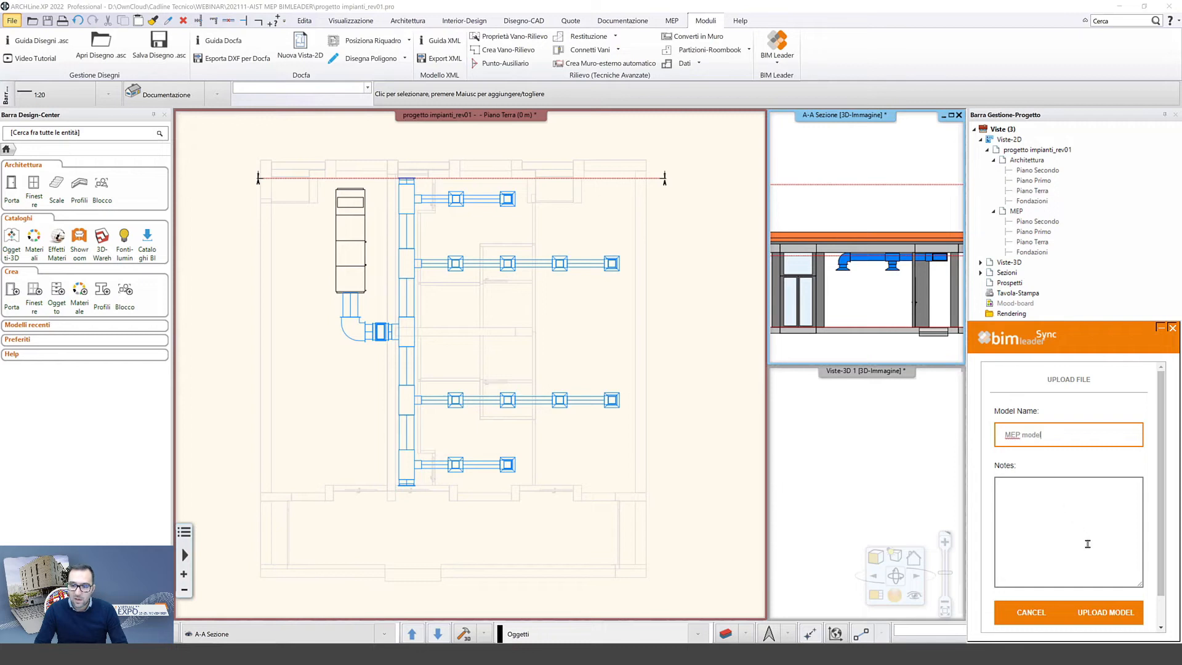
pyautogui.click(1115, 620)
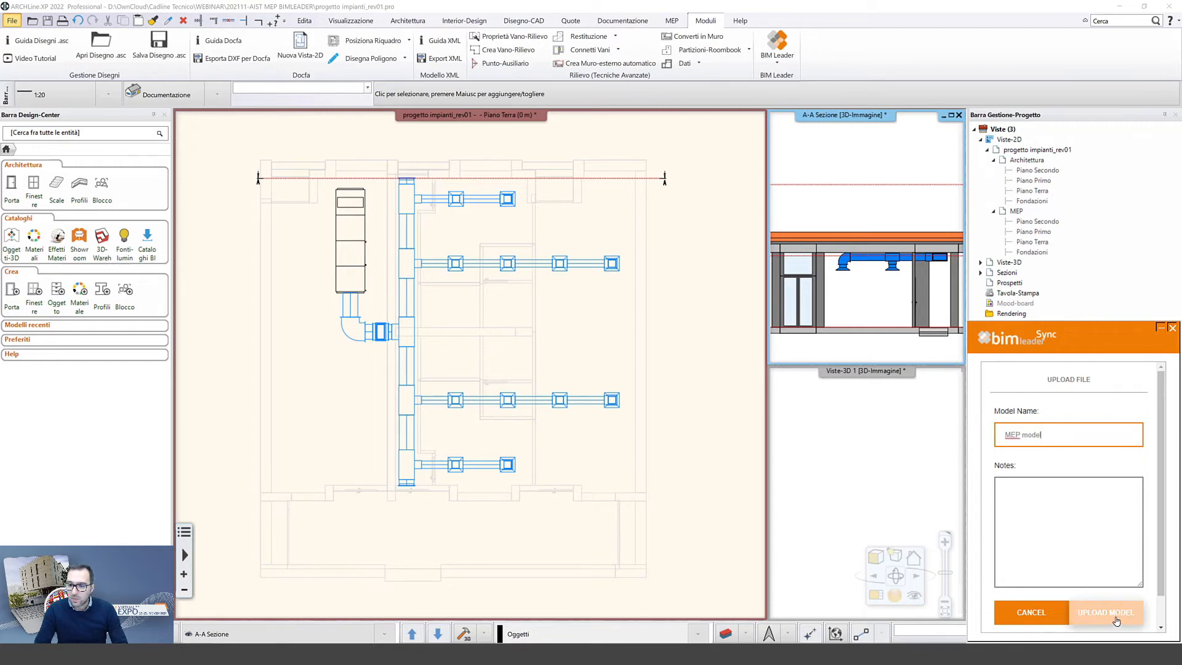
pyautogui.write('HVAC')
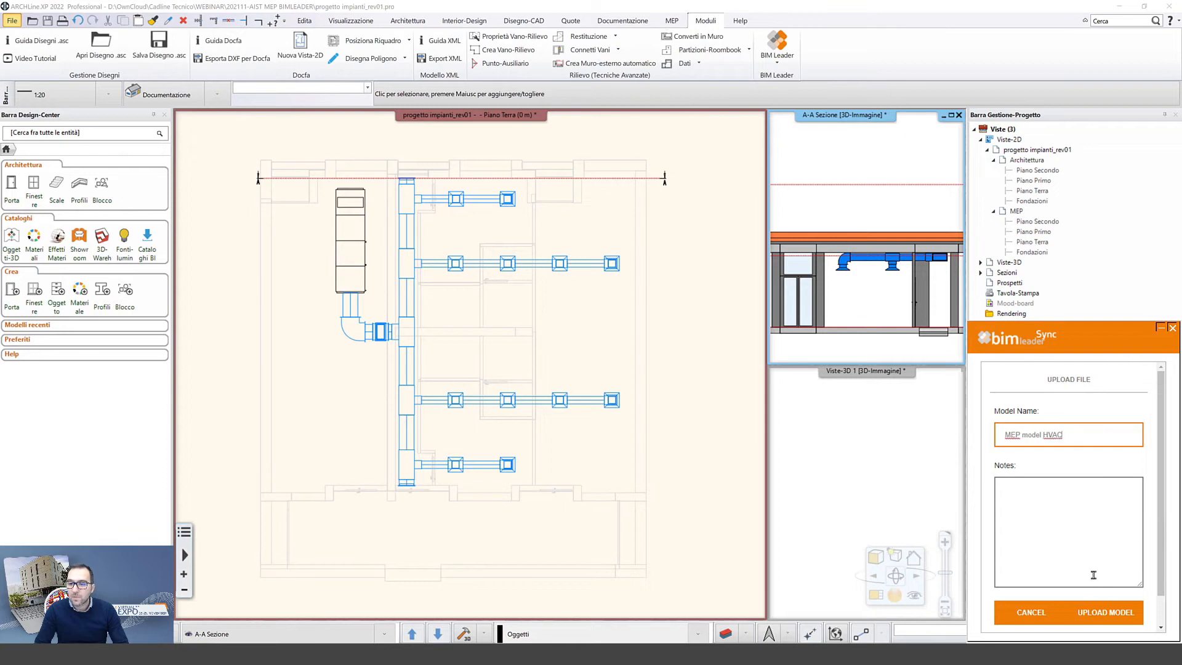
pyautogui.click(1110, 619)
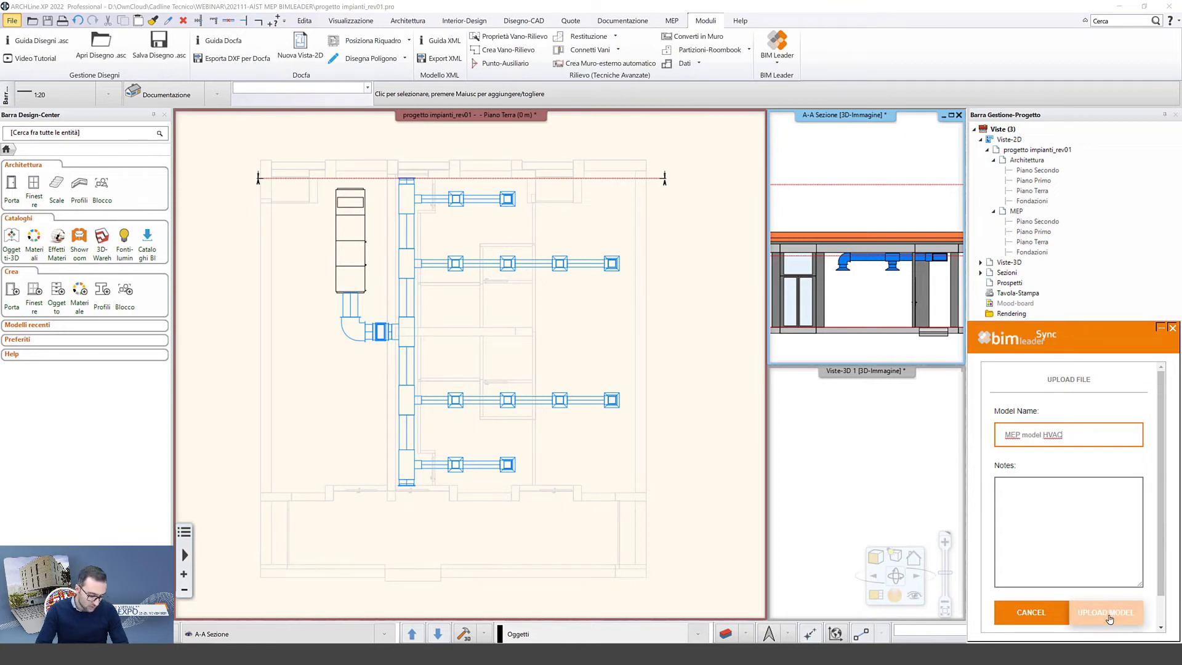
pyautogui.click(1107, 614)
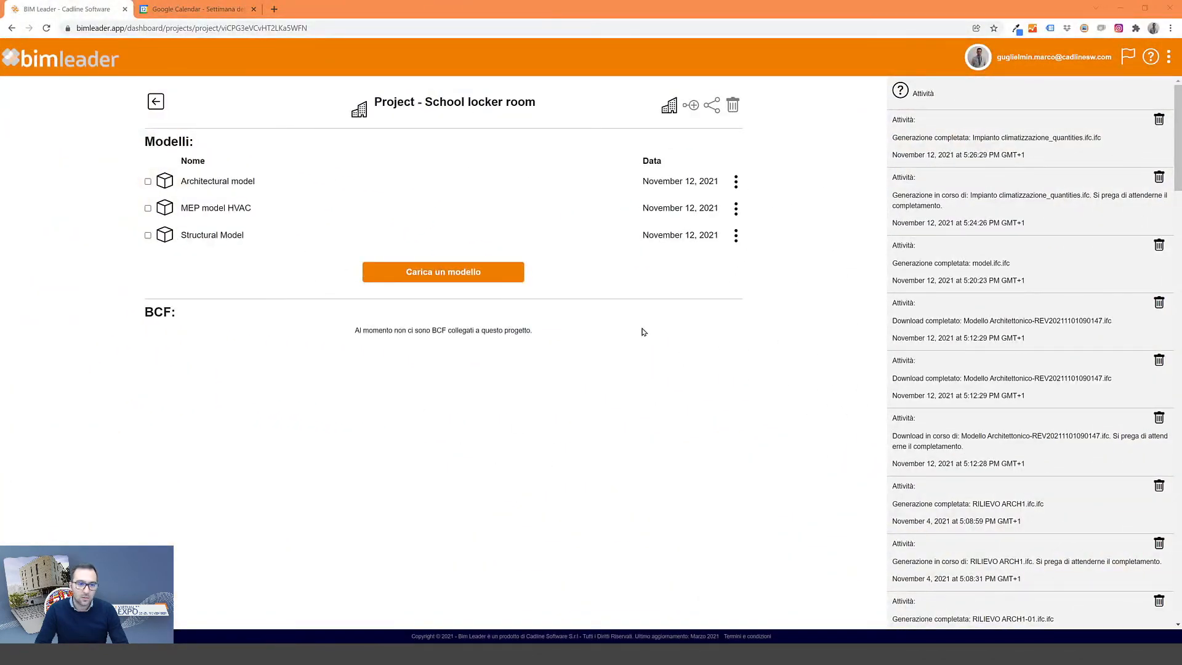
# - Open MEP model HVAC in the viewer and orbit it to a low frontal view
pyautogui.click(203, 209)
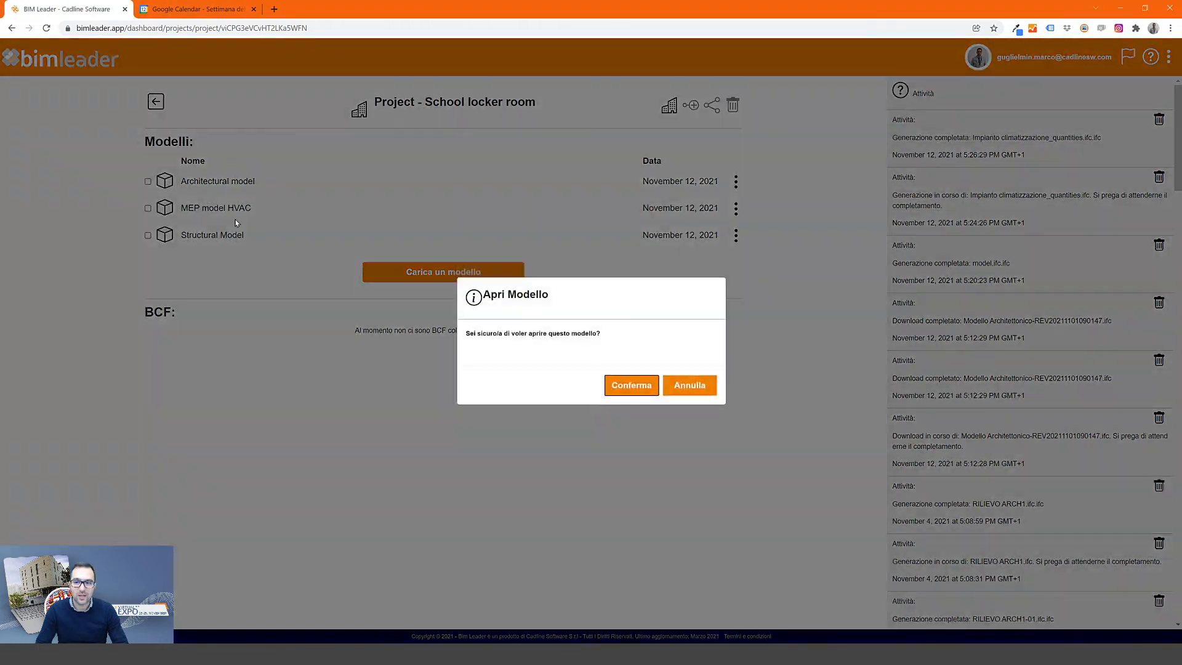
pyautogui.click(645, 389)
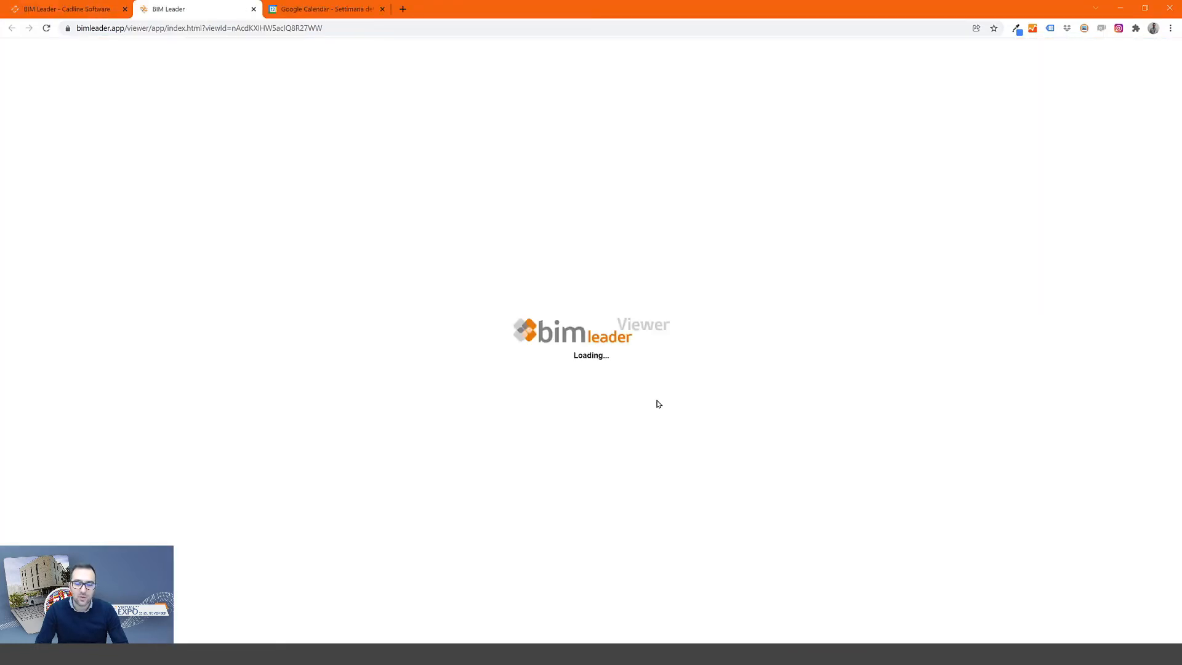
pyautogui.moveTo(623, 362)
pyautogui.mouseDown()
pyautogui.moveTo(567, 345)
pyautogui.moveTo(533, 300)
pyautogui.moveTo(752, 170)
pyautogui.moveTo(388, 203)
pyautogui.moveTo(453, 90)
pyautogui.mouseUp()
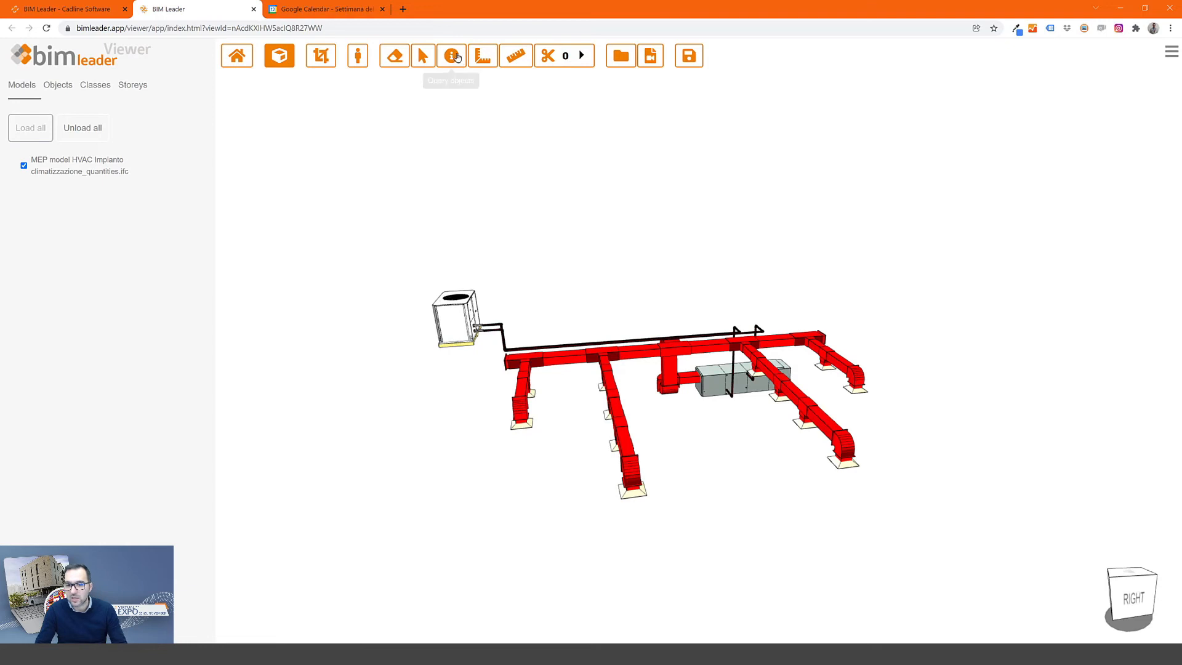
# - Inspect a duct's ARCHline.XP Common and Pset_FlowSegmentPipeSegment properties, then leave the viewer
pyautogui.click(451, 56)
pyautogui.click(639, 350)
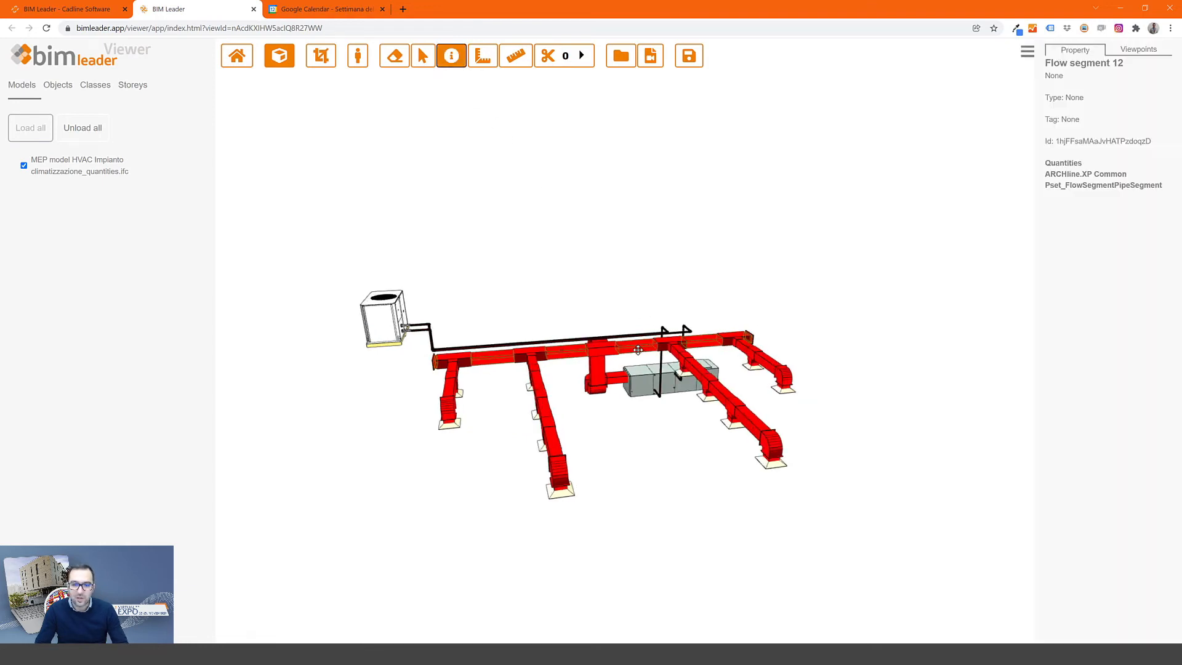
pyautogui.click(1067, 175)
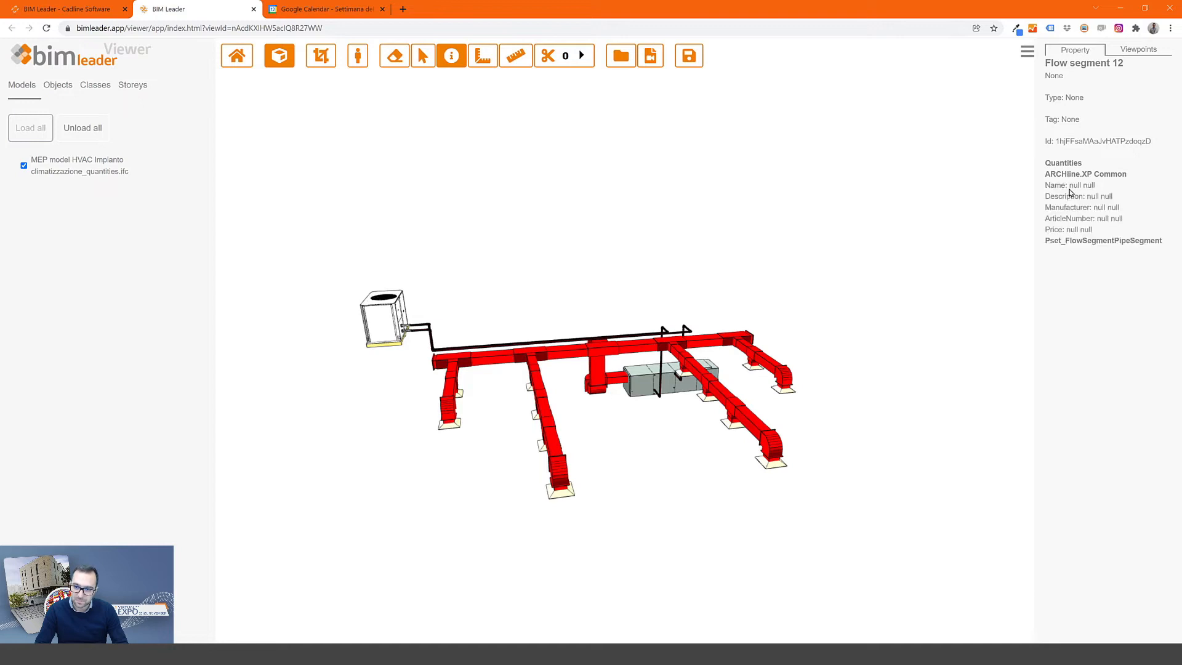
pyautogui.click(1074, 241)
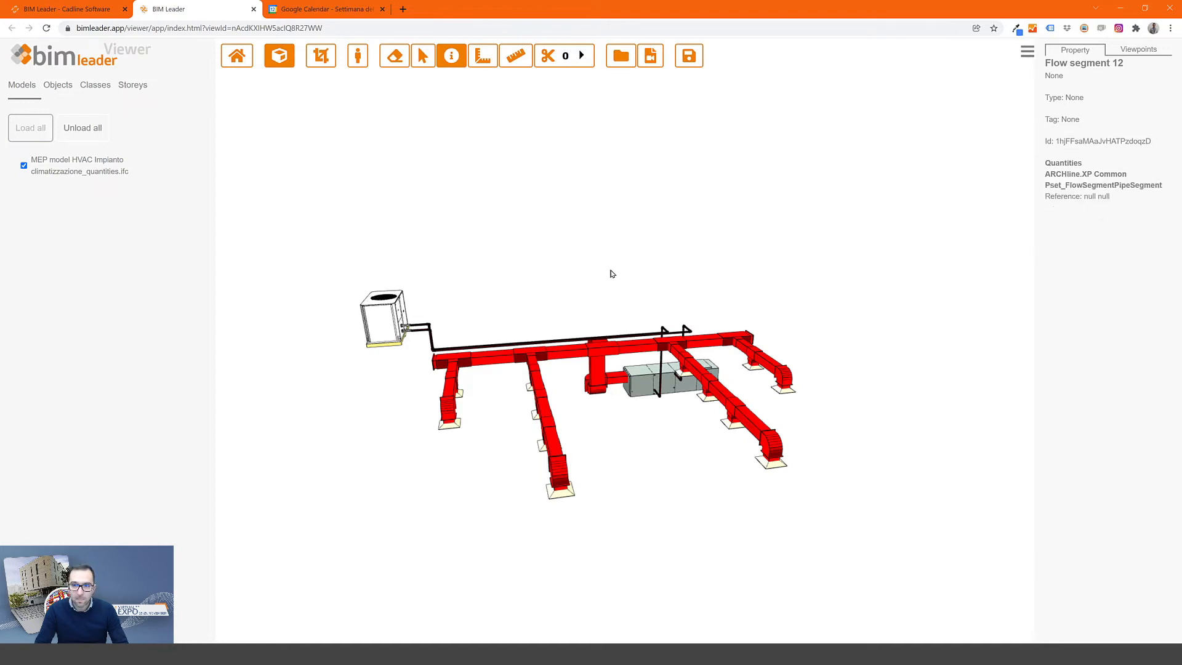
pyautogui.click(451, 57)
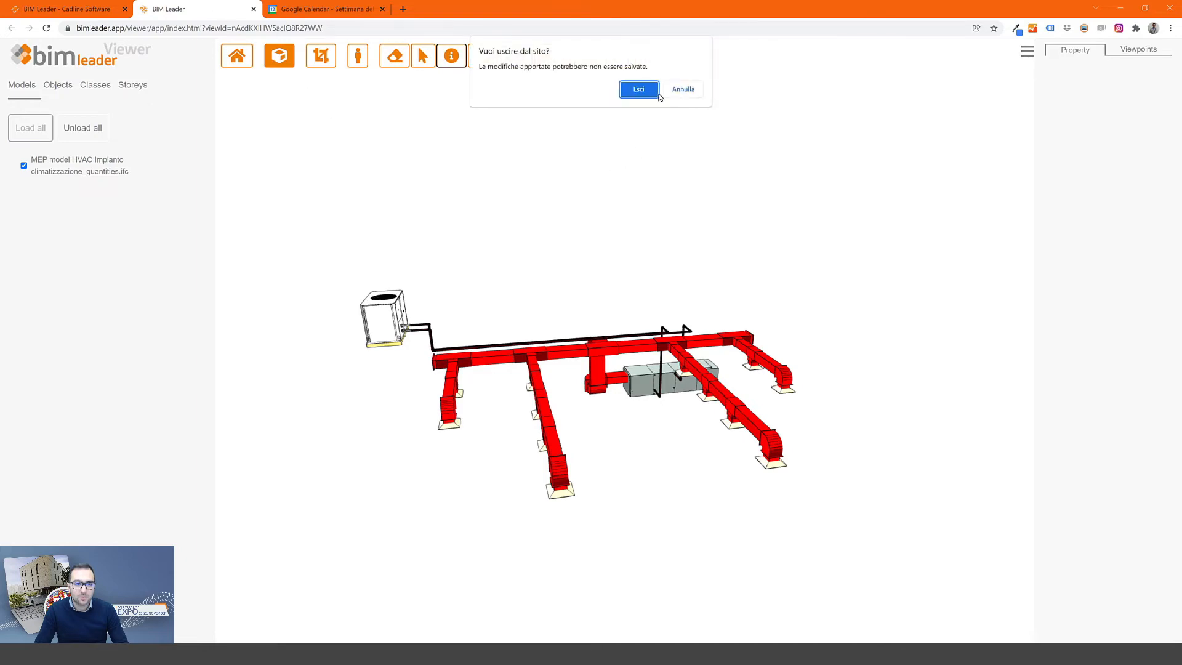
pyautogui.click(643, 91)
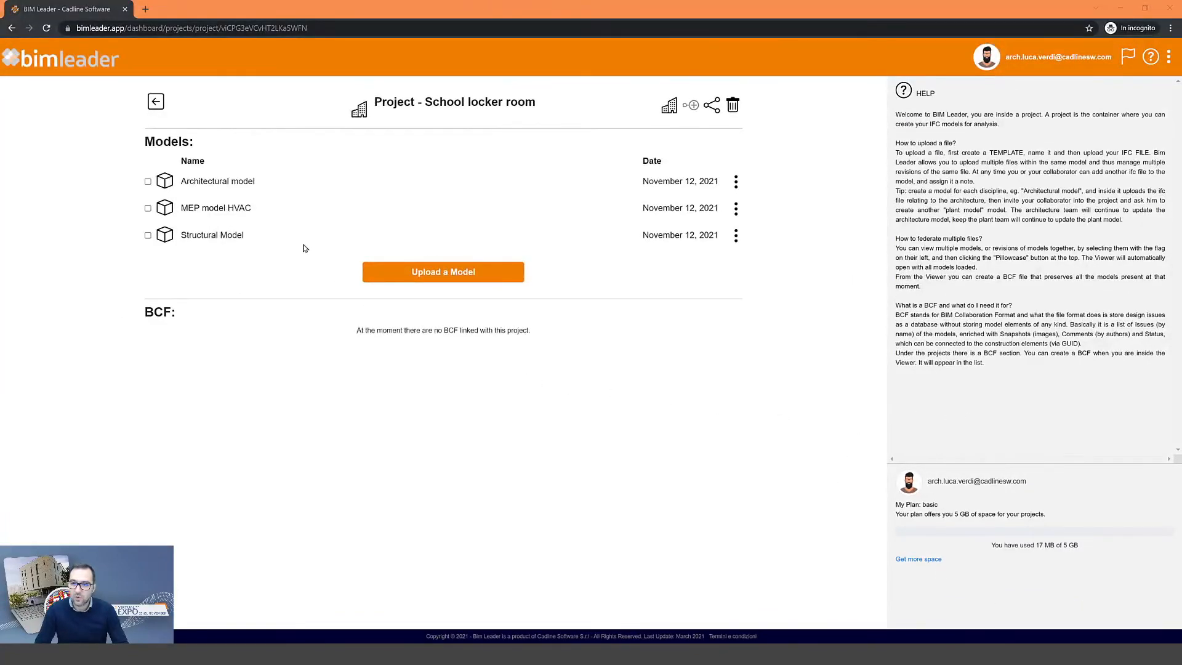
pyautogui.moveTo(1016, 59); pyautogui.dragTo(1094, 67)
pyautogui.click(765, 376)
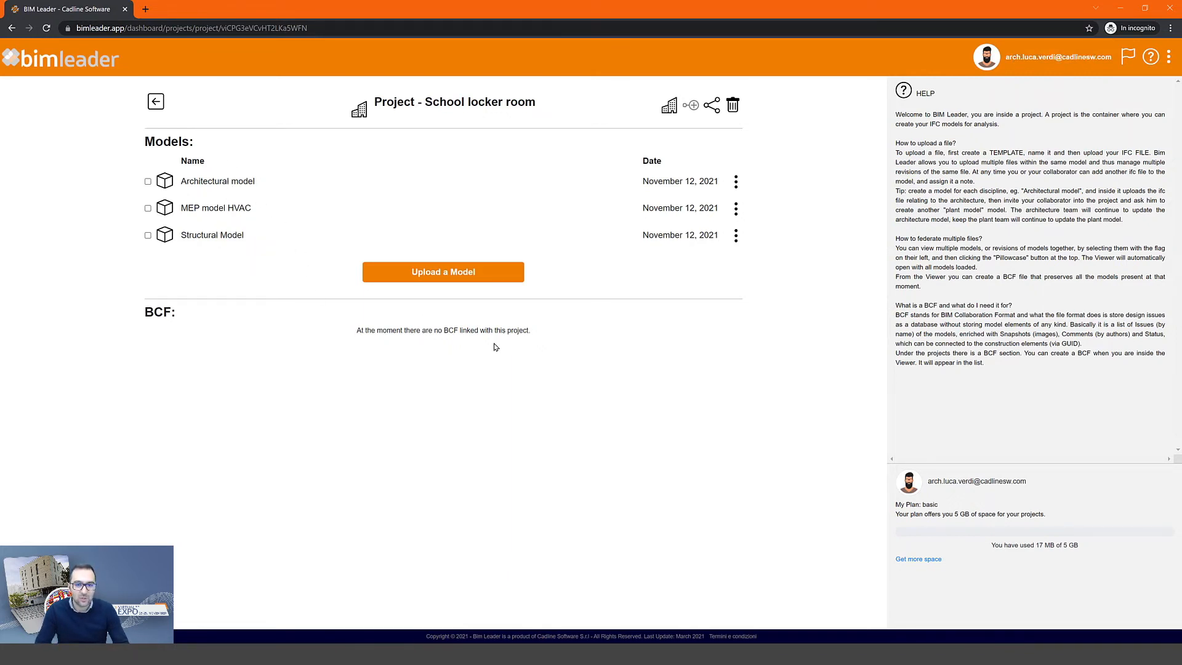
pyautogui.moveTo(140, 315); pyautogui.dragTo(192, 319)
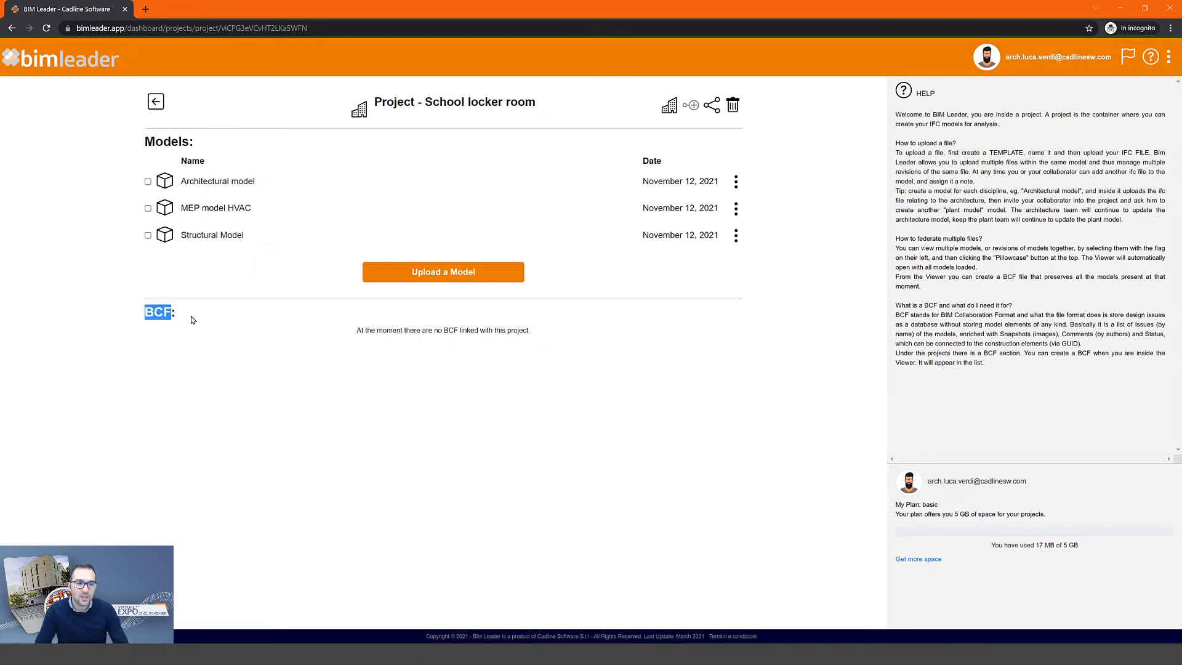
pyautogui.click(419, 383)
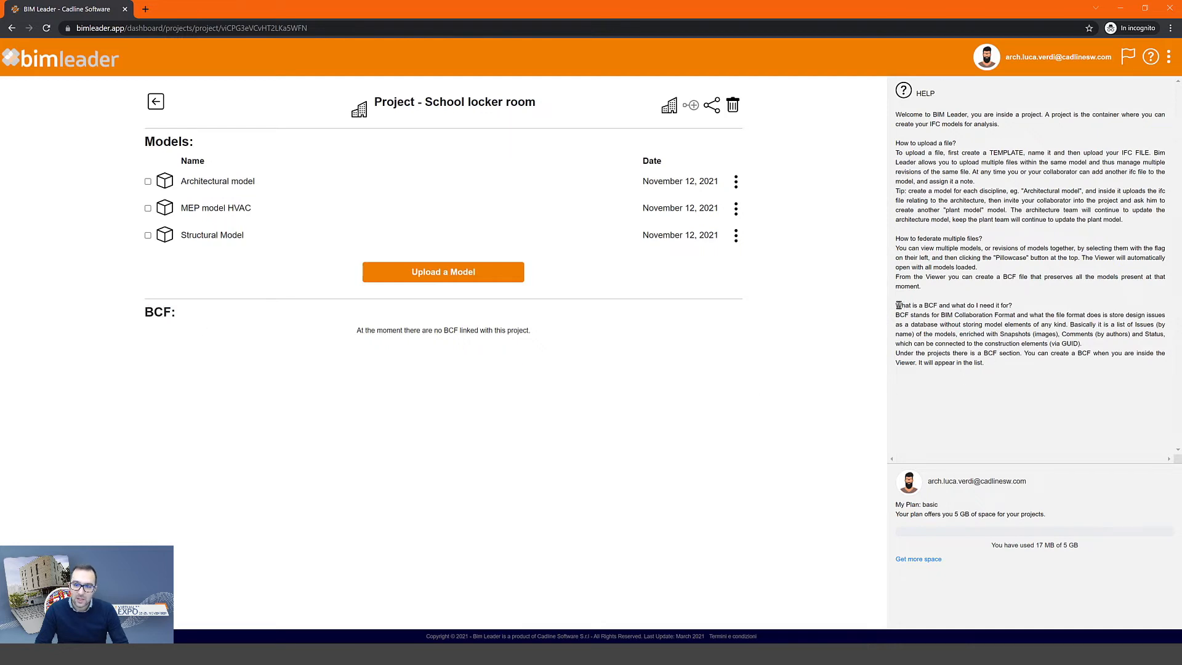
pyautogui.moveTo(896, 305); pyautogui.dragTo(1015, 311)
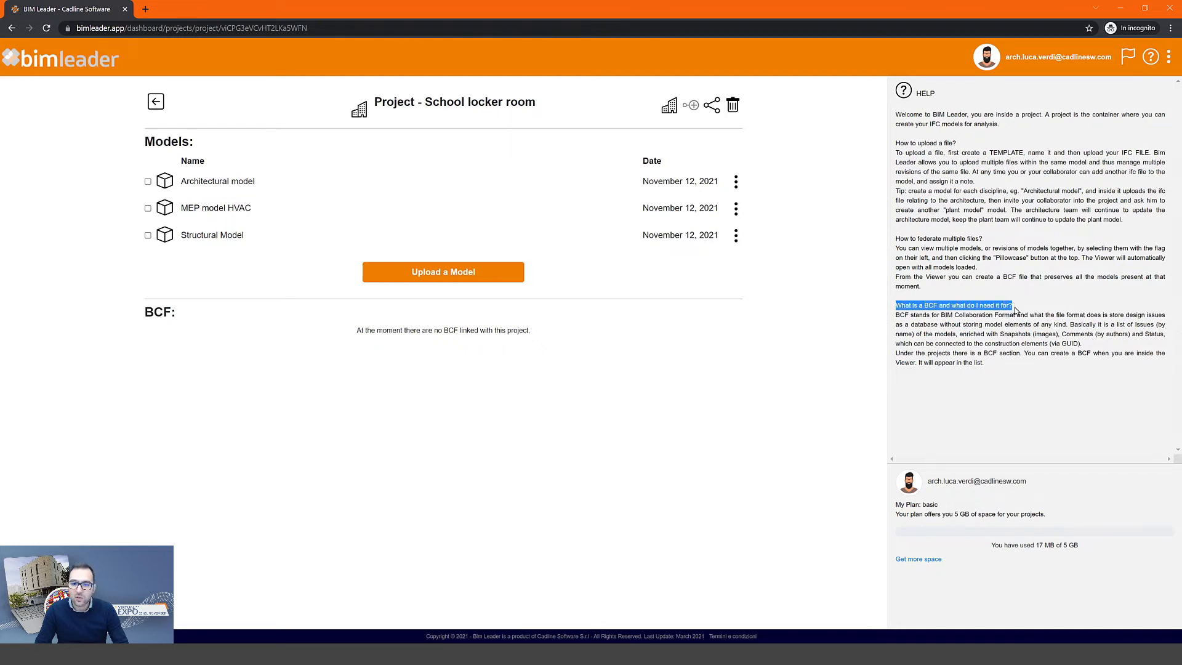
pyautogui.click(820, 360)
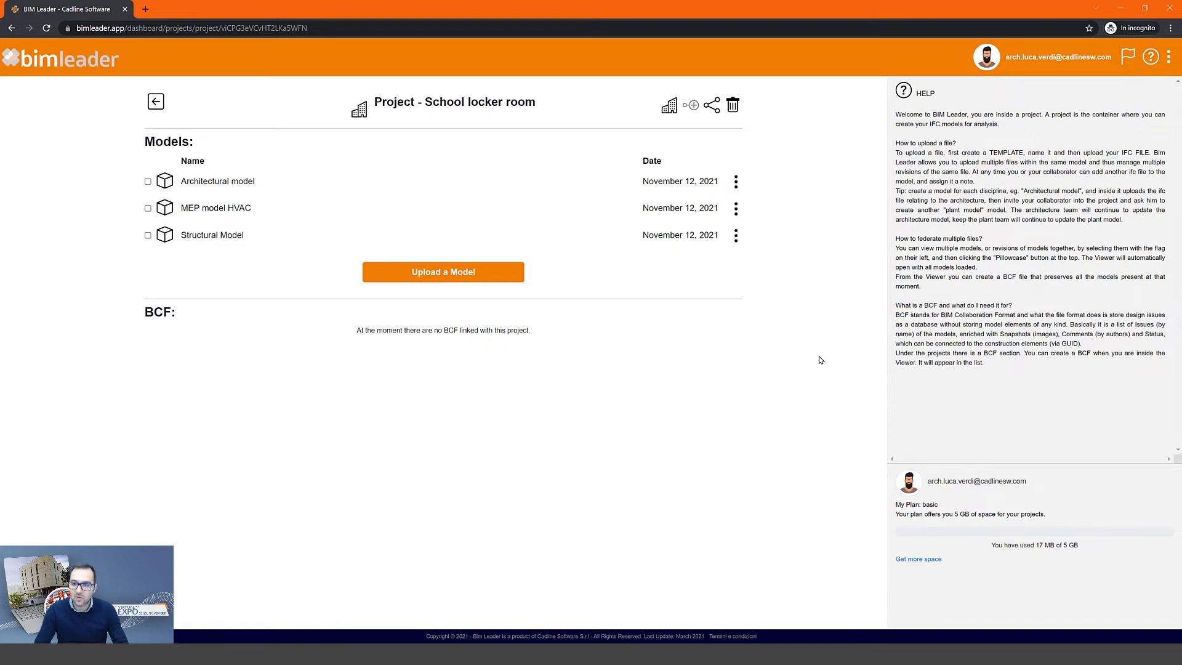
pyautogui.doubleClick(1140, 325)
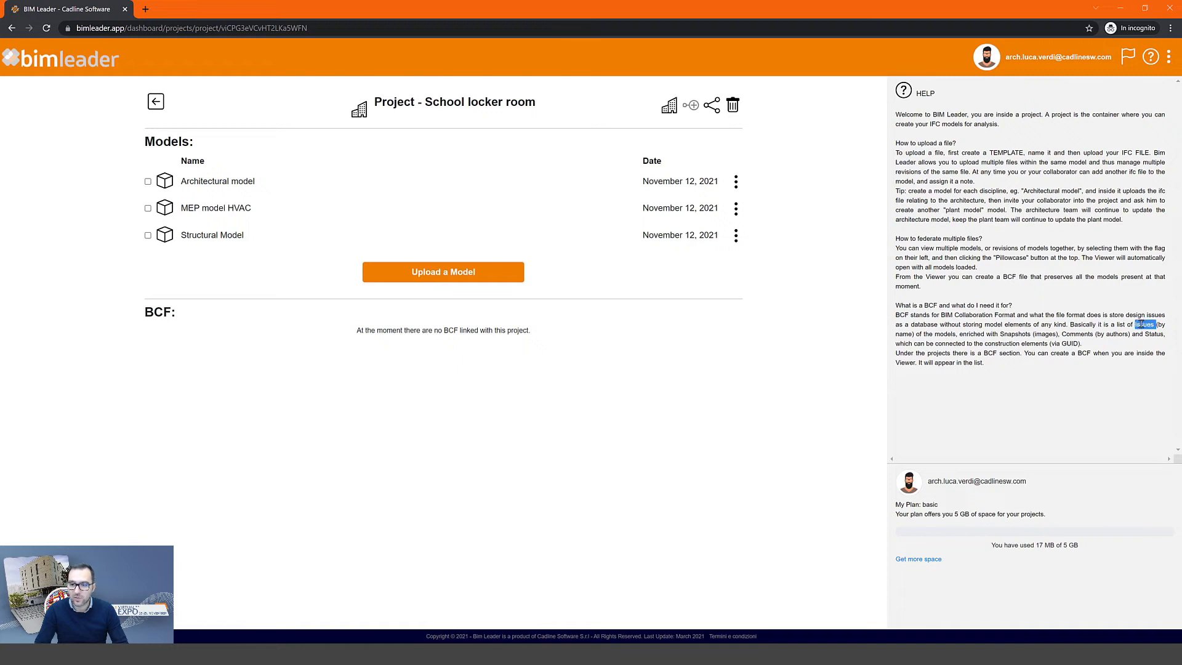
pyautogui.doubleClick(946, 334)
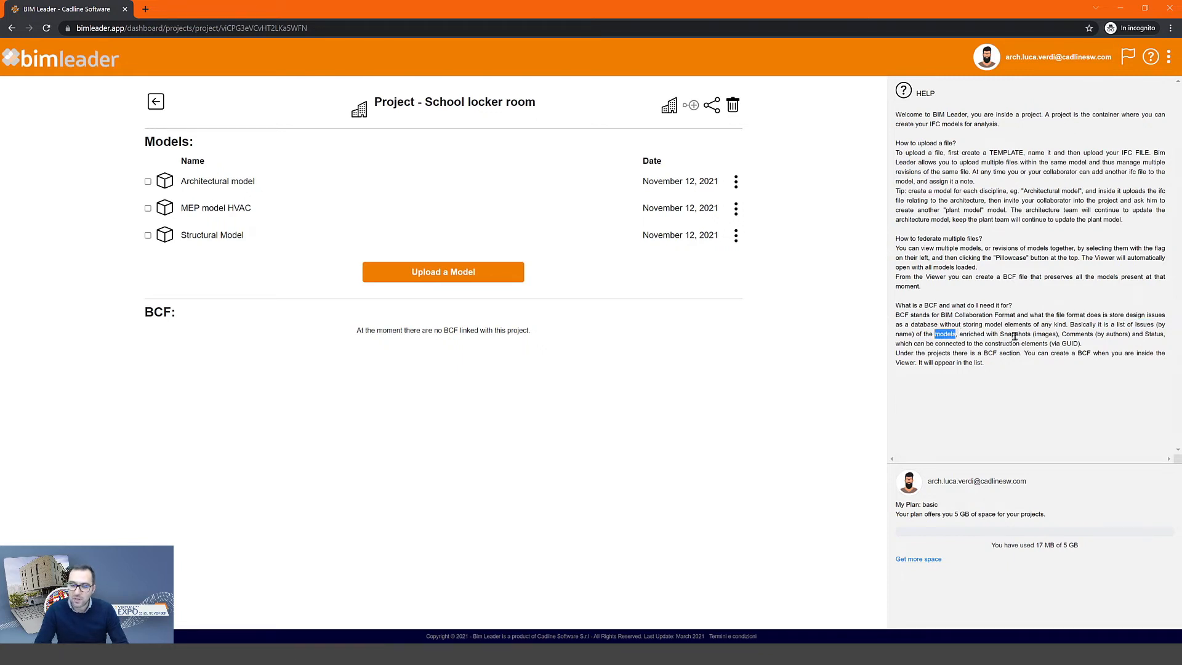
pyautogui.doubleClick(1015, 333)
pyautogui.click(1011, 370)
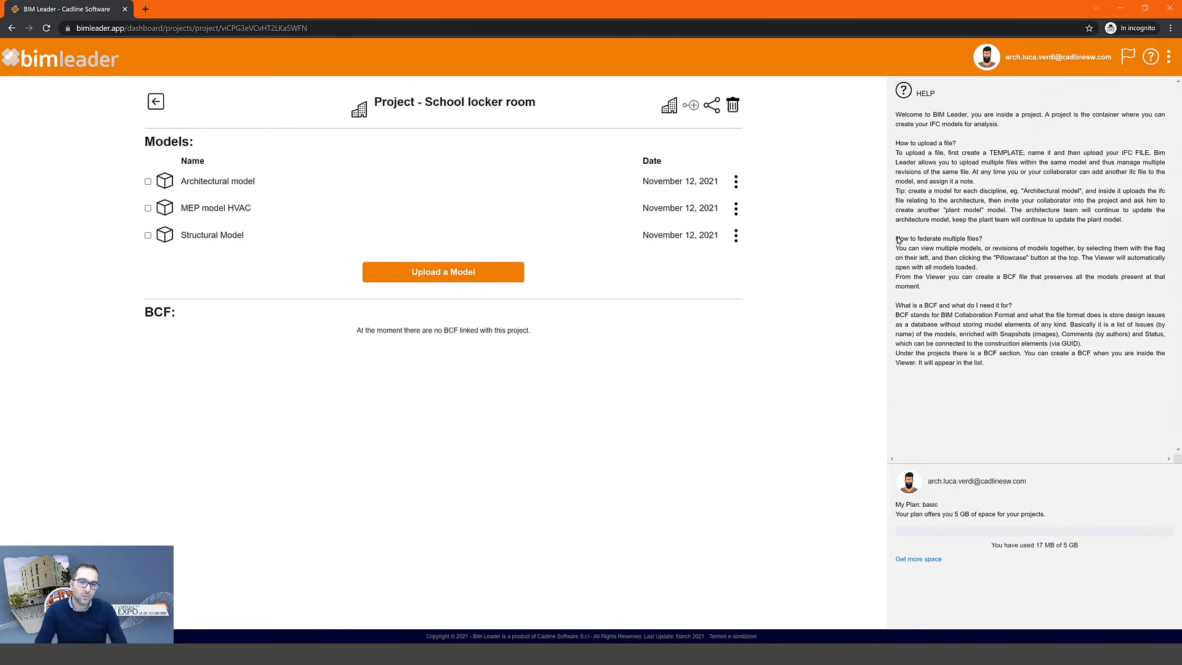
pyautogui.moveTo(898, 236); pyautogui.dragTo(992, 240)
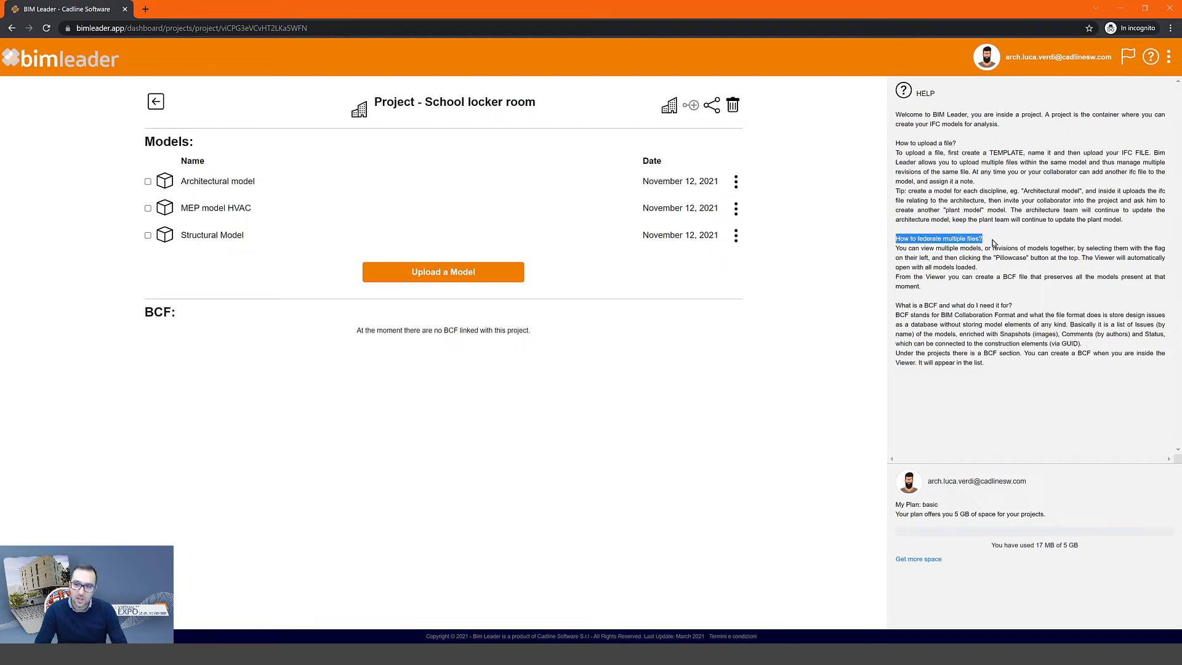
pyautogui.click(1001, 241)
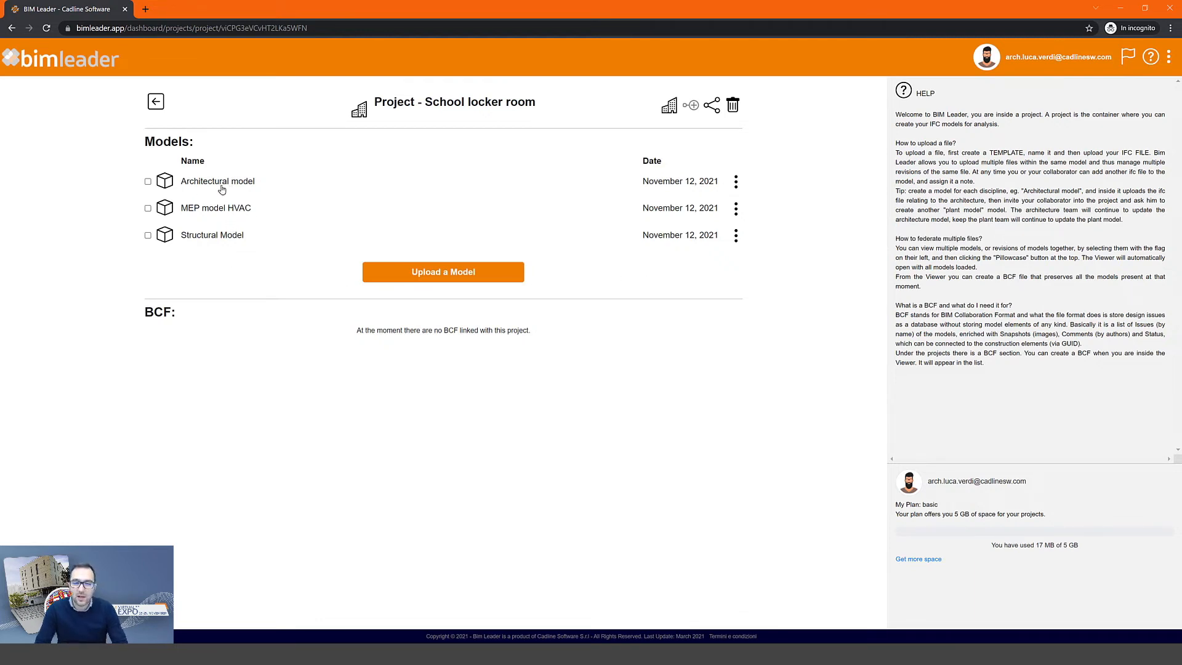
# - Federate the Architectural, MEP HVAC and Structural models and open them together in the viewer
pyautogui.click(148, 183)
pyautogui.click(148, 209)
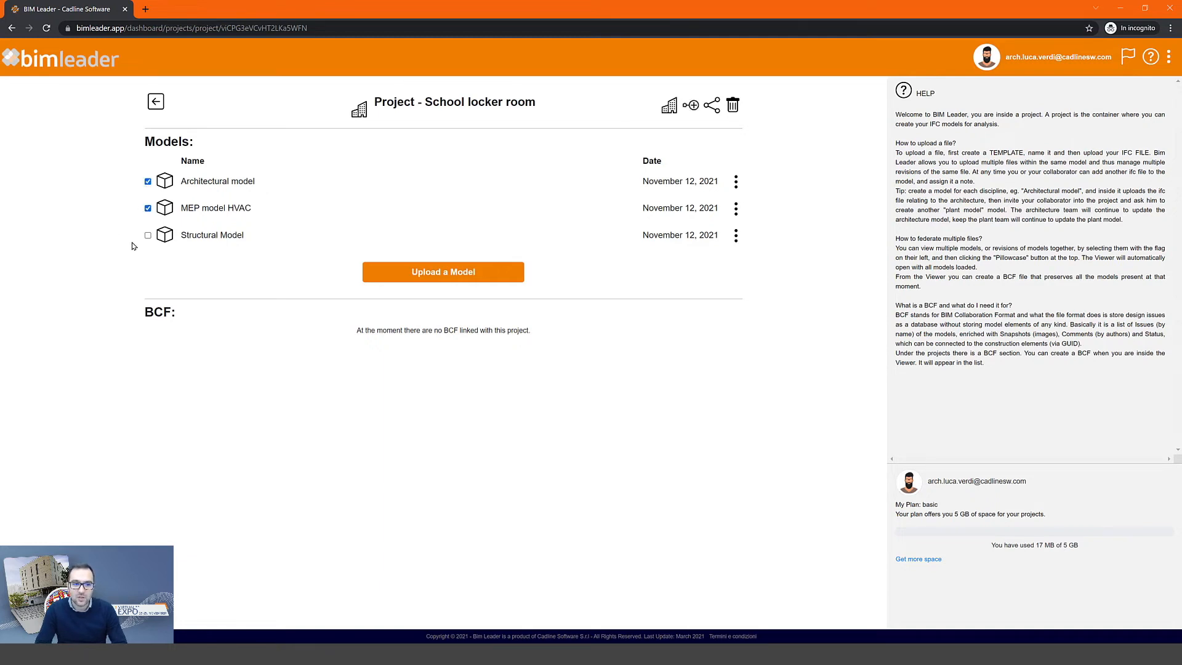
pyautogui.click(148, 235)
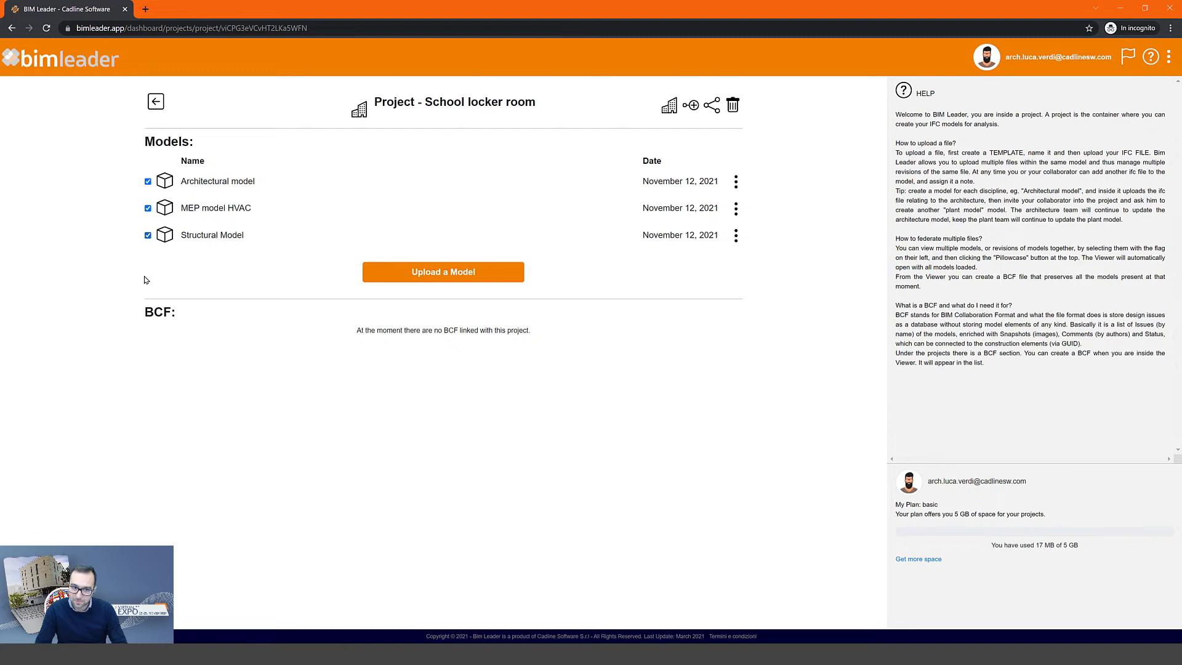
pyautogui.click(690, 106)
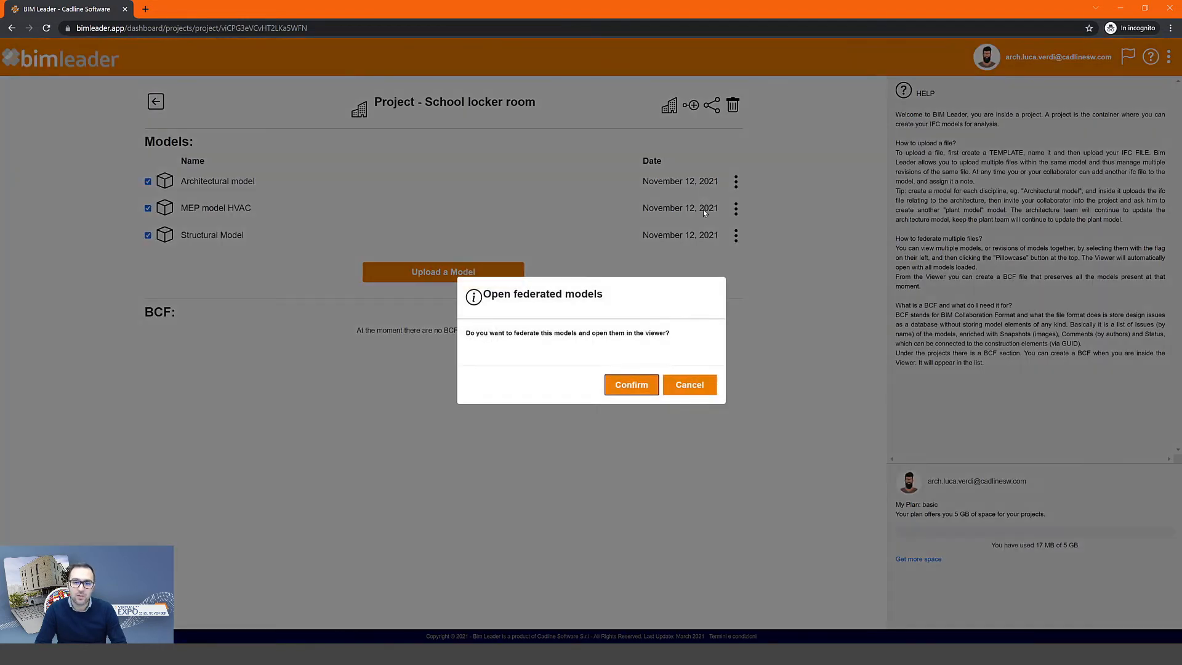
pyautogui.click(631, 385)
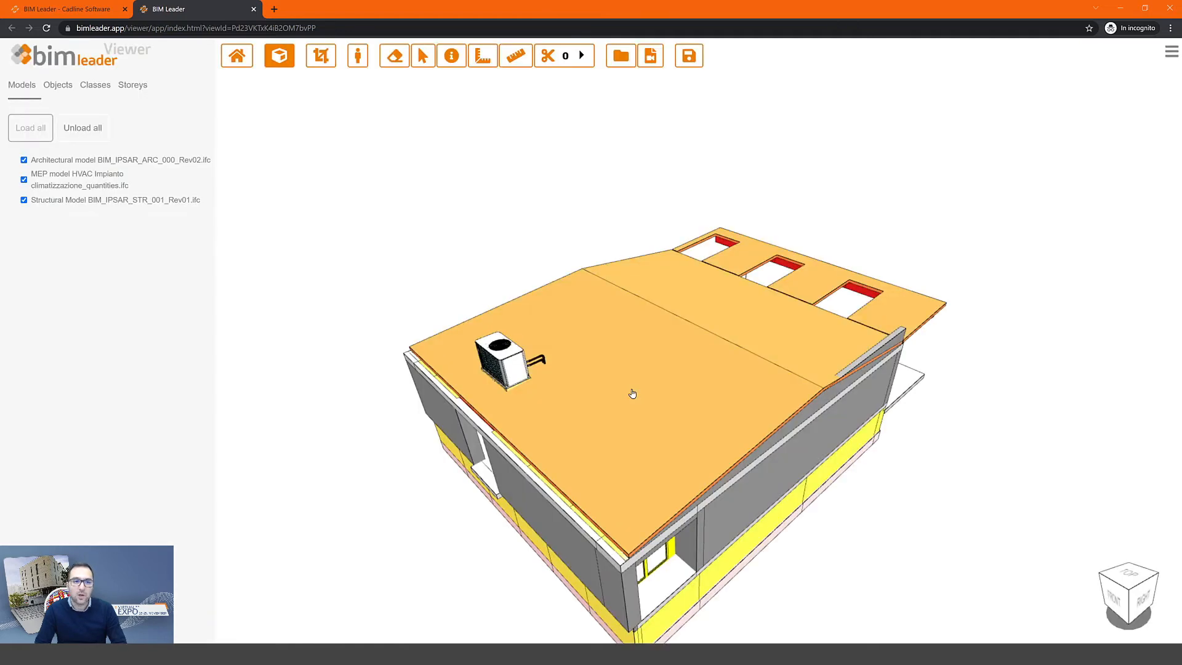
# - In the Objects tree, uncheck Architectural model > IfcSite > IfcBuilding > PC to hide that storey
pyautogui.moveTo(612, 374)
pyautogui.mouseDown()
pyautogui.moveTo(584, 271)
pyautogui.moveTo(548, 222)
pyautogui.moveTo(608, 201)
pyautogui.moveTo(542, 194)
pyautogui.mouseUp()
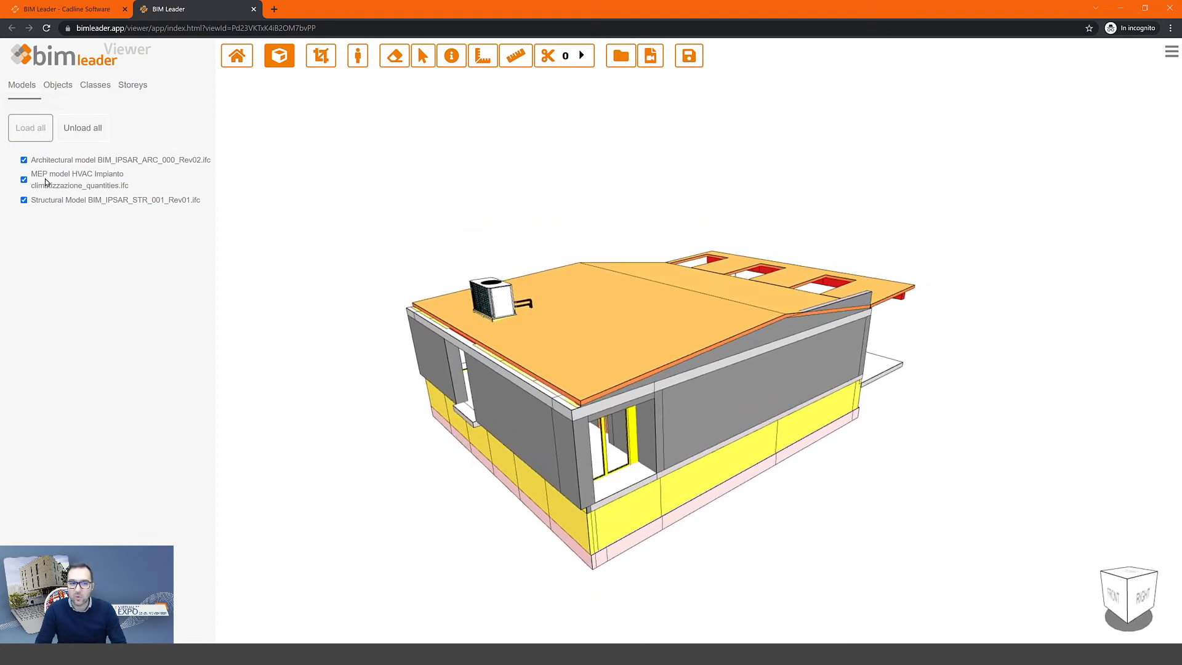
pyautogui.rightClick(93, 162)
pyautogui.click(61, 85)
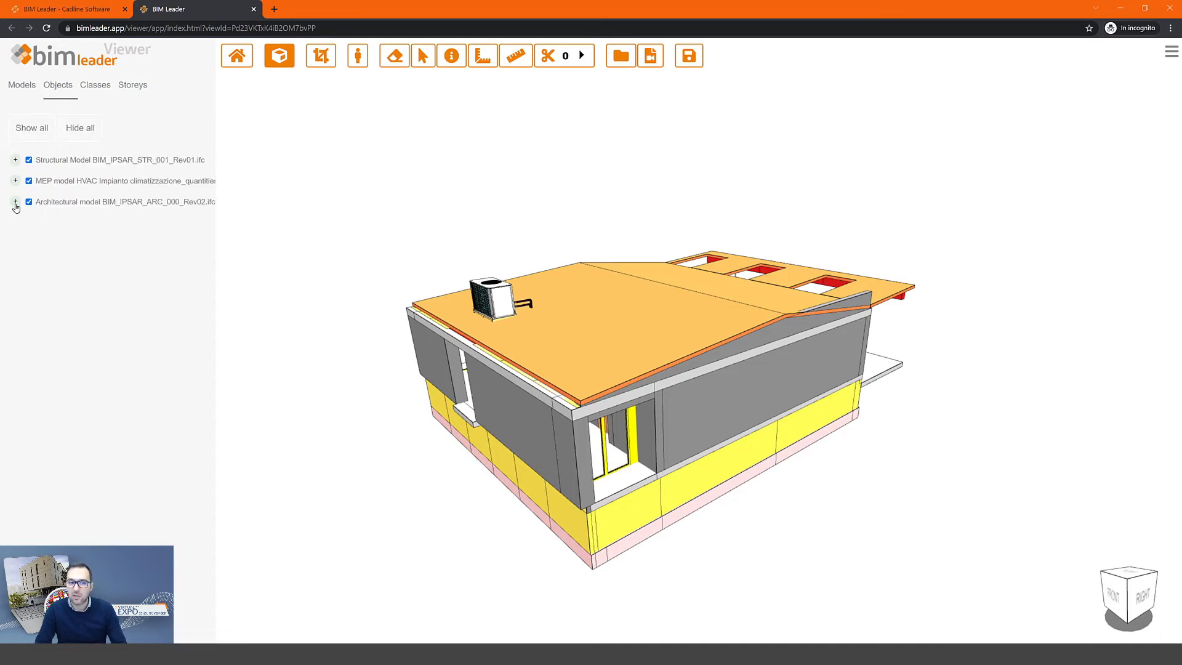
pyautogui.click(16, 203)
pyautogui.click(28, 215)
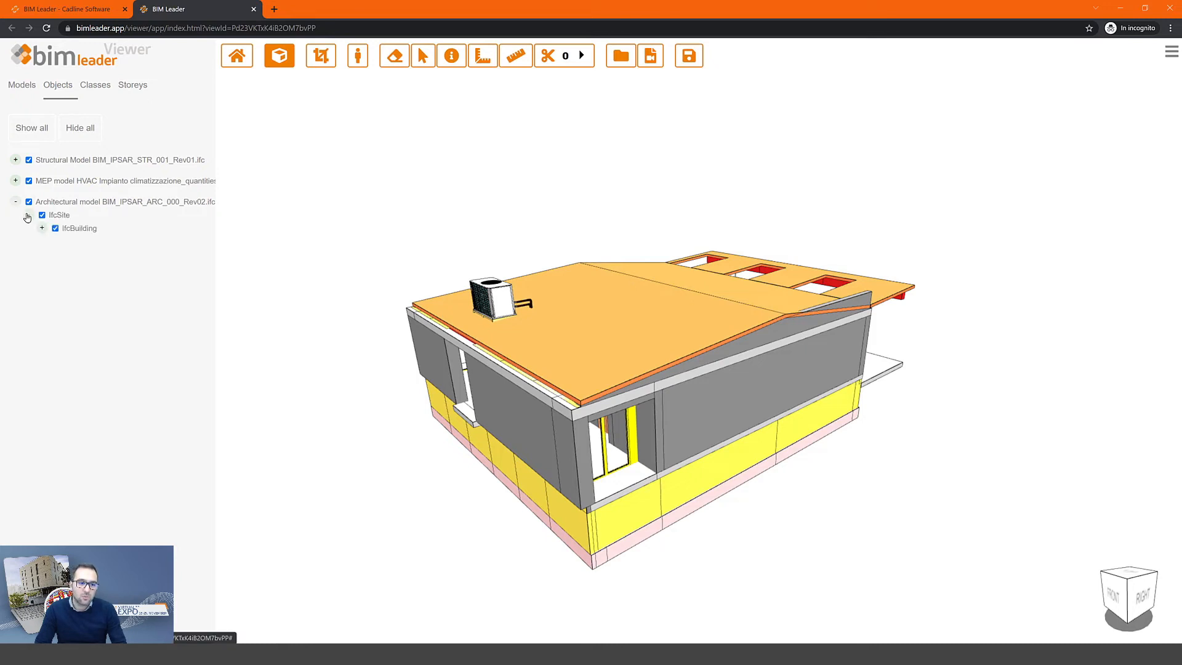
pyautogui.click(42, 228)
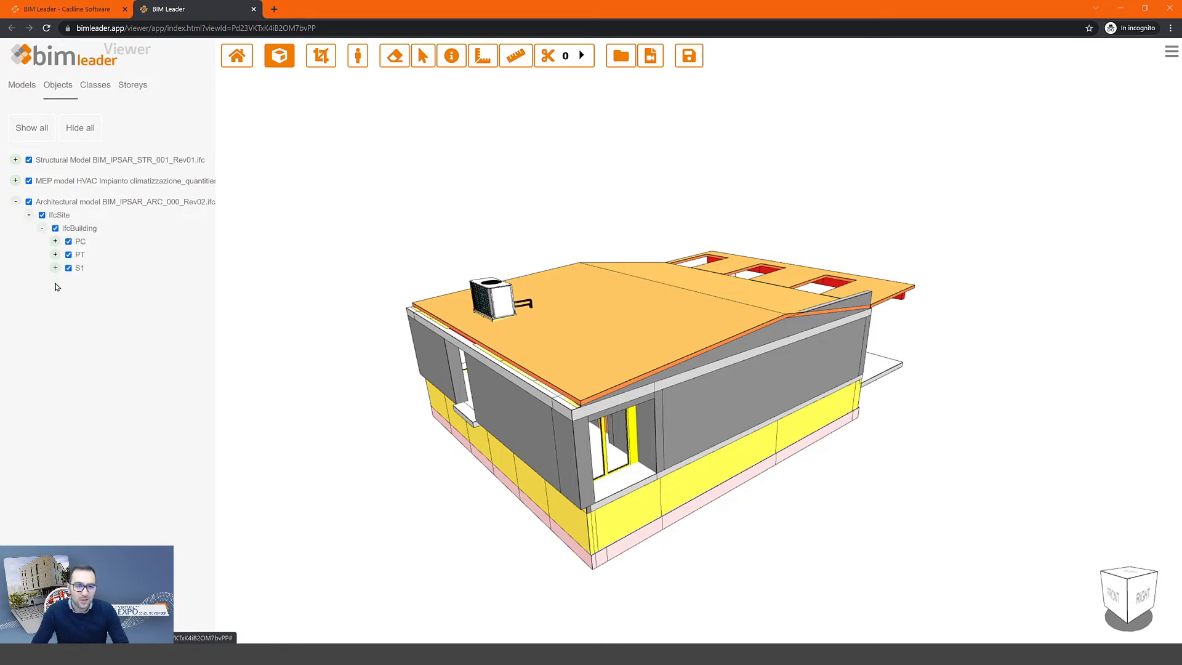
pyautogui.click(68, 242)
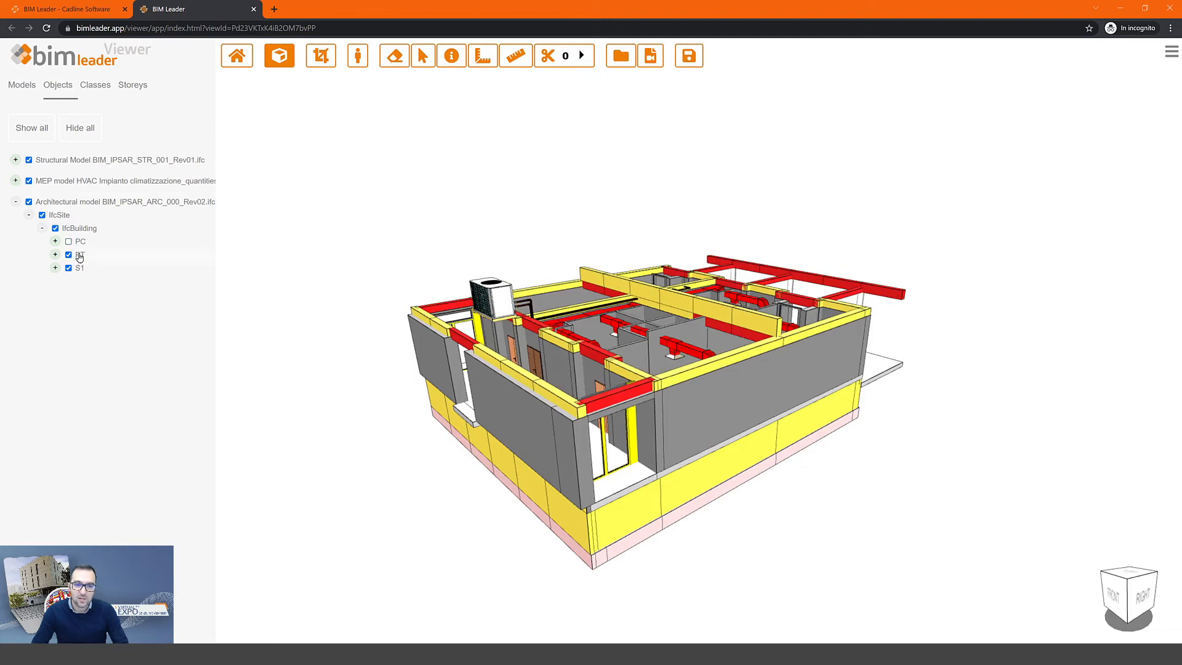
pyautogui.rightClick(79, 257)
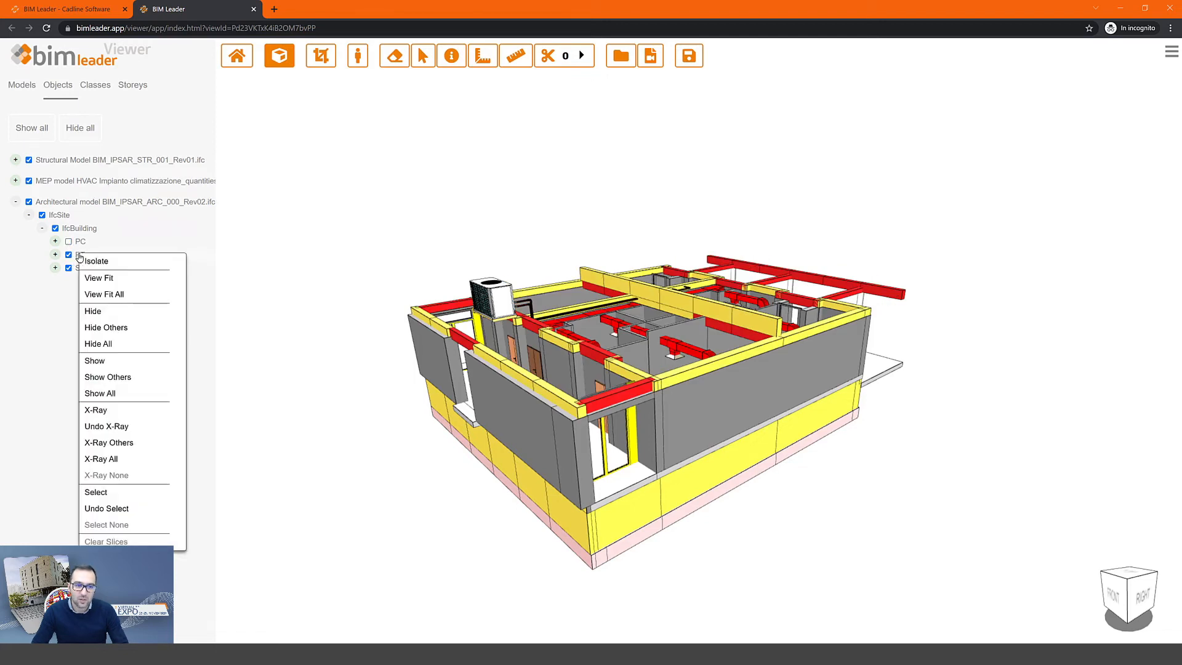
# - Set the PT storey to X-Ray, reorient the model, and activate the Query tool
pyautogui.click(120, 411)
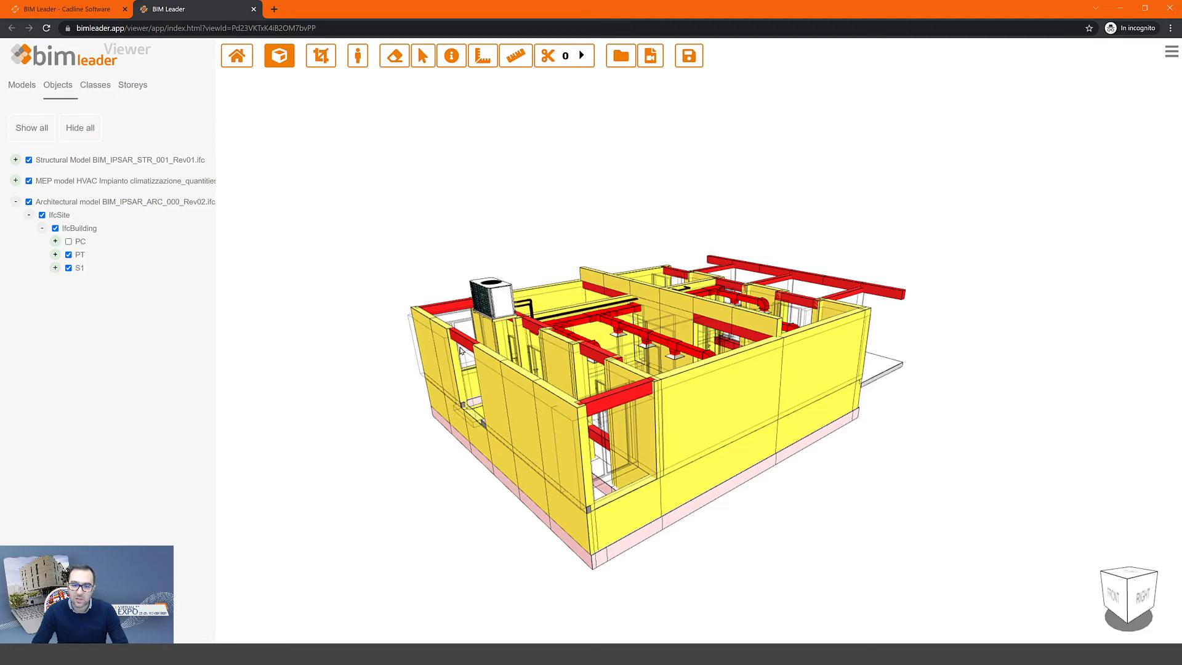
pyautogui.moveTo(691, 358); pyautogui.dragTo(394, 525)
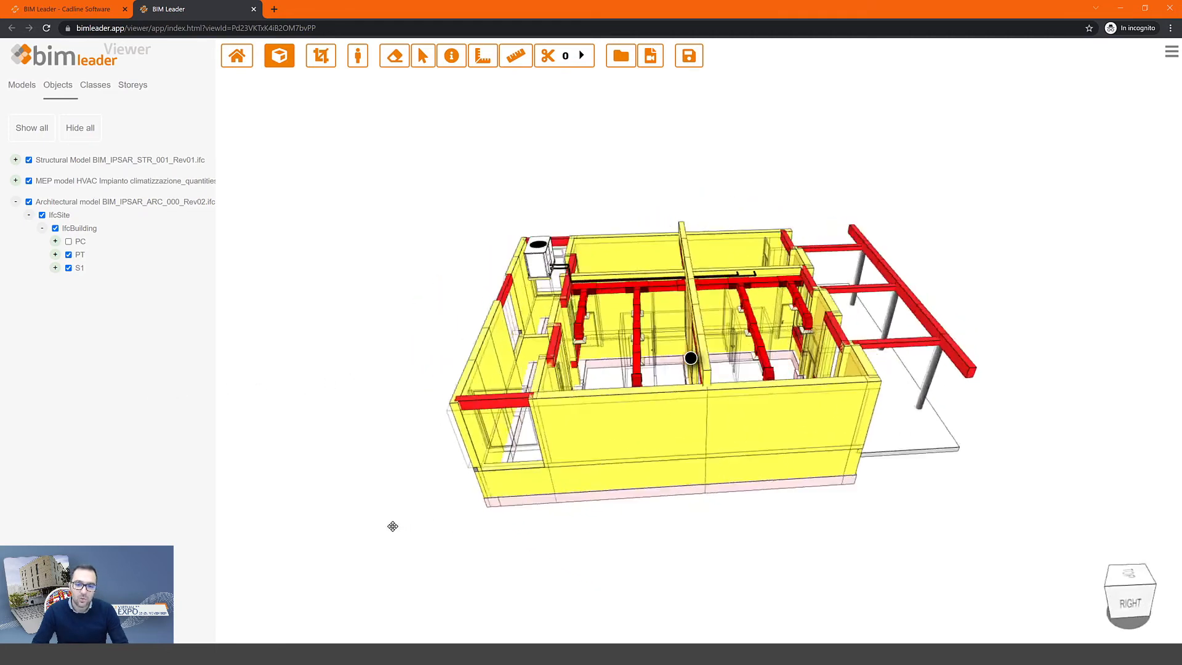
pyautogui.moveTo(700, 451); pyautogui.dragTo(591, 387)
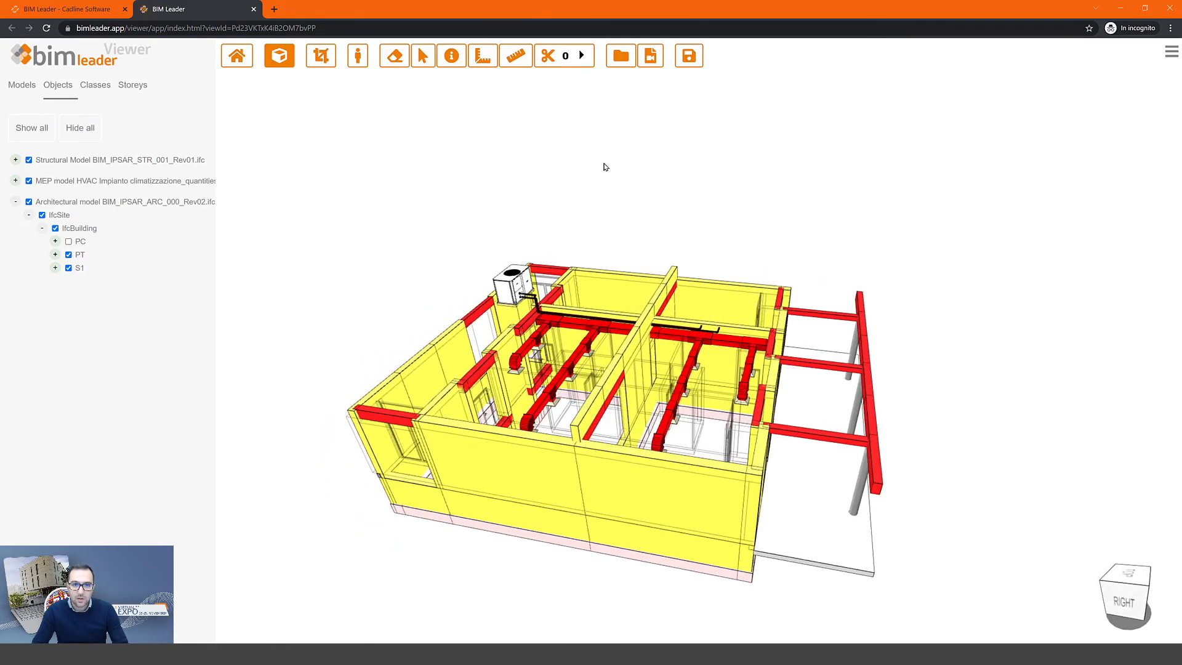
pyautogui.click(451, 56)
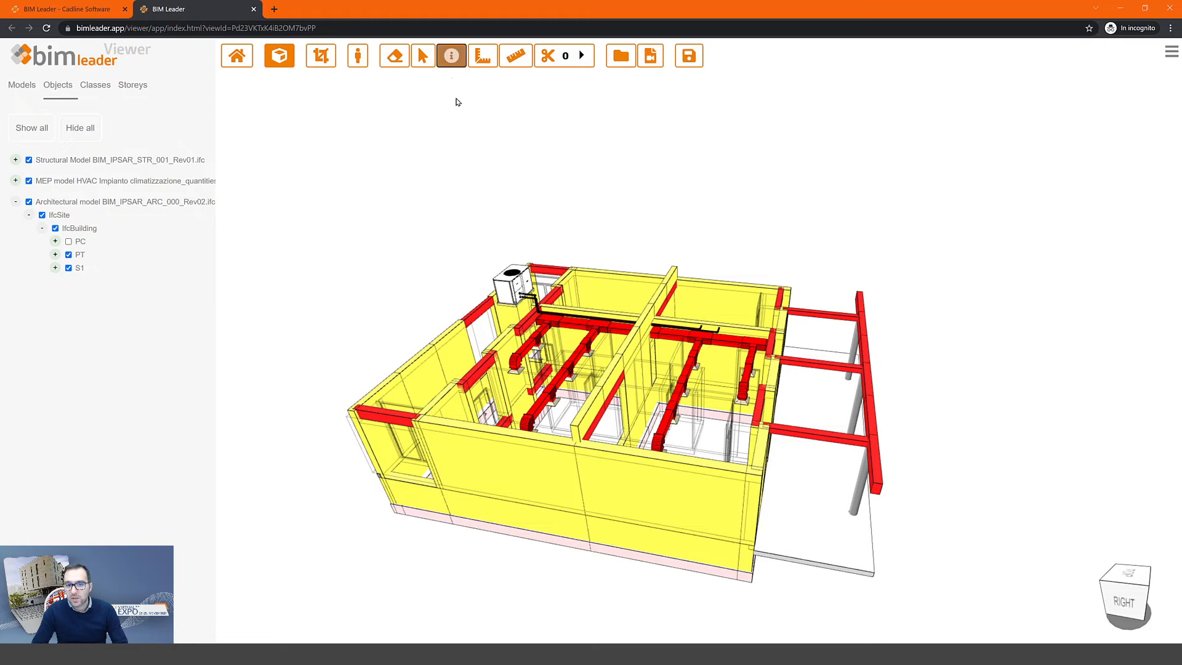
# - Inspect wall Setto 10's properties, including Pset_WallCommon (REI 240), then beam Trave 40's
pyautogui.click(453, 350)
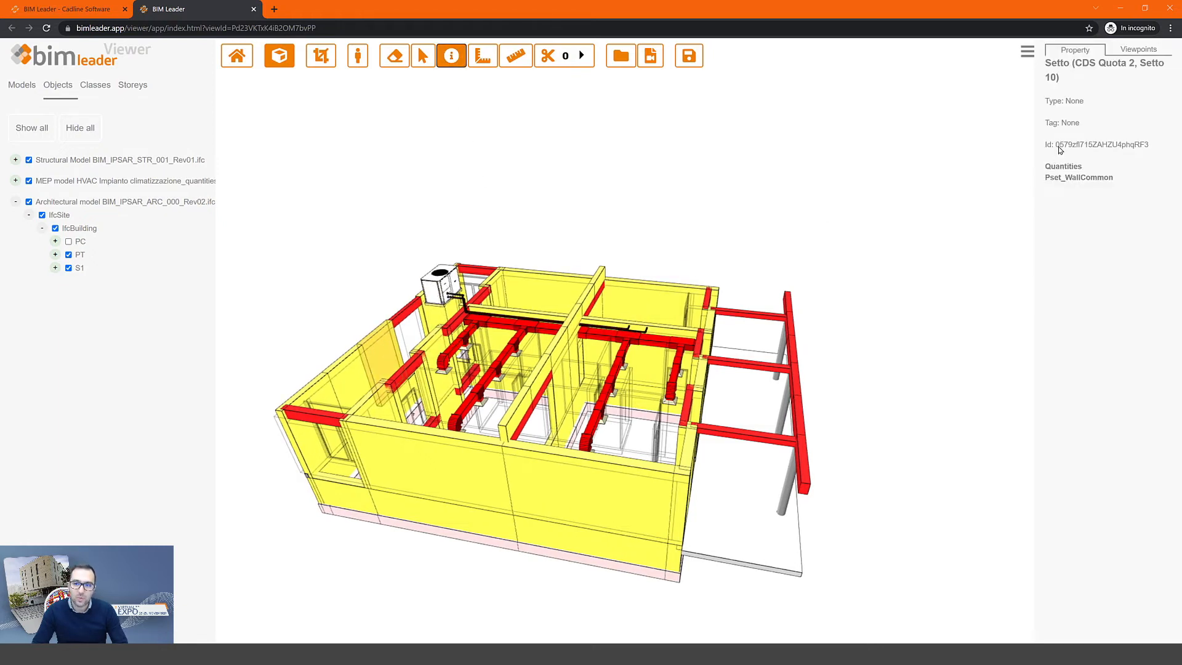
pyautogui.moveTo(1056, 103); pyautogui.dragTo(1075, 101)
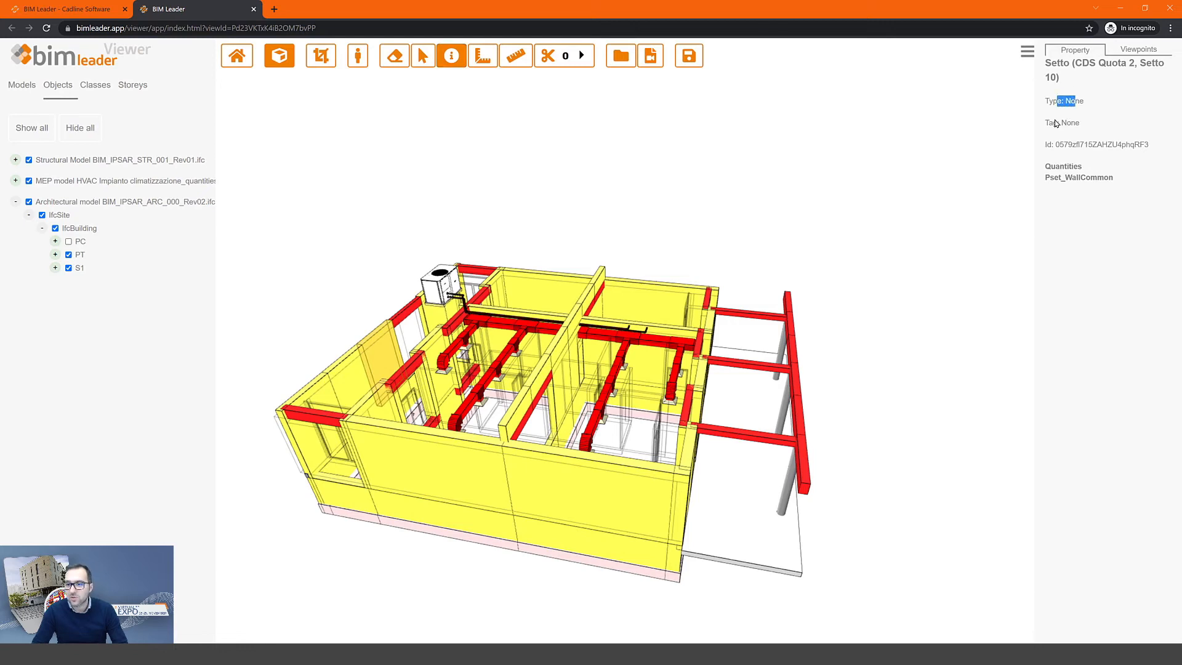
pyautogui.click(1060, 167)
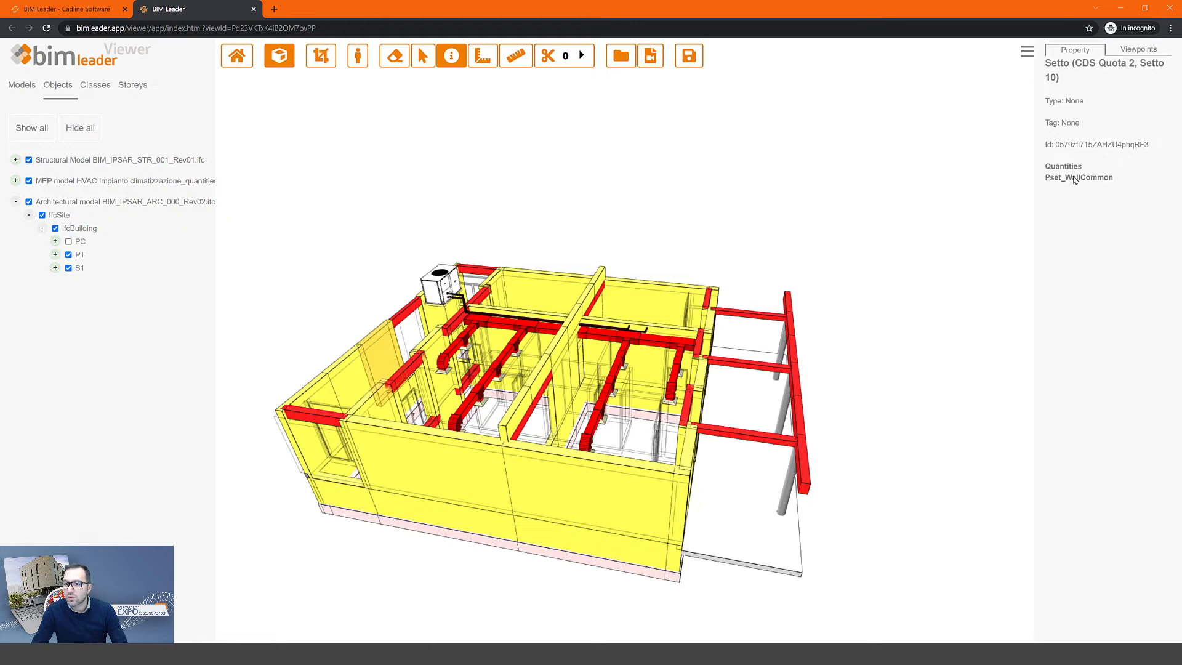
pyautogui.click(1073, 178)
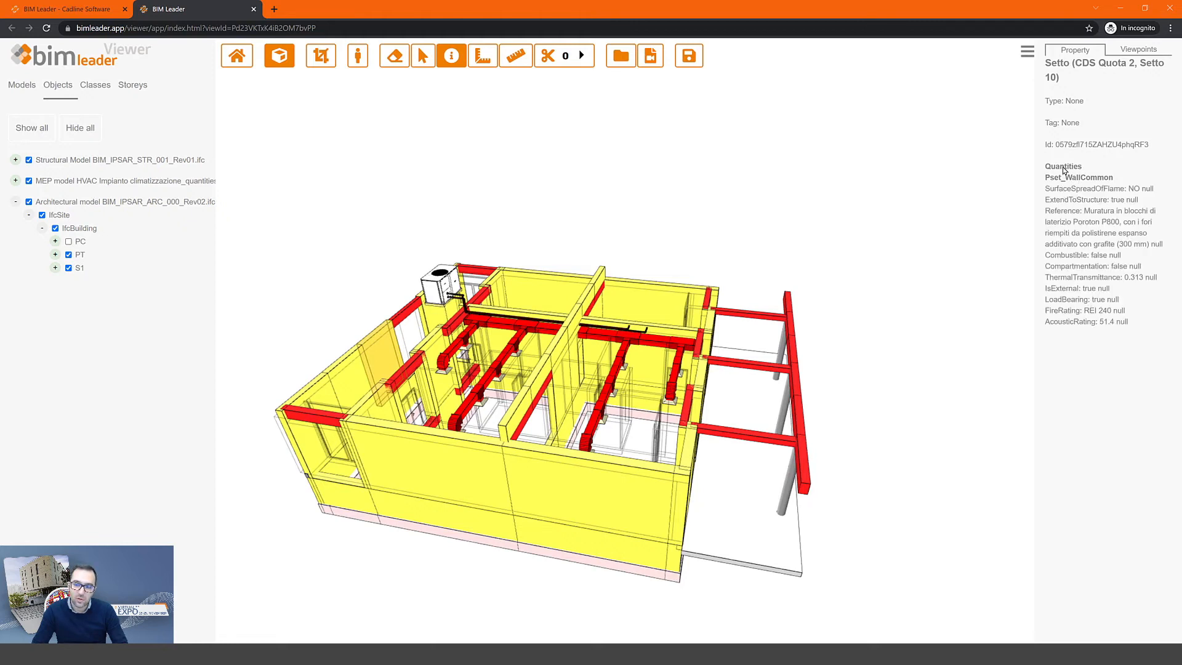
pyautogui.moveTo(1056, 61); pyautogui.dragTo(1071, 70)
pyautogui.click(1058, 115)
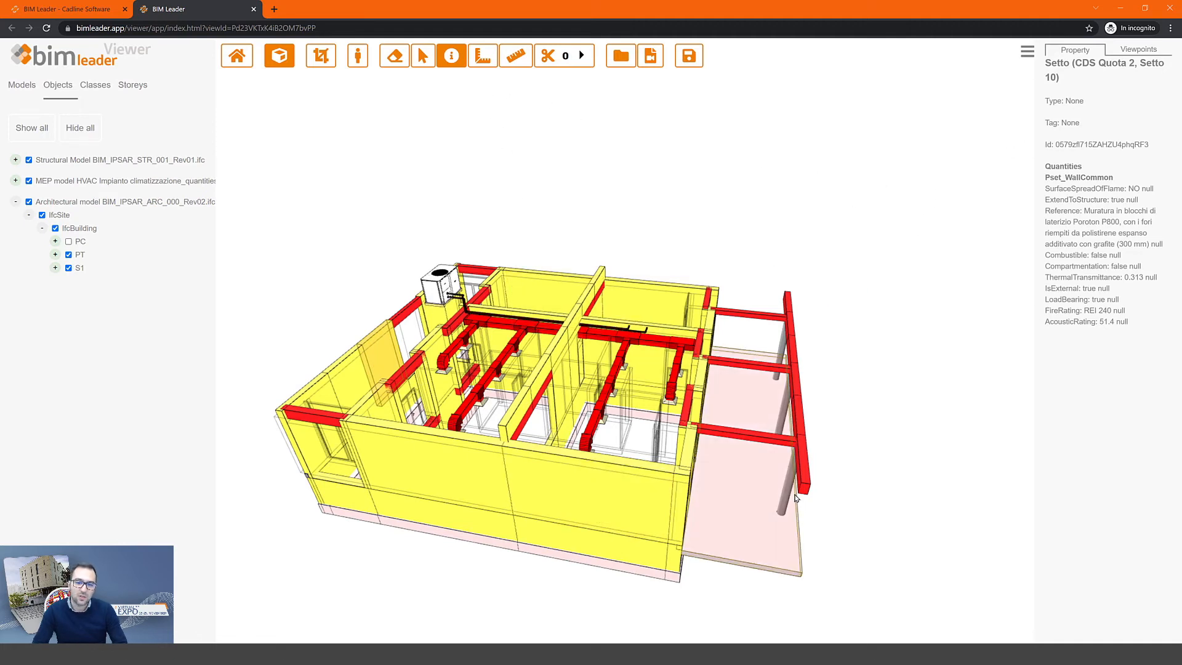
pyautogui.click(802, 459)
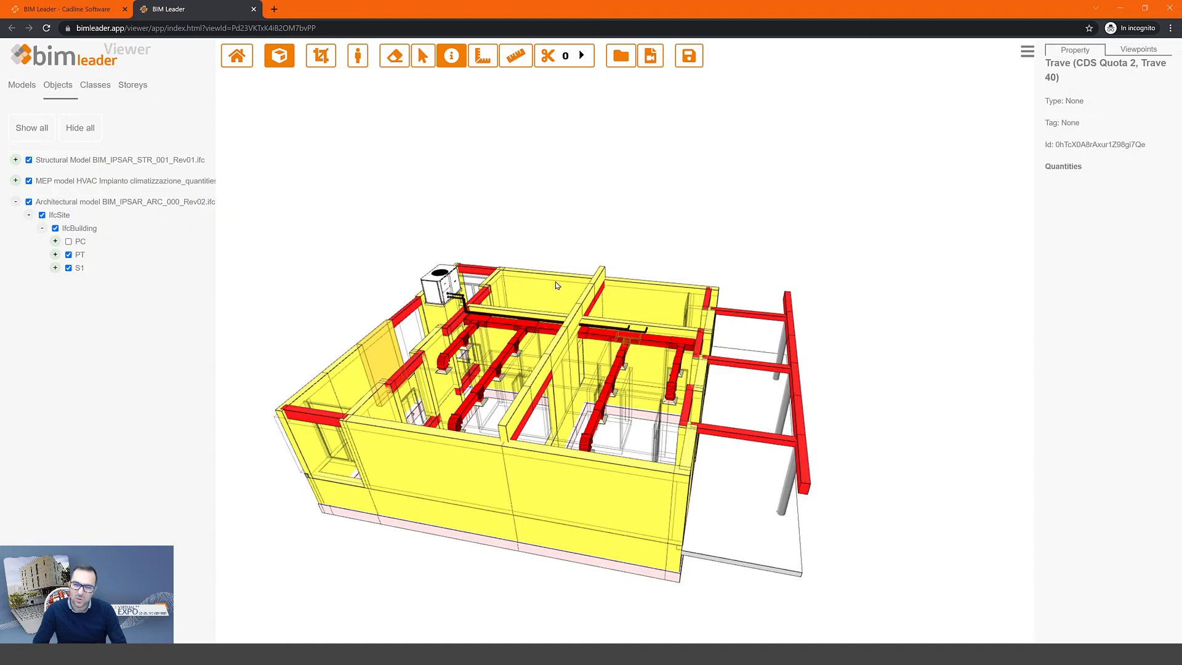
# - Zoom, pan and orbit closely around the red duct and pipe junctions crossing the beams
pyautogui.scroll(5, 463, 322)
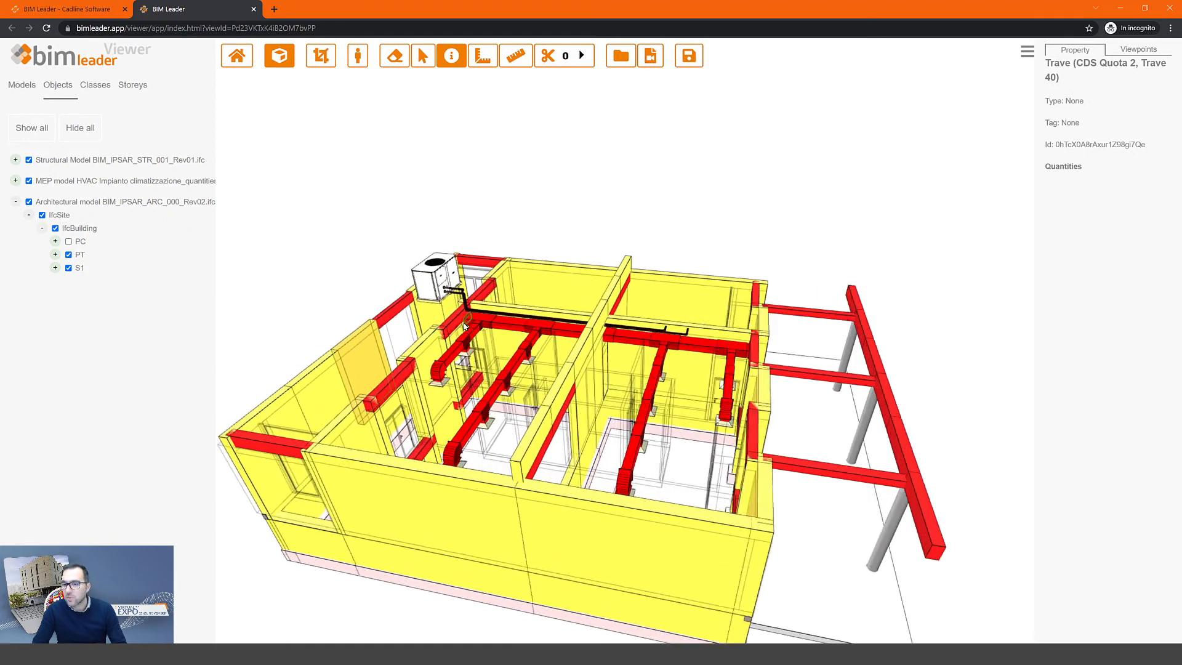
pyautogui.scroll(5, 483, 331)
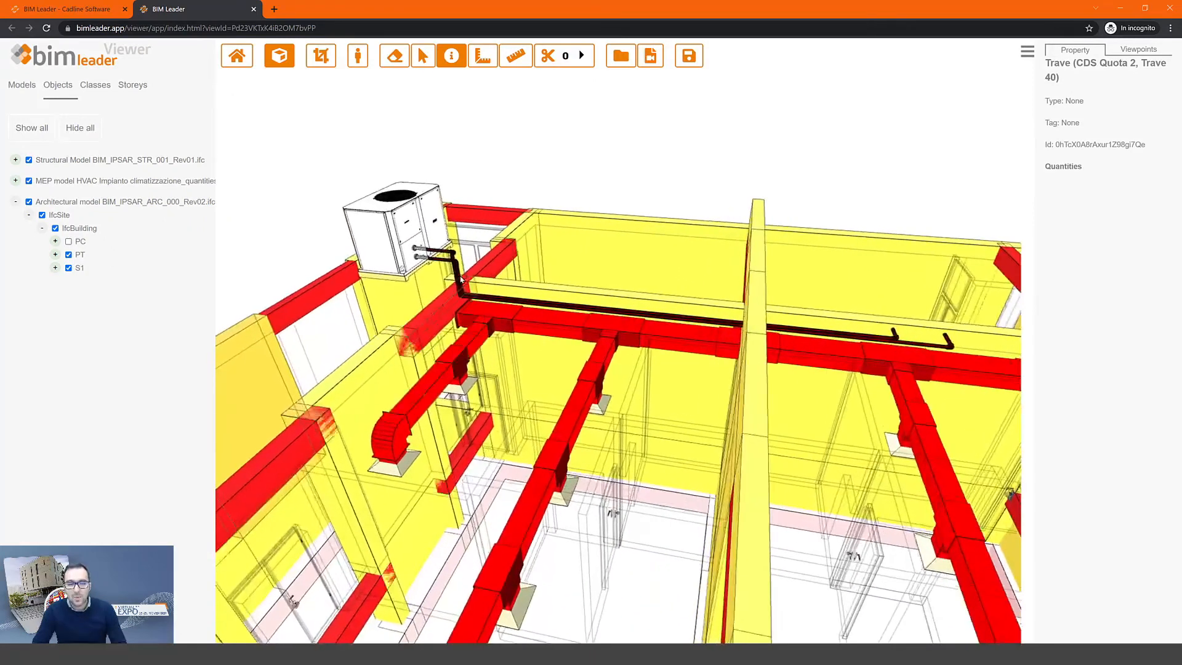
pyautogui.scroll(5, 461, 302)
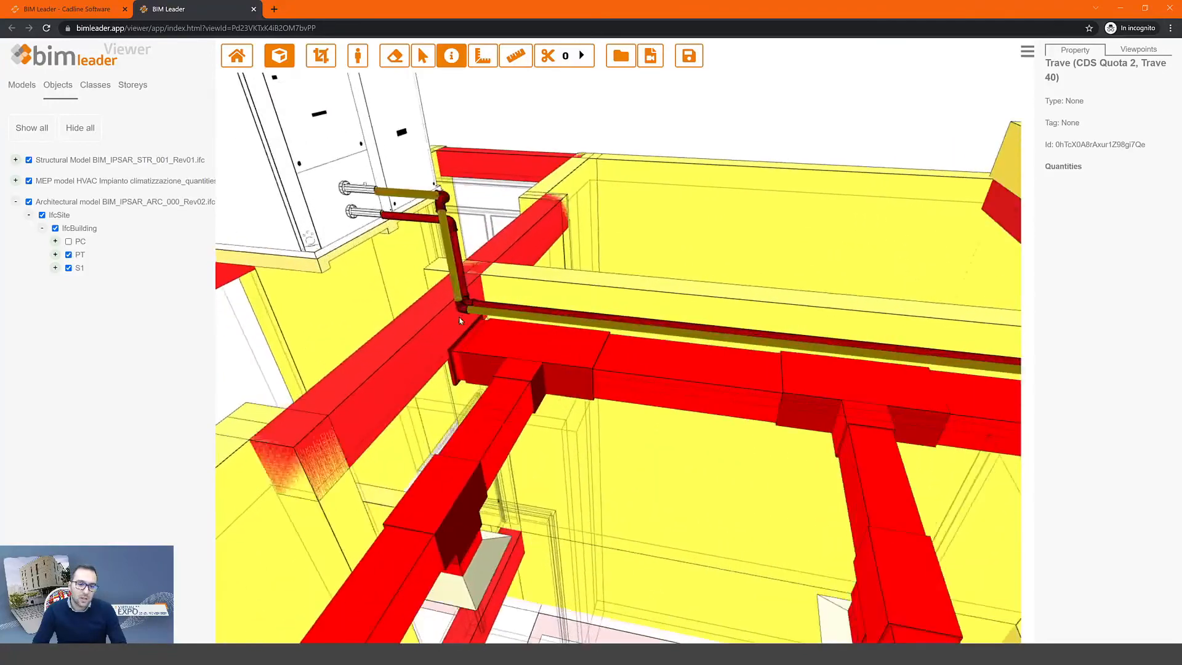
pyautogui.moveTo(476, 303); pyautogui.dragTo(580, 338, button='middle')
pyautogui.moveTo(630, 336); pyautogui.dragTo(952, 231)
pyautogui.scroll(5, 634, 374)
pyautogui.moveTo(630, 373); pyautogui.dragTo(654, 290, button='right')
pyautogui.moveTo(653, 330); pyautogui.dragTo(737, 225)
pyautogui.scroll(-5, 737, 227)
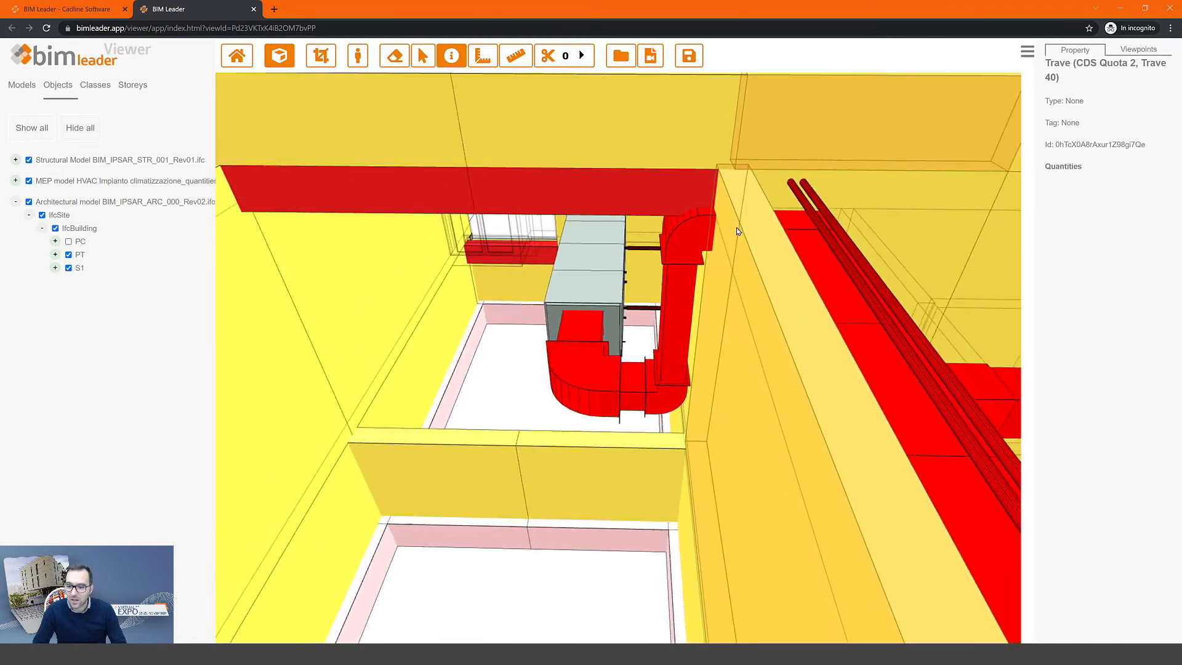
pyautogui.moveTo(736, 227); pyautogui.dragTo(642, 324, button='middle')
pyautogui.moveTo(642, 324); pyautogui.dragTo(768, 230)
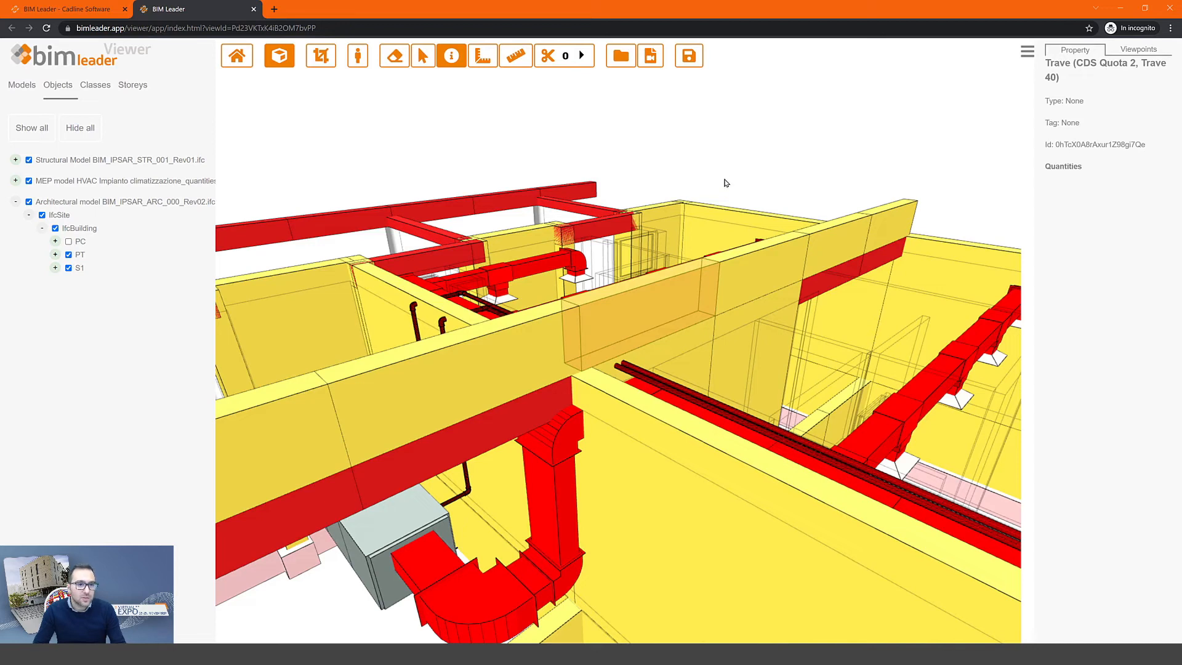
# - Save the current view as a BCF named 'Preliminary model checks', replacing 'Vista 0'
pyautogui.click(690, 58)
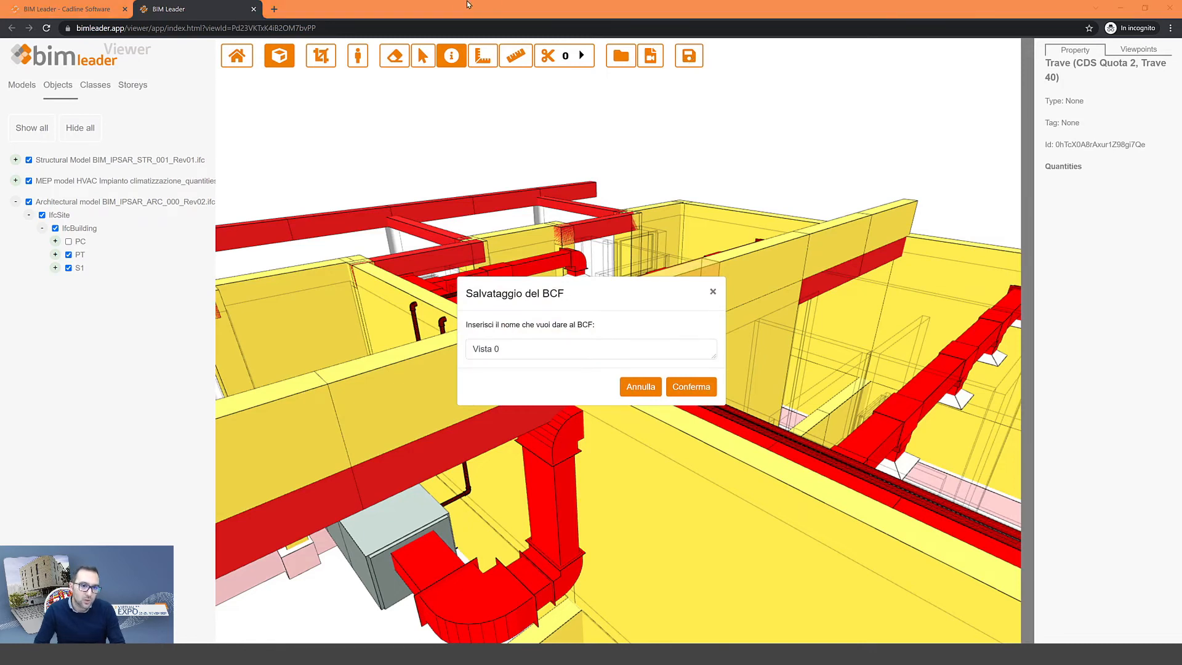
pyautogui.moveTo(499, 348); pyautogui.dragTo(455, 348)
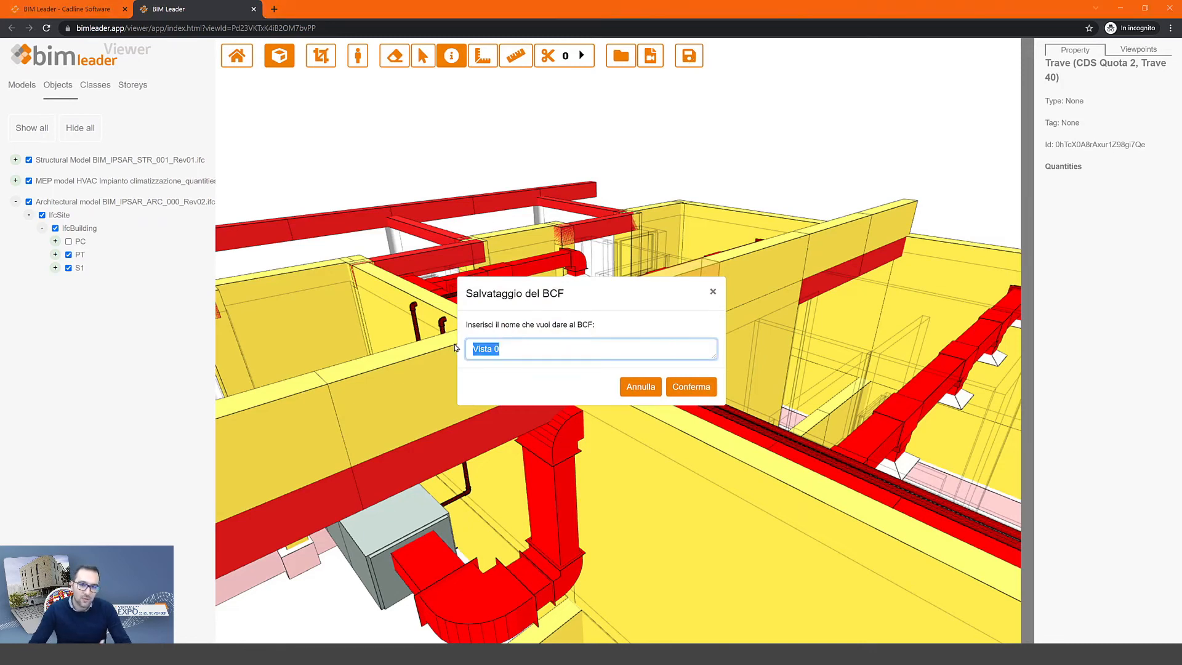
pyautogui.write('Preliminary')
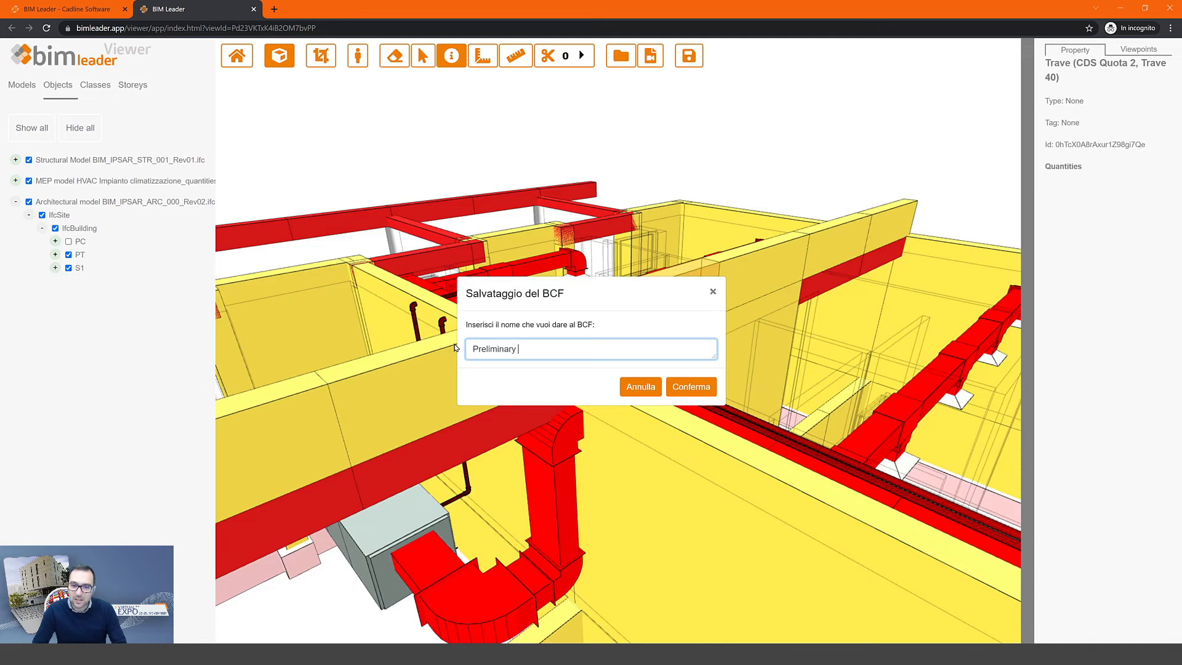
pyautogui.write(' model chack')
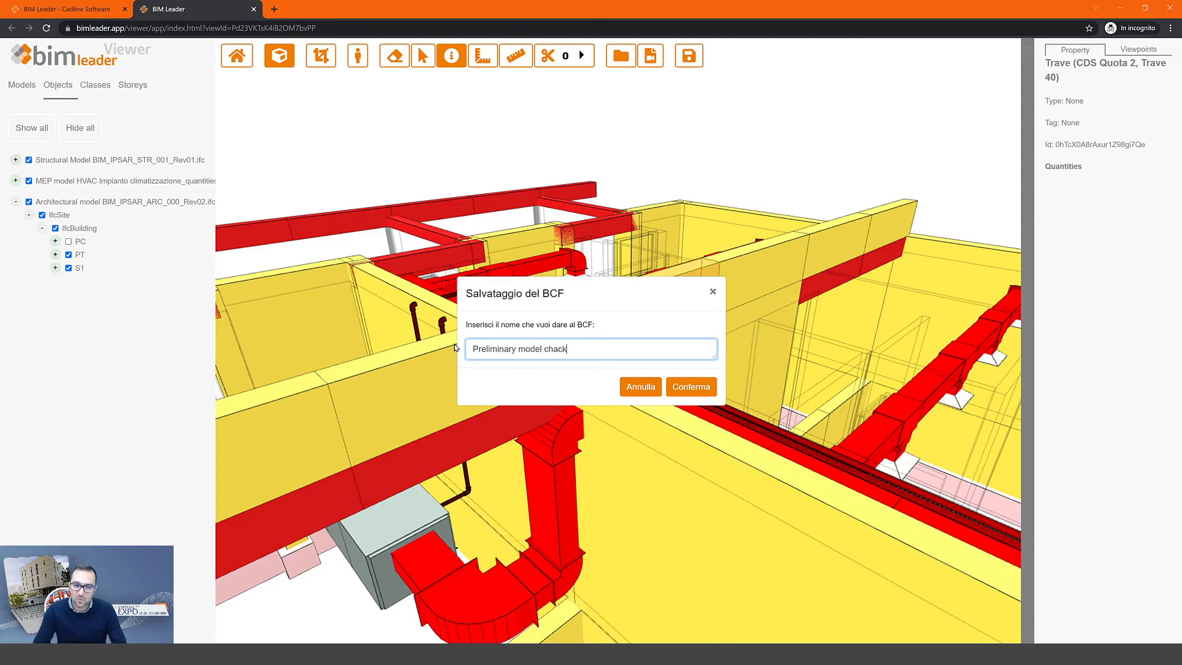
pyautogui.press('BackSpace')
pyautogui.press('BackSpace')
pyautogui.press('BackSpace')
pyautogui.write('ecks')
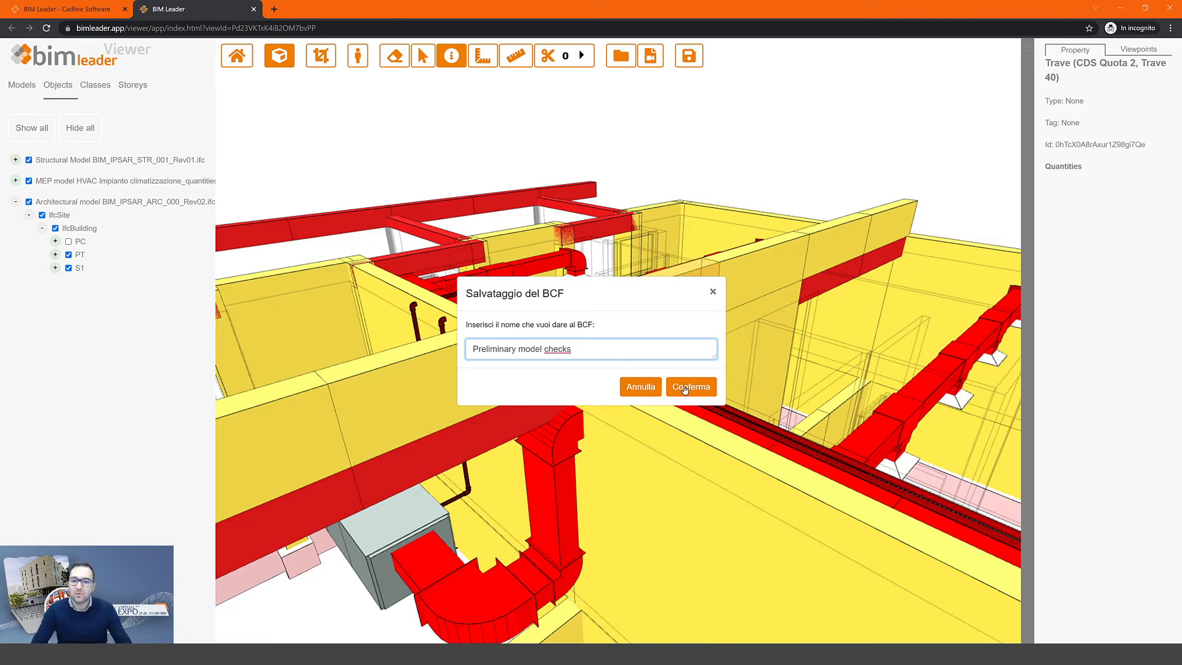
pyautogui.click(684, 388)
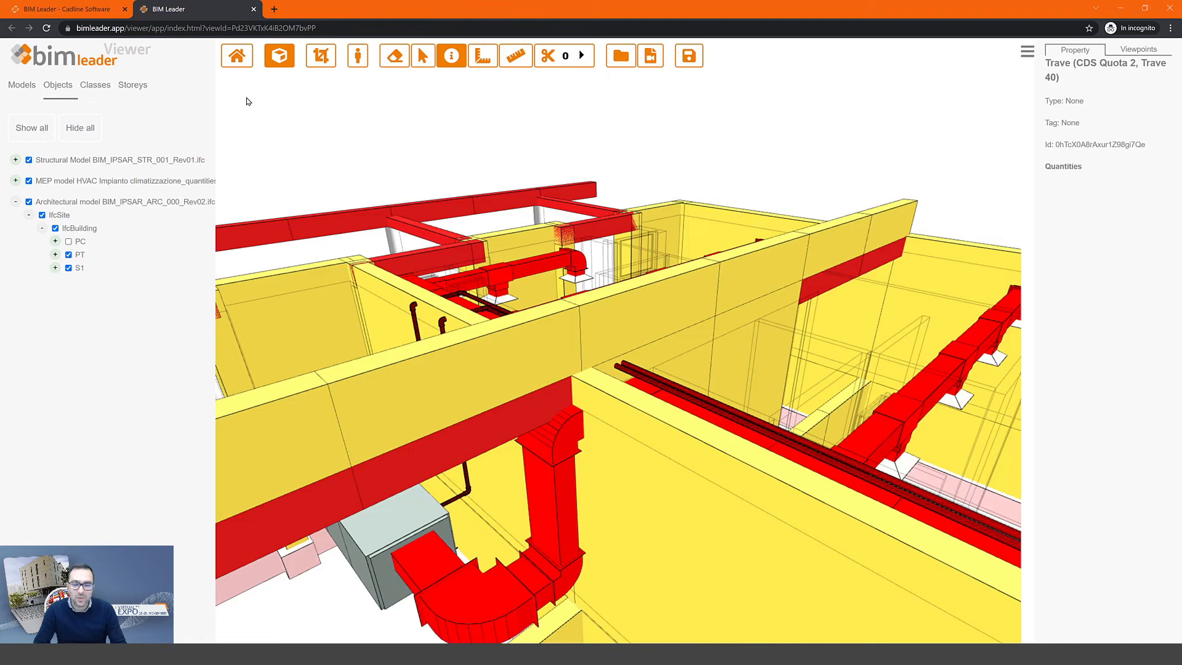
# - Keep the viewer open and open the Preliminary model checks BCF from the project dashboard
pyautogui.click(254, 10)
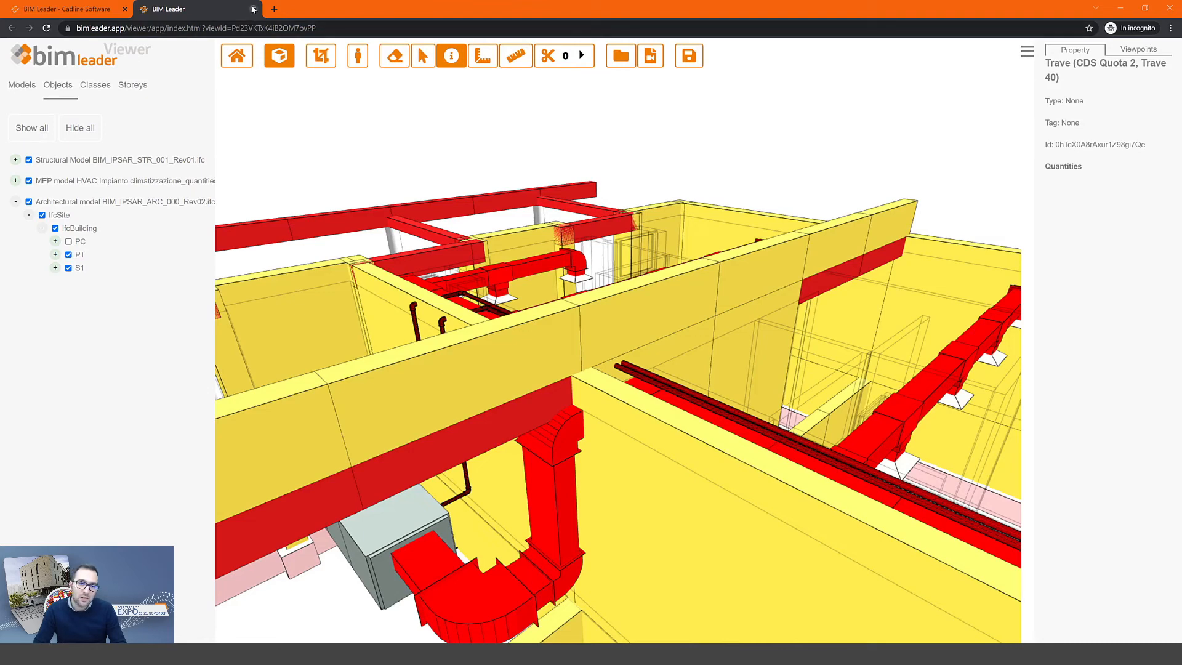
pyautogui.click(681, 88)
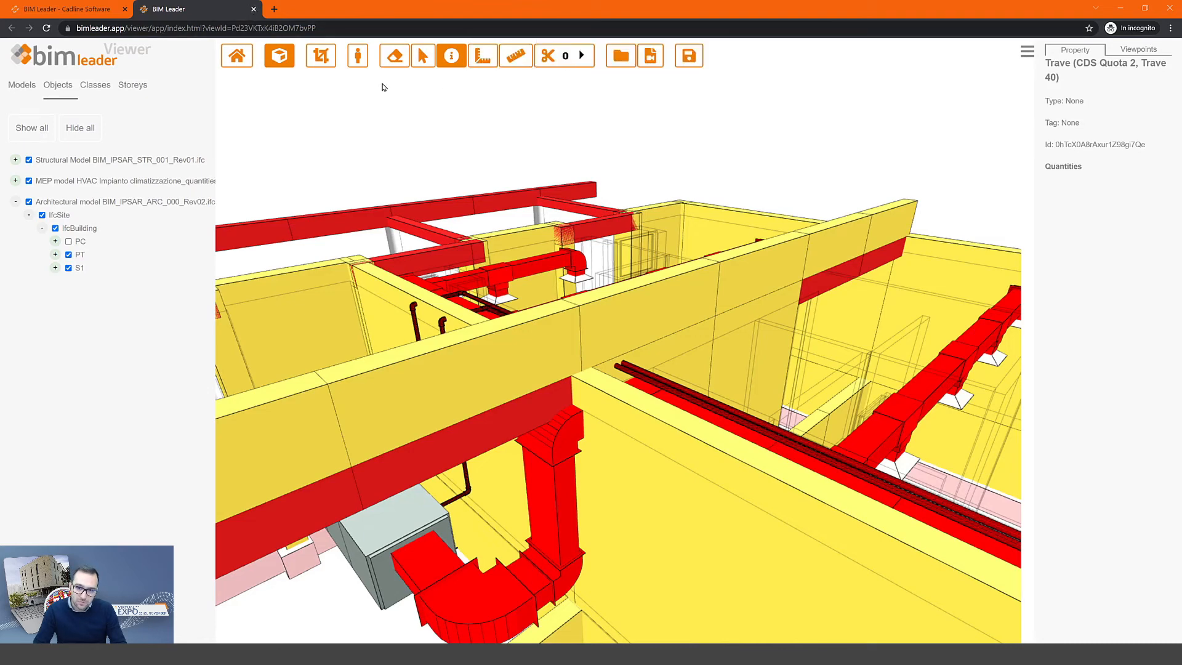
pyautogui.click(85, 12)
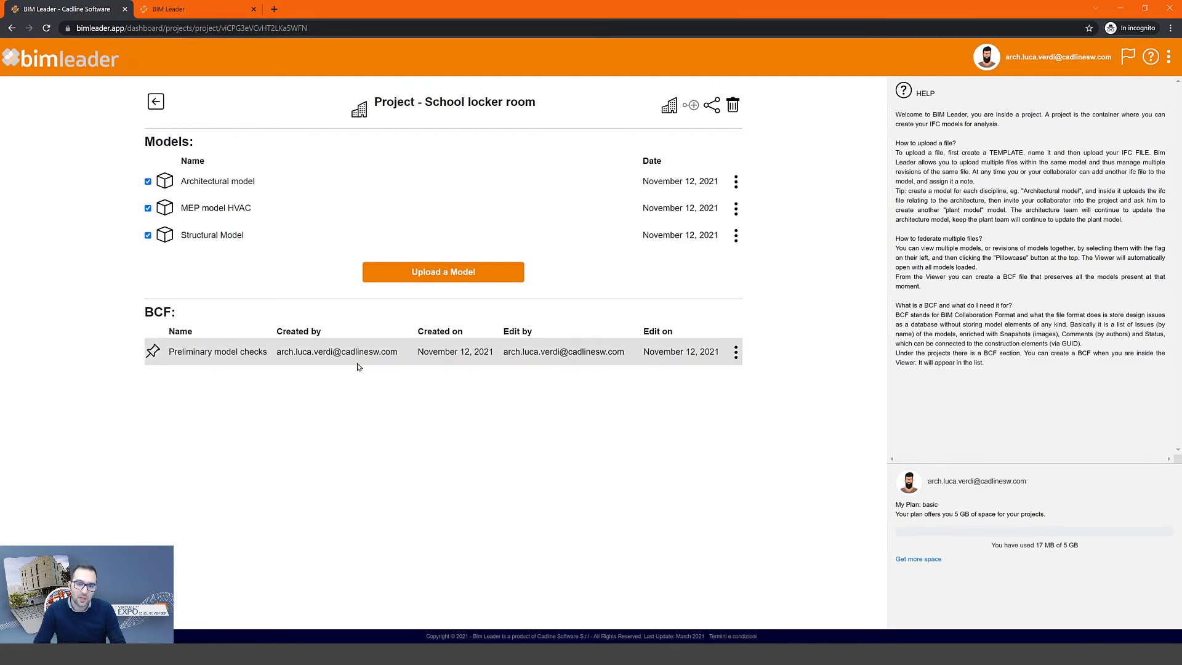
pyautogui.click(236, 352)
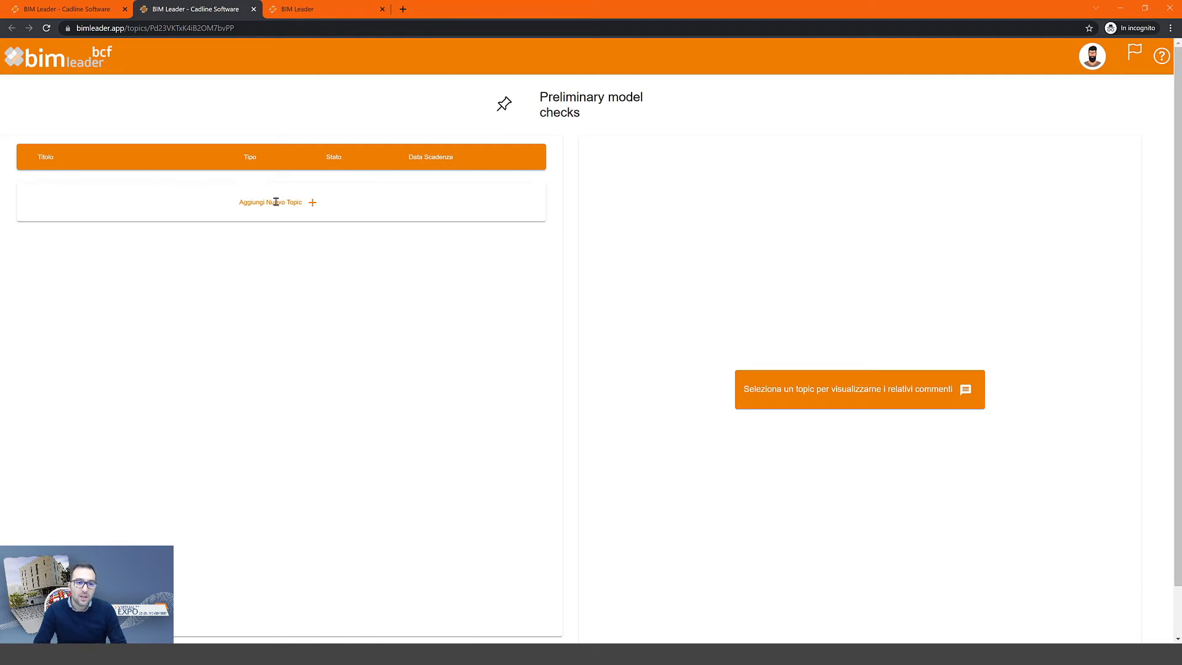
# - Start a new topic in the BCF with a blank form ready for its title
pyautogui.moveTo(278, 202)
pyautogui.mouseDown()
pyautogui.moveTo(304, 206)
pyautogui.moveTo(265, 204)
pyautogui.mouseUp()
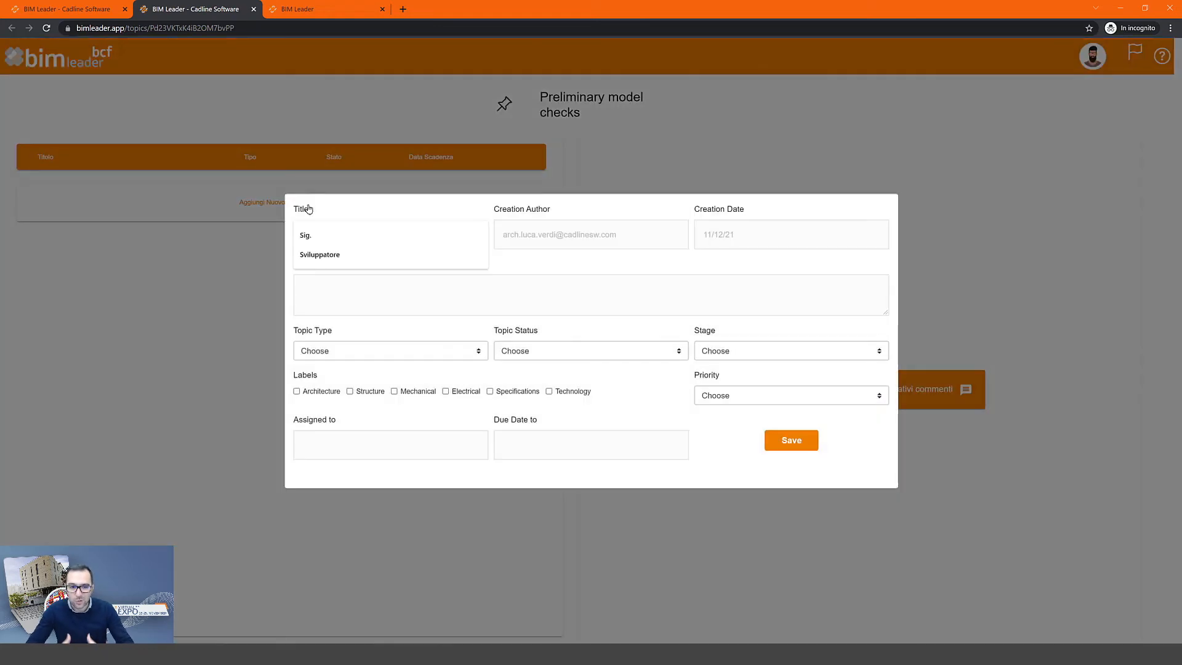
pyautogui.click(309, 205)
pyautogui.click(568, 275)
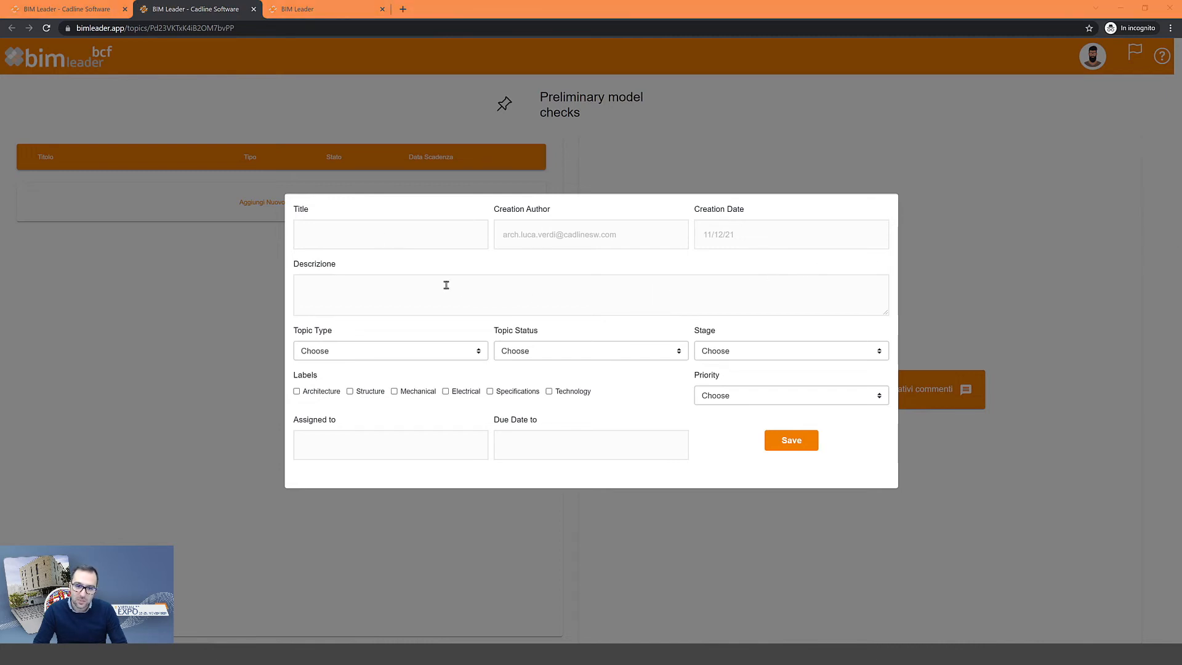
# - Enter the title 'Non-compliant data on STR model' and paste the topic description
pyautogui.click(365, 233)
pyautogui.write('Non-compliant data')
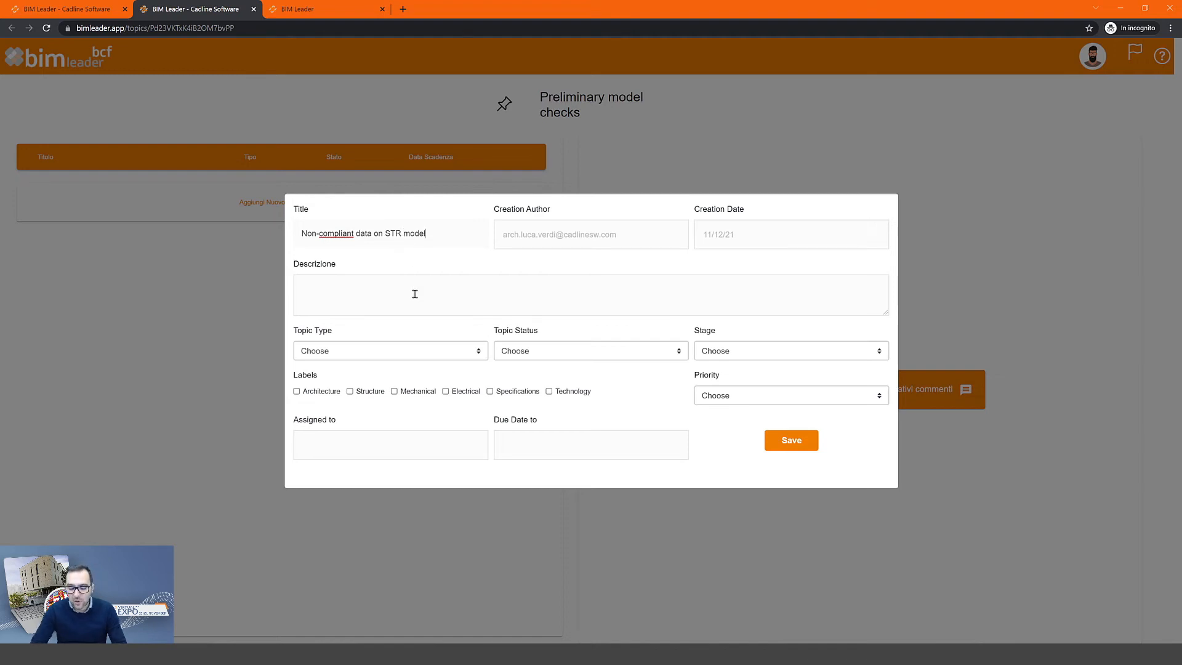
pyautogui.click(1151, 295)
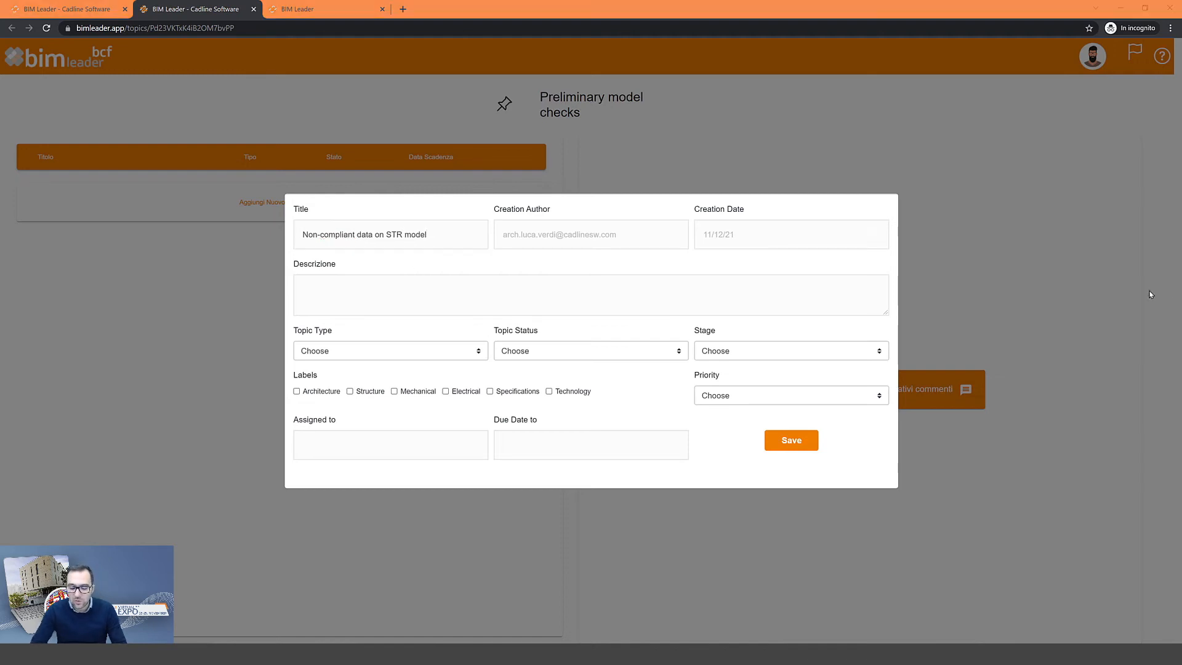
pyautogui.click(349, 287)
pyautogui.write('denominations not compliant with the coding and absence of the ifc type')
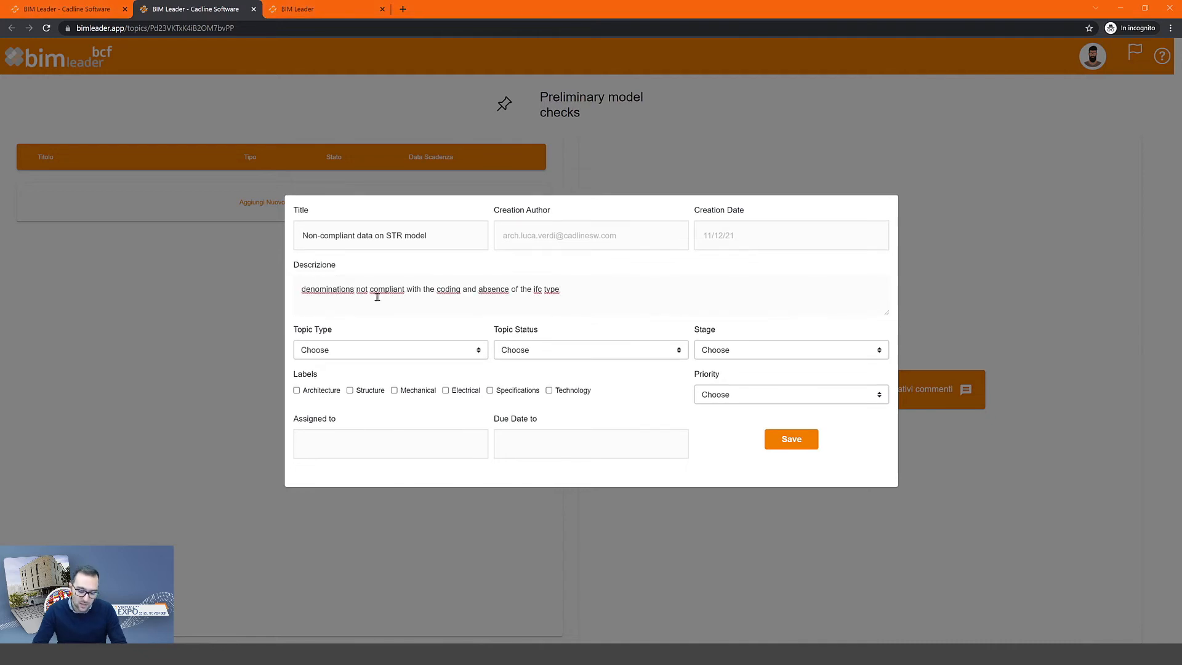
# - Set Topic Type Request, Status Open, Stage Preliminary Planning End, and tick the Structure label
pyautogui.click(328, 350)
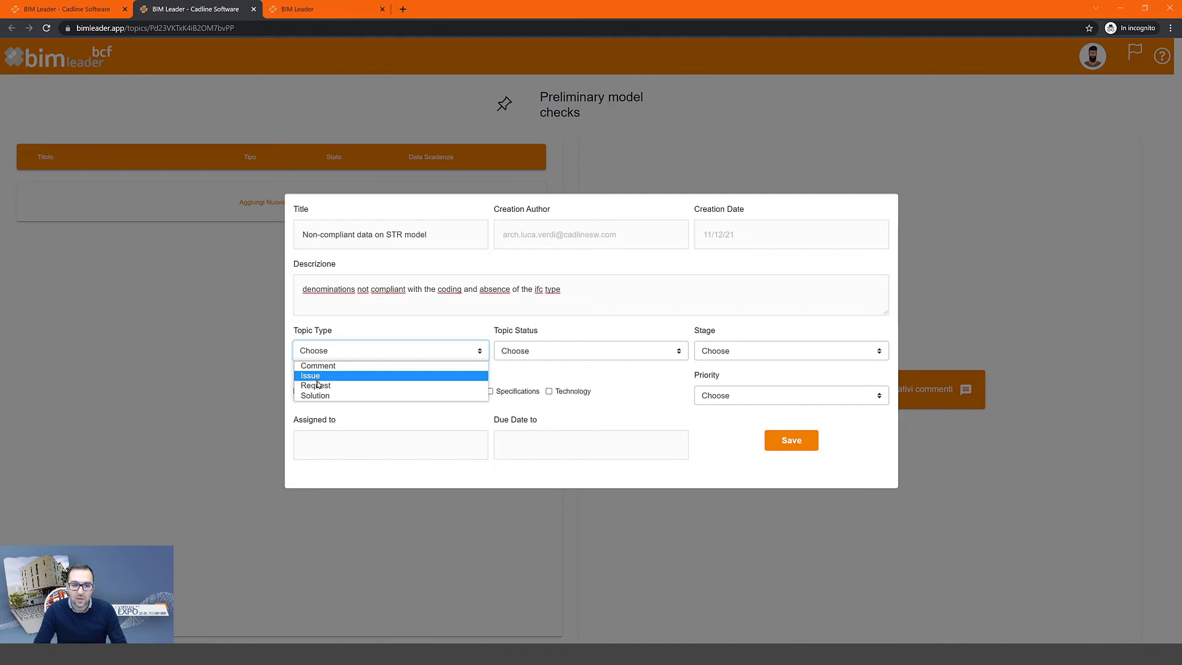
pyautogui.click(324, 386)
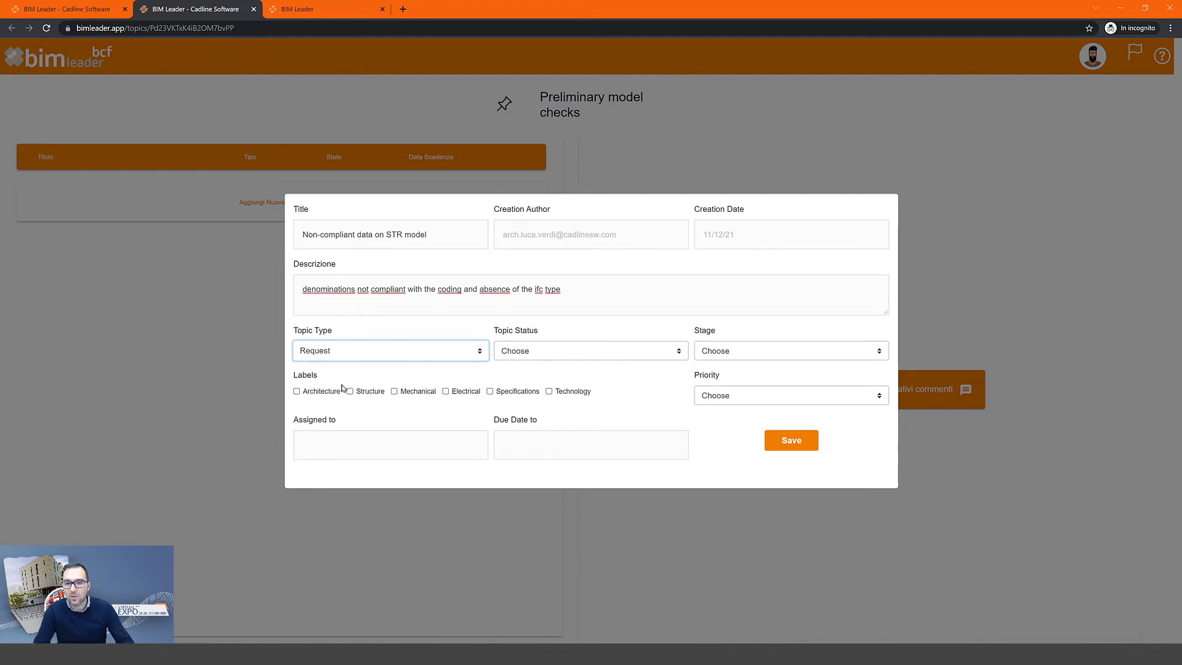
pyautogui.click(557, 351)
pyautogui.click(609, 367)
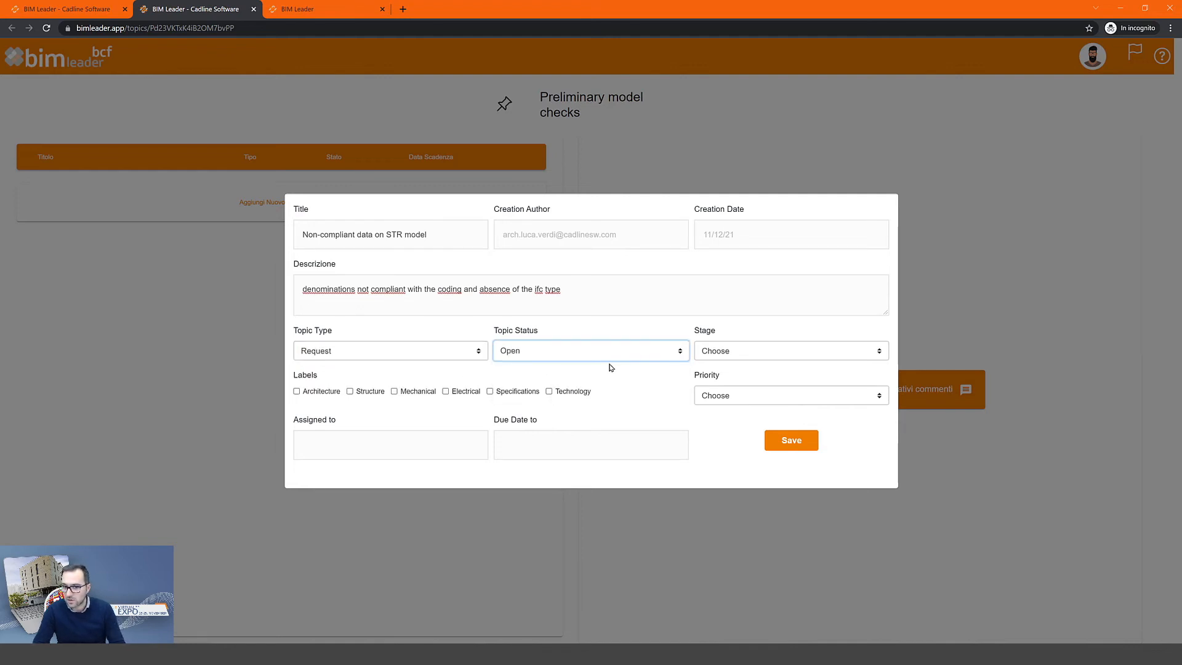
pyautogui.click(753, 359)
pyautogui.click(738, 366)
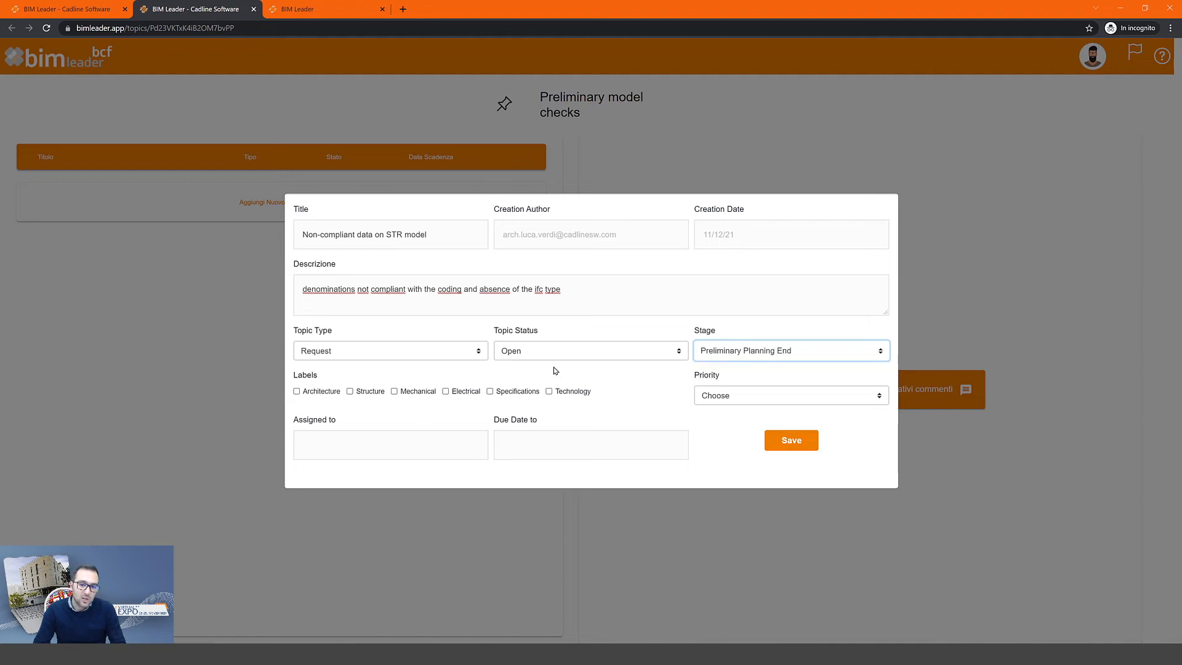
pyautogui.click(350, 391)
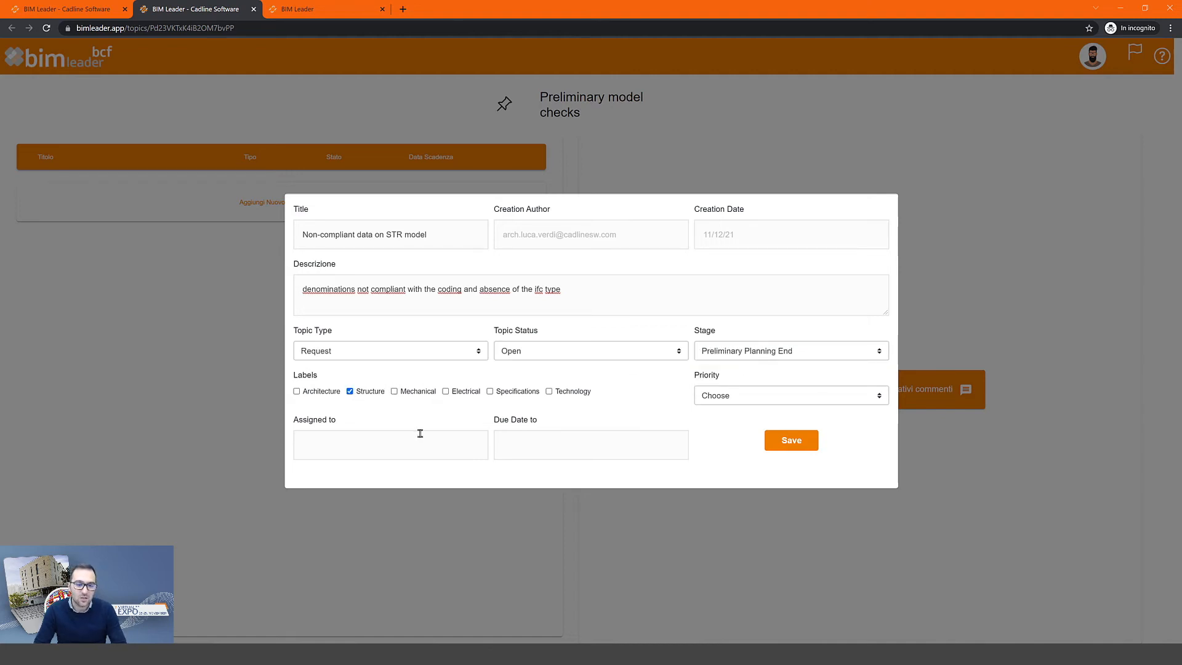
# - Fill the Assigned to field with the assignee's e-mail address
pyautogui.click(383, 449)
pyautogui.hotkey('ctrl', 'v')
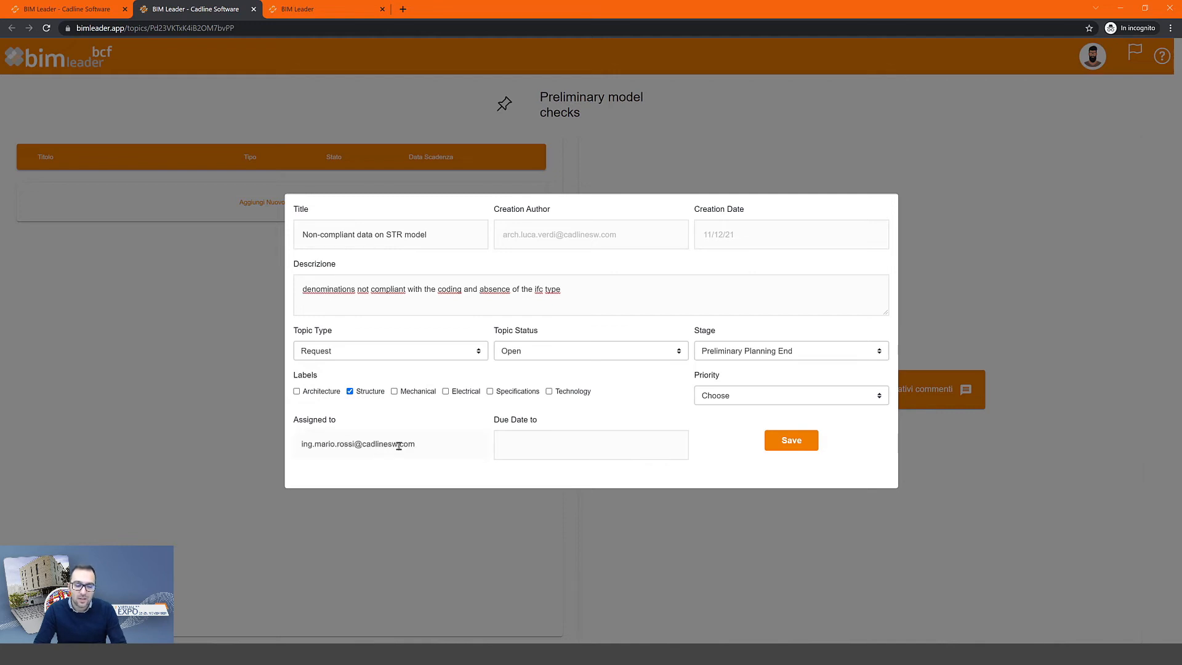
pyautogui.doubleClick(403, 445)
pyautogui.click(411, 472)
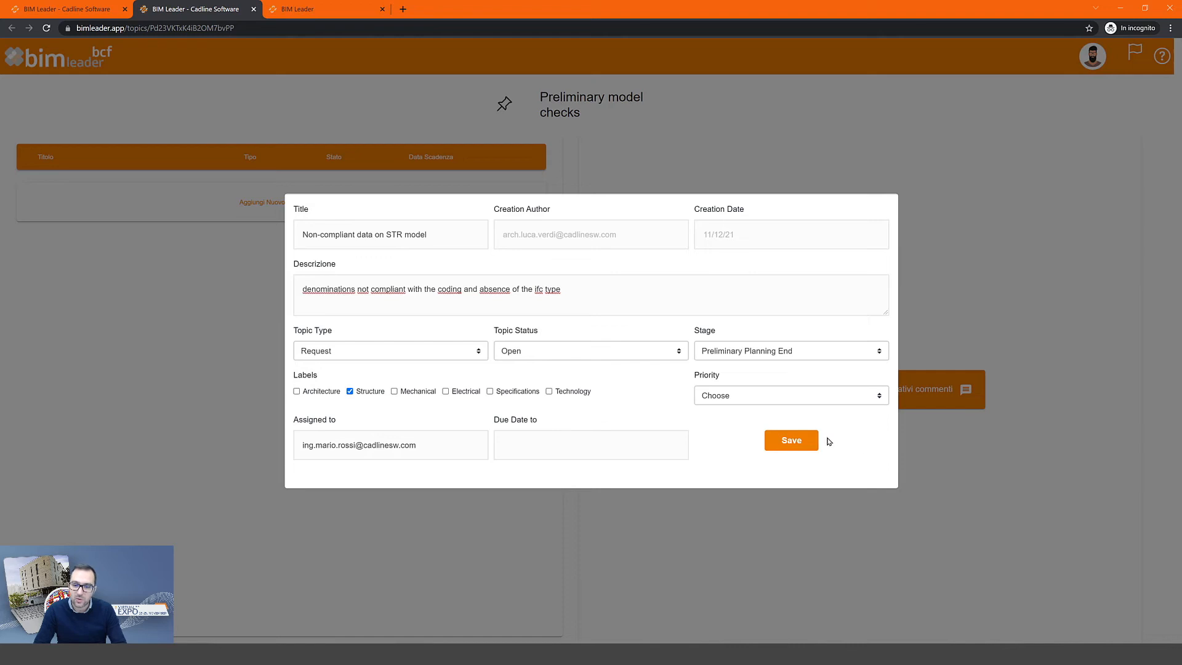
# - Save the topic and expand its row in the BCF topic list
pyautogui.click(792, 441)
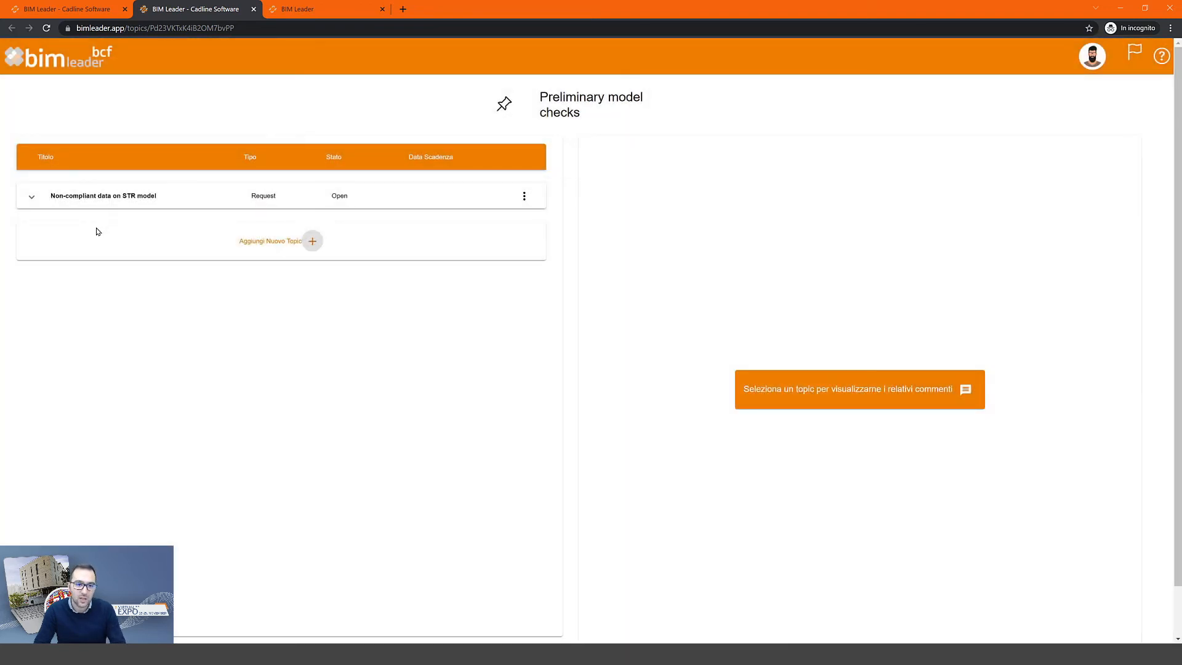
pyautogui.click(92, 196)
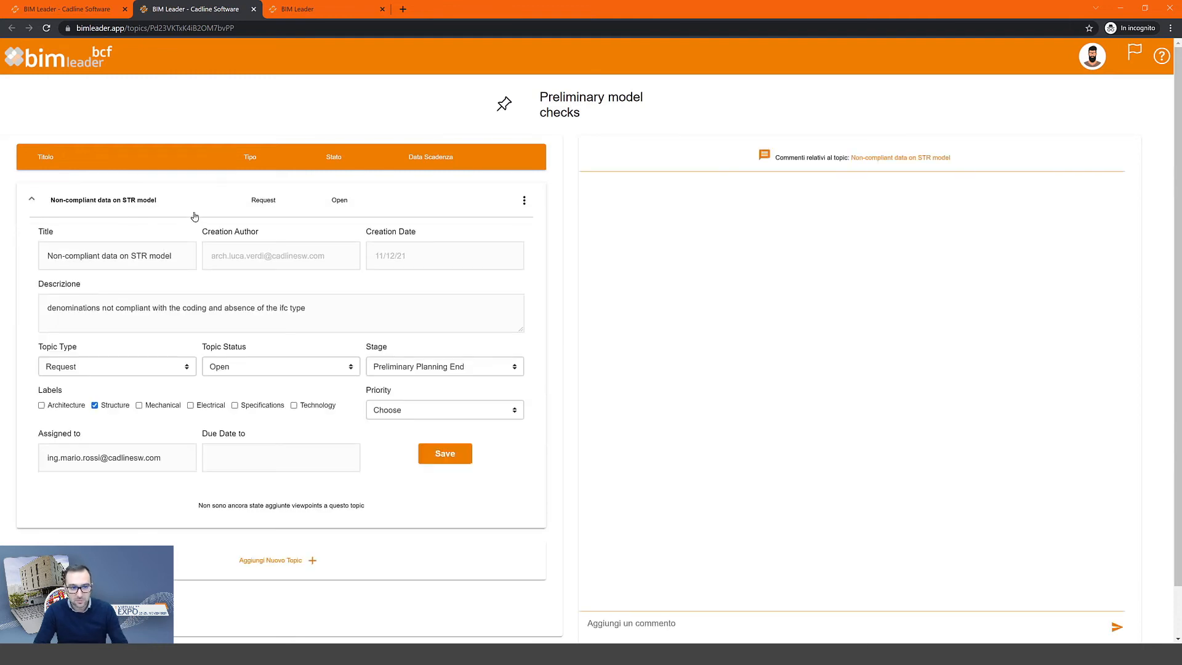
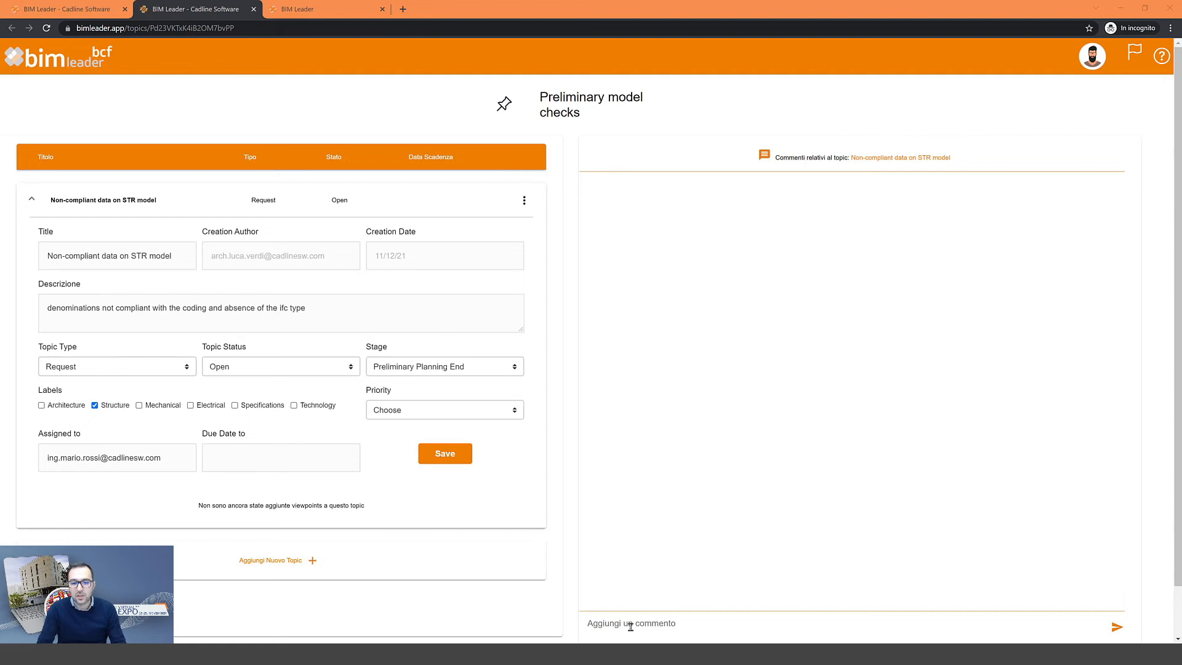
# - Post a comment greeting the colleague and asking them to check the denominations
pyautogui.click(629, 625)
pyautogui.write('HEy M')
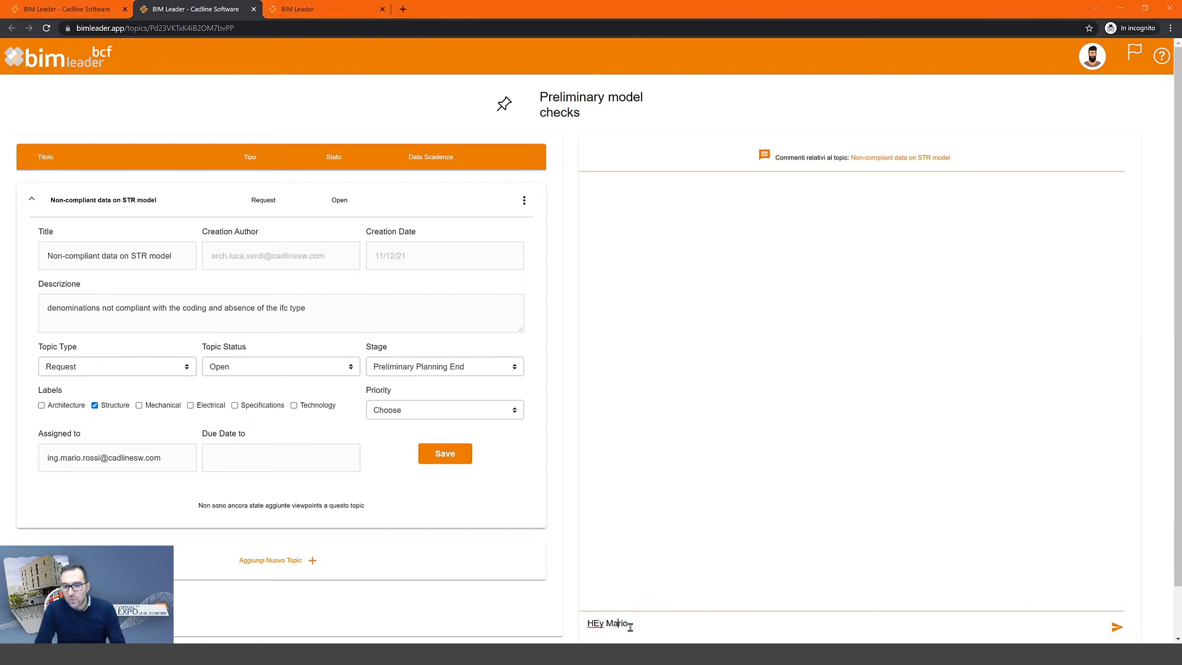
pyautogui.write('ario')
pyautogui.hotkey('ctrl', 'Left')
pyautogui.press('Left')
pyautogui.press('Left')
pyautogui.press('BackSpace')
pyautogui.write('e')
pyautogui.press('Right')
pyautogui.press('Right')
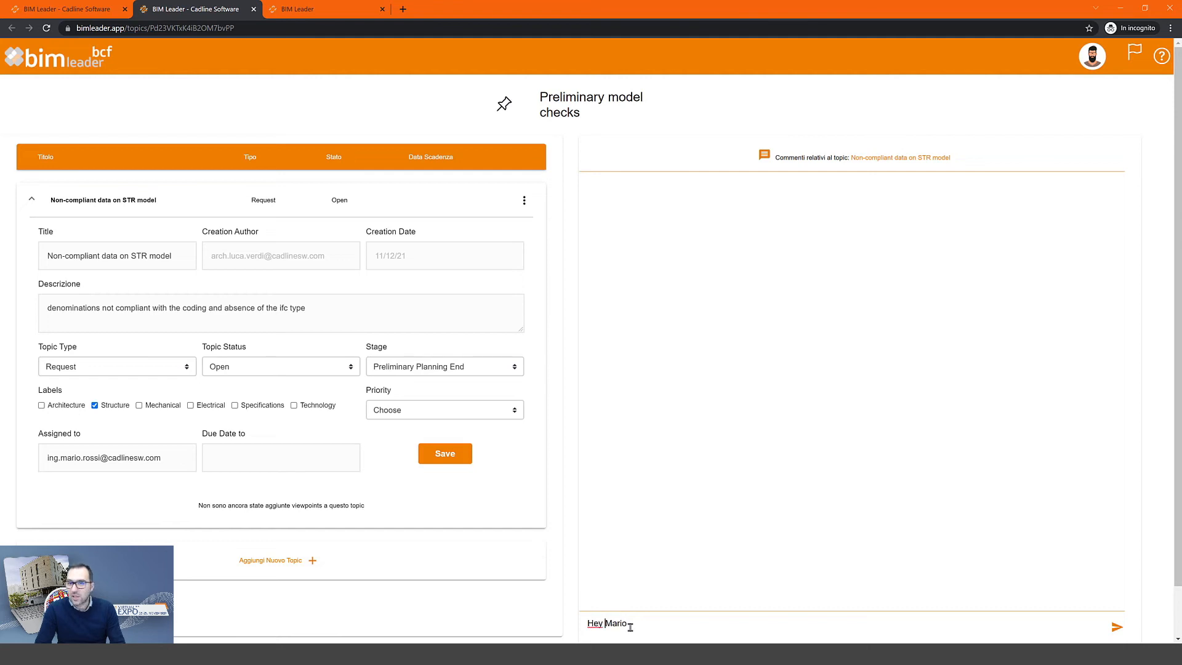
pyautogui.write(', please check the denominations')
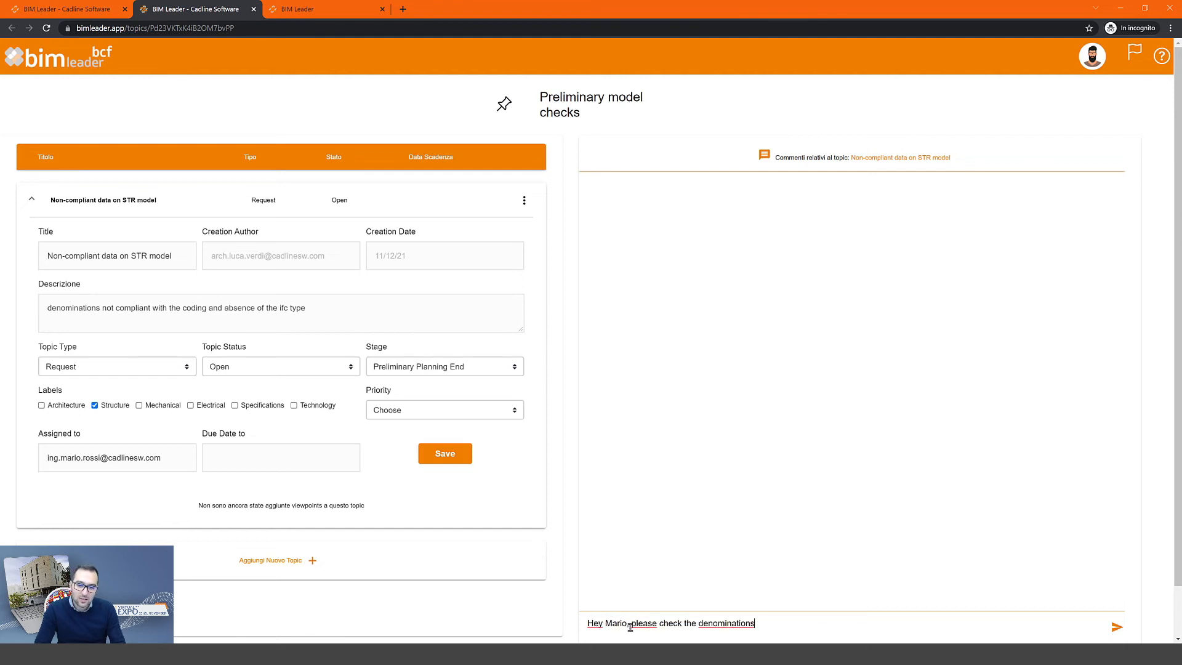
pyautogui.click(1106, 631)
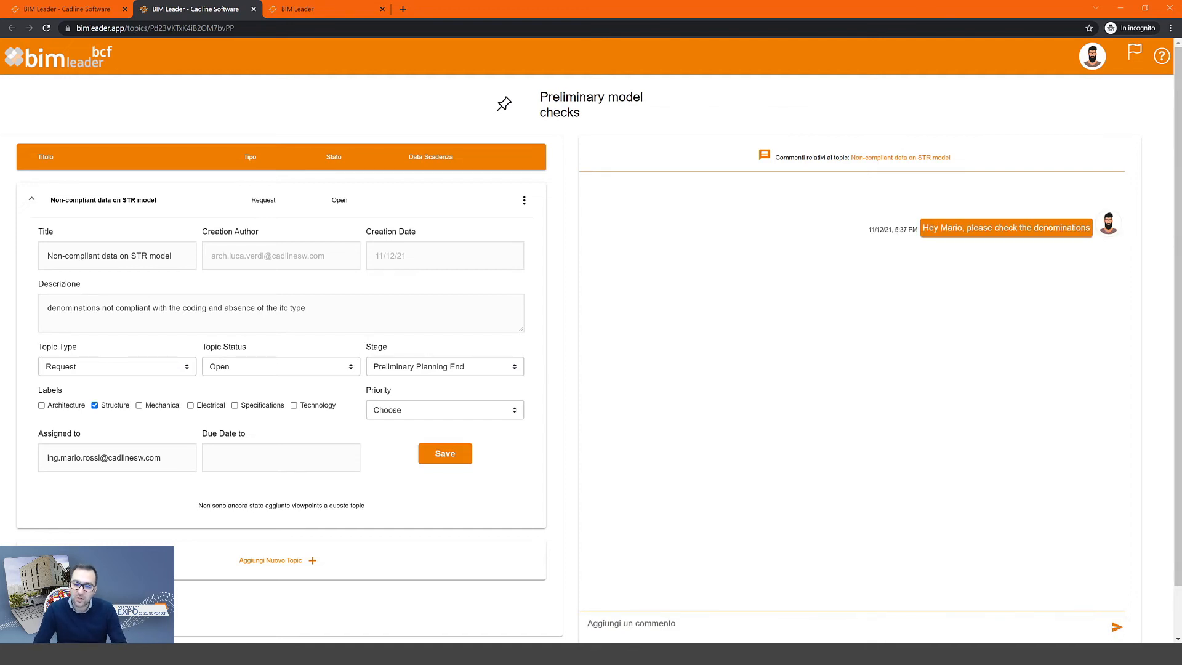
# - Post the pasted reply 'It is not possible for me to do code checking on the model', then collapse the topic
pyautogui.click(628, 629)
pyautogui.write('it is not possible for me to do code checking on the model')
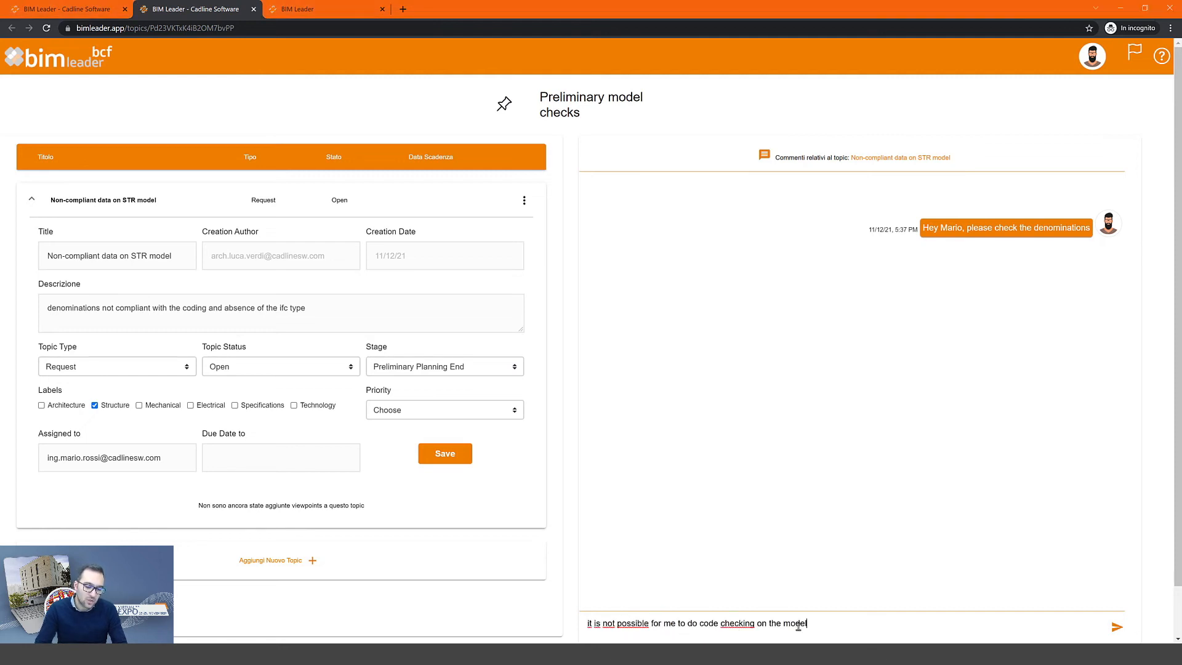
pyautogui.click(1116, 629)
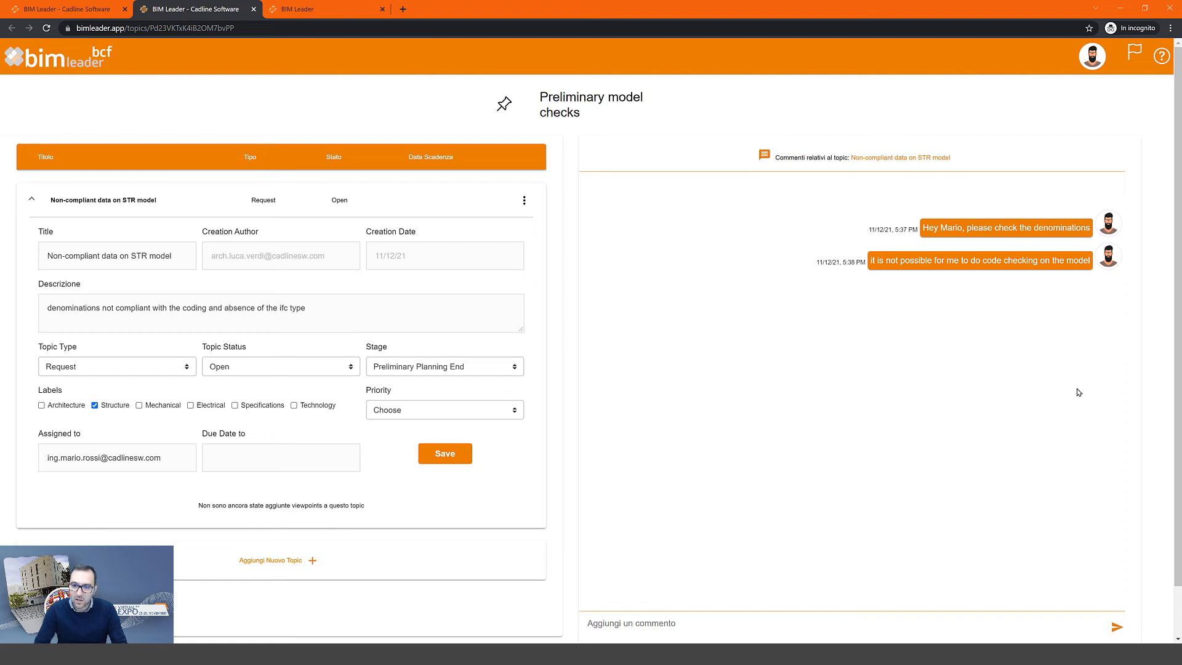
pyautogui.click(32, 199)
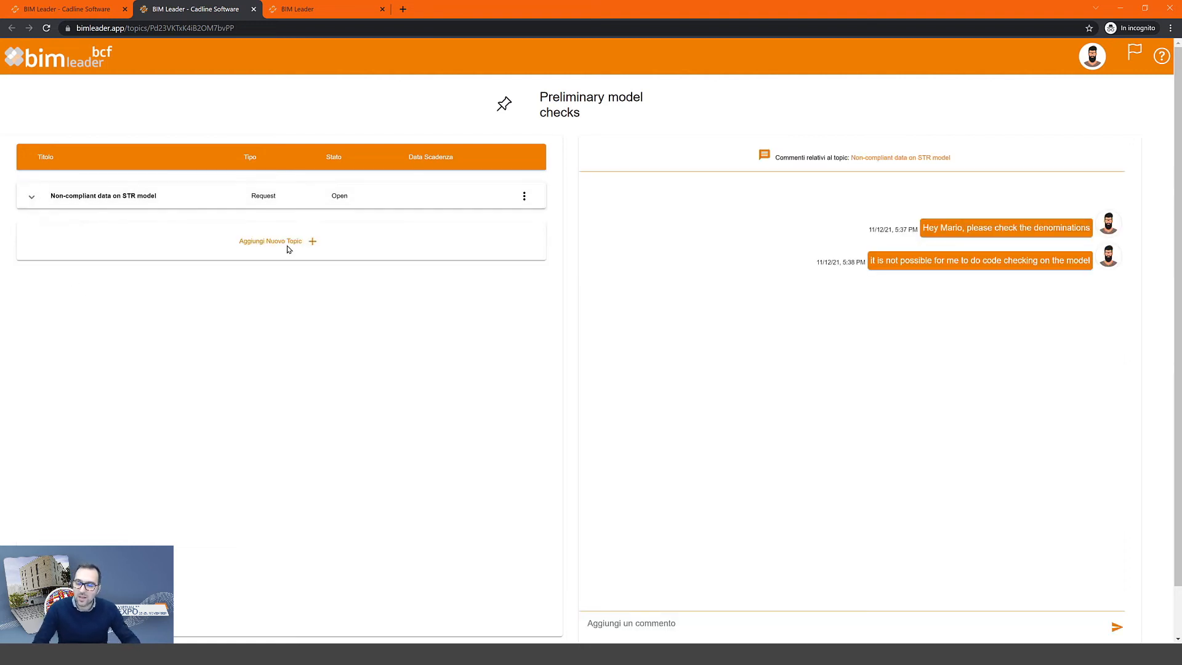
# - Start a new topic titled 'Conduct in conflict' with the pasted pipes-and-beams description
pyautogui.click(312, 242)
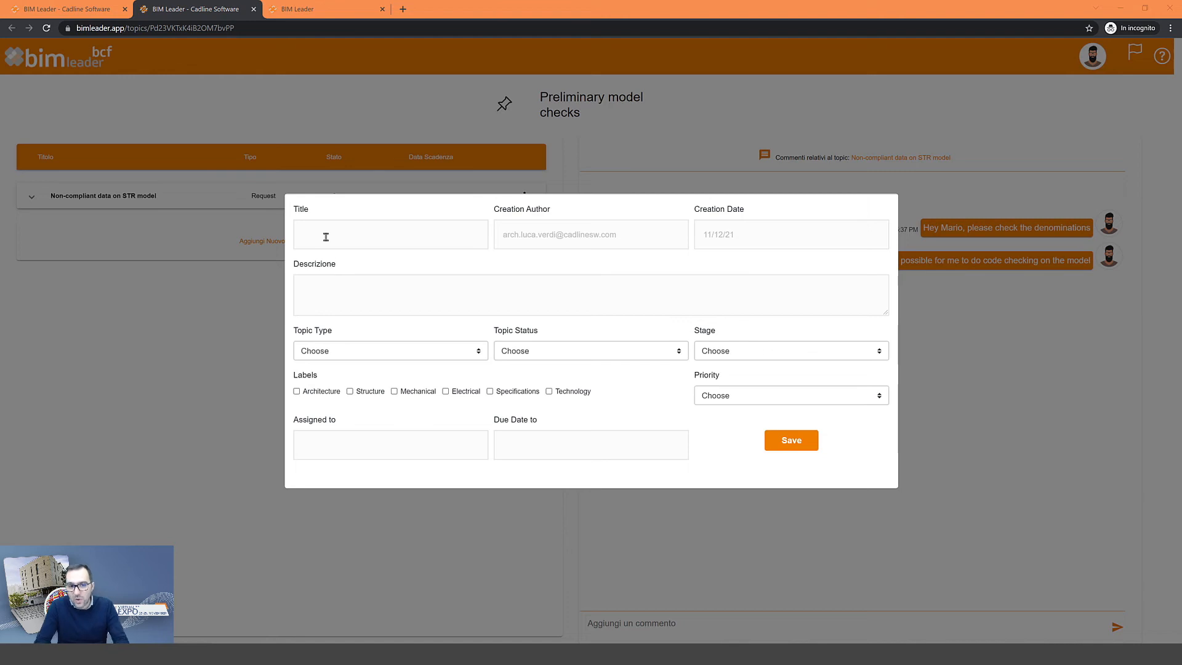
pyautogui.click(358, 237)
pyautogui.write('Conduct in conflict on MEP model')
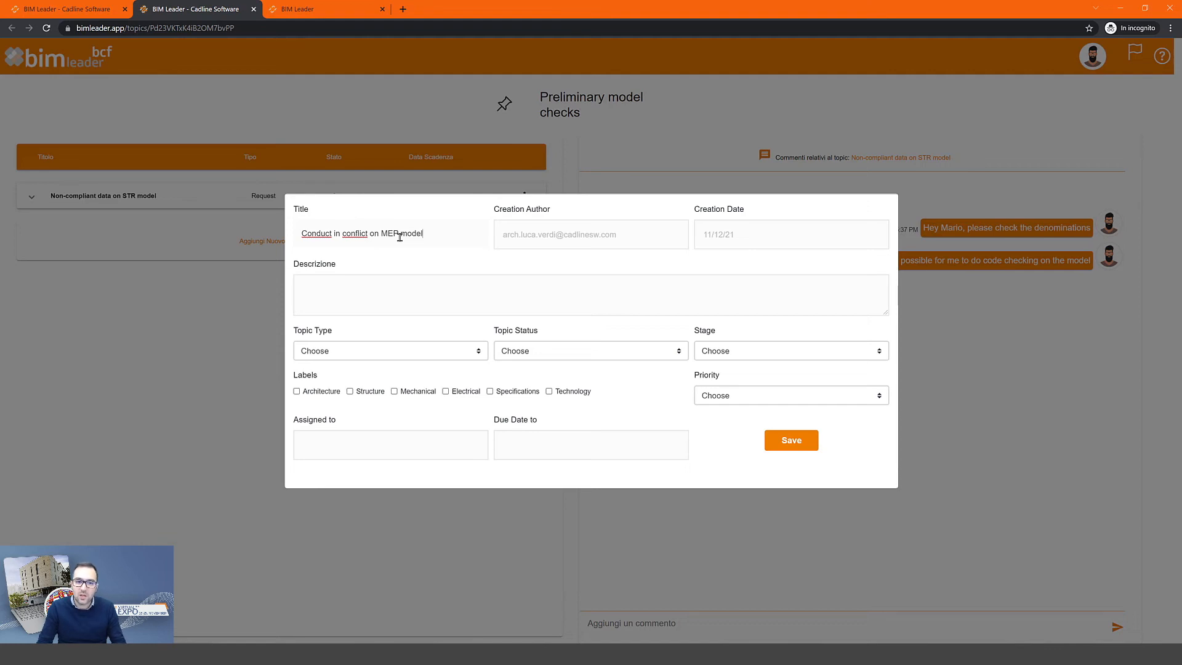
pyautogui.click(396, 292)
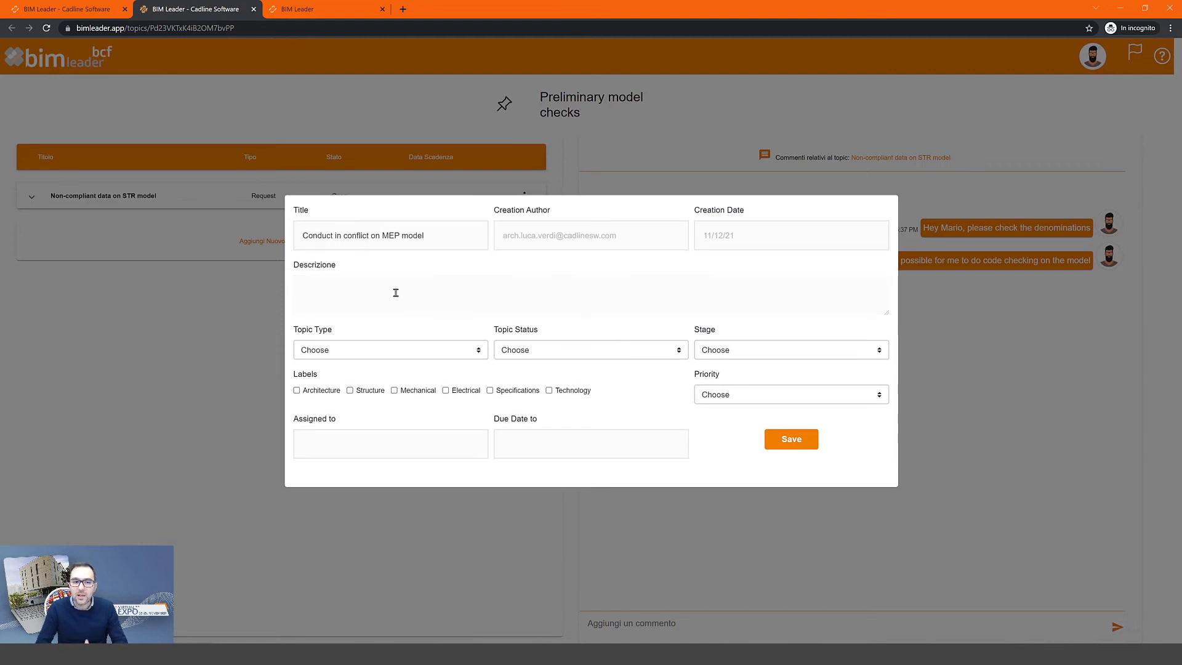
pyautogui.click(396, 301)
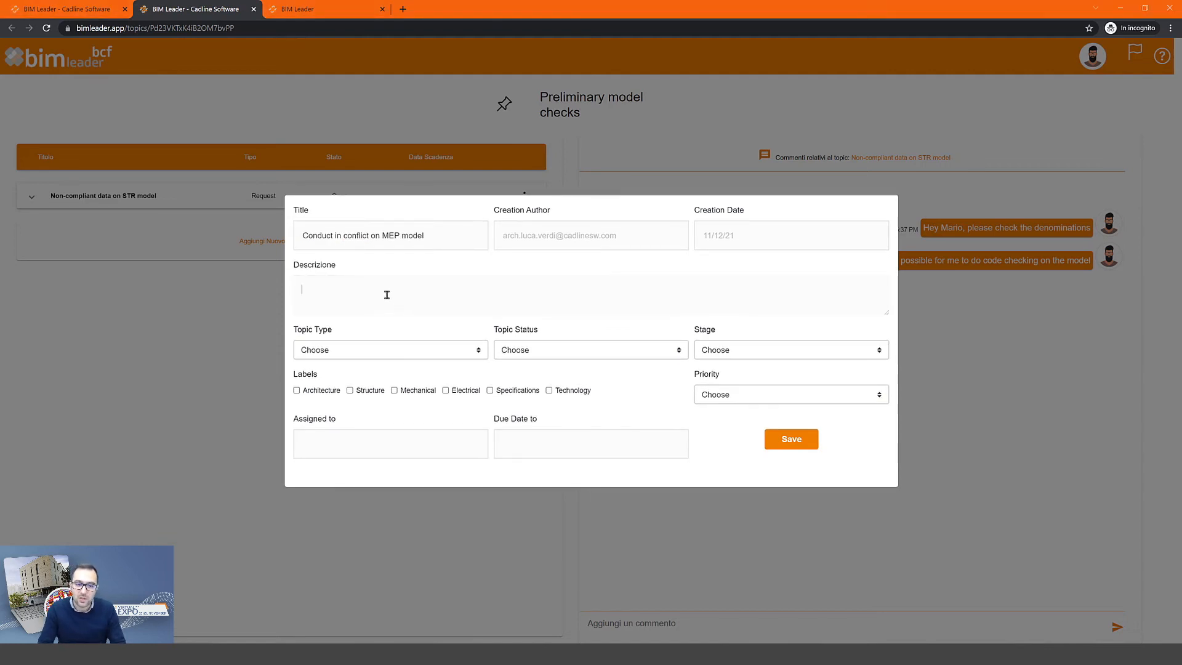
pyautogui.write('in some parts the pipes and ducts intersect the structural beams')
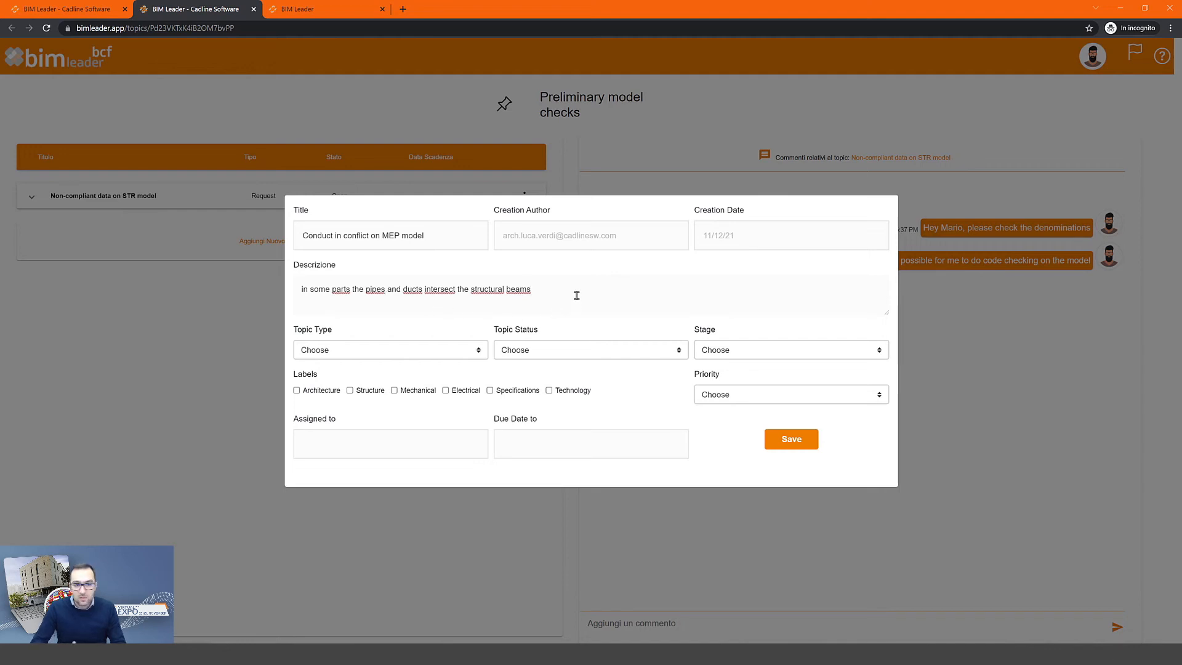
pyautogui.write('.')
# - Set Type Issue, Status Open, Stage Preliminary Planning End, and the Structure label, then save the topic
pyautogui.click(376, 356)
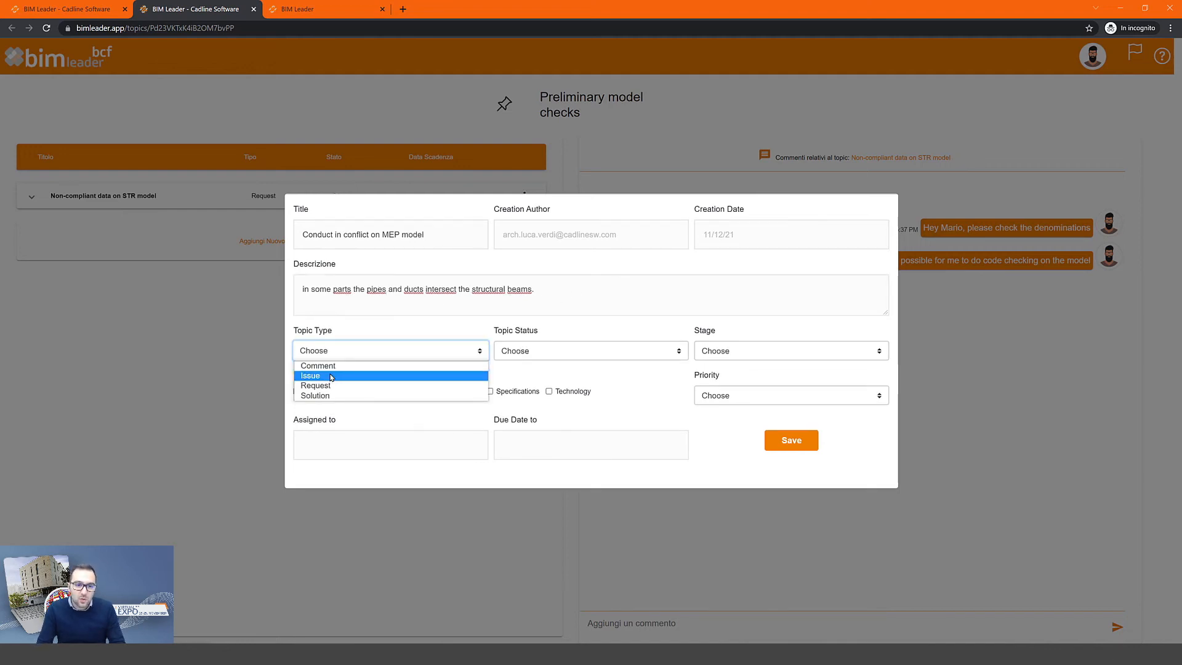
pyautogui.click(333, 376)
pyautogui.click(554, 351)
pyautogui.click(608, 366)
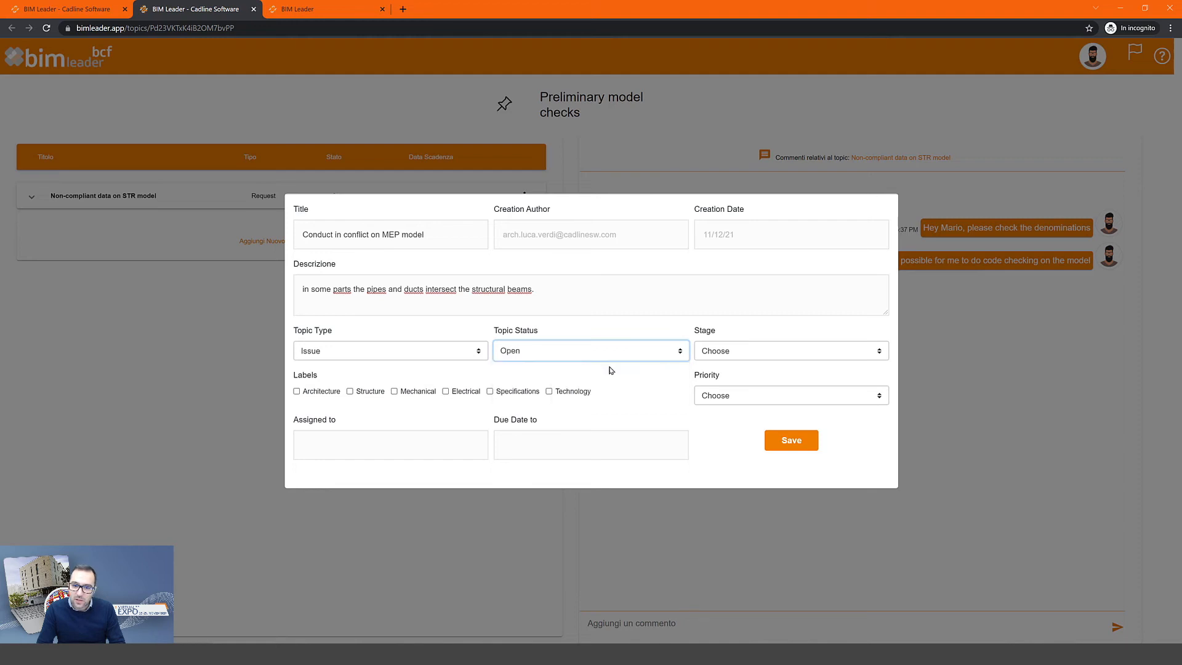
pyautogui.click(763, 353)
pyautogui.click(763, 362)
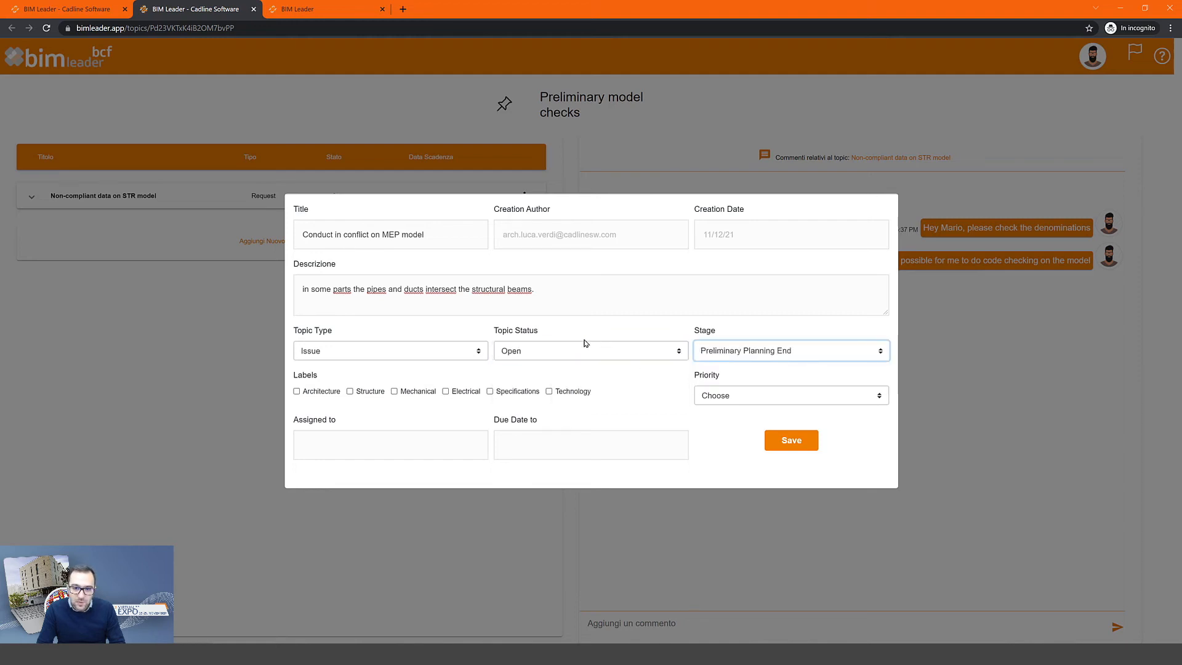
pyautogui.click(350, 392)
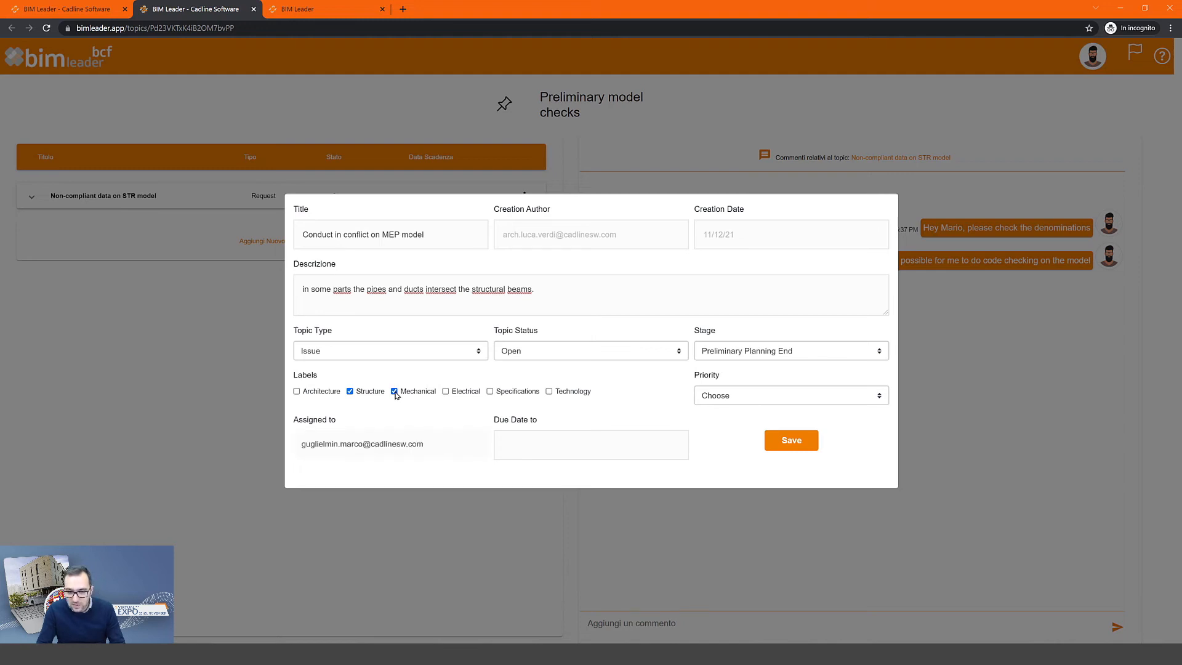
pyautogui.click(795, 448)
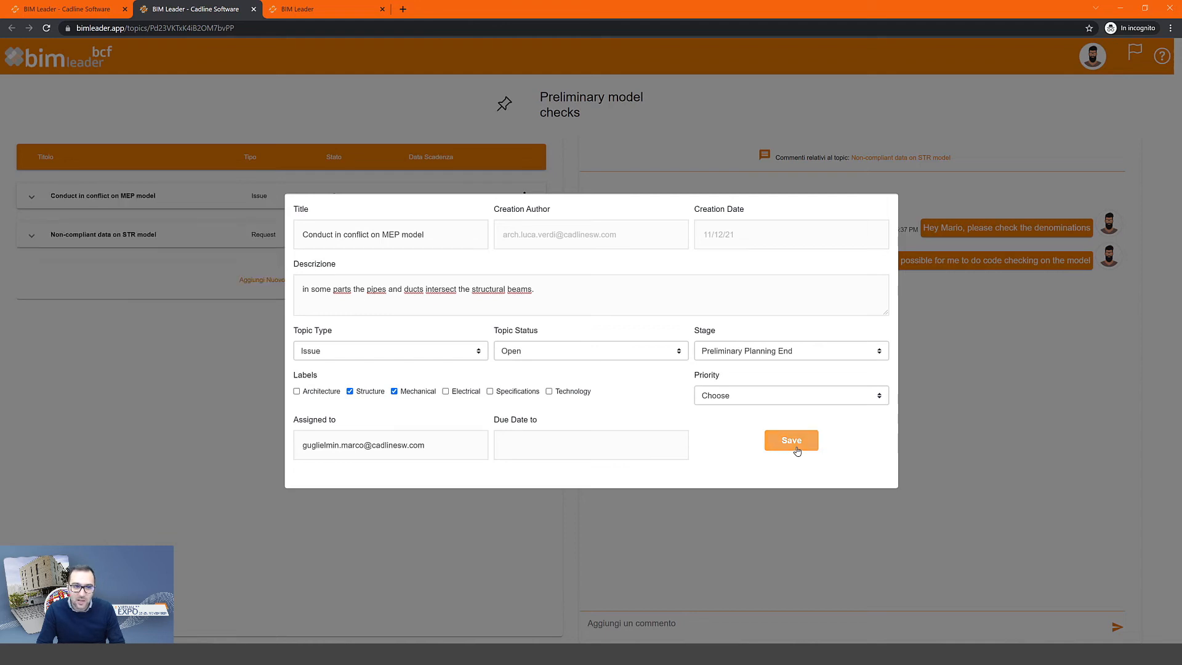
pyautogui.click(266, 434)
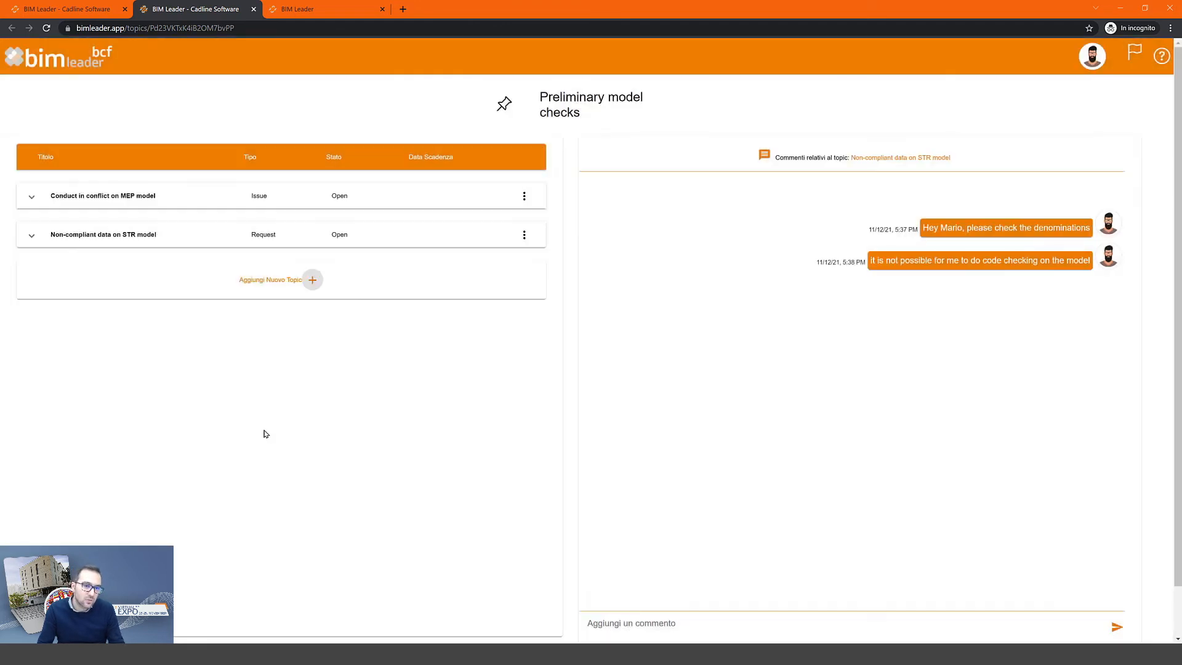
# - Expand the Conduct in conflict on MEP model topic, confirm it has no viewpoints, and open the viewer
pyautogui.click(138, 200)
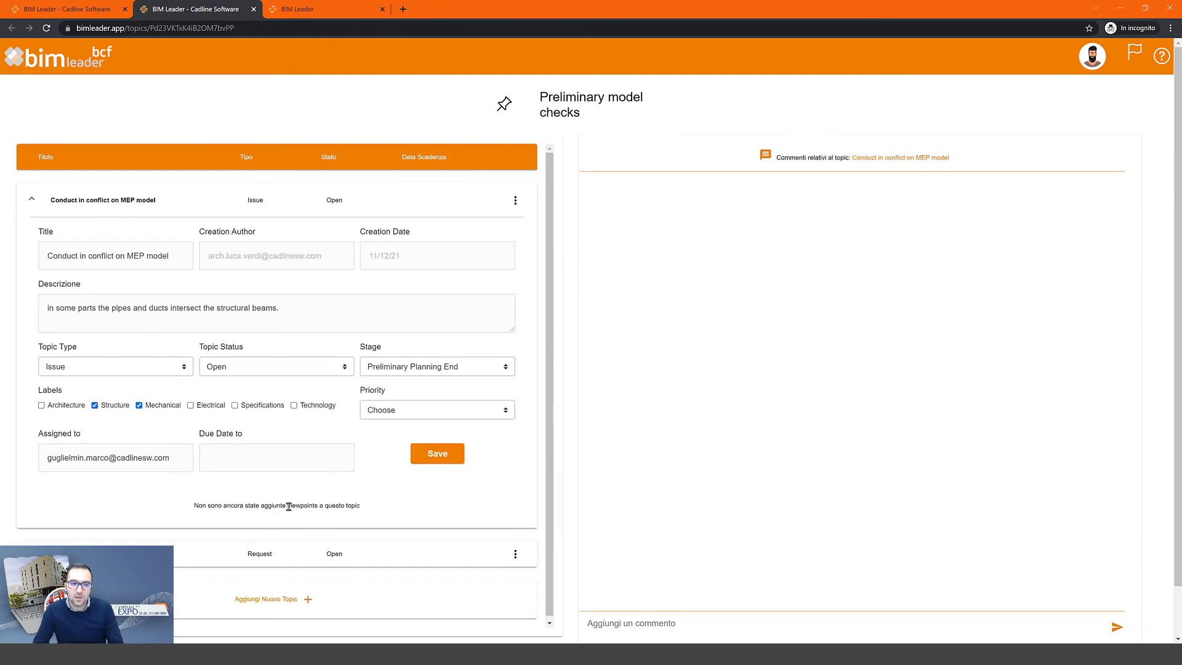
pyautogui.moveTo(288, 505); pyautogui.dragTo(320, 506)
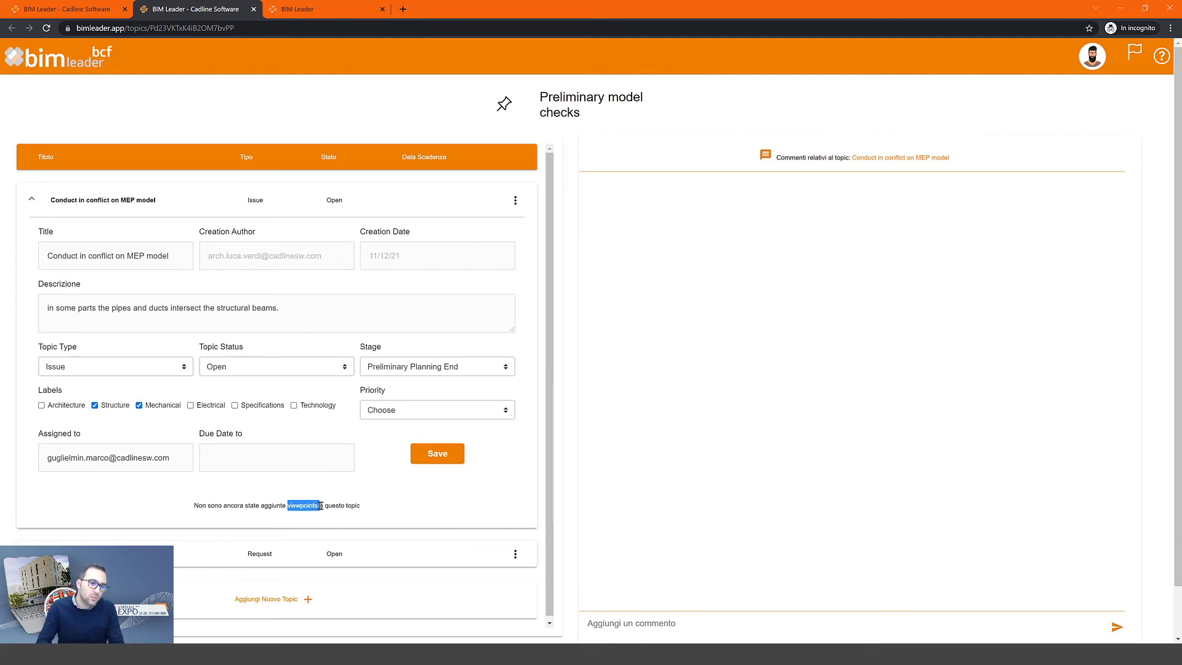
pyautogui.click(351, 506)
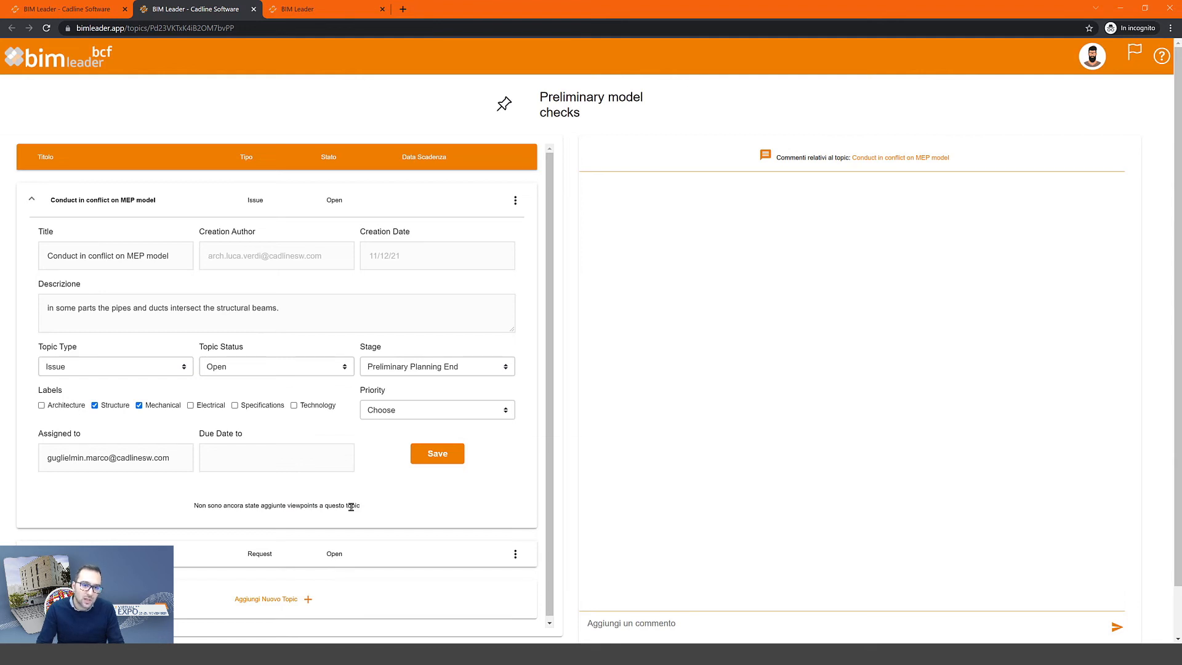
pyautogui.click(314, 11)
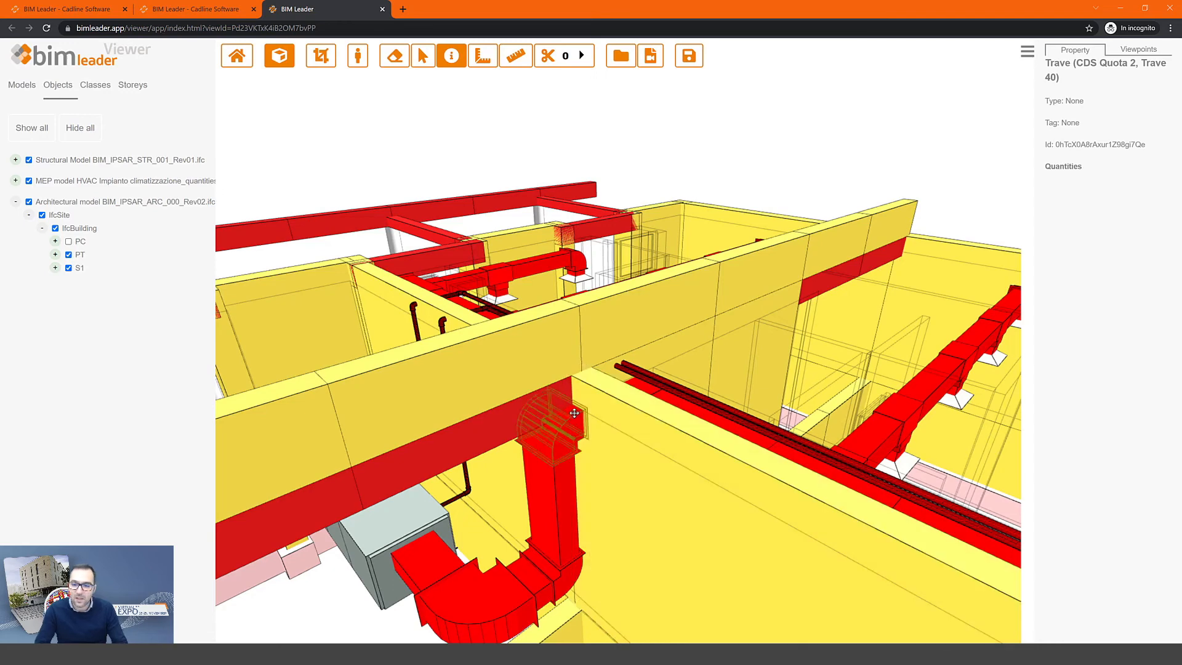
# - Frame the red duct elbow clashing with the beam and save it as a viewpoint on Conduct in conflict on MEP model
pyautogui.moveTo(576, 386); pyautogui.dragTo(560, 239, button='right')
pyautogui.scroll(3, 569, 269)
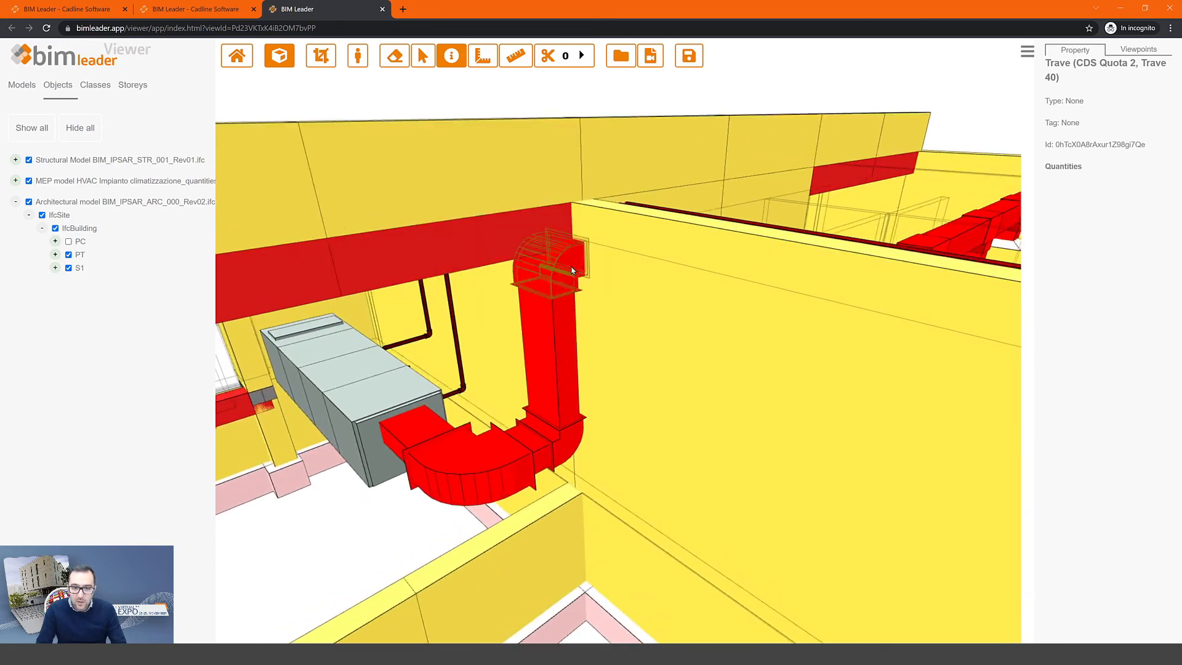
pyautogui.scroll(4, 572, 271)
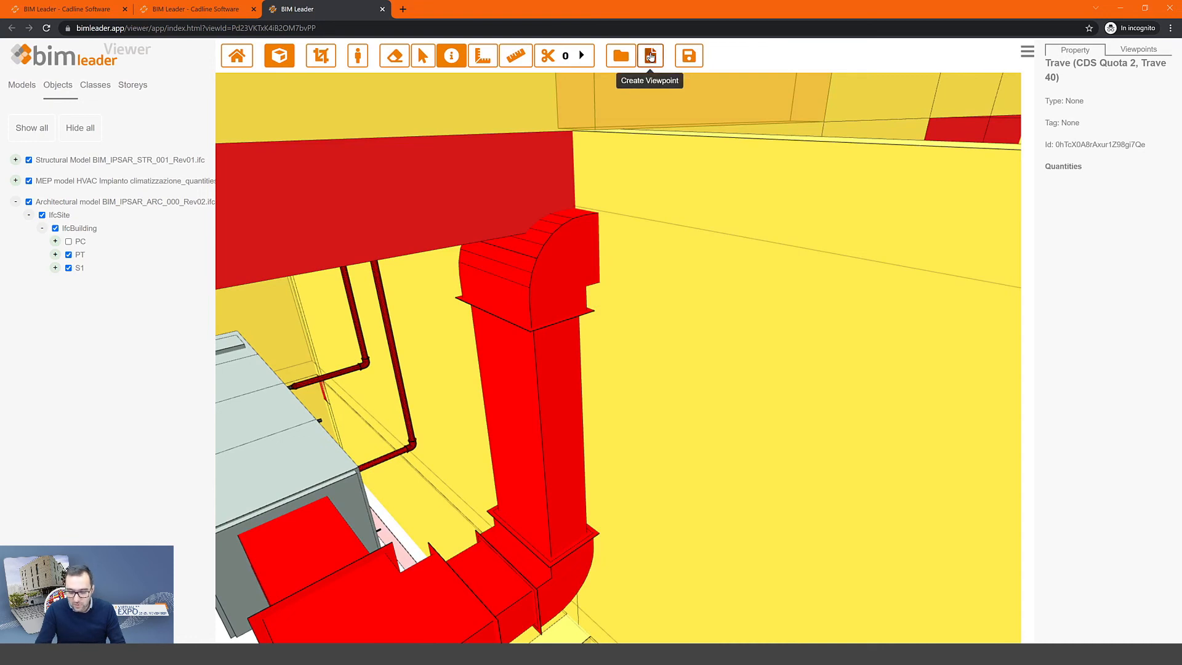
pyautogui.click(650, 56)
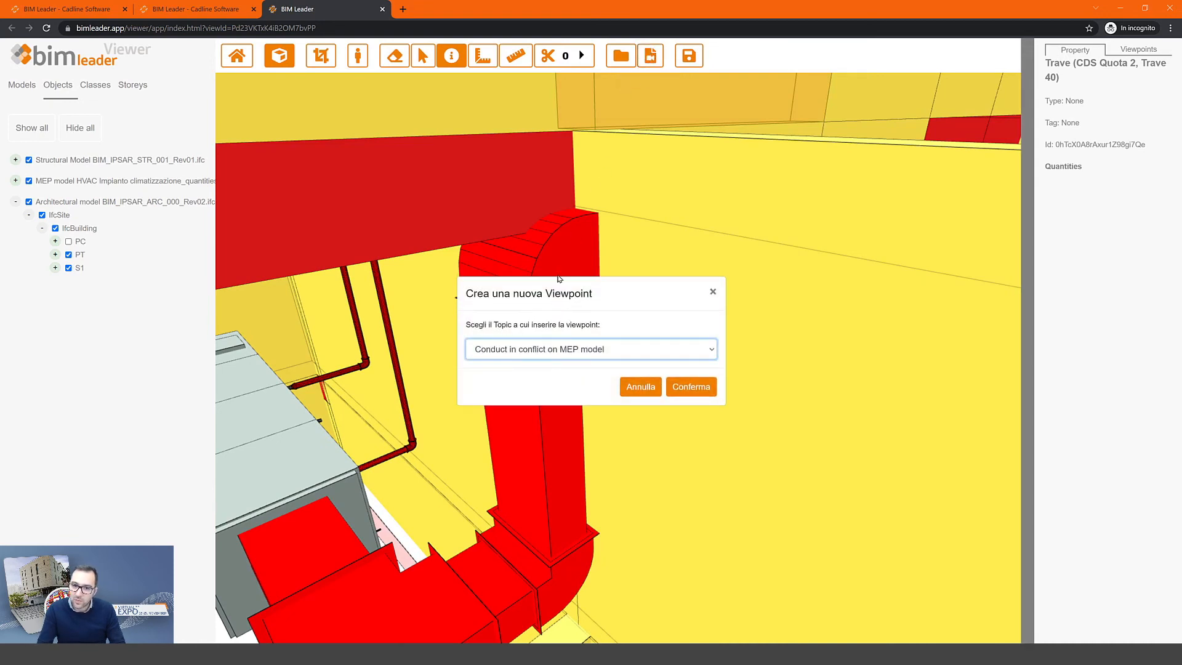
pyautogui.click(529, 350)
pyautogui.click(529, 349)
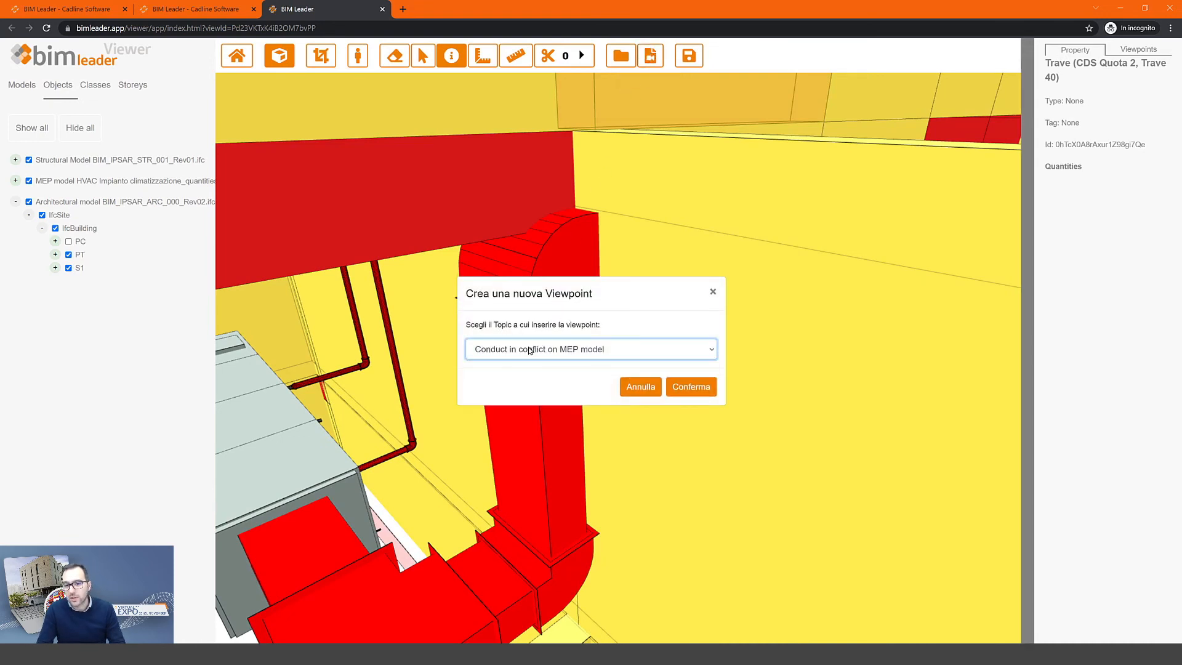
pyautogui.click(692, 388)
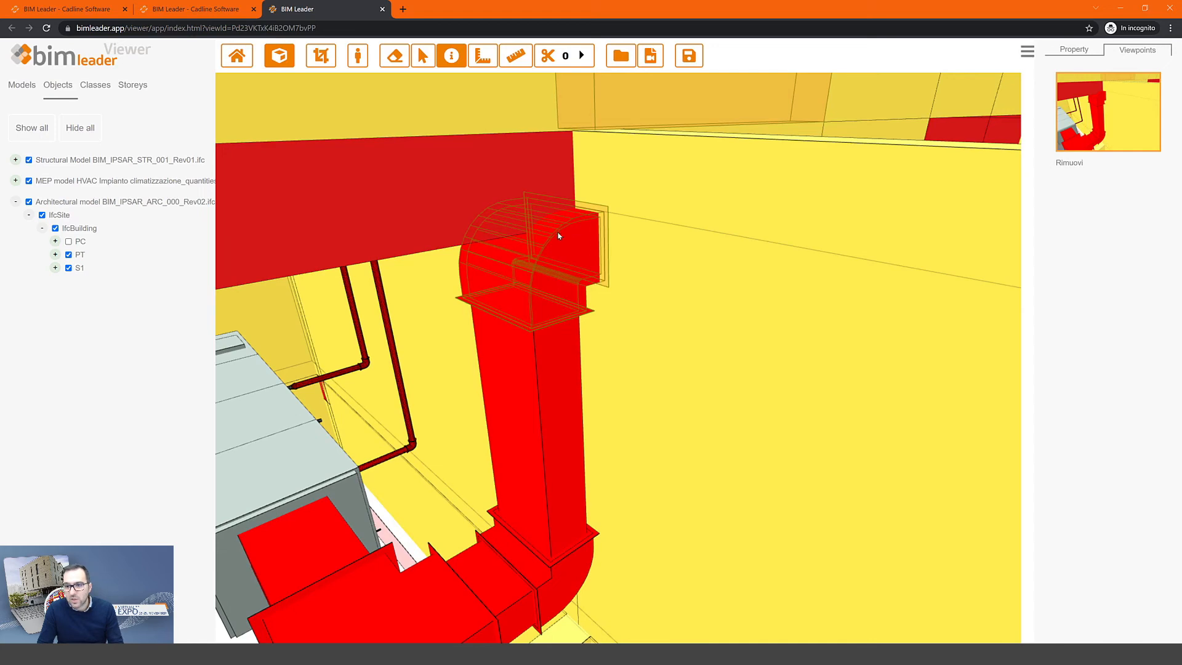
pyautogui.scroll(-5, 557, 236)
pyautogui.moveTo(556, 235)
pyautogui.mouseDown()
pyautogui.moveTo(471, 259)
pyautogui.moveTo(750, 278)
pyautogui.moveTo(335, 338)
pyautogui.moveTo(774, 400)
pyautogui.mouseUp()
# - Select the beam the green pipe crosses and save that view as a second viewpoint on the topic
pyautogui.scroll(5, 704, 348)
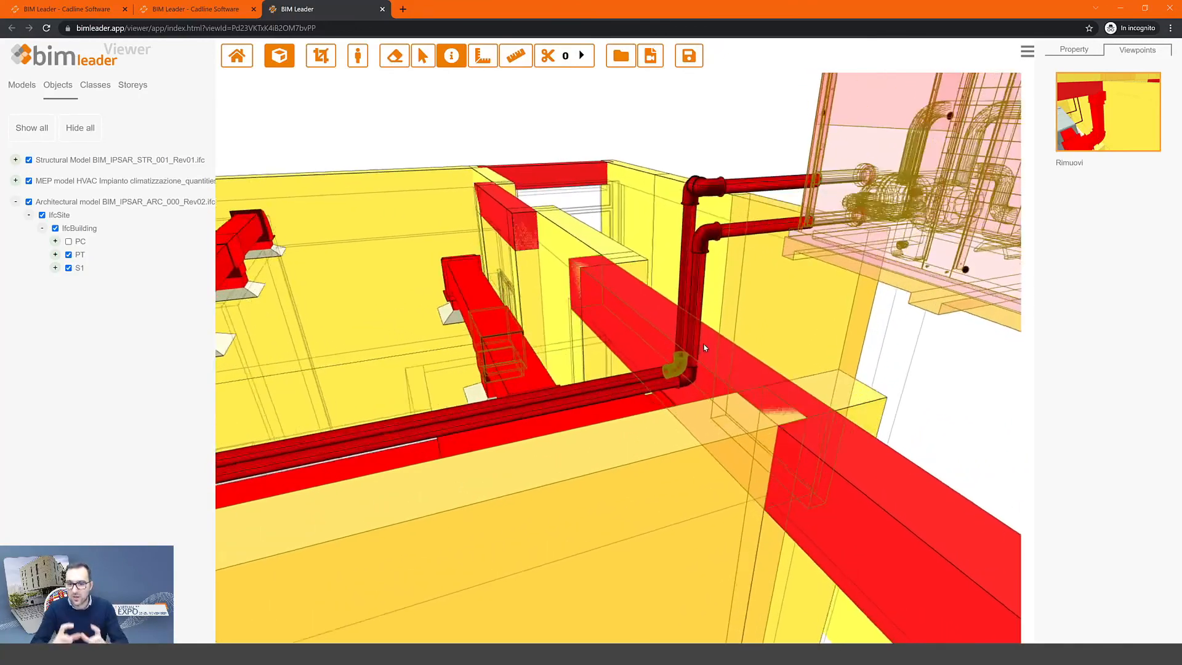
pyautogui.moveTo(695, 374)
pyautogui.mouseDown()
pyautogui.moveTo(566, 377)
pyautogui.moveTo(698, 392)
pyautogui.mouseUp()
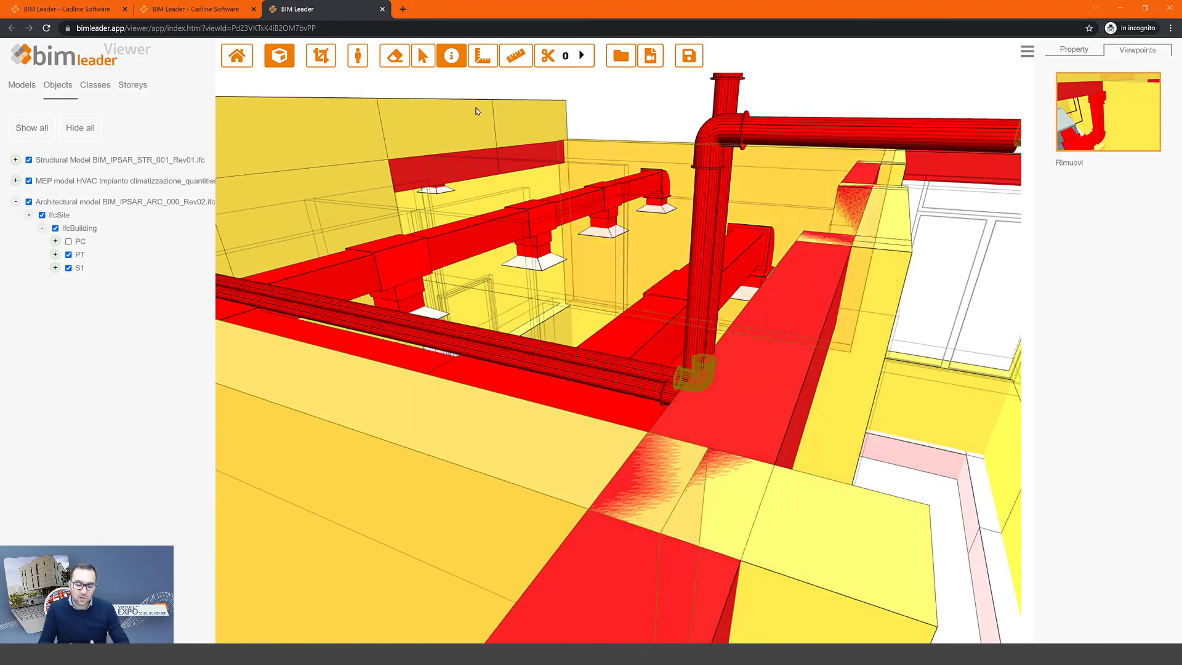
pyautogui.click(422, 55)
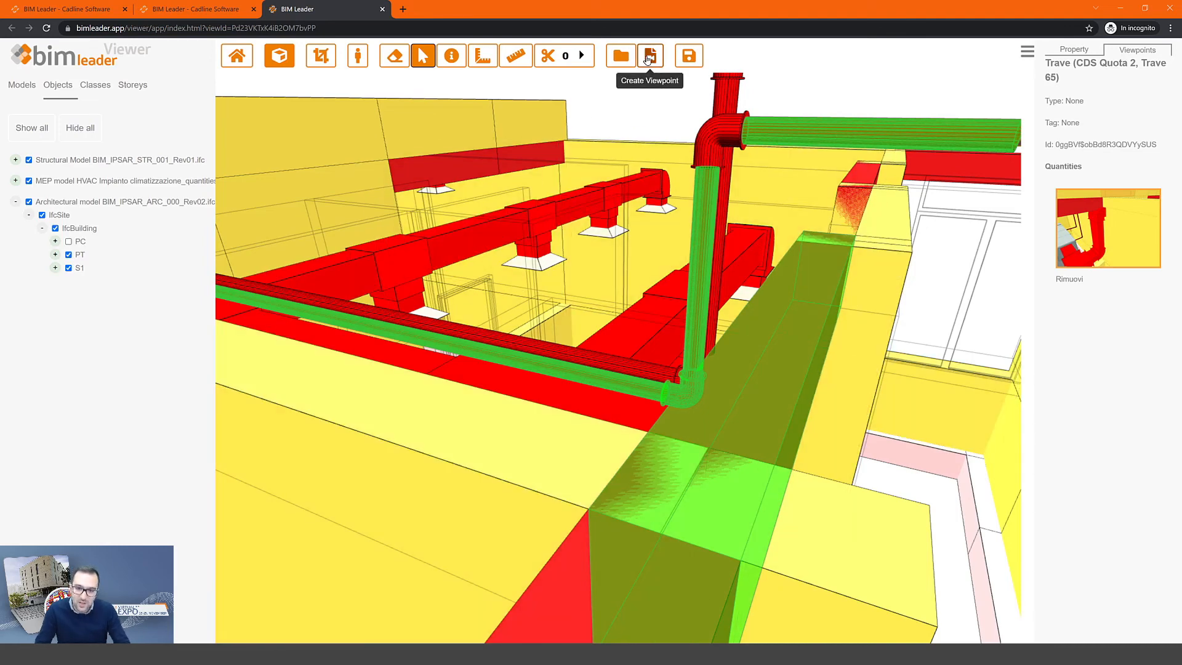
pyautogui.click(647, 57)
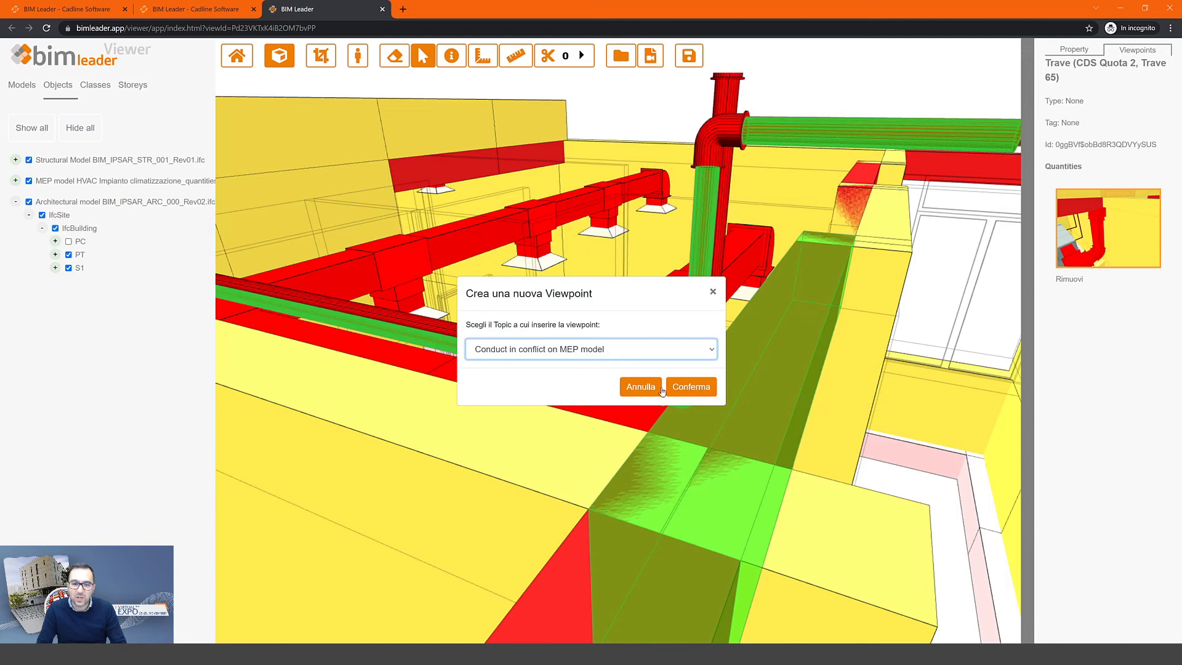
pyautogui.click(690, 388)
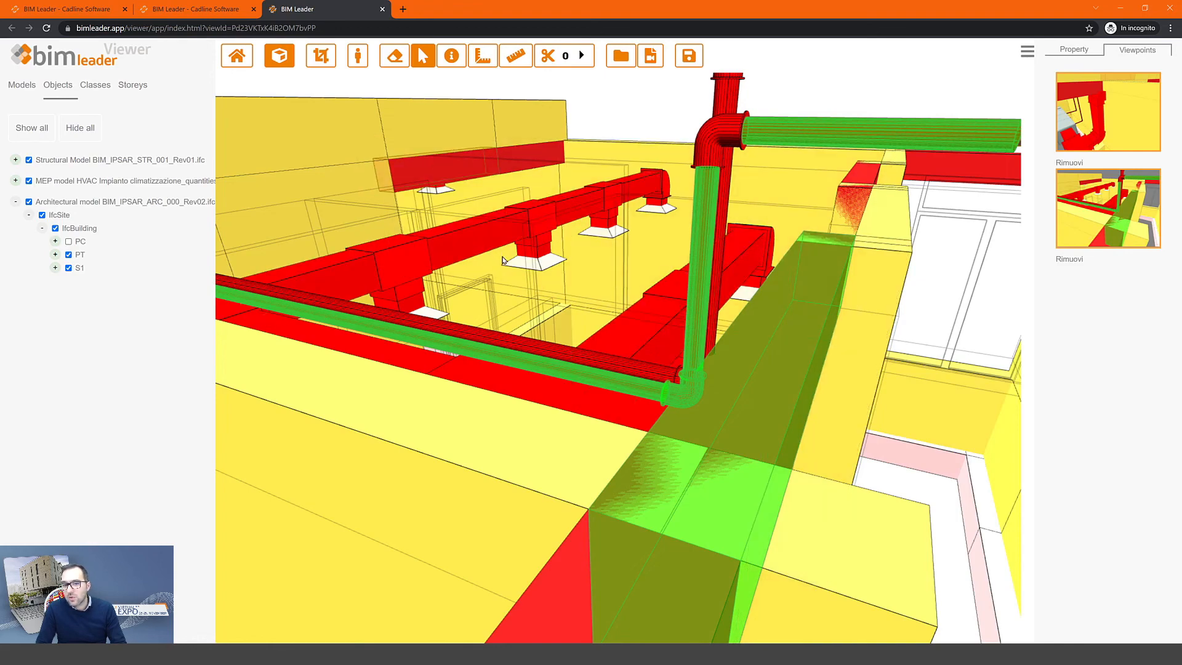
pyautogui.scroll(-10, 509, 268)
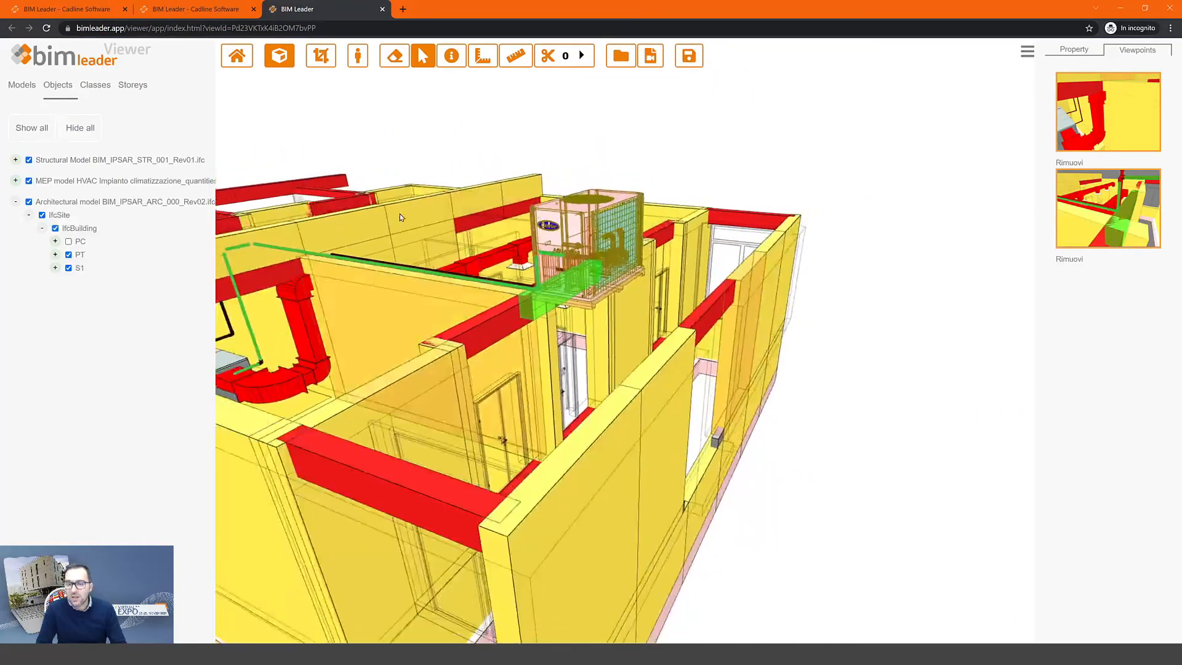
# - Reset the 3D view, check the topic's two viewpoint thumbnails in the BCF list, and collapse it
pyautogui.click(237, 55)
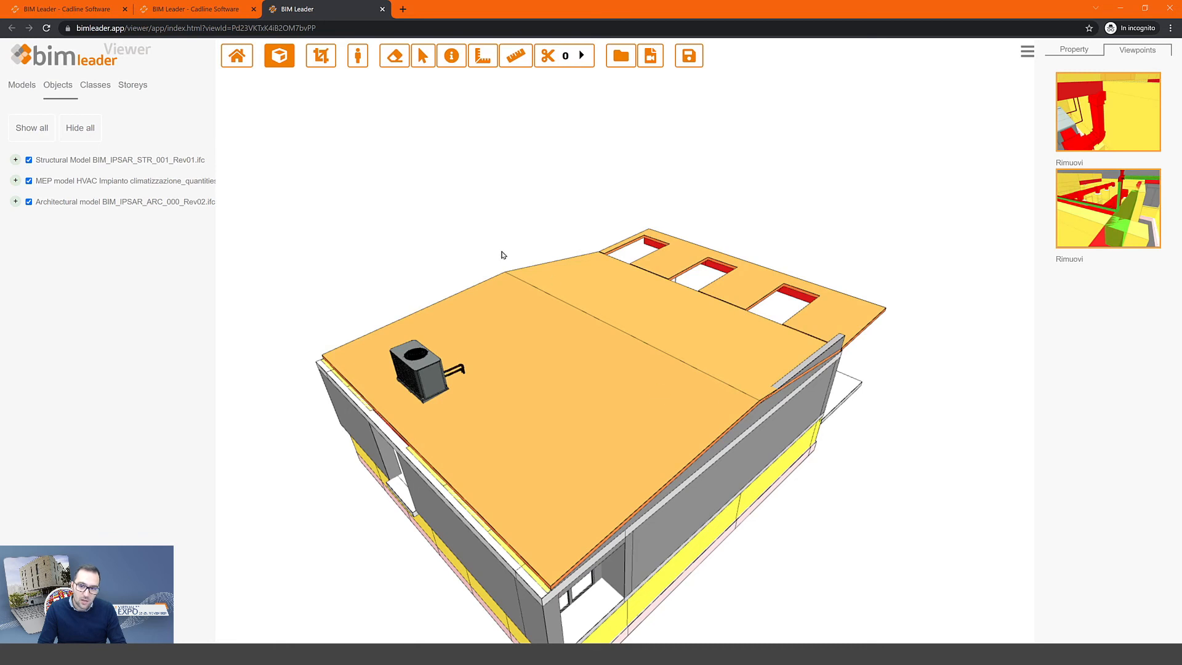
pyautogui.click(192, 10)
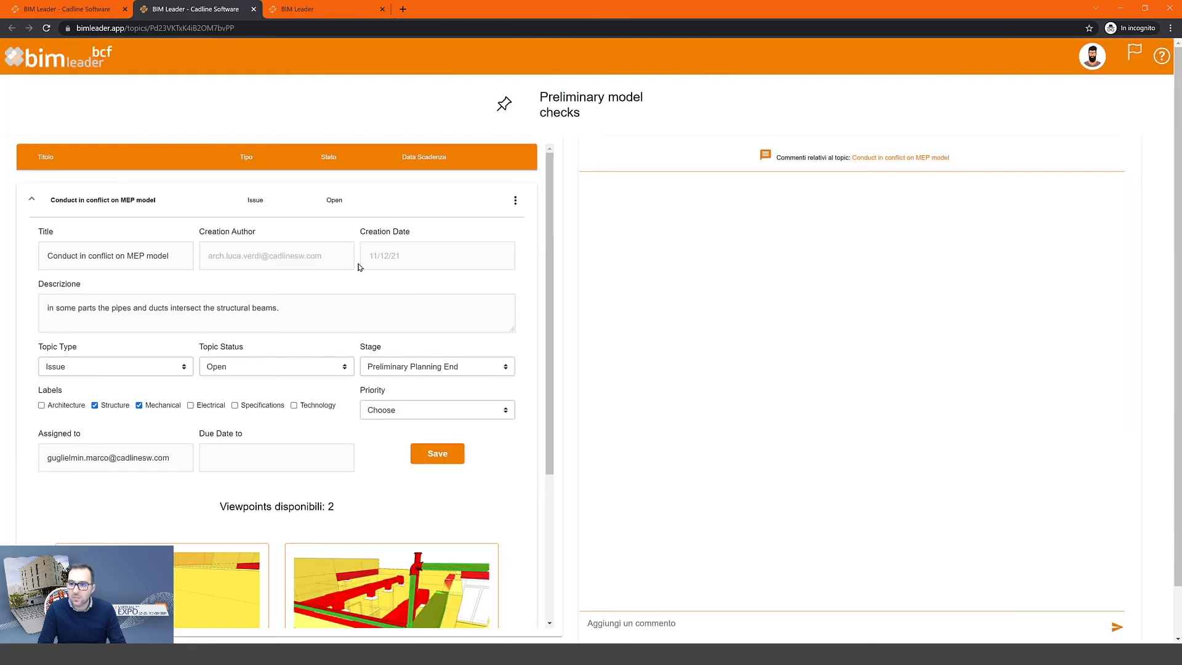
pyautogui.scroll(-3, 266, 435)
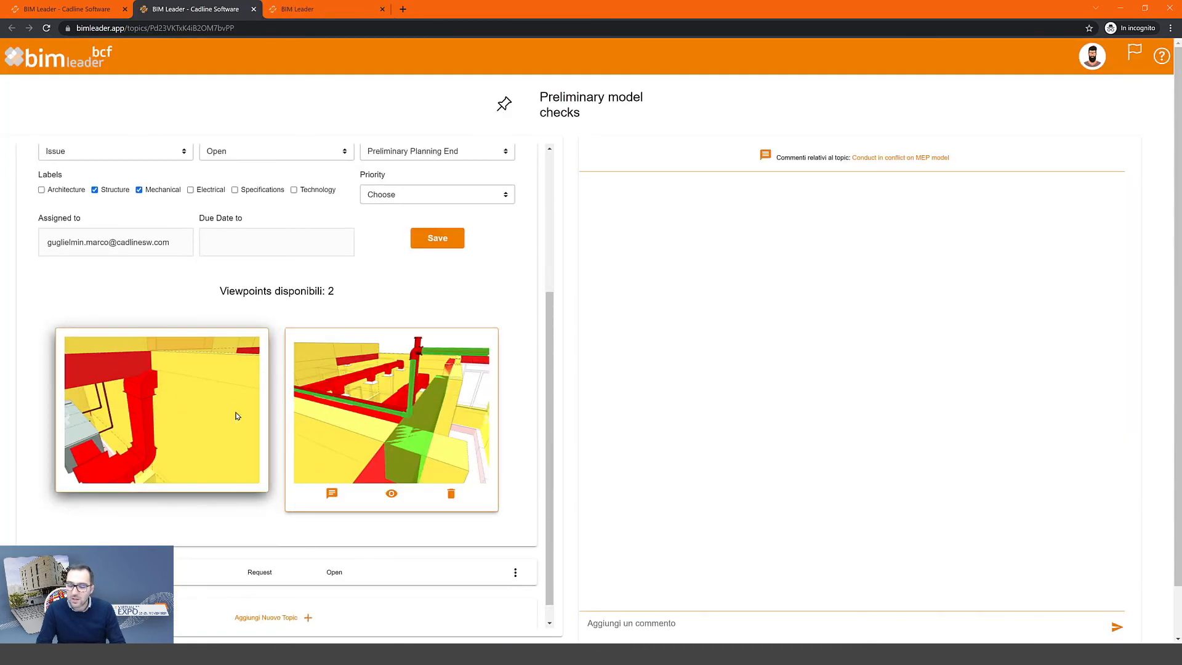
pyautogui.moveTo(434, 422)
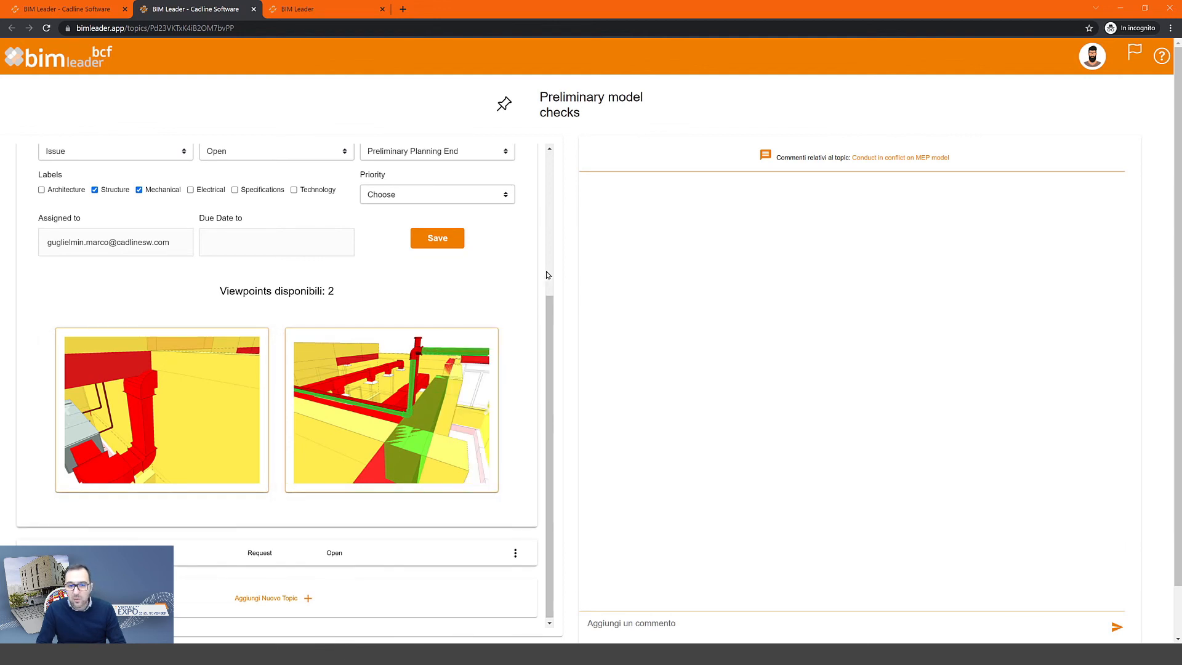
pyautogui.scroll(4, 548, 275)
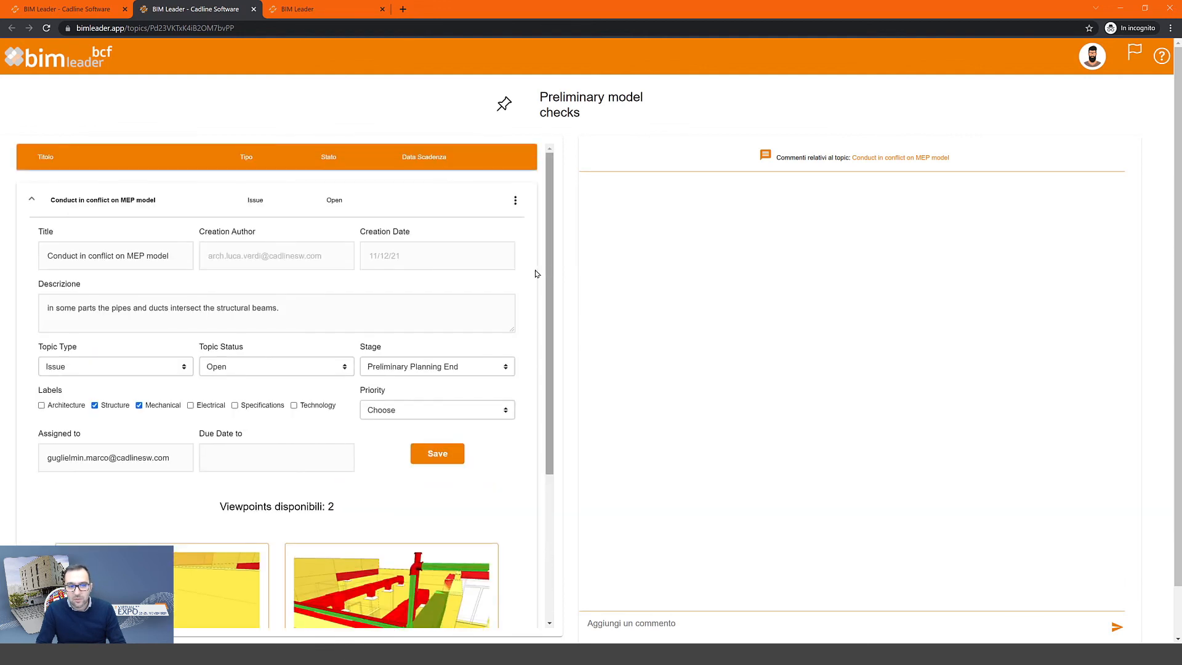
pyautogui.click(112, 208)
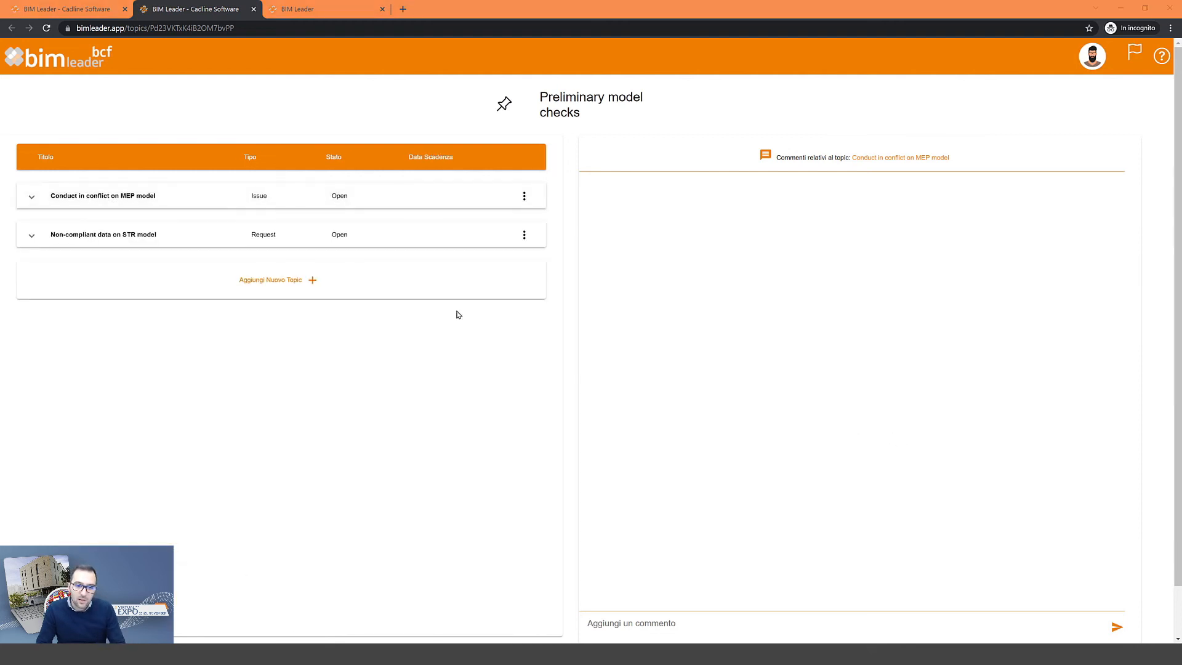
# - Close the viewer and BCF pages, confirming Esci, to return to the School locker room project
pyautogui.click(381, 10)
pyautogui.click(638, 107)
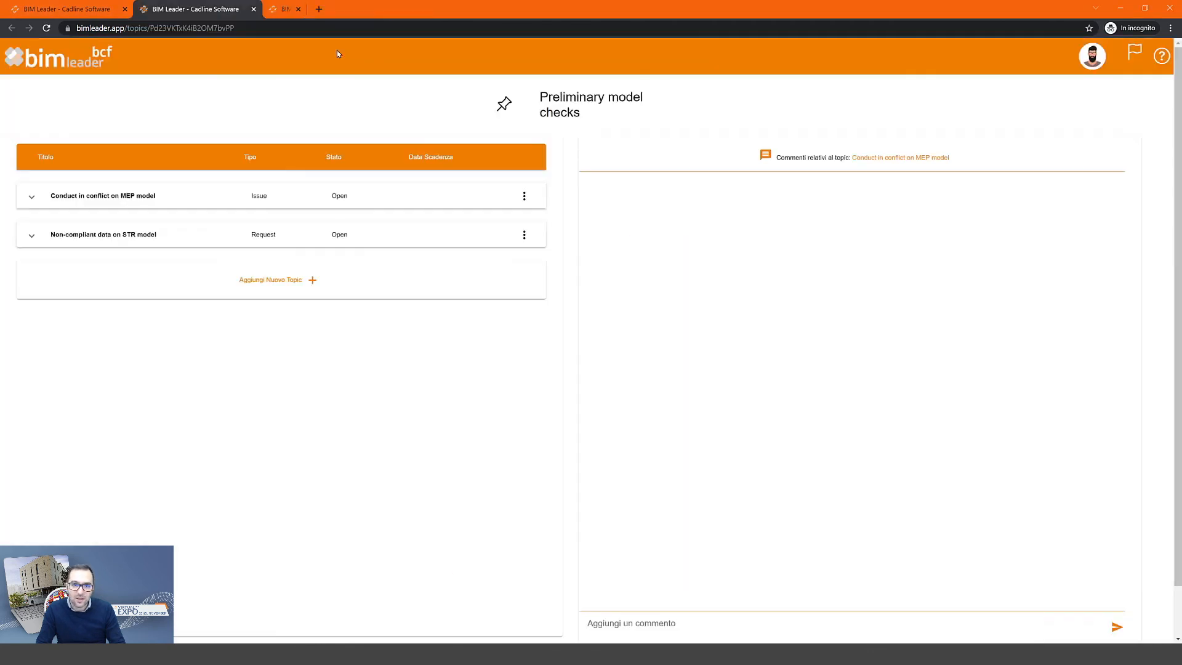
pyautogui.click(253, 9)
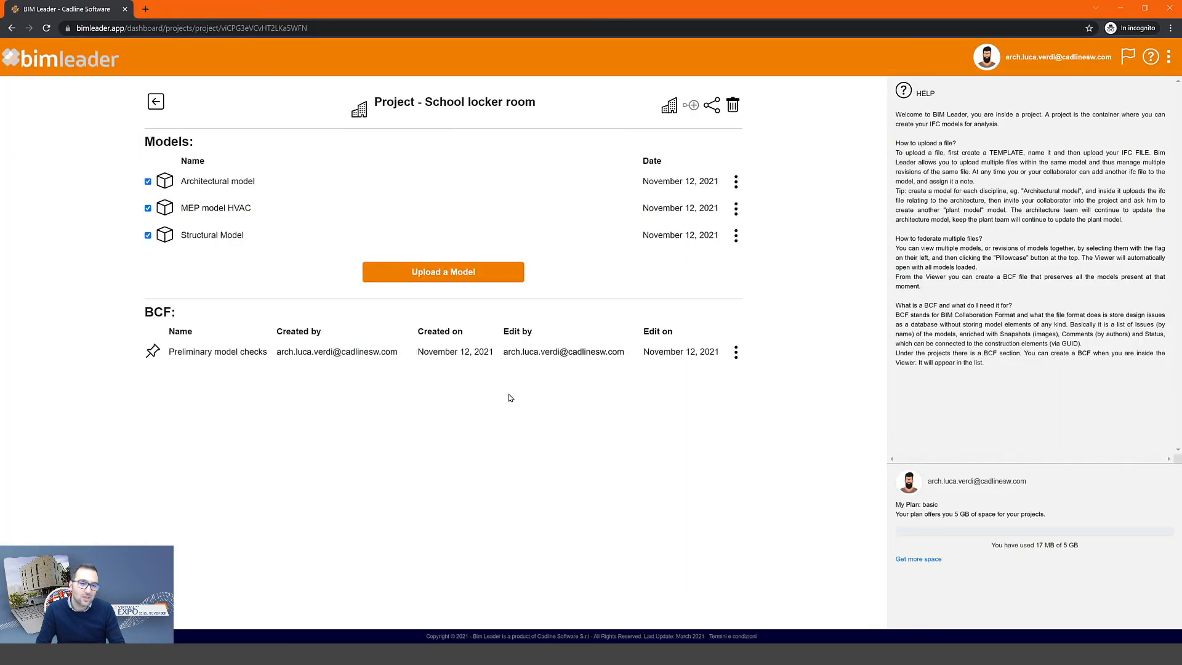
# - Open the Preliminary model checks BCF topic list as the second user in an Edge window
pyautogui.click(735, 353)
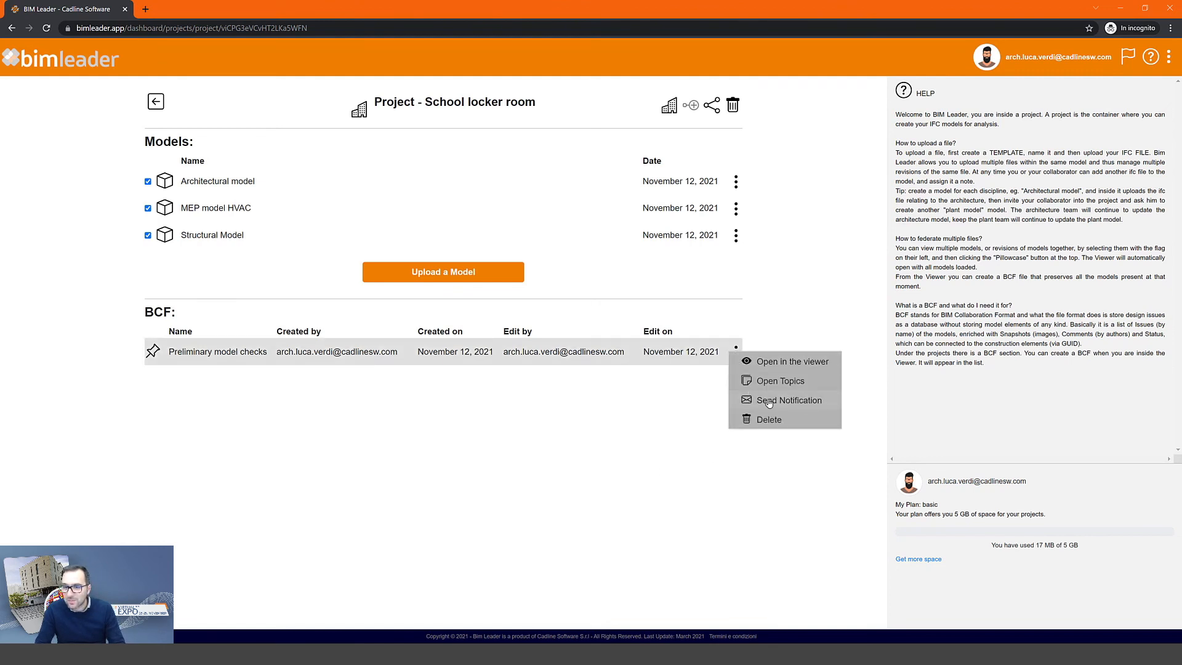
pyautogui.click(866, 401)
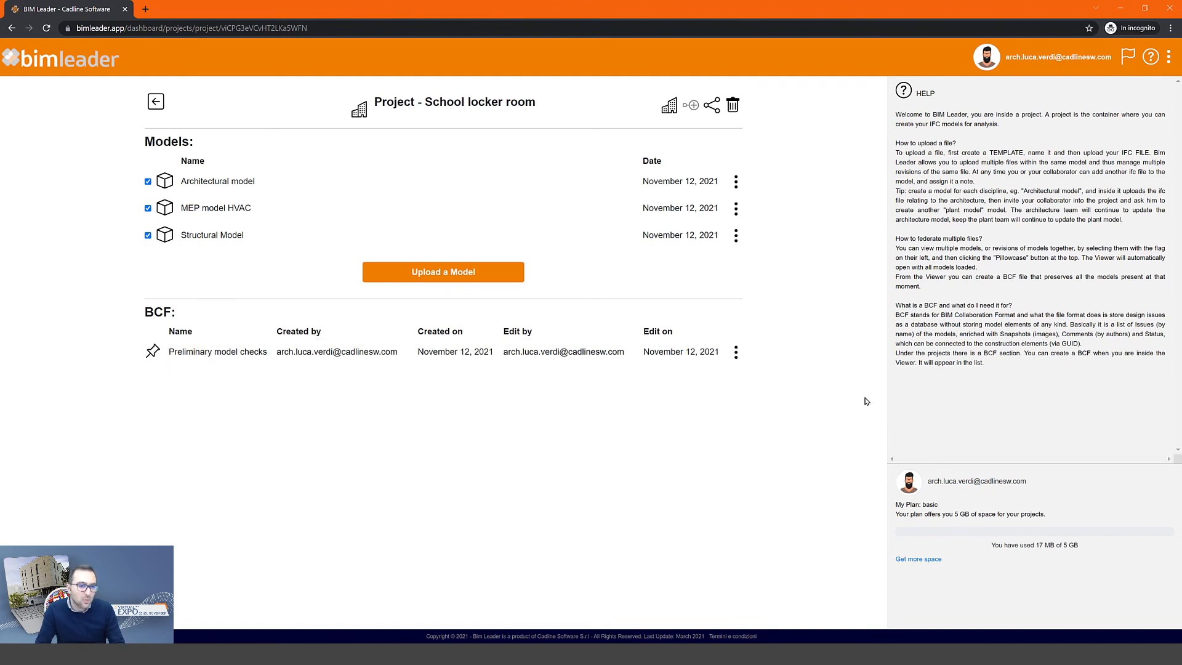
pyautogui.click(600, 652)
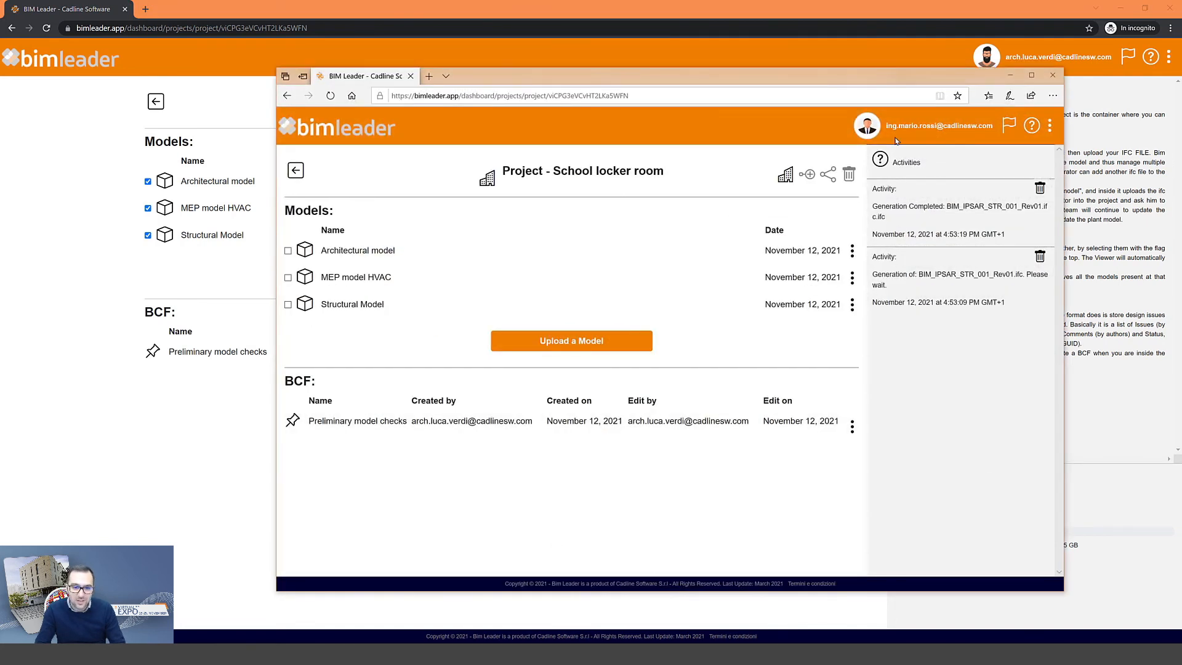
pyautogui.moveTo(888, 128); pyautogui.dragTo(958, 128)
pyautogui.click(953, 127)
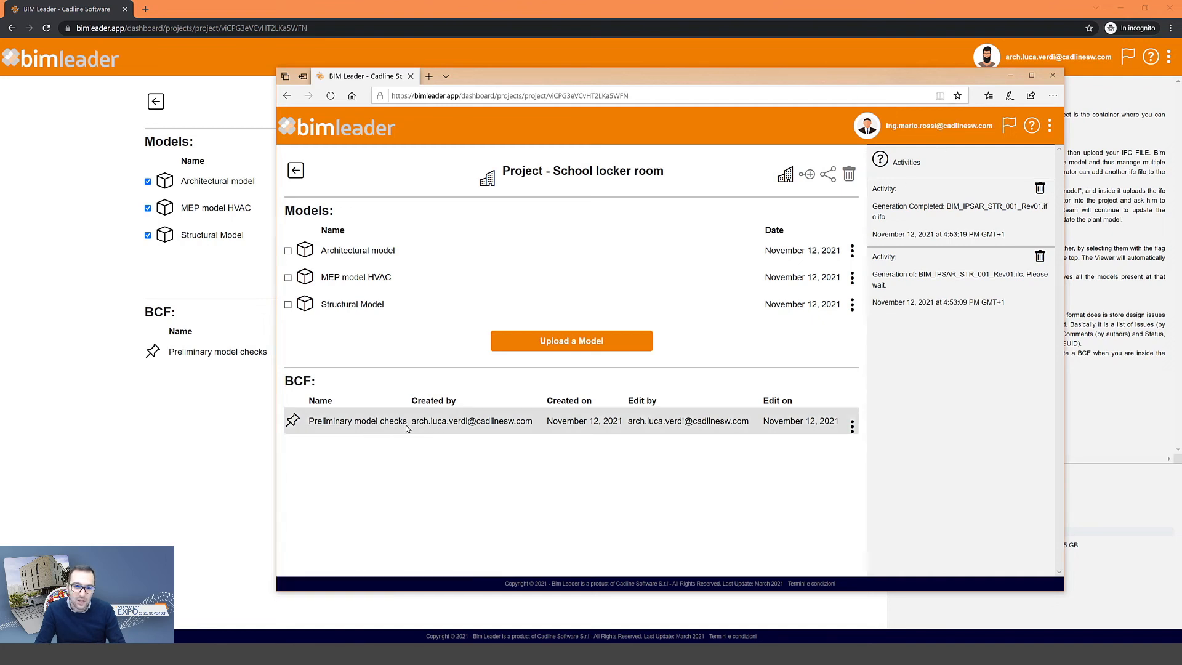
pyautogui.click(364, 422)
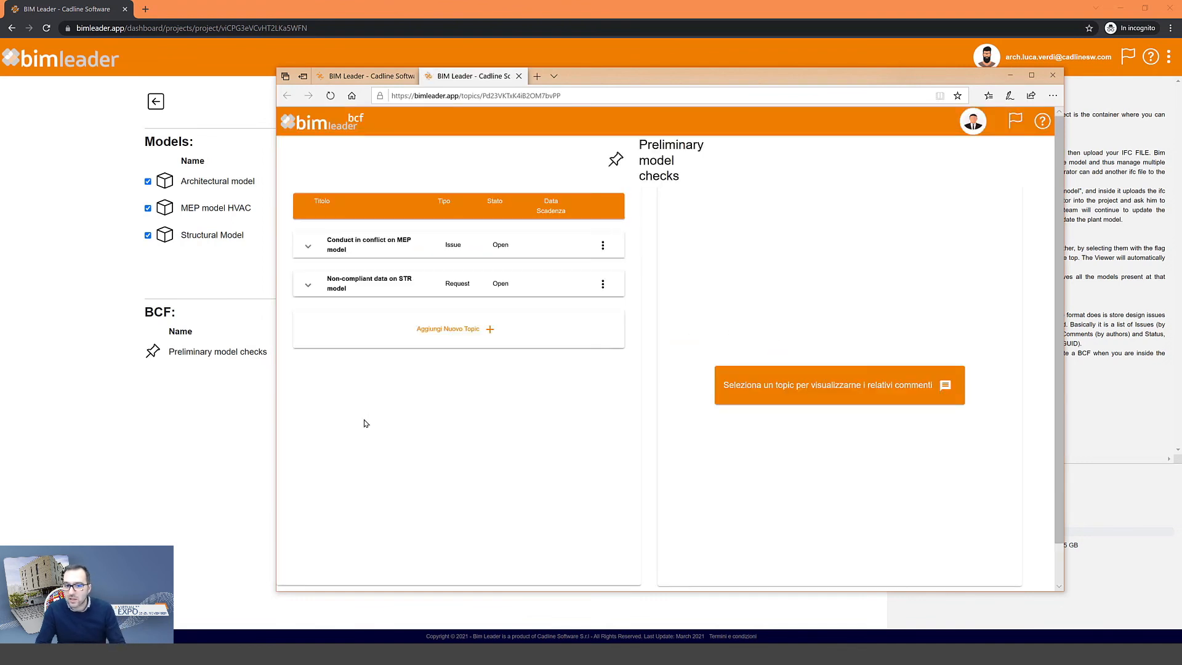
# - Expand the Non-compliant data on STR model topic and post the reply 'Ok let me check!'
pyautogui.click(362, 283)
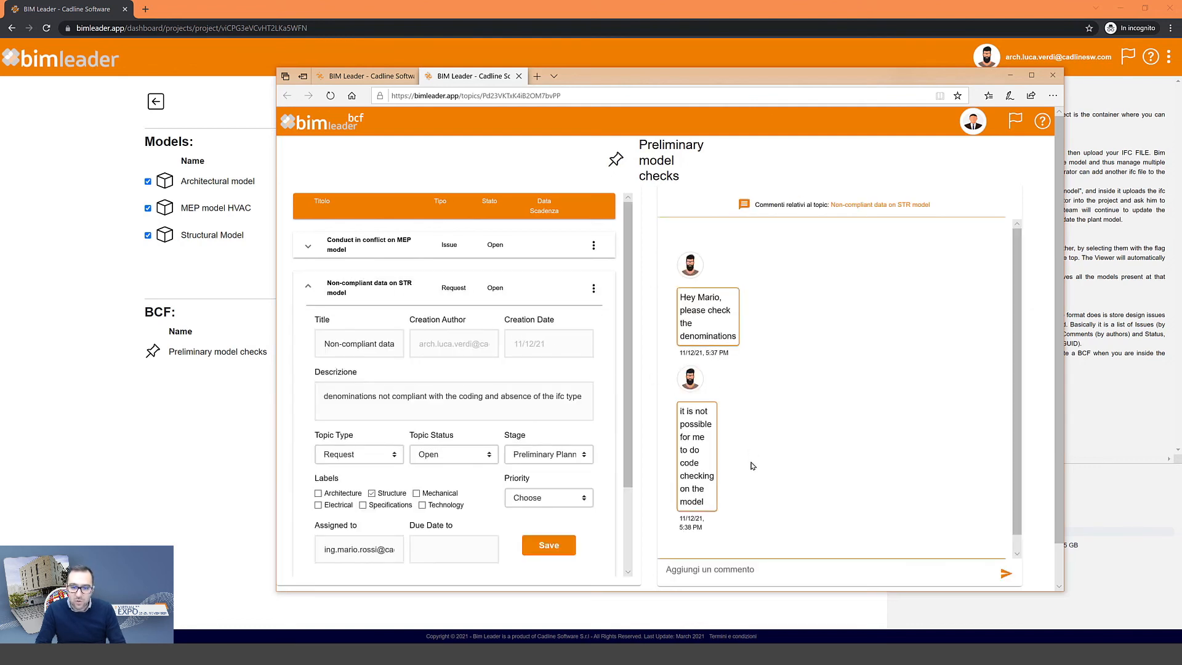
pyautogui.scroll(-1, 757, 469)
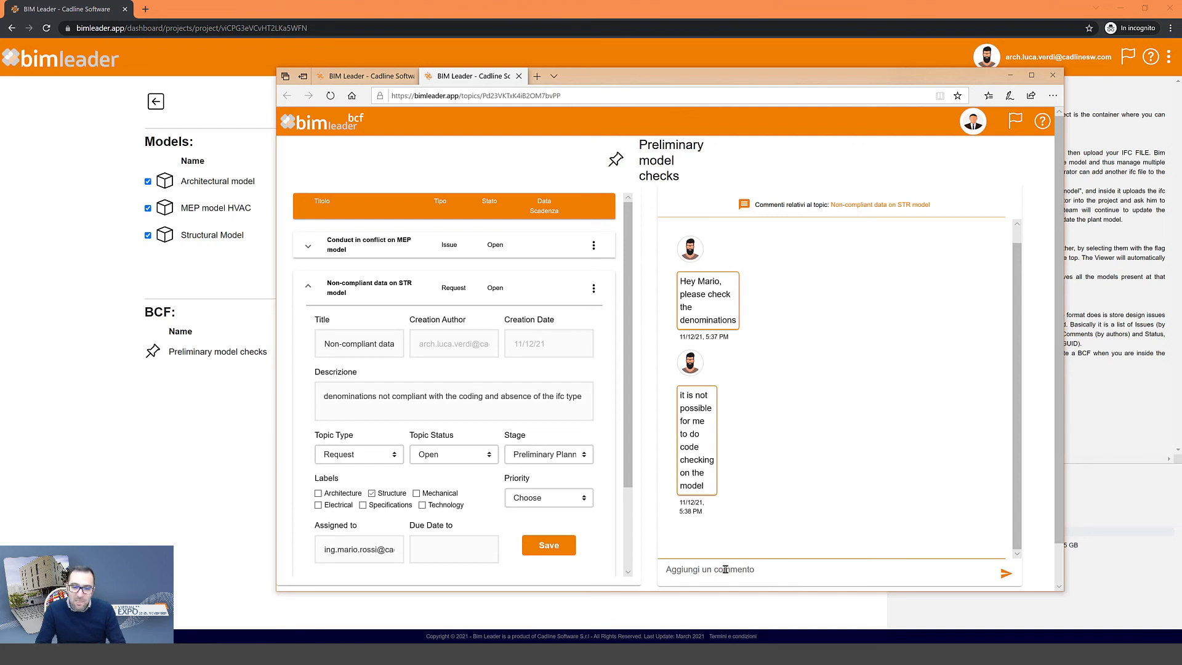
pyautogui.write('Ok')
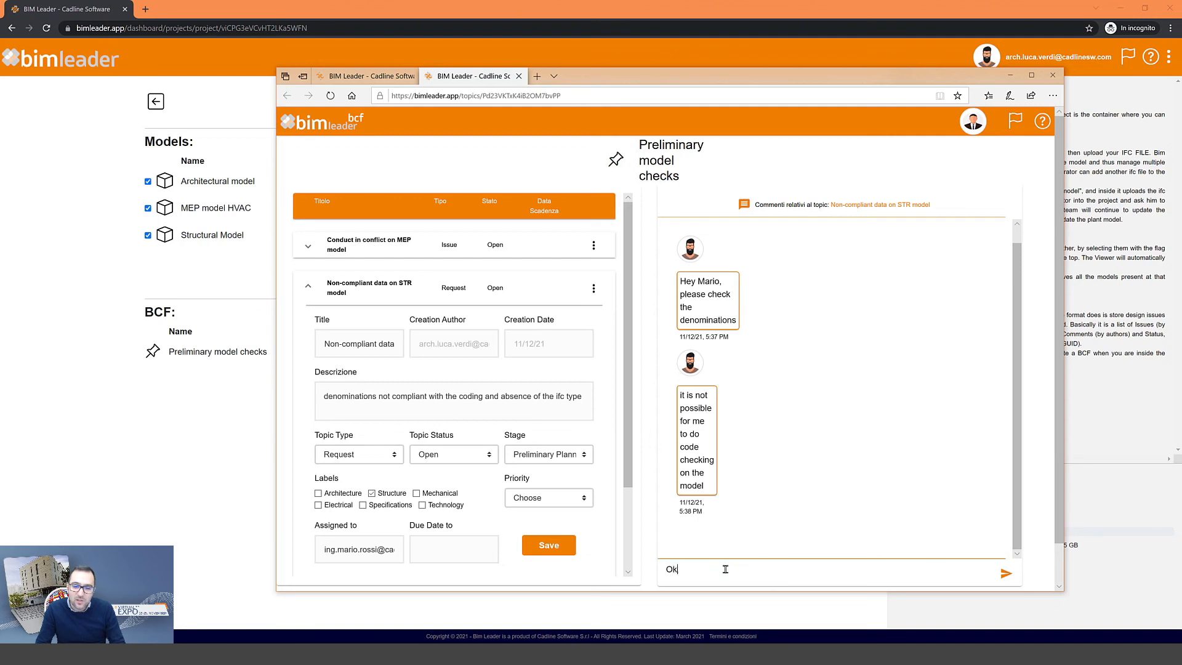
pyautogui.write(' let me ch')
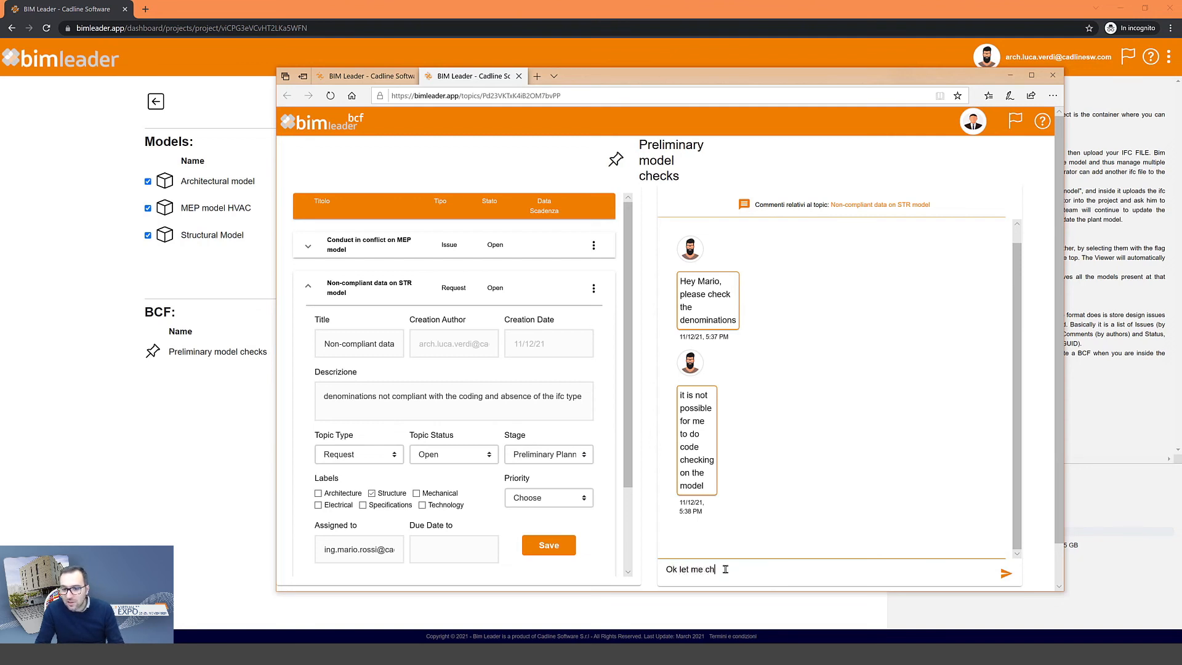
pyautogui.write('eck!')
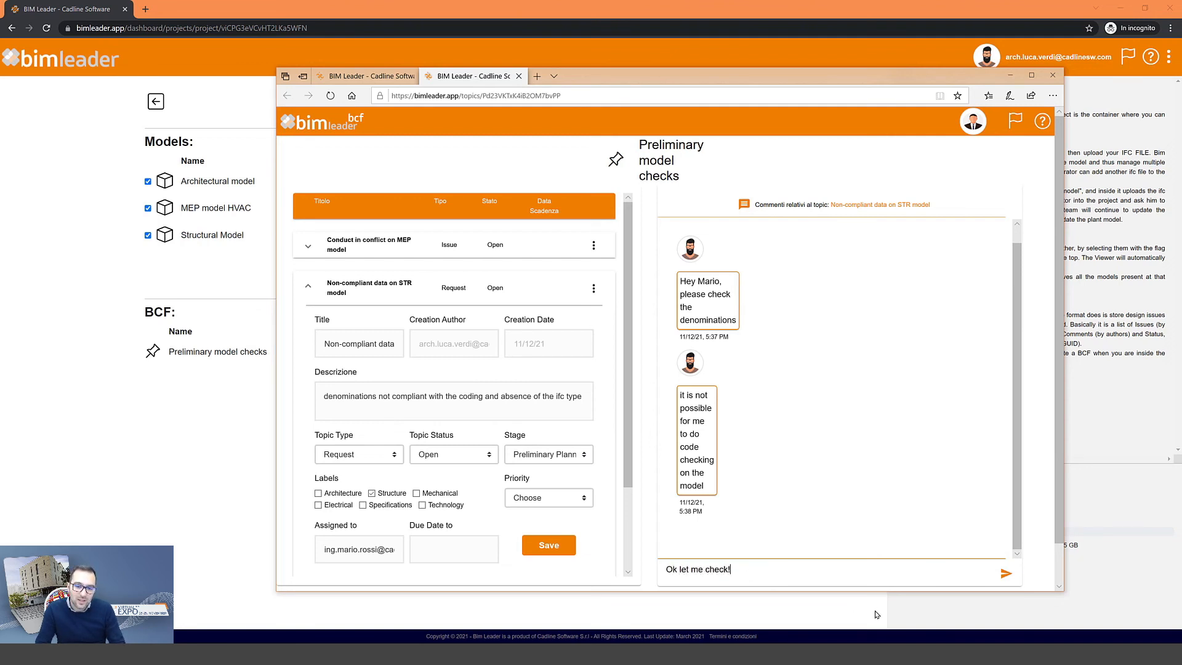
pyautogui.click(1003, 575)
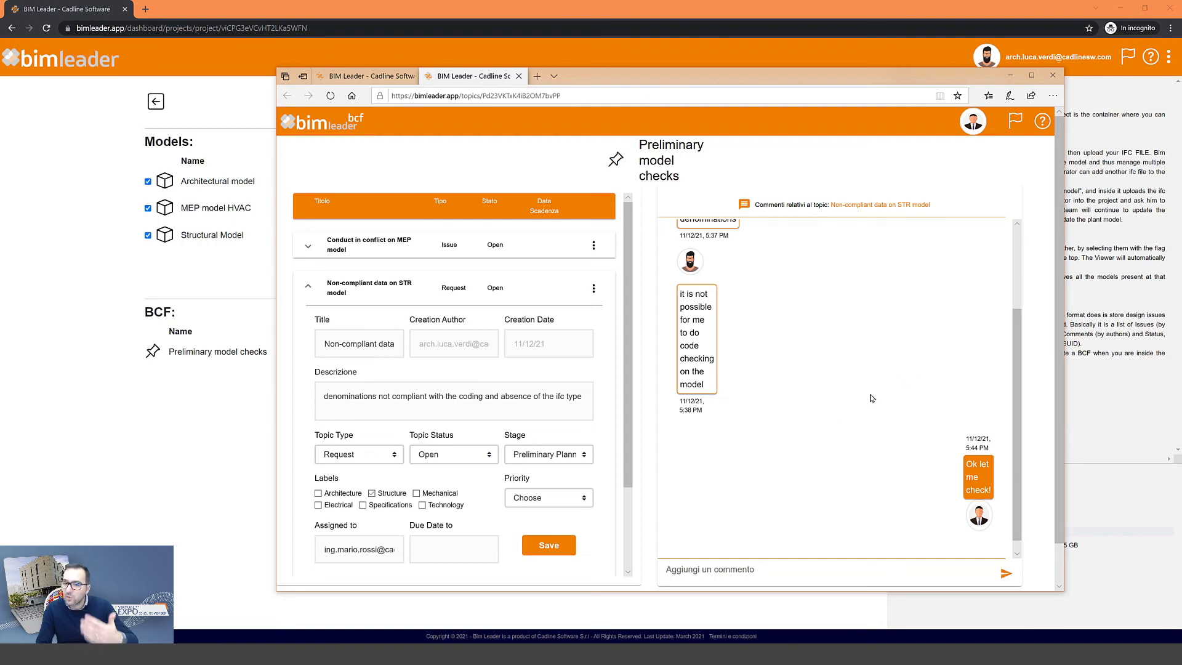
# - Switch to the other collaborator's Chrome window and verify which account is logged in
pyautogui.click(420, 637)
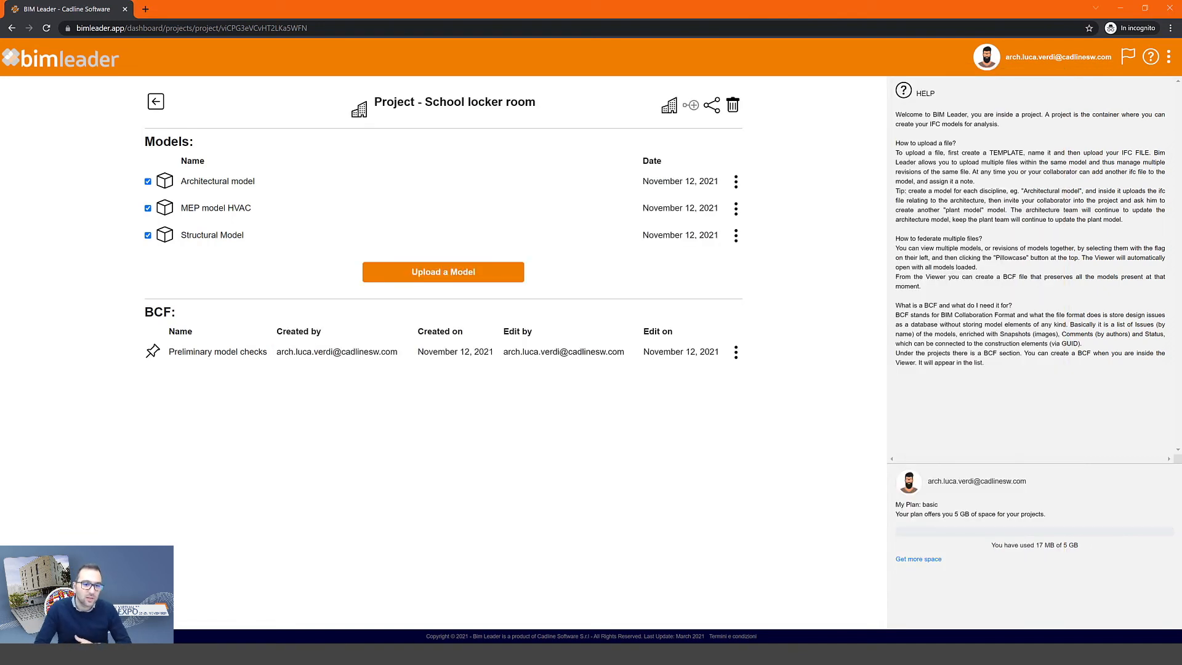
pyautogui.hotkey('alt', 'Tab')
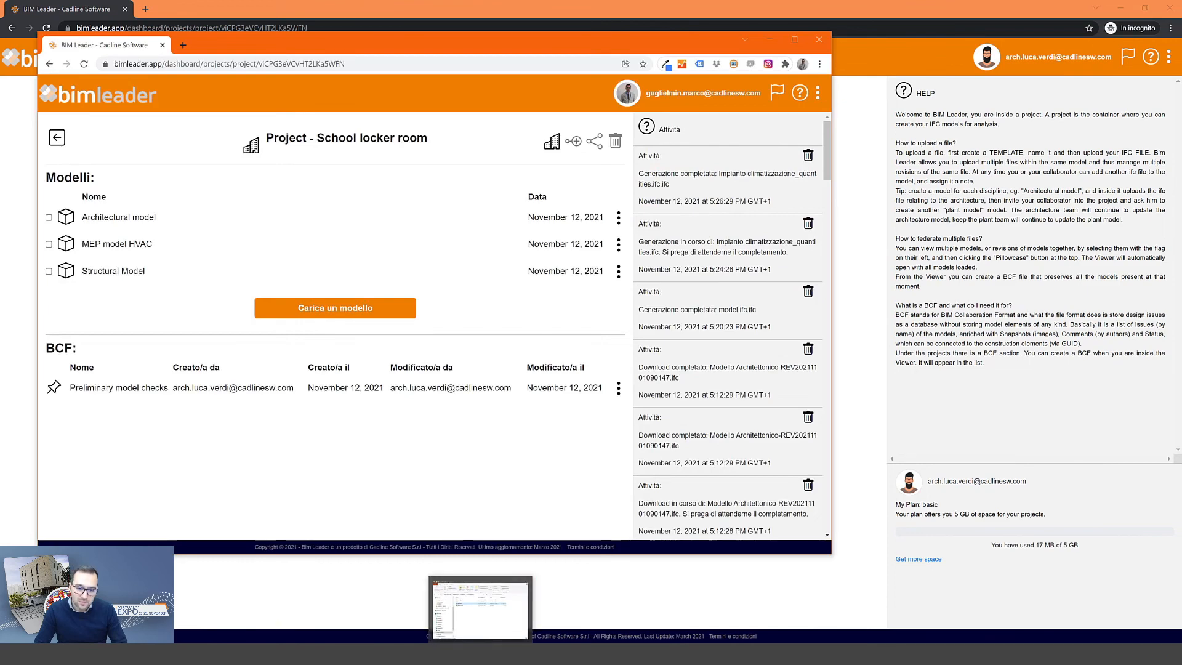
pyautogui.click(361, 643)
pyautogui.click(408, 609)
pyautogui.click(420, 640)
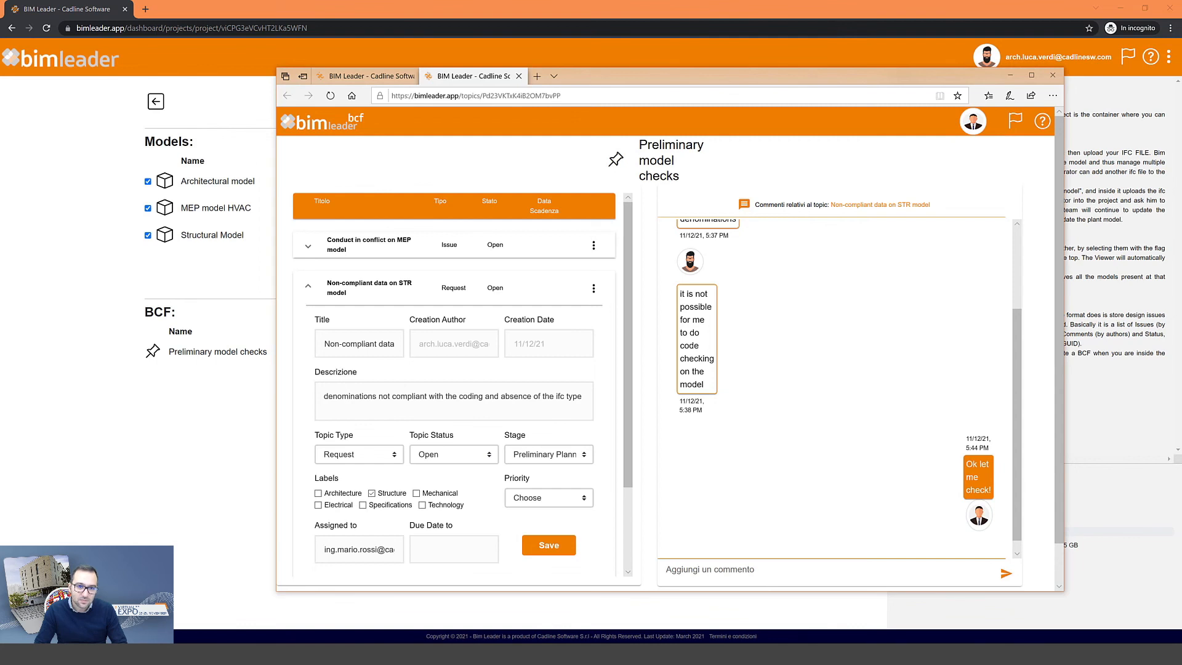
pyautogui.hotkey('alt', 'Tab')
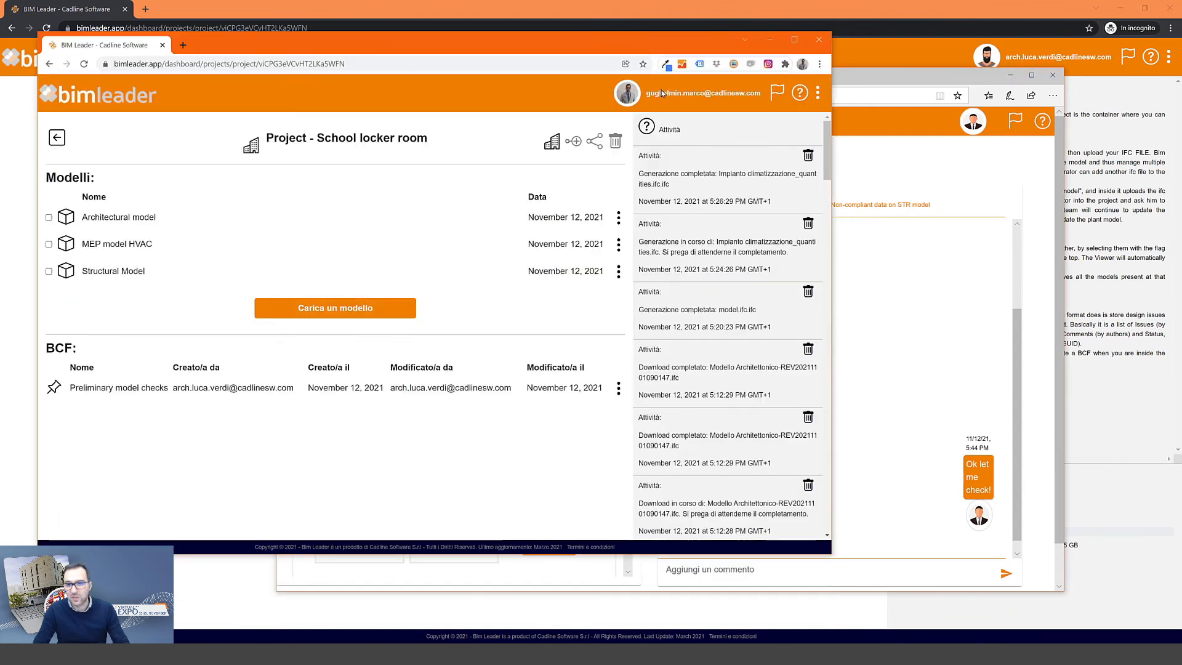
pyautogui.moveTo(660, 93); pyautogui.dragTo(736, 95)
pyautogui.click(669, 130)
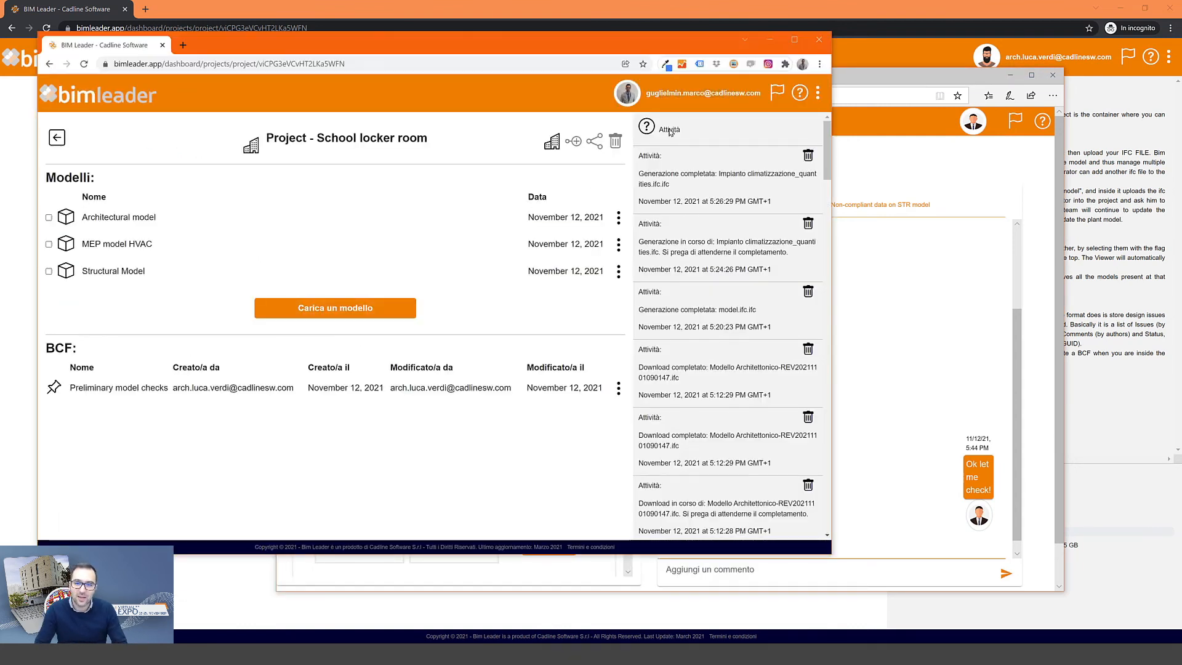
# - Open Preliminary model checks, expand the MEP conflict topic, and view its first clash viewpoint
pyautogui.click(125, 394)
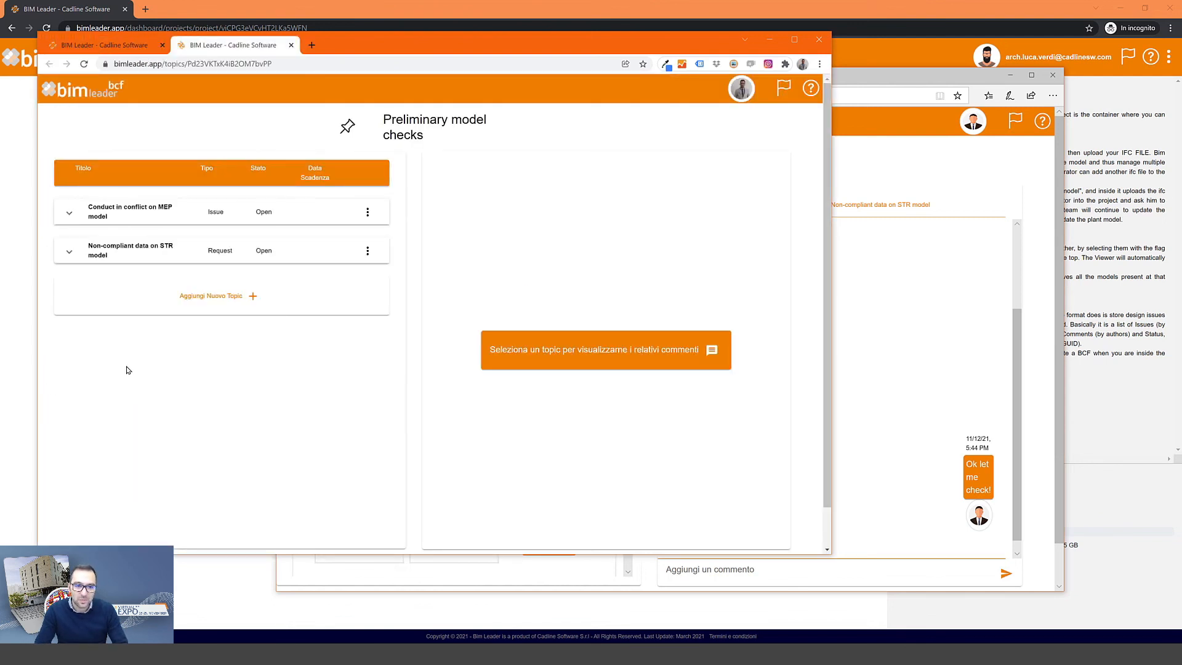
pyautogui.click(112, 211)
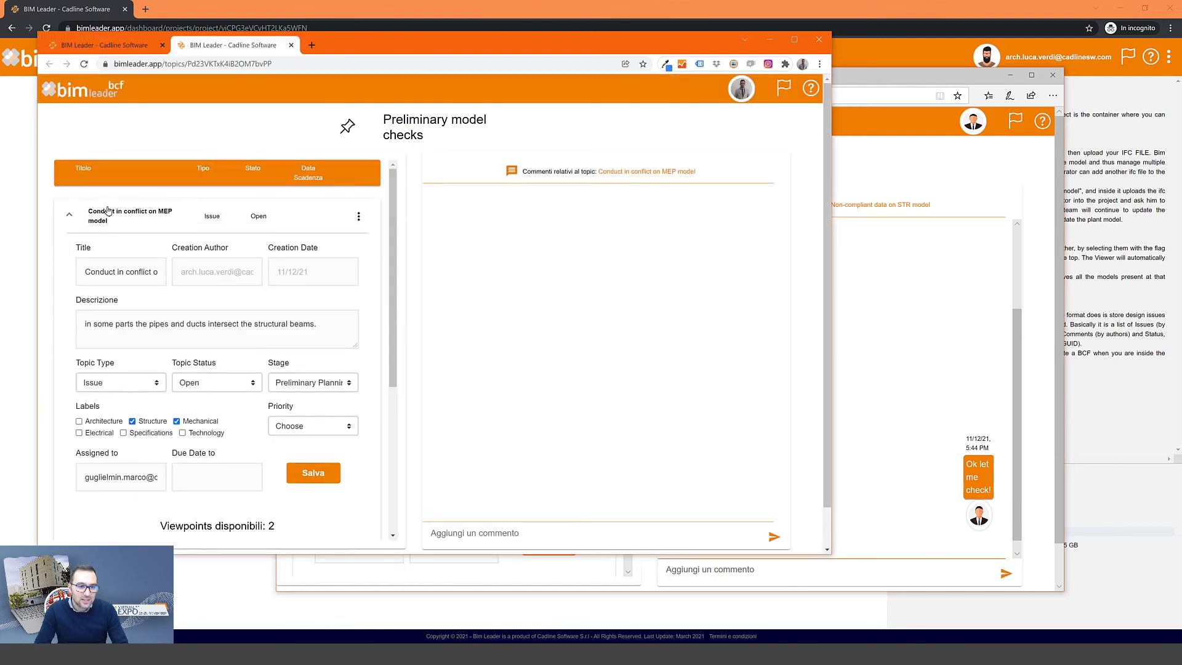
pyautogui.scroll(-2, 209, 272)
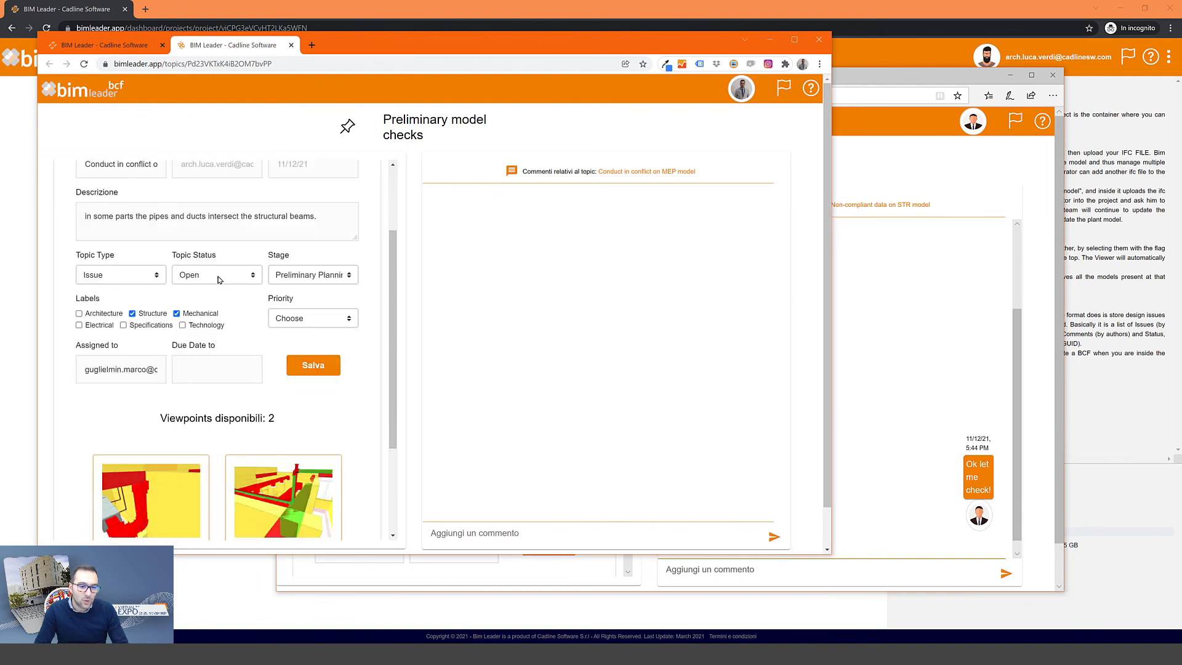
pyautogui.scroll(-1, 219, 280)
pyautogui.moveTo(160, 431)
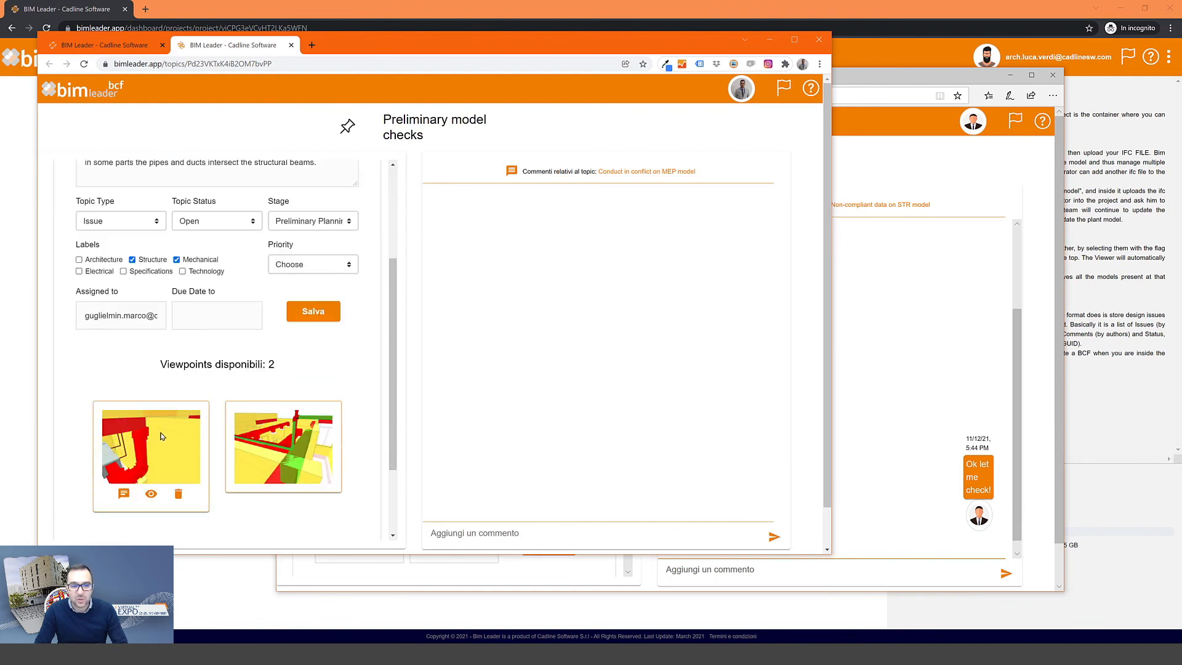
pyautogui.moveTo(284, 458)
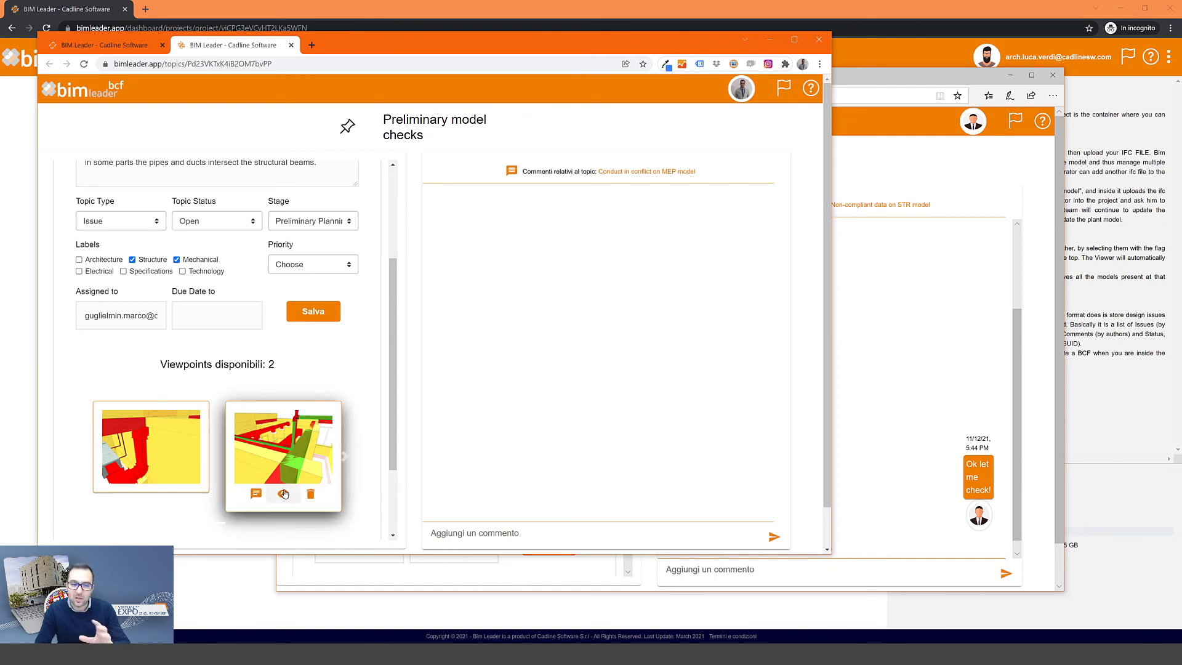
pyautogui.moveTo(136, 461)
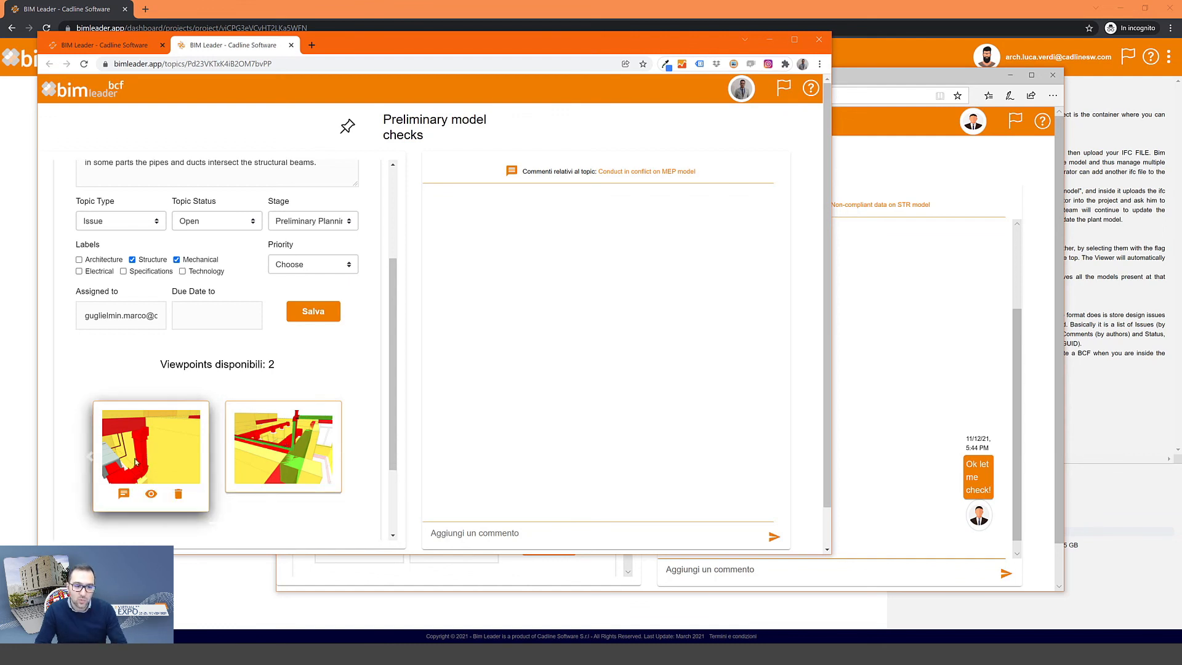
pyautogui.click(151, 494)
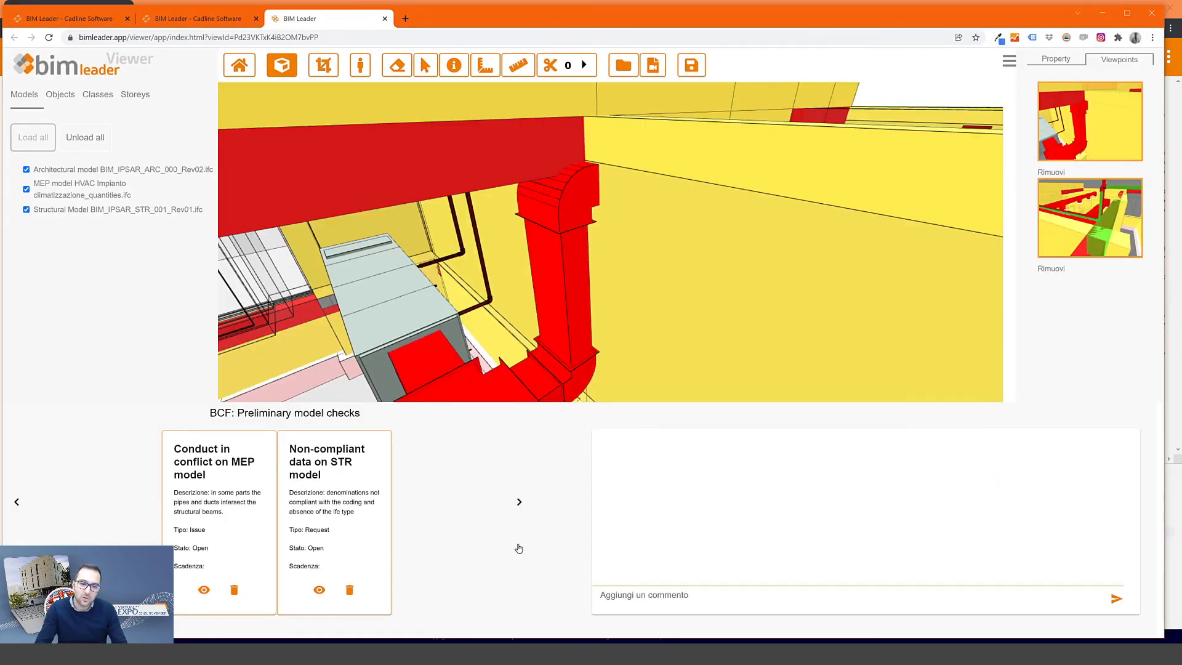
# - Step through both saved clash viewpoints, orbiting away and returning Home in between
pyautogui.click(1091, 214)
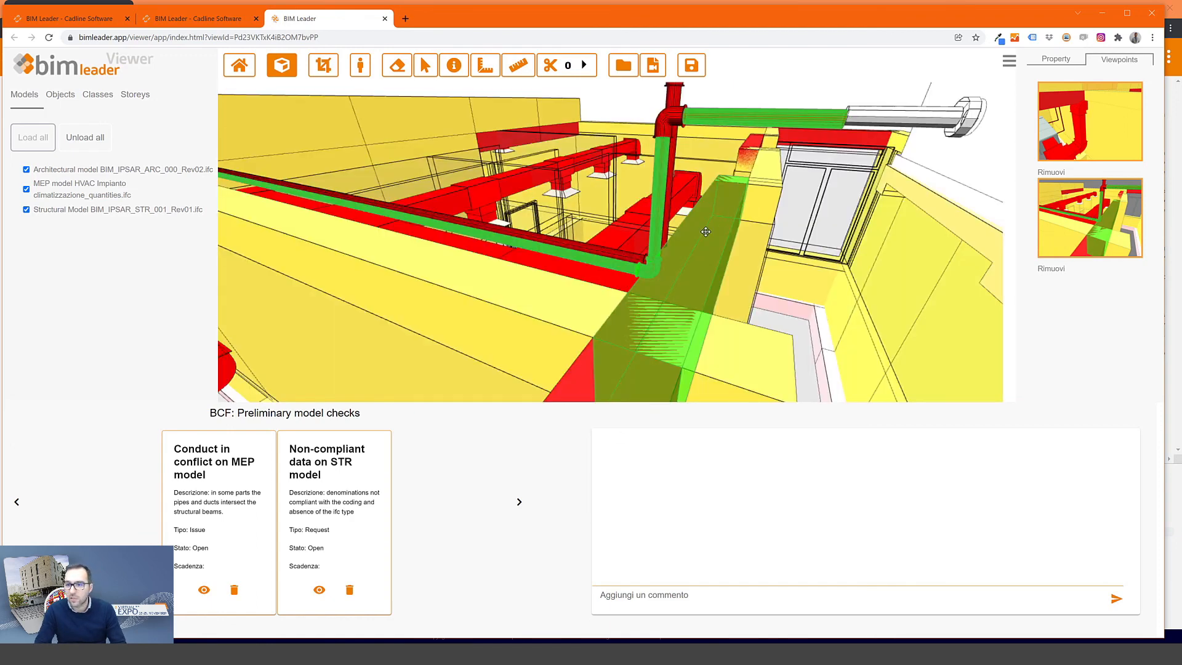
pyautogui.moveTo(705, 232); pyautogui.dragTo(301, 77)
pyautogui.click(240, 69)
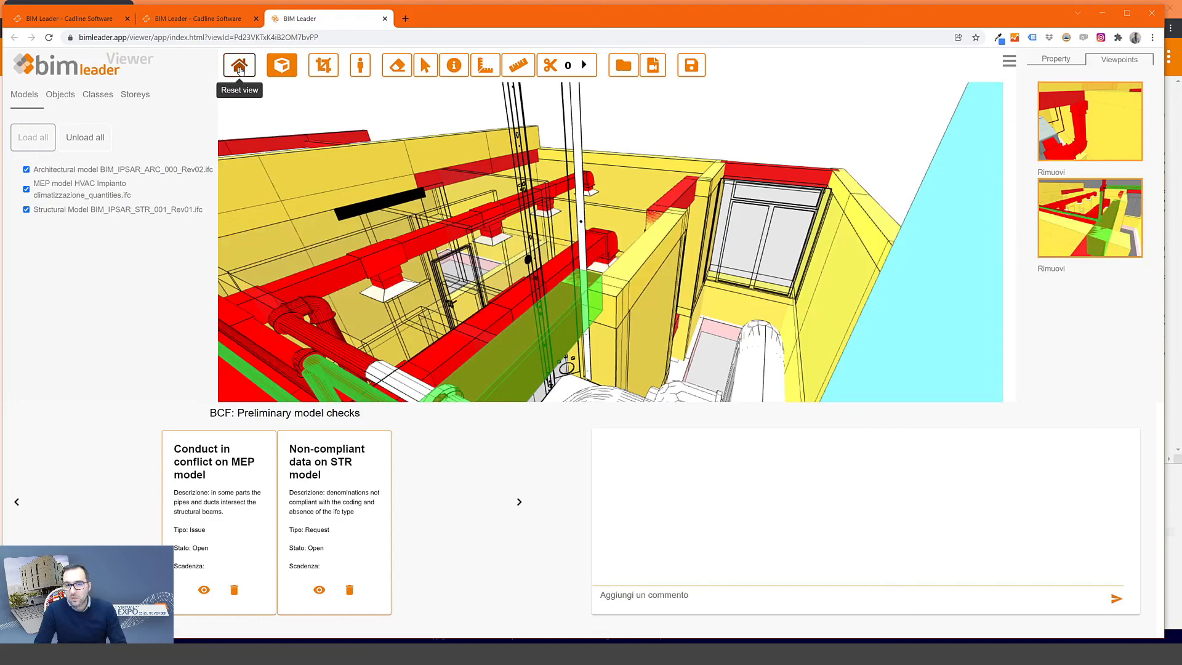
pyautogui.click(1107, 215)
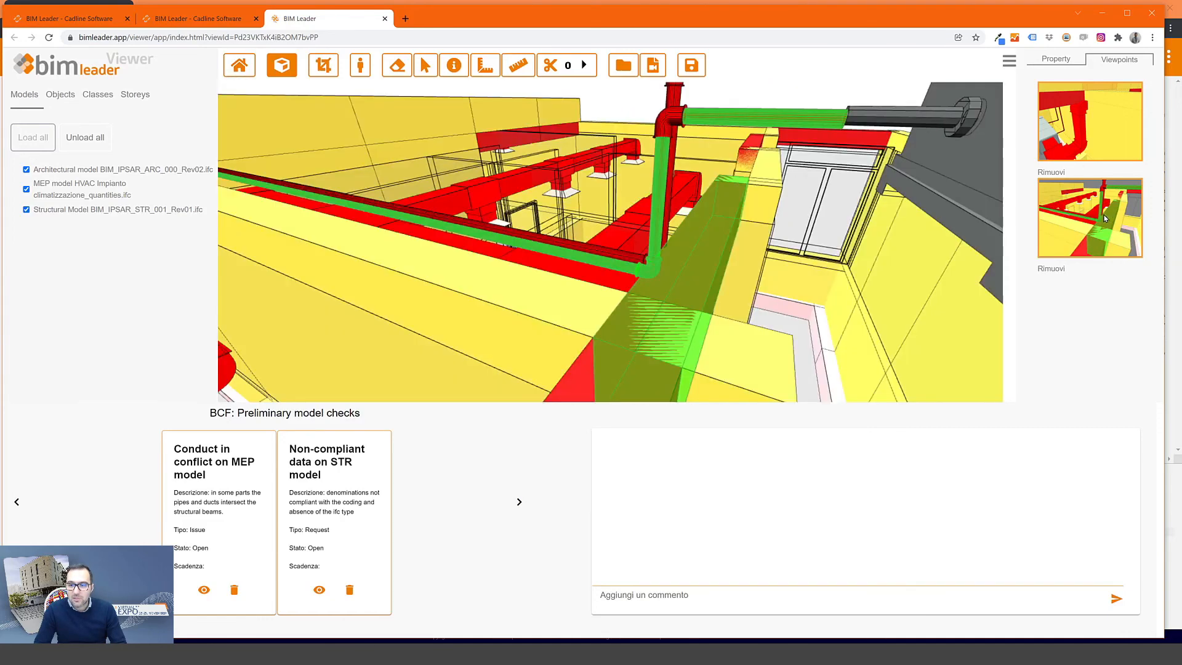
pyautogui.click(1053, 149)
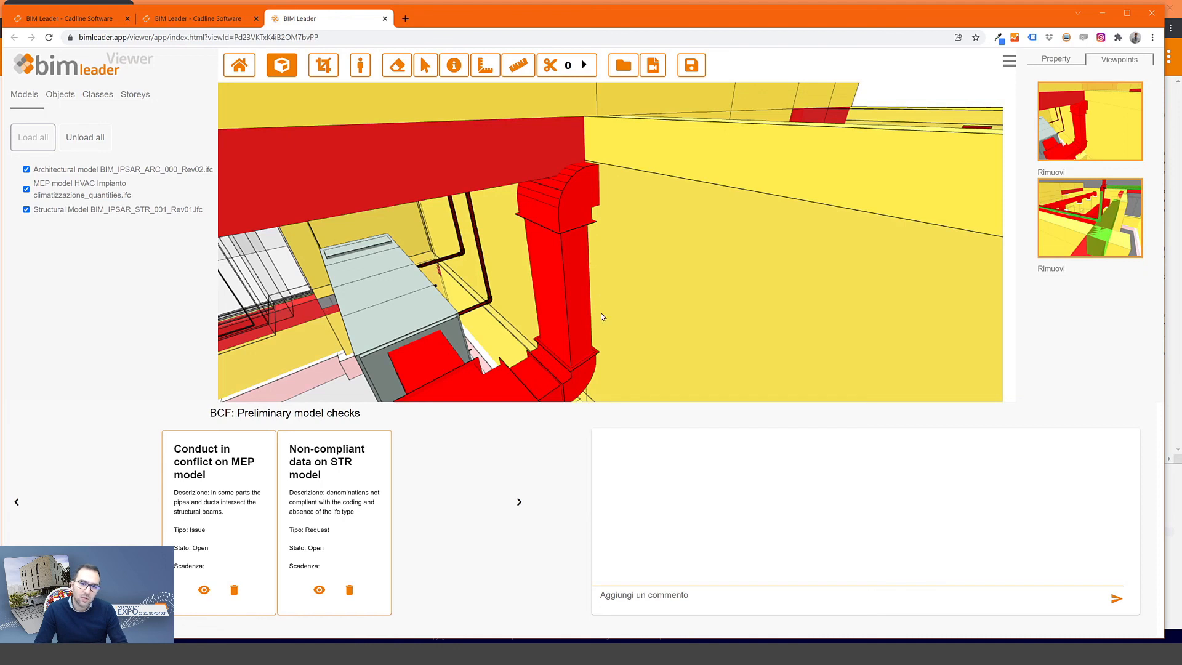
# - Post the comment 'Ok I will fix it soon!' on the MEP conflict topic
pyautogui.click(644, 593)
pyautogui.write('Ok I')
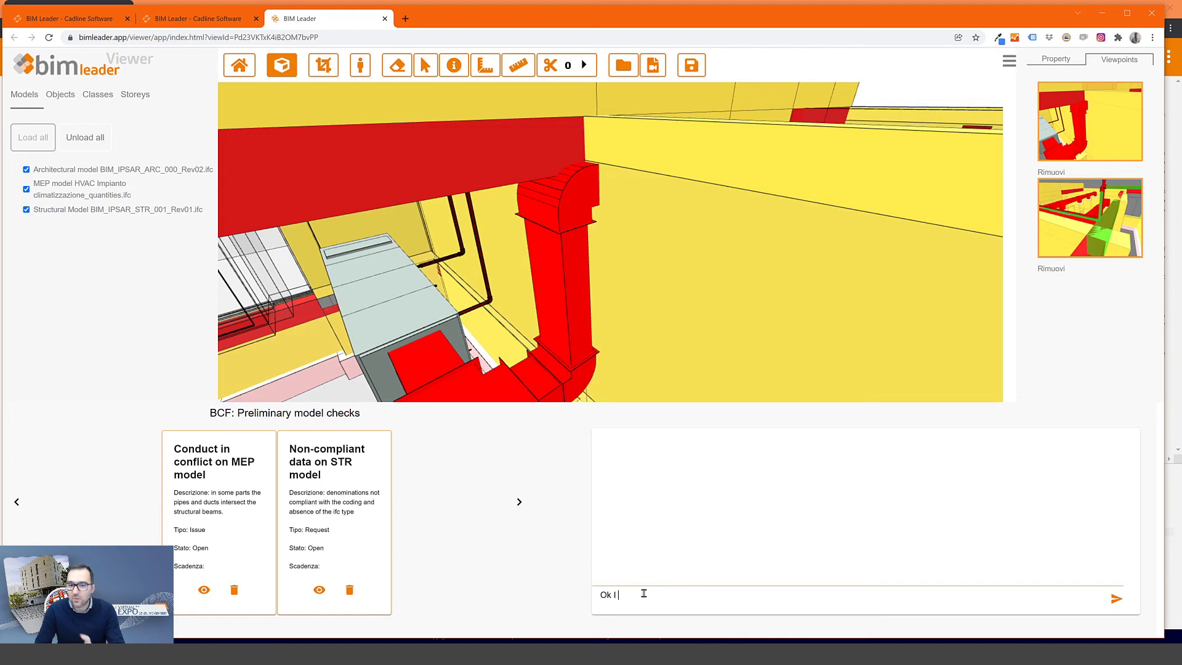
pyautogui.write(' will fix it soon')
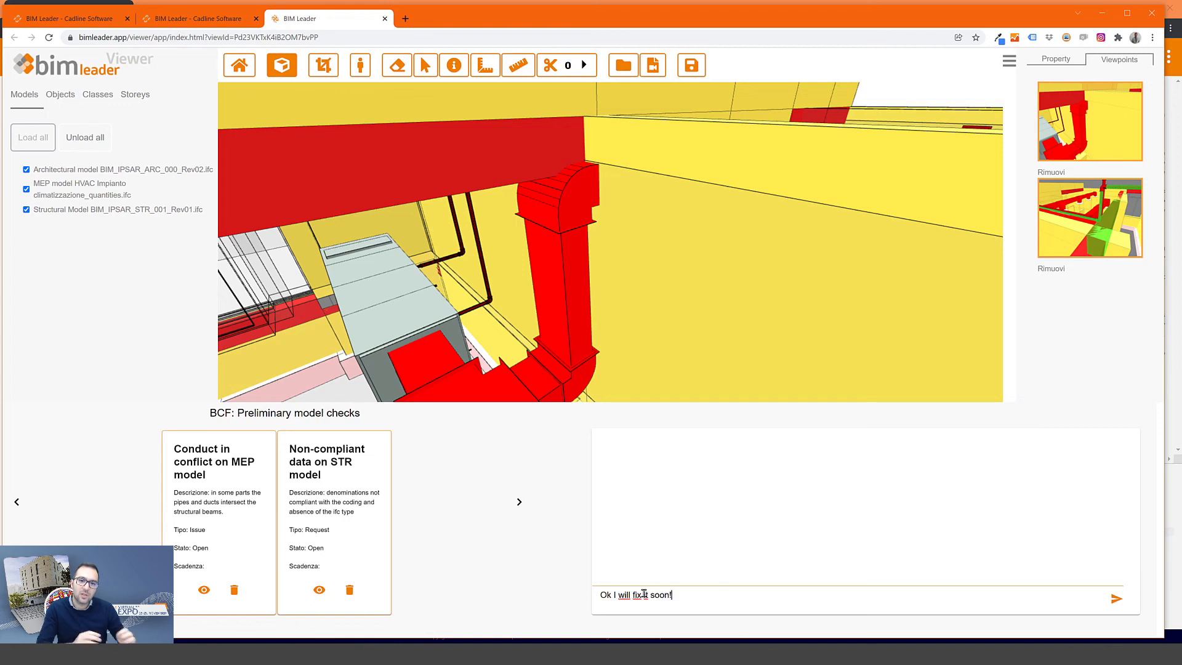
pyautogui.write('!')
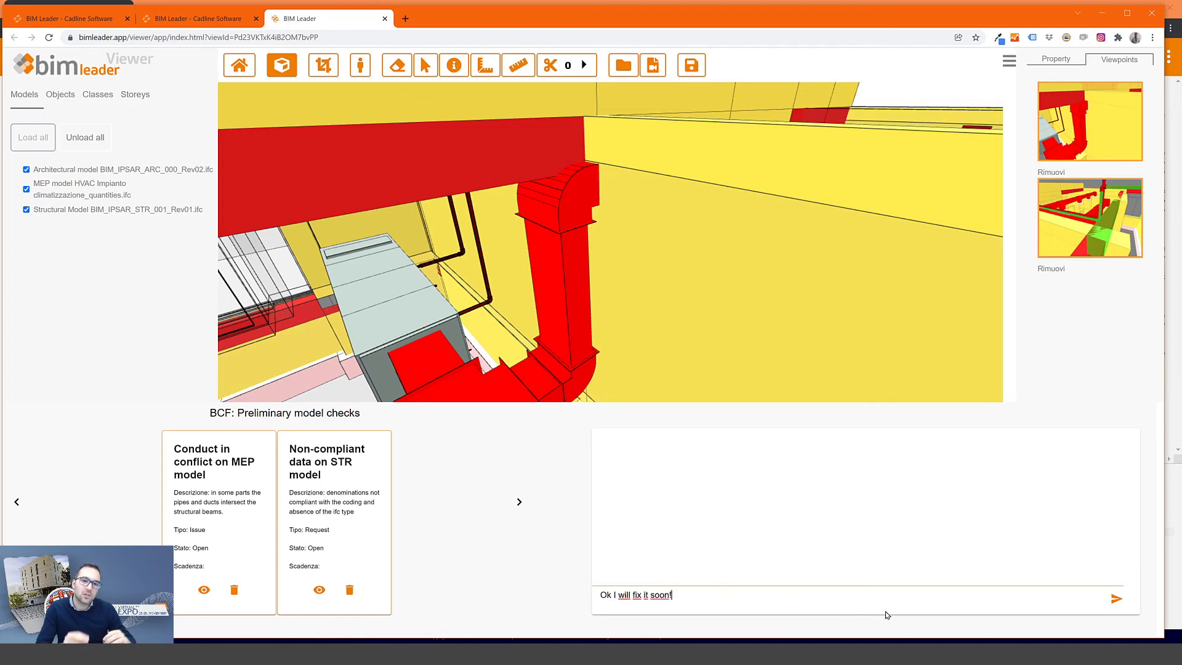
pyautogui.click(1116, 598)
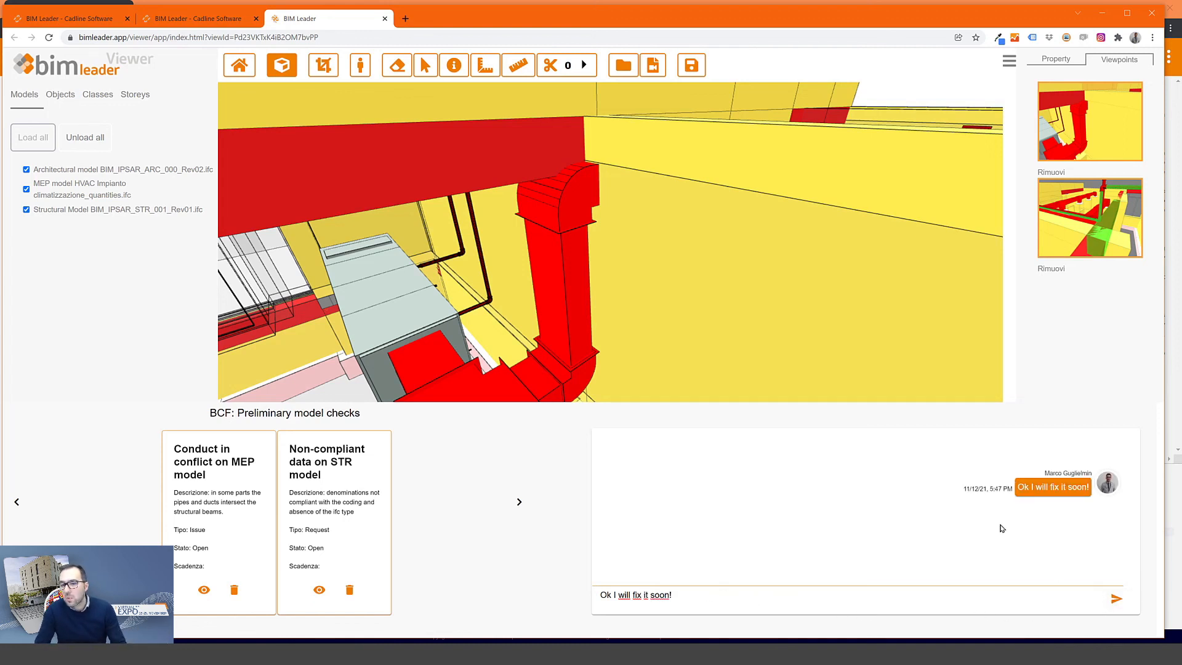